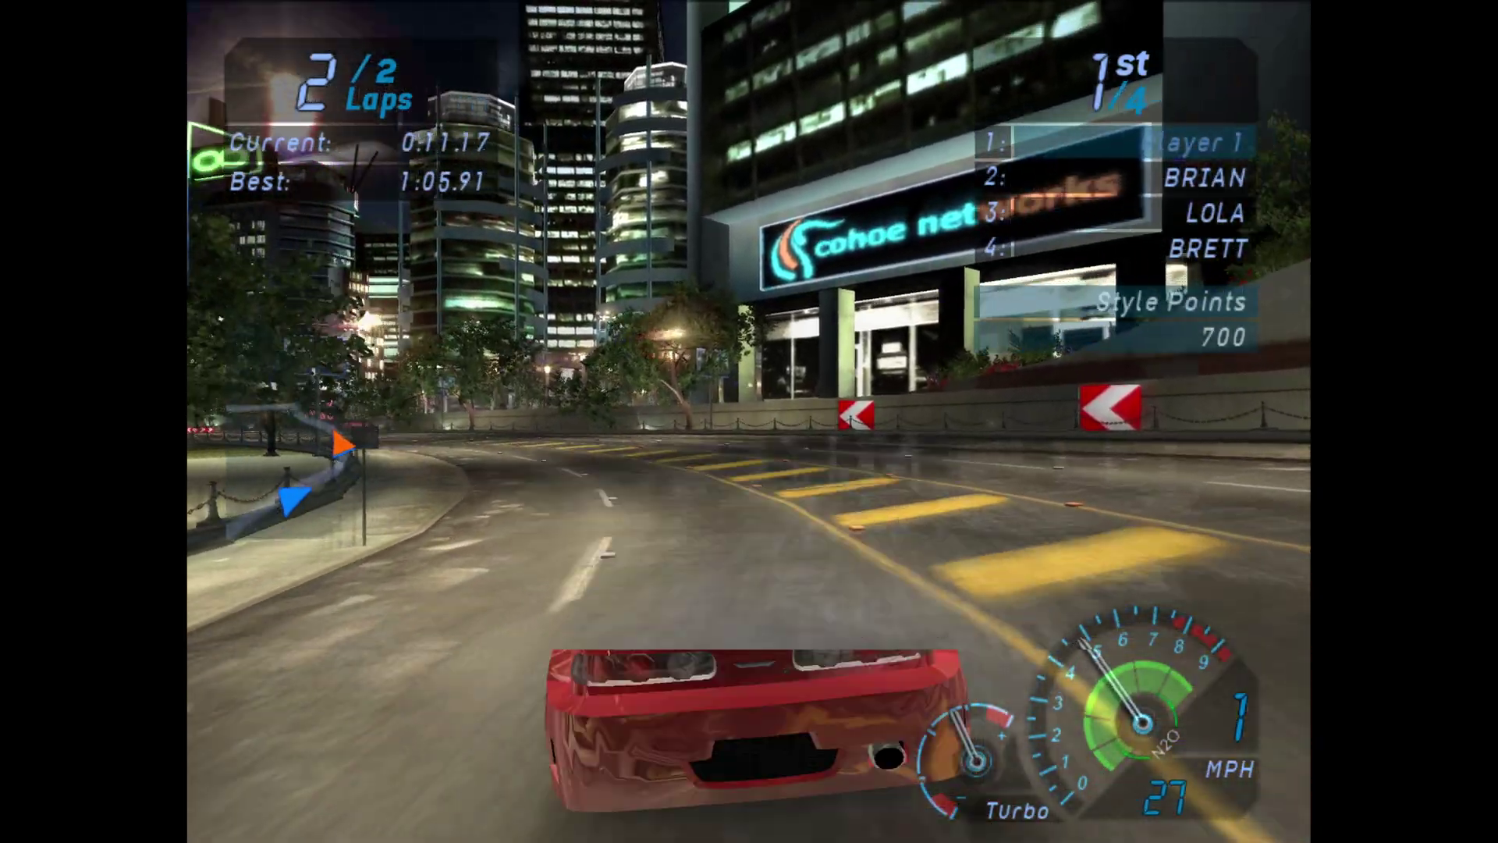
Step: Accelerate the red car into third gear, steer left through the bend, and hold the straight
{"action": "key", "text": "Up"}
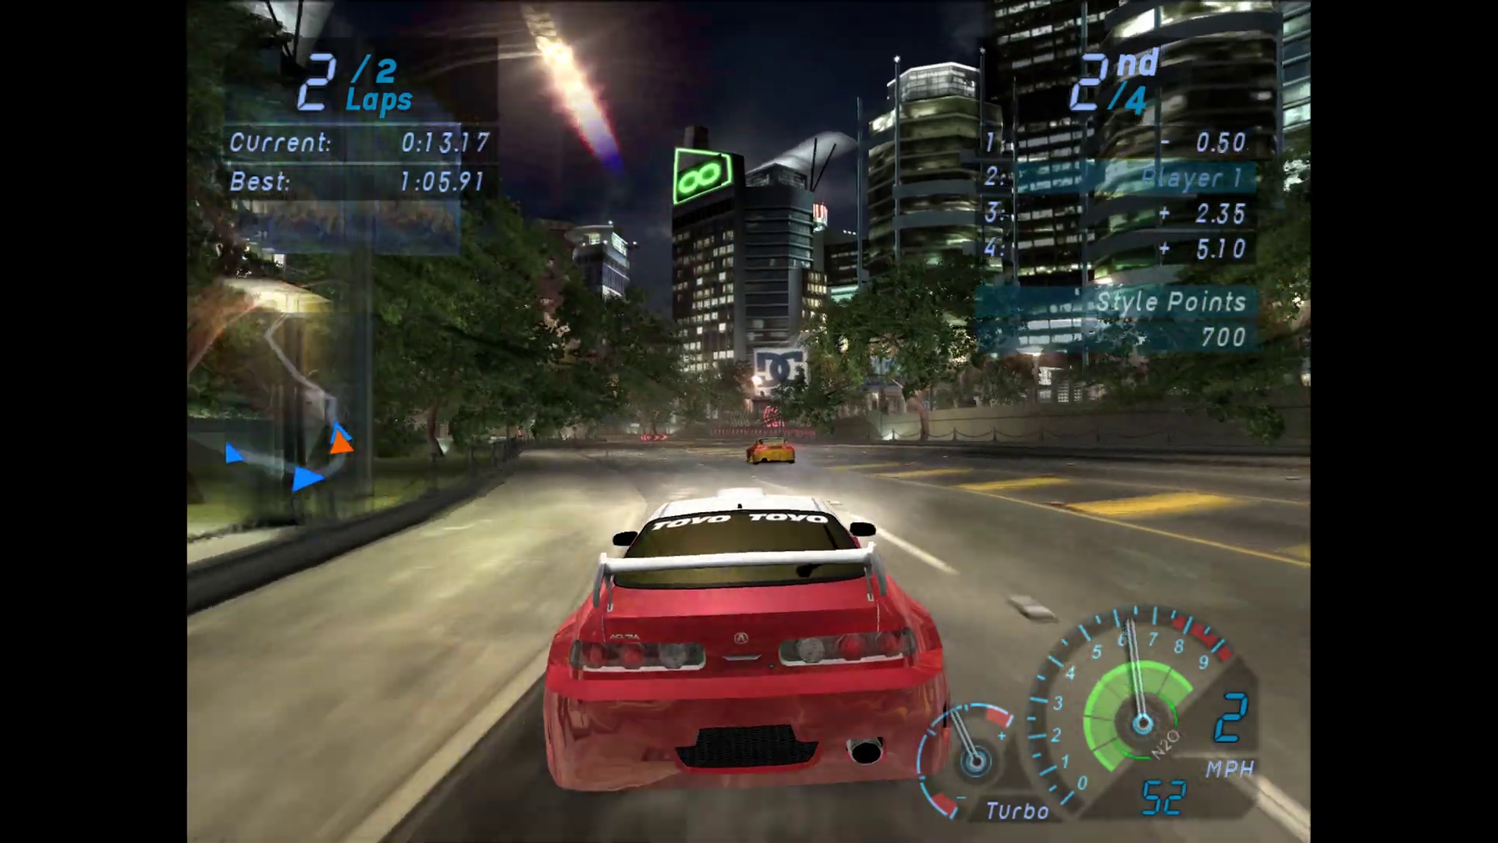
{"action": "key", "text": "Up"}
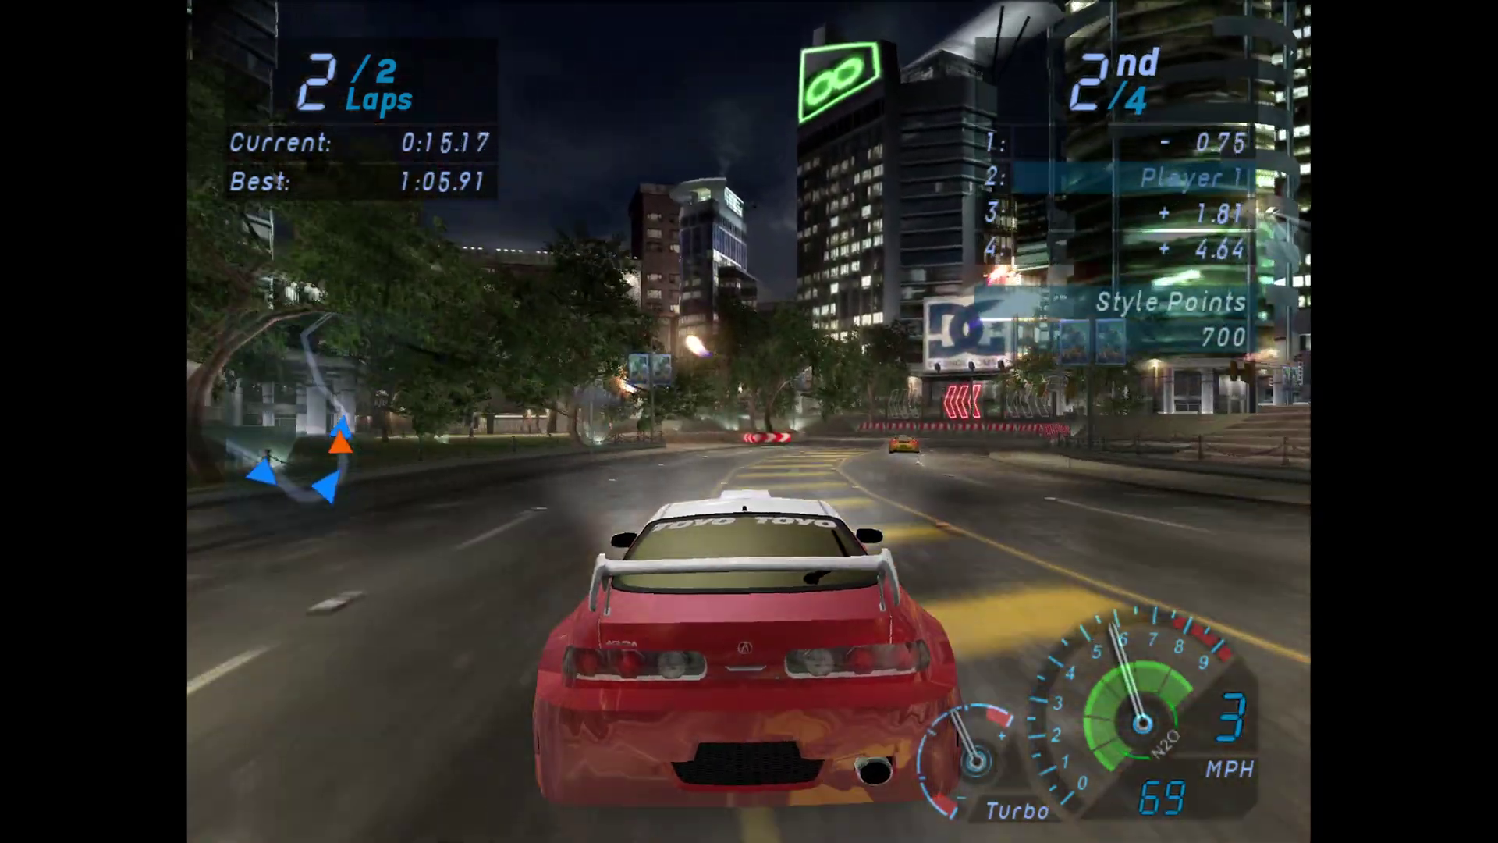
{"action": "key", "text": "Up"}
{"action": "key", "text": "Left"}
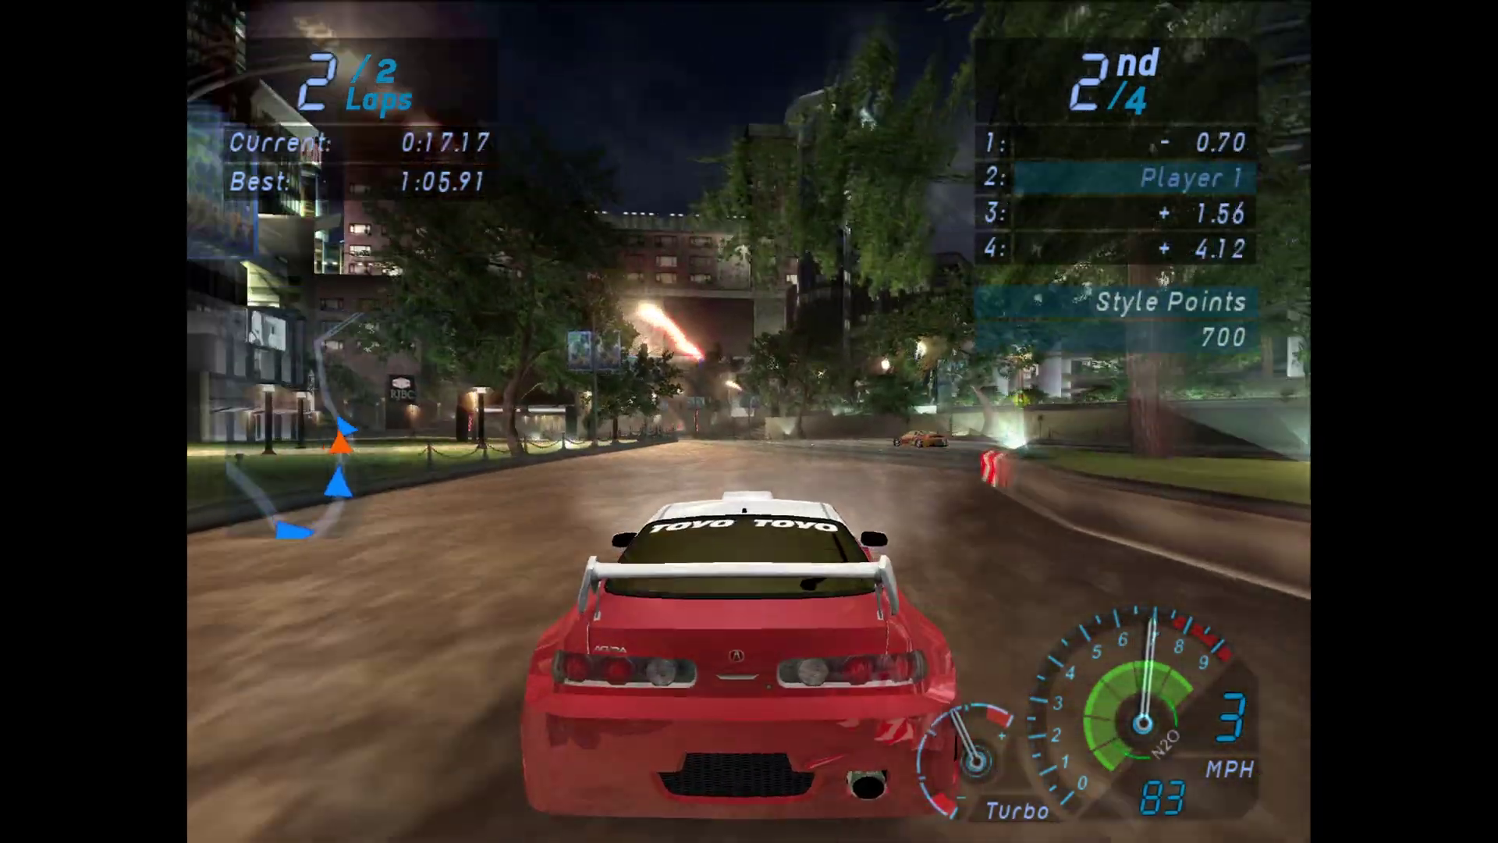
{"action": "key", "text": "Up"}
{"action": "key", "text": "Right"}
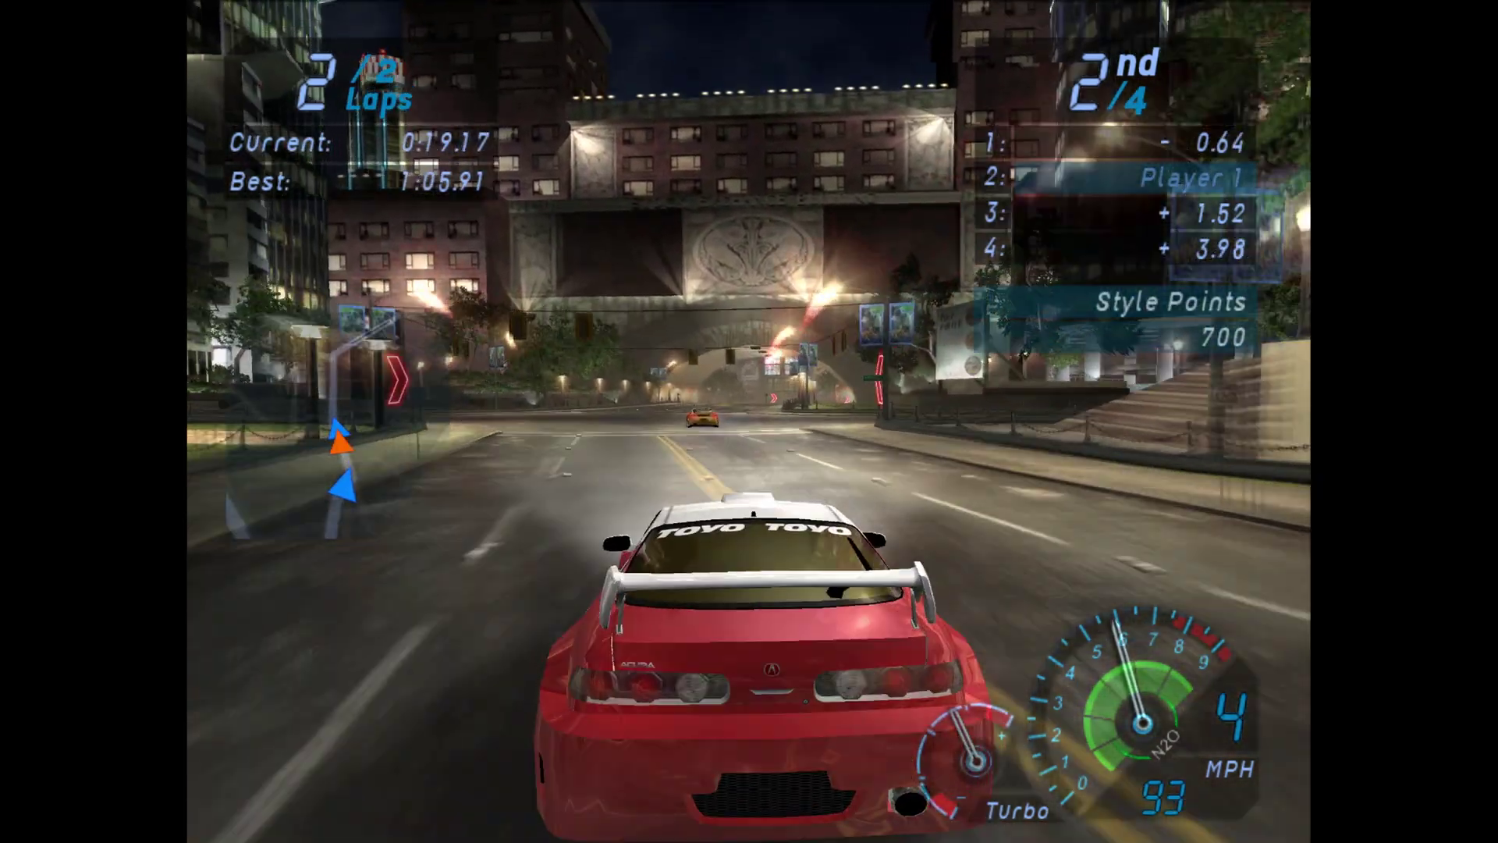
{"action": "key", "text": "Up"}
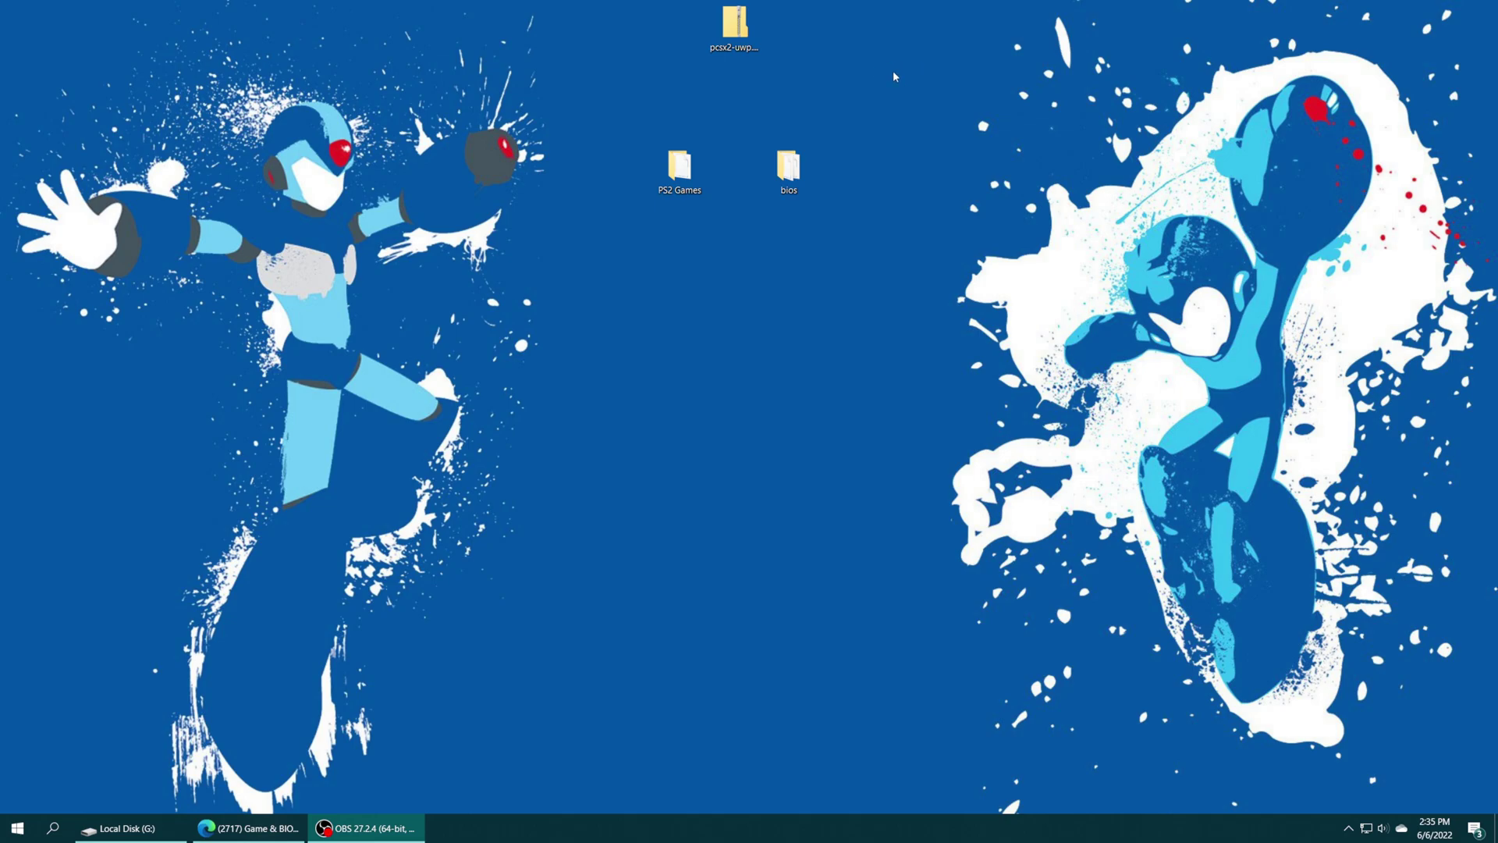
Step: Extract pcsx2-uwp.zip onto the desktop with 7-Zip's Extract Here
{"action": "left_click_drag", "start_coordinate": [829, 86], "coordinate": [680, 75]}
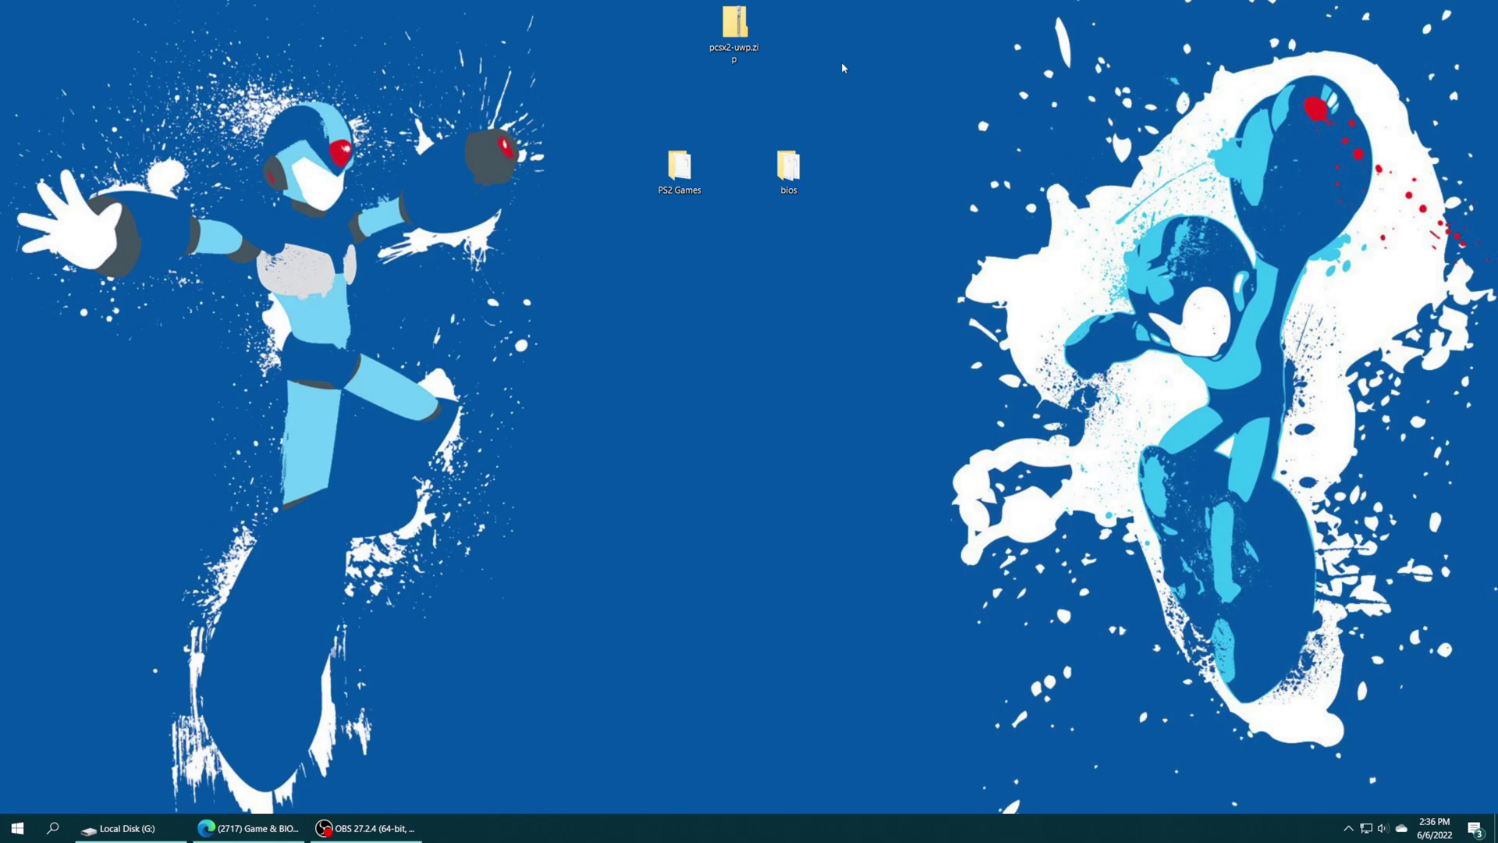
{"action": "right_click", "coordinate": [727, 30]}
{"action": "mouse_move", "coordinate": [777, 81]}
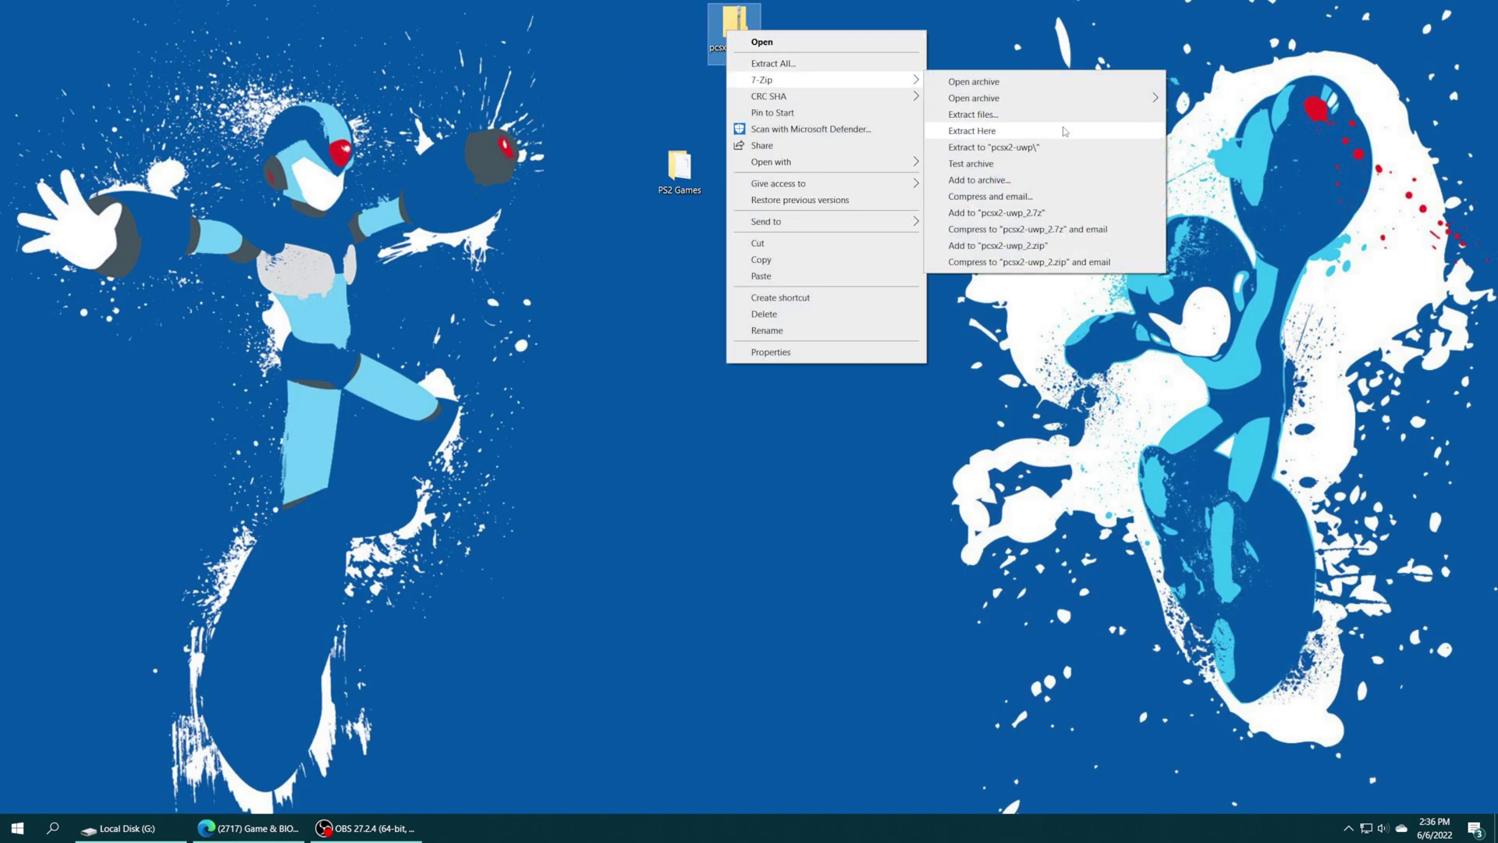
{"action": "left_click", "coordinate": [1000, 129]}
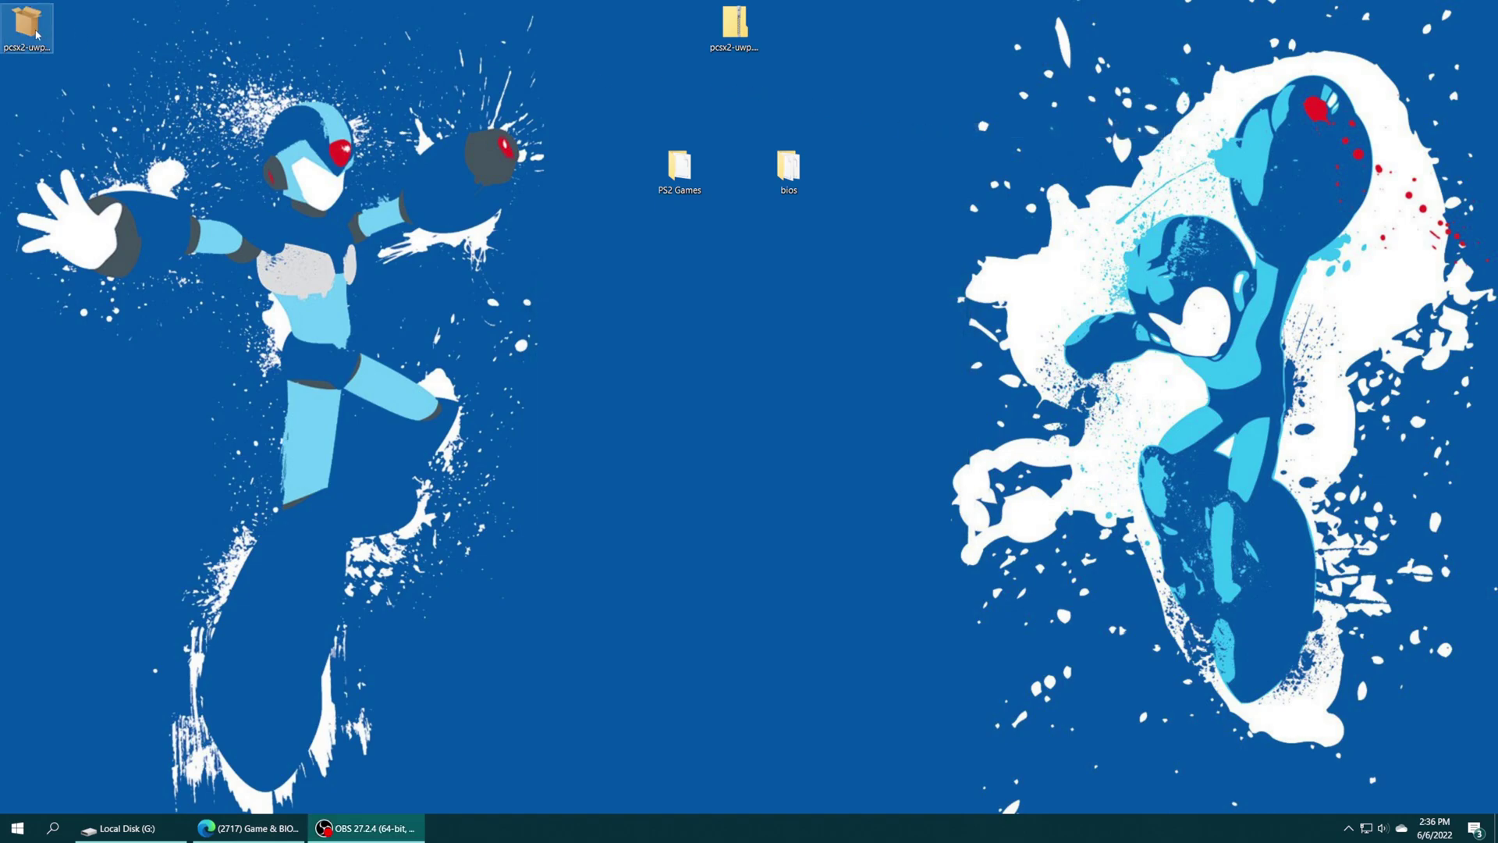
Step: Place pcsx2-uwp.appx beside the zip and bring the YouTube playlist to the front
{"action": "left_click_drag", "start_coordinate": [27, 27], "coordinate": [854, 62]}
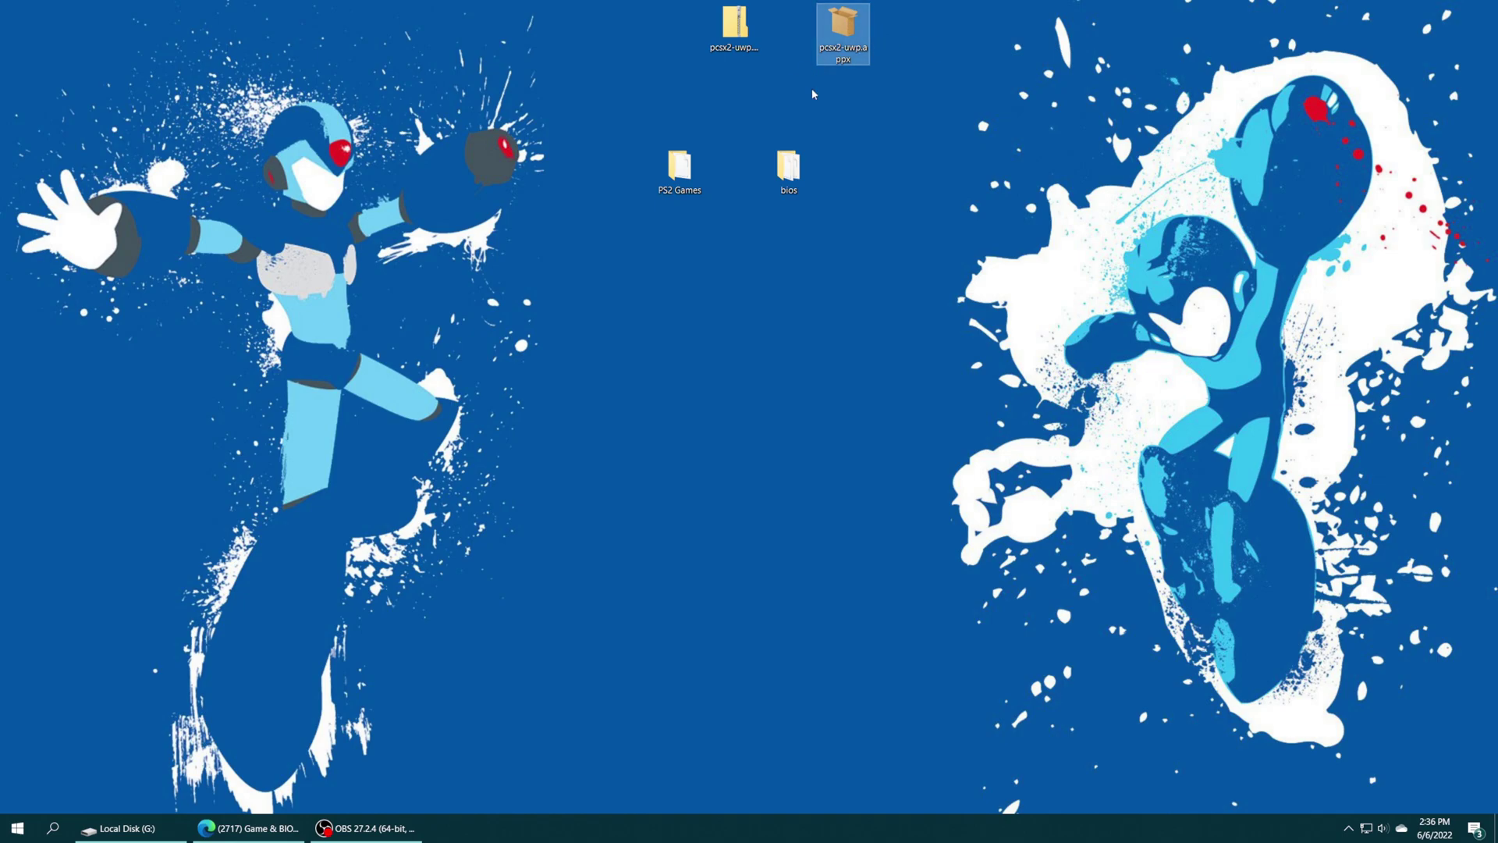
{"action": "left_click", "coordinate": [906, 137]}
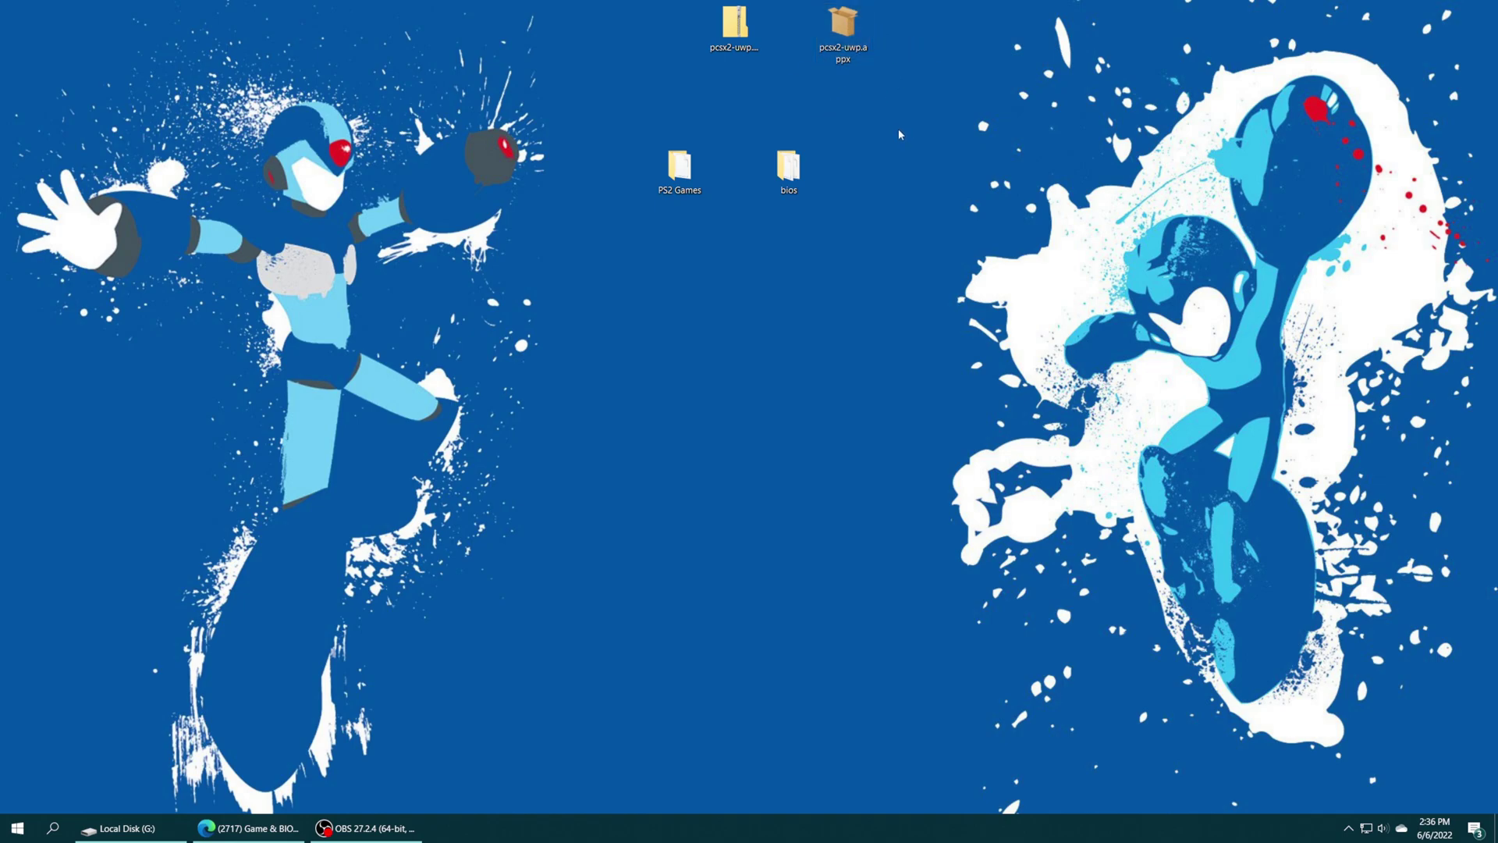
{"action": "left_click_drag", "start_coordinate": [790, 156], "coordinate": [780, 219]}
{"action": "left_click_drag", "start_coordinate": [749, 280], "coordinate": [784, 281]}
{"action": "left_click", "coordinate": [248, 828]}
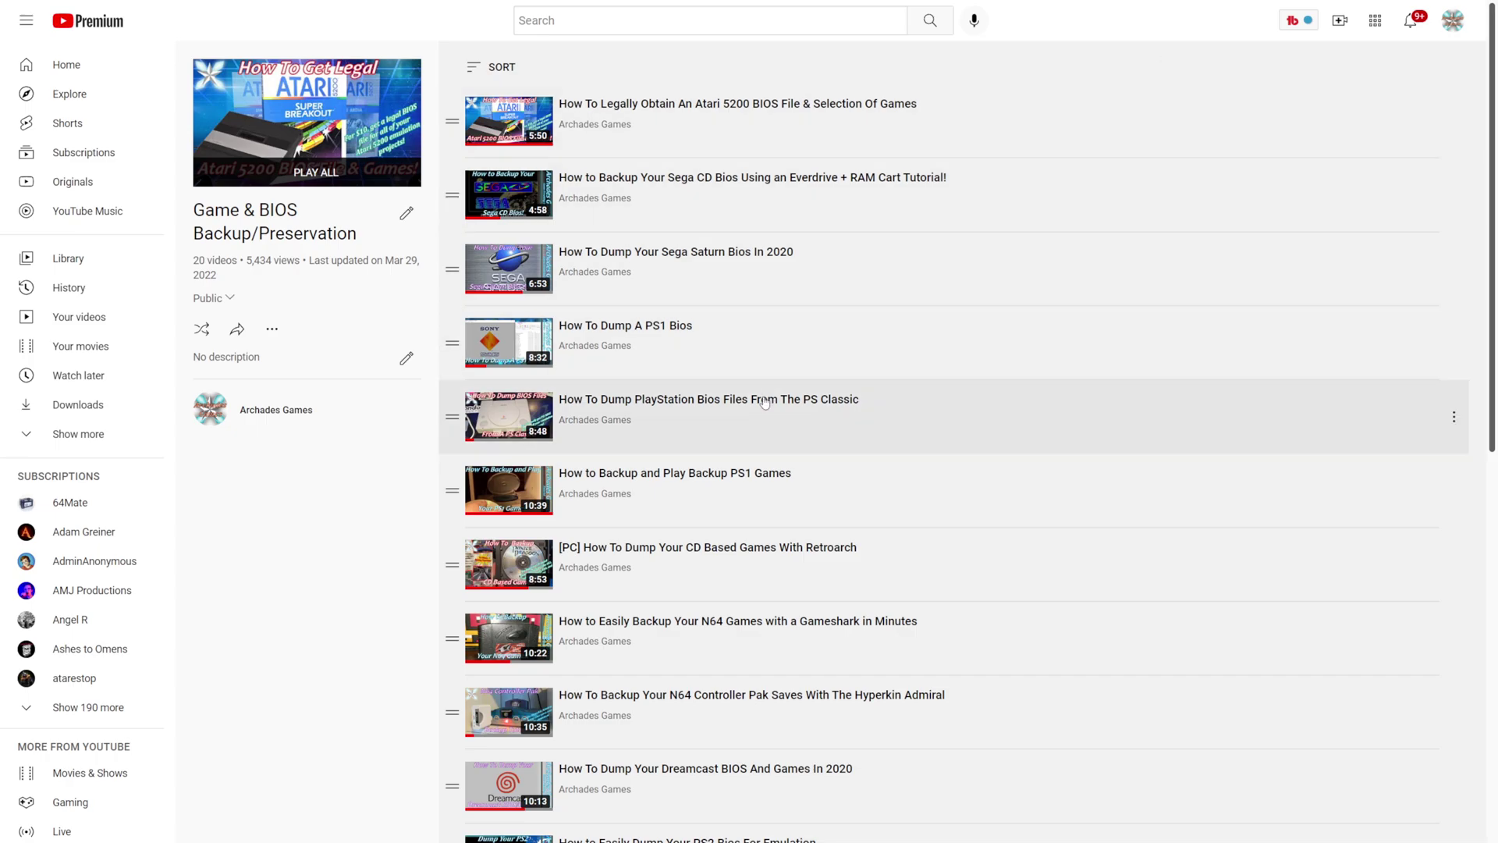
Step: Scroll down through the Game & BIOS Backup/Preservation playlist videos
{"action": "scroll", "coordinate": [765, 422], "scroll_direction": "down", "scroll_amount": 1}
{"action": "scroll", "coordinate": [766, 440], "scroll_direction": "down", "scroll_amount": 4}
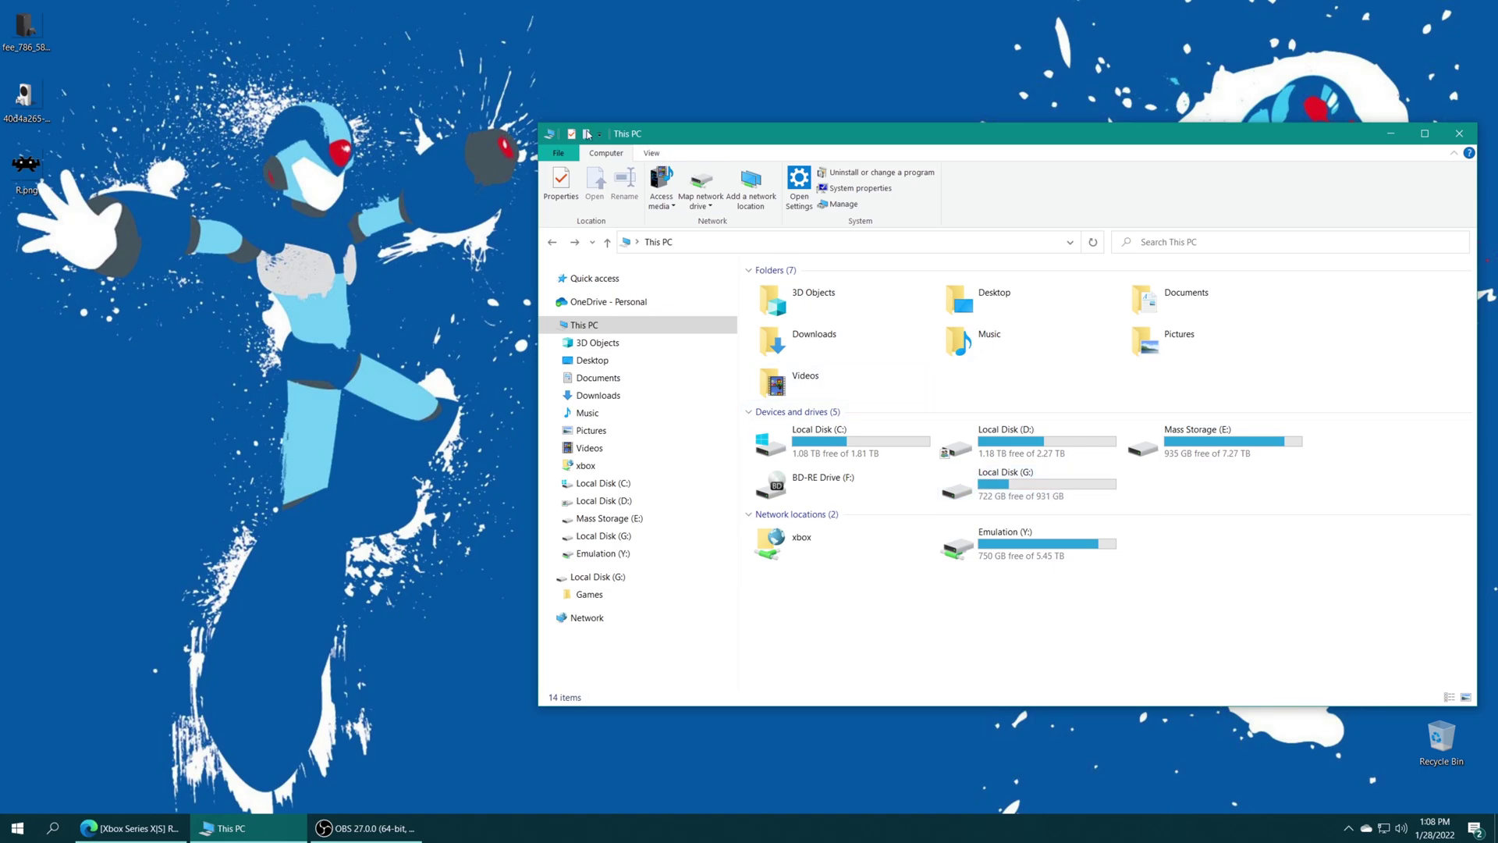
Step: Open Local Disk (G:)'s advanced security settings and start a new permission entry
{"action": "left_click_drag", "start_coordinate": [1013, 488], "coordinate": [1025, 494]}
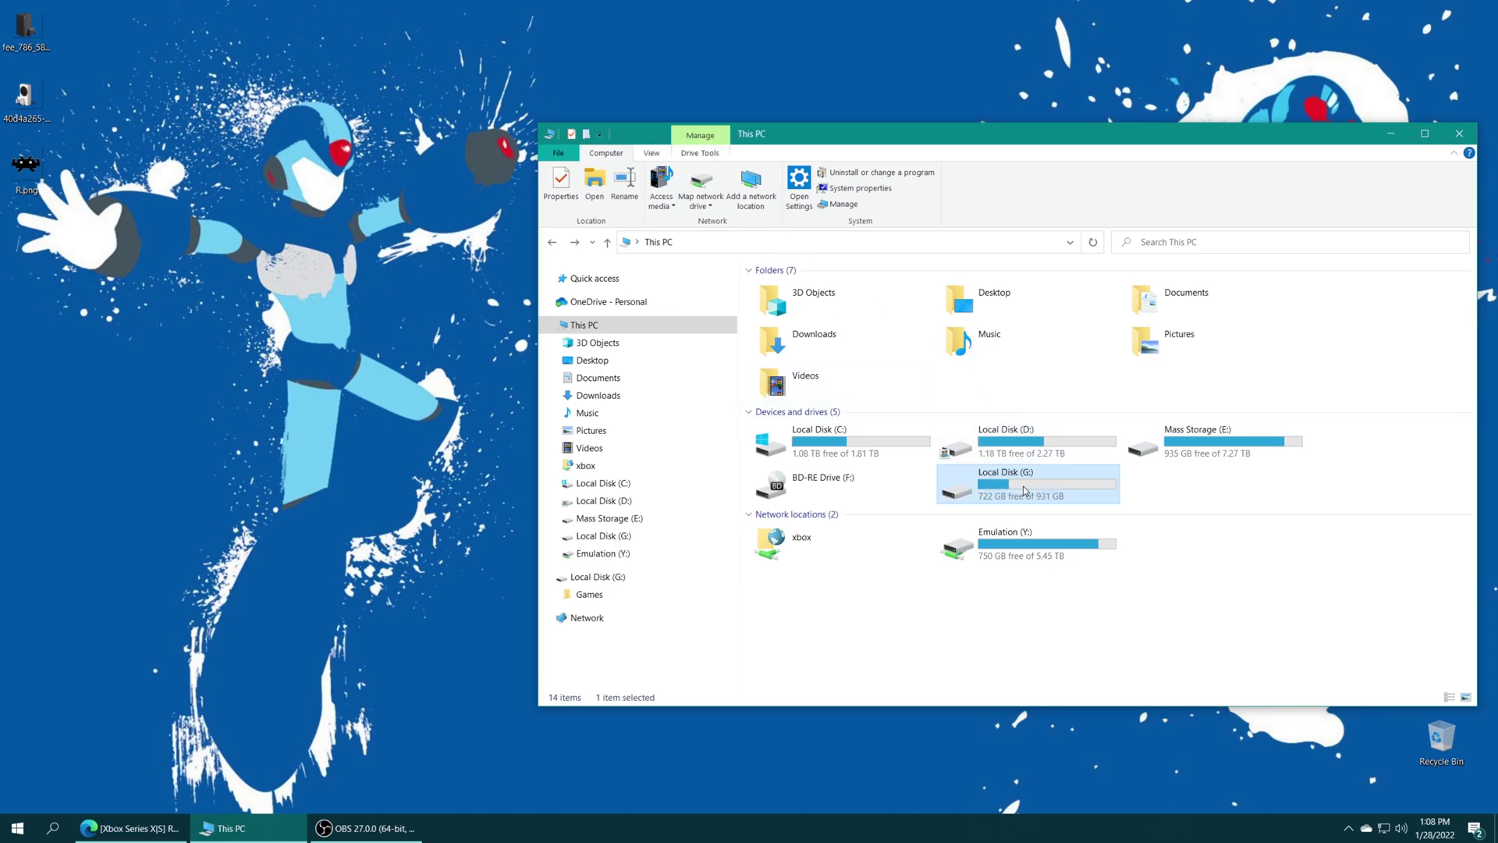
{"action": "right_click", "coordinate": [1025, 491]}
{"action": "left_click", "coordinate": [1131, 787]}
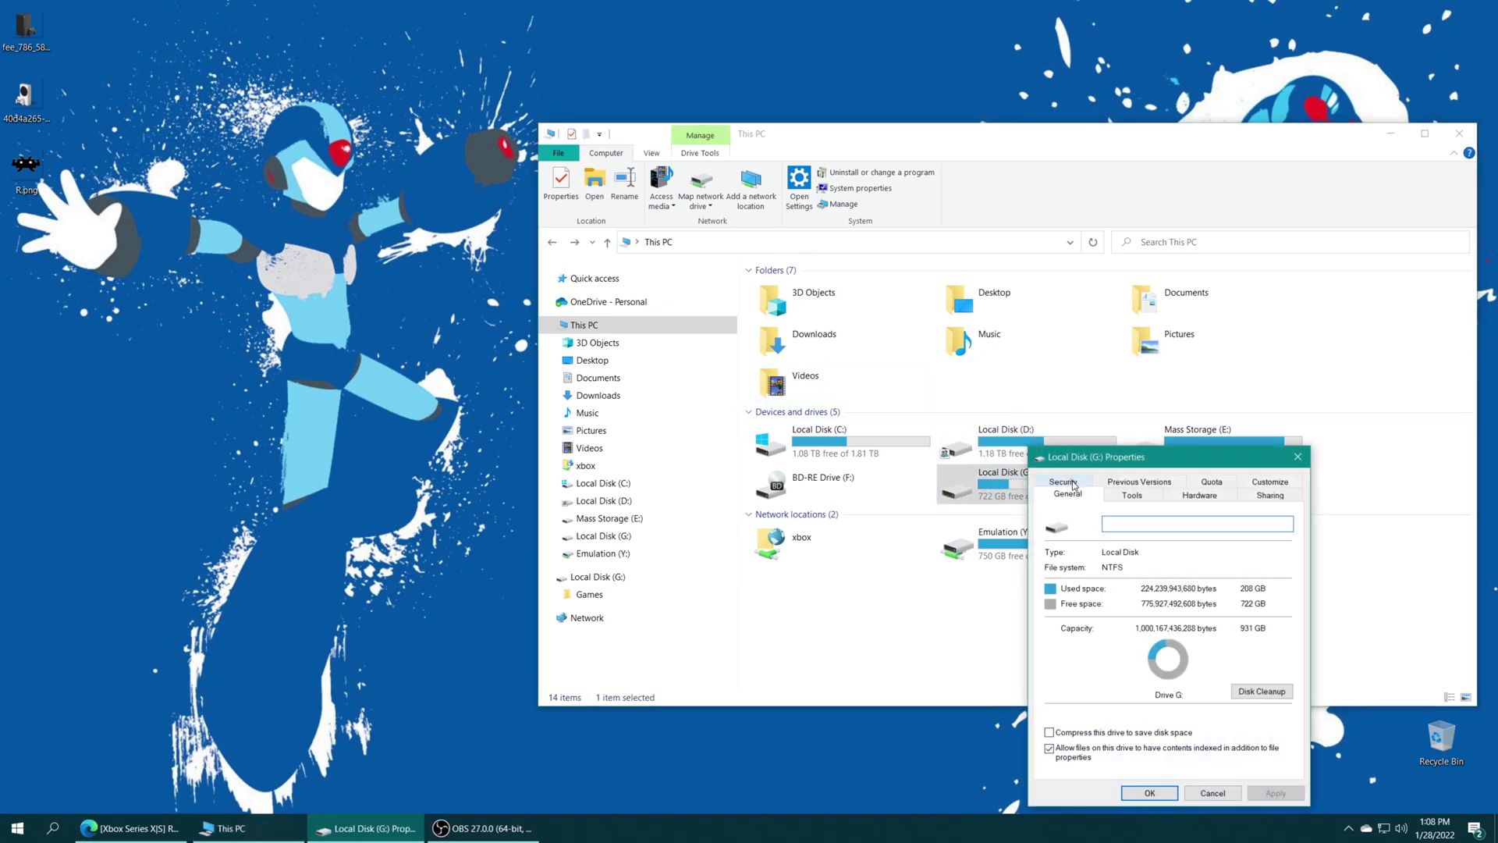
{"action": "left_click", "coordinate": [1073, 484]}
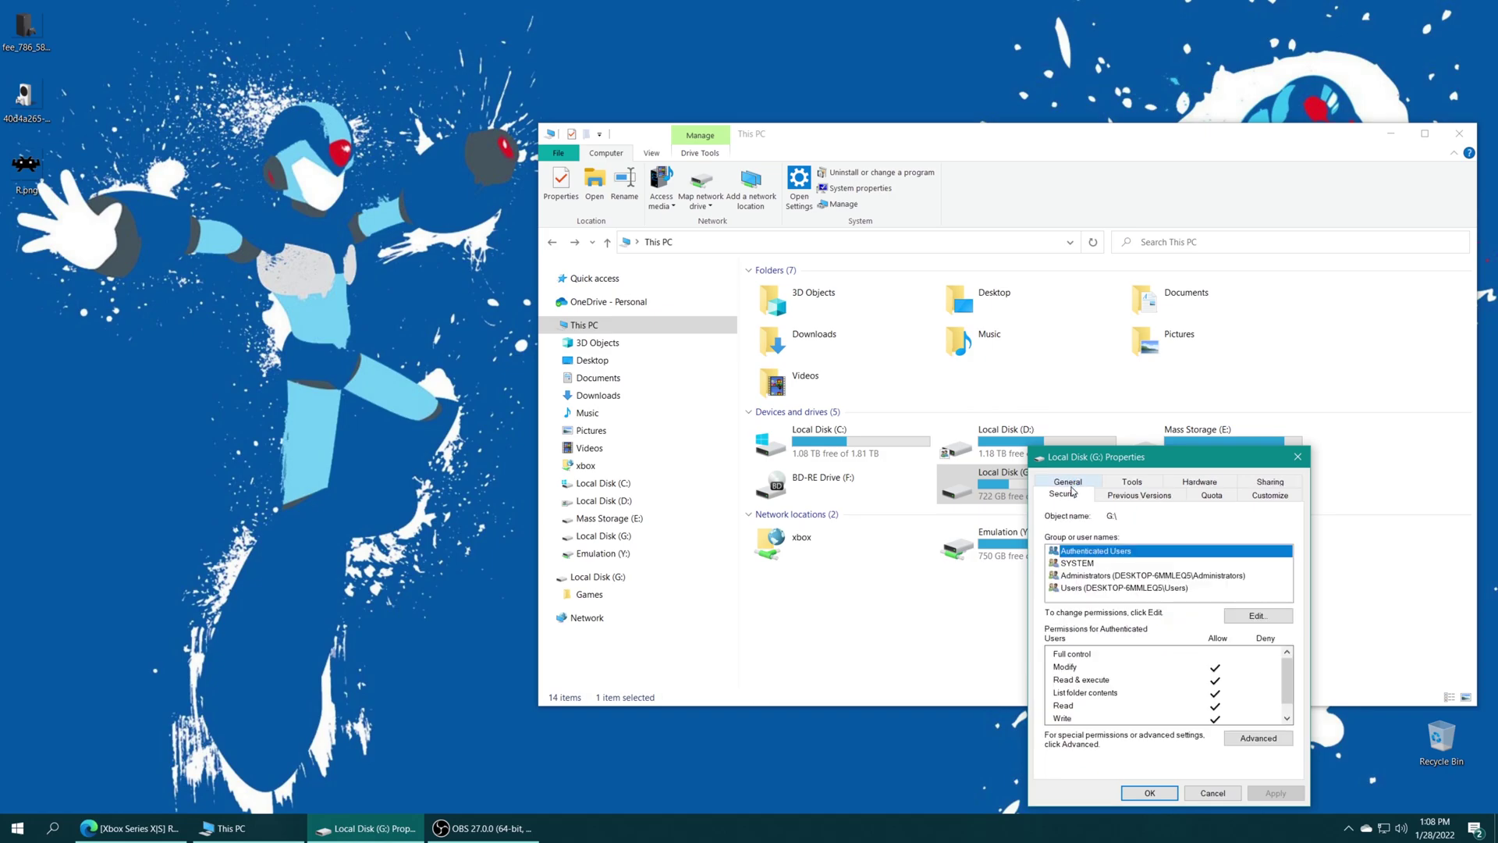
{"action": "left_click", "coordinate": [1244, 738]}
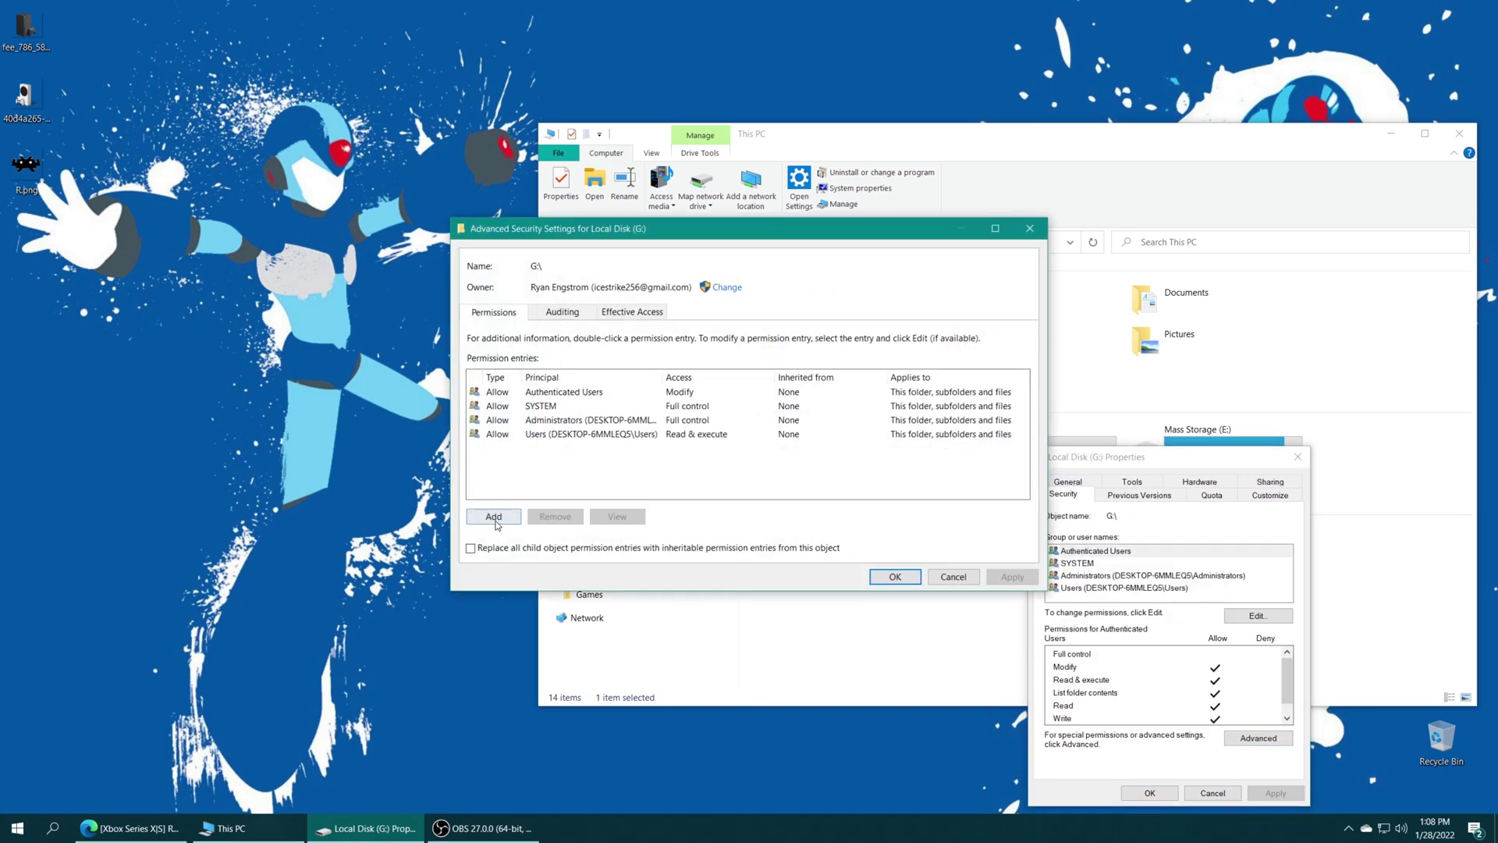
{"action": "left_click", "coordinate": [509, 522]}
{"action": "left_click", "coordinate": [495, 518]}
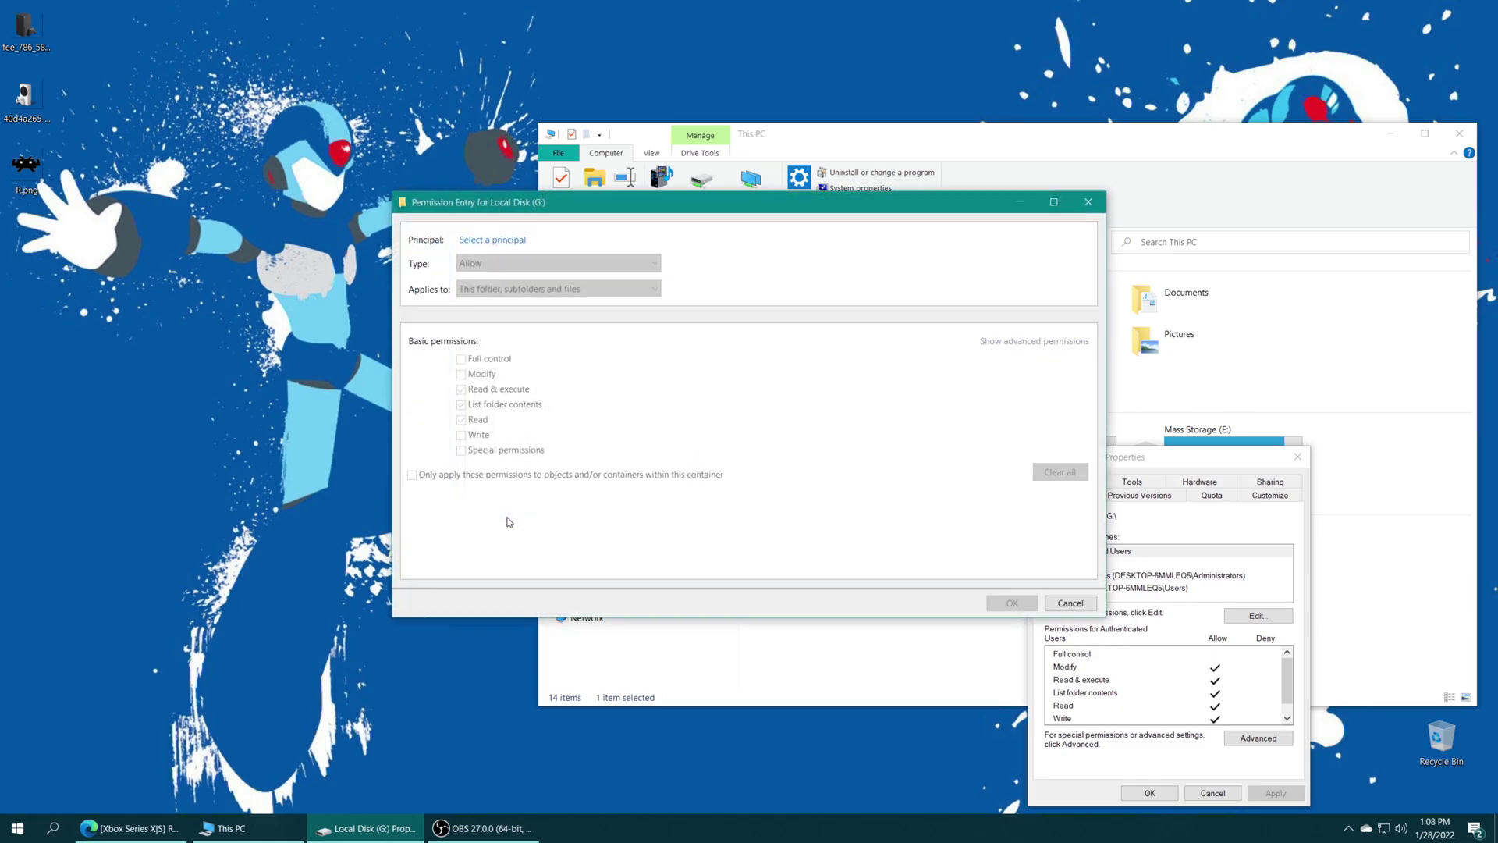
Step: Search all users and groups and pick ALL APPLICATION PACKAGES as the principal
{"action": "left_click", "coordinate": [497, 240]}
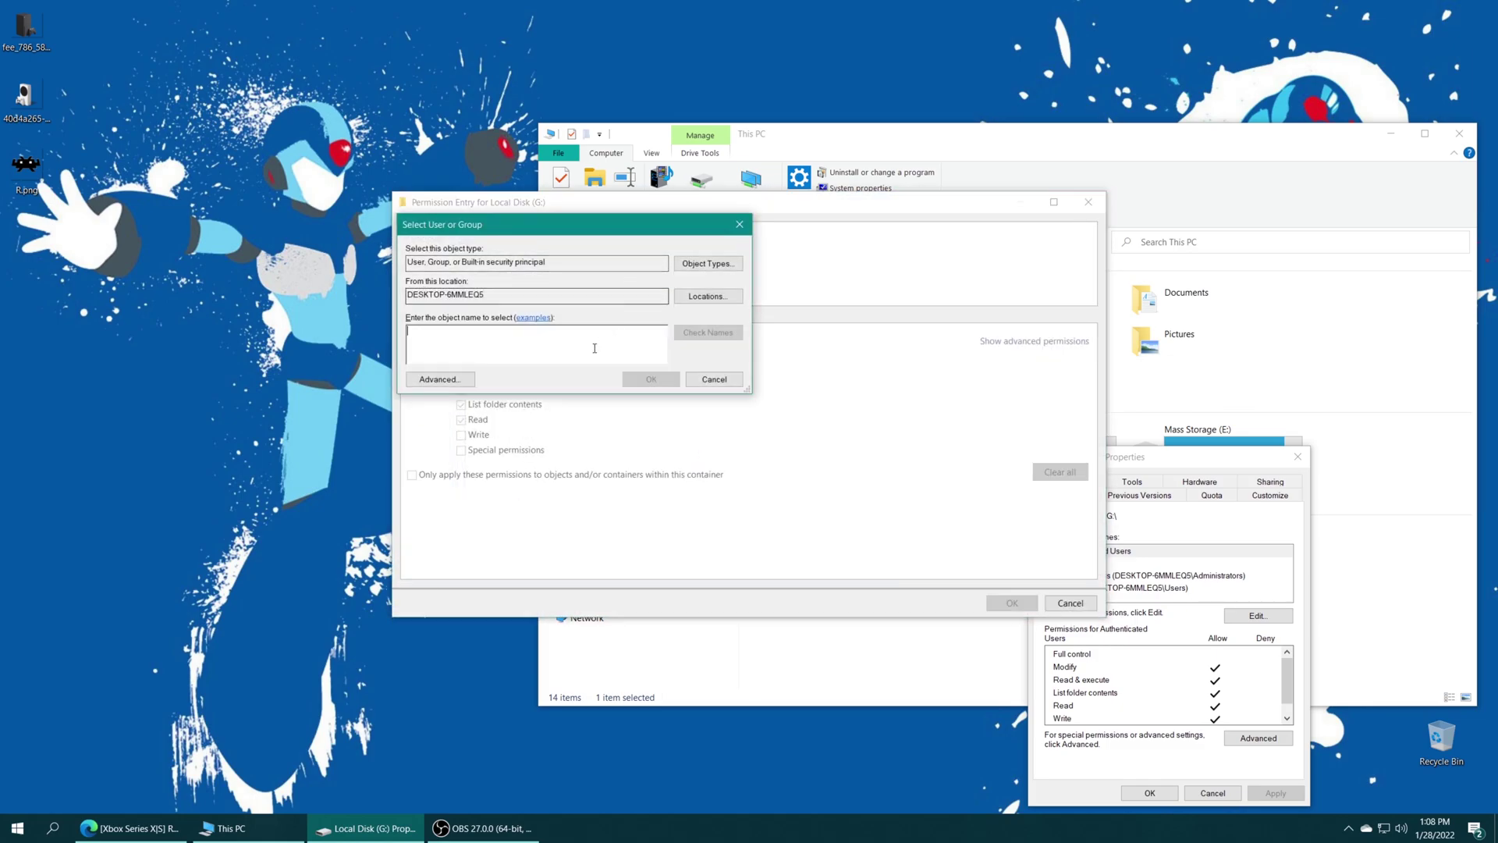
{"action": "left_click", "coordinate": [440, 380]}
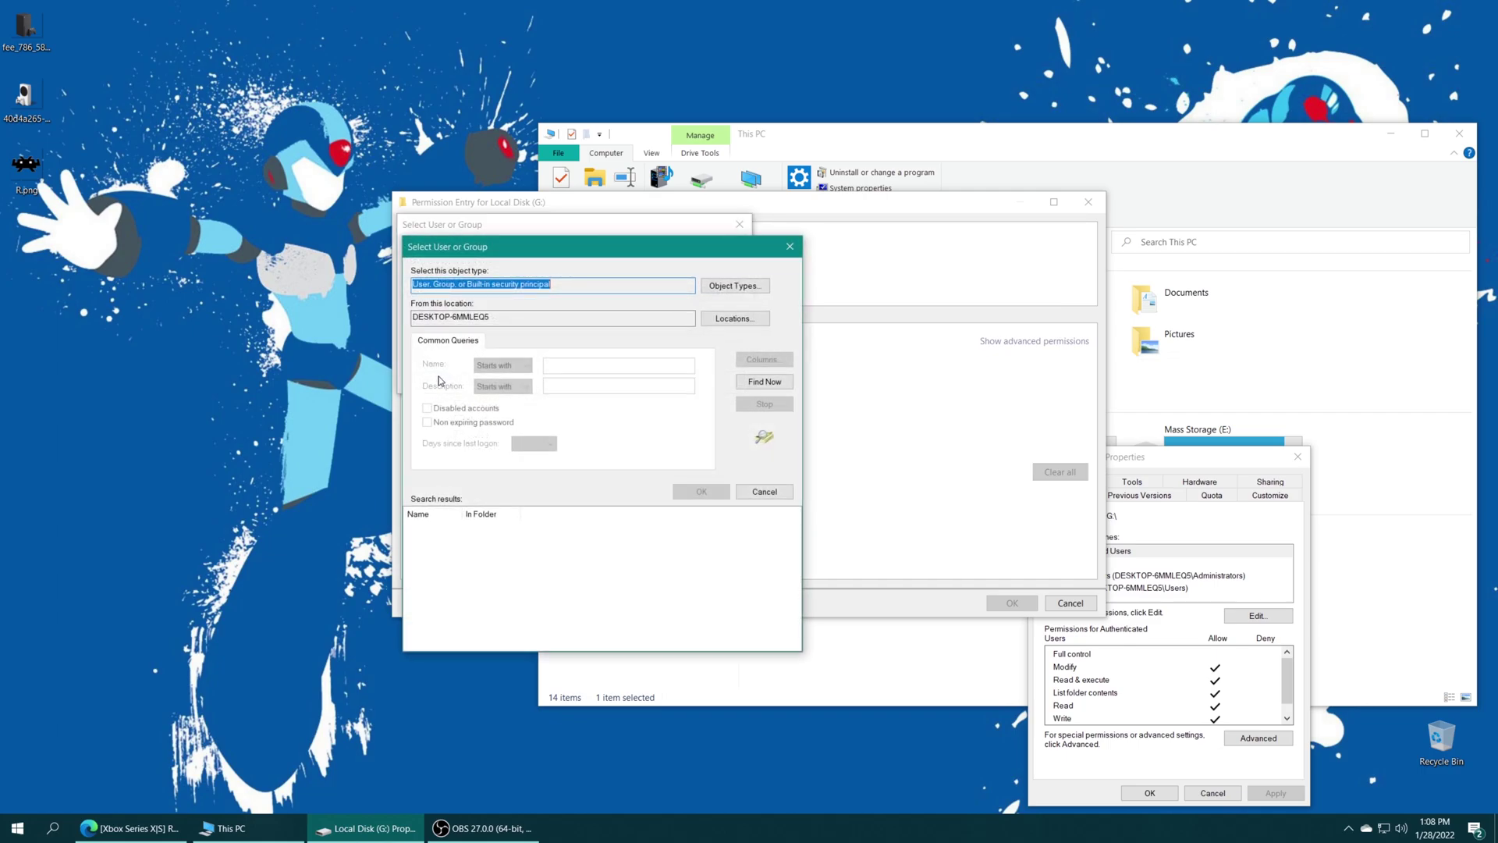
{"action": "left_click", "coordinate": [777, 384]}
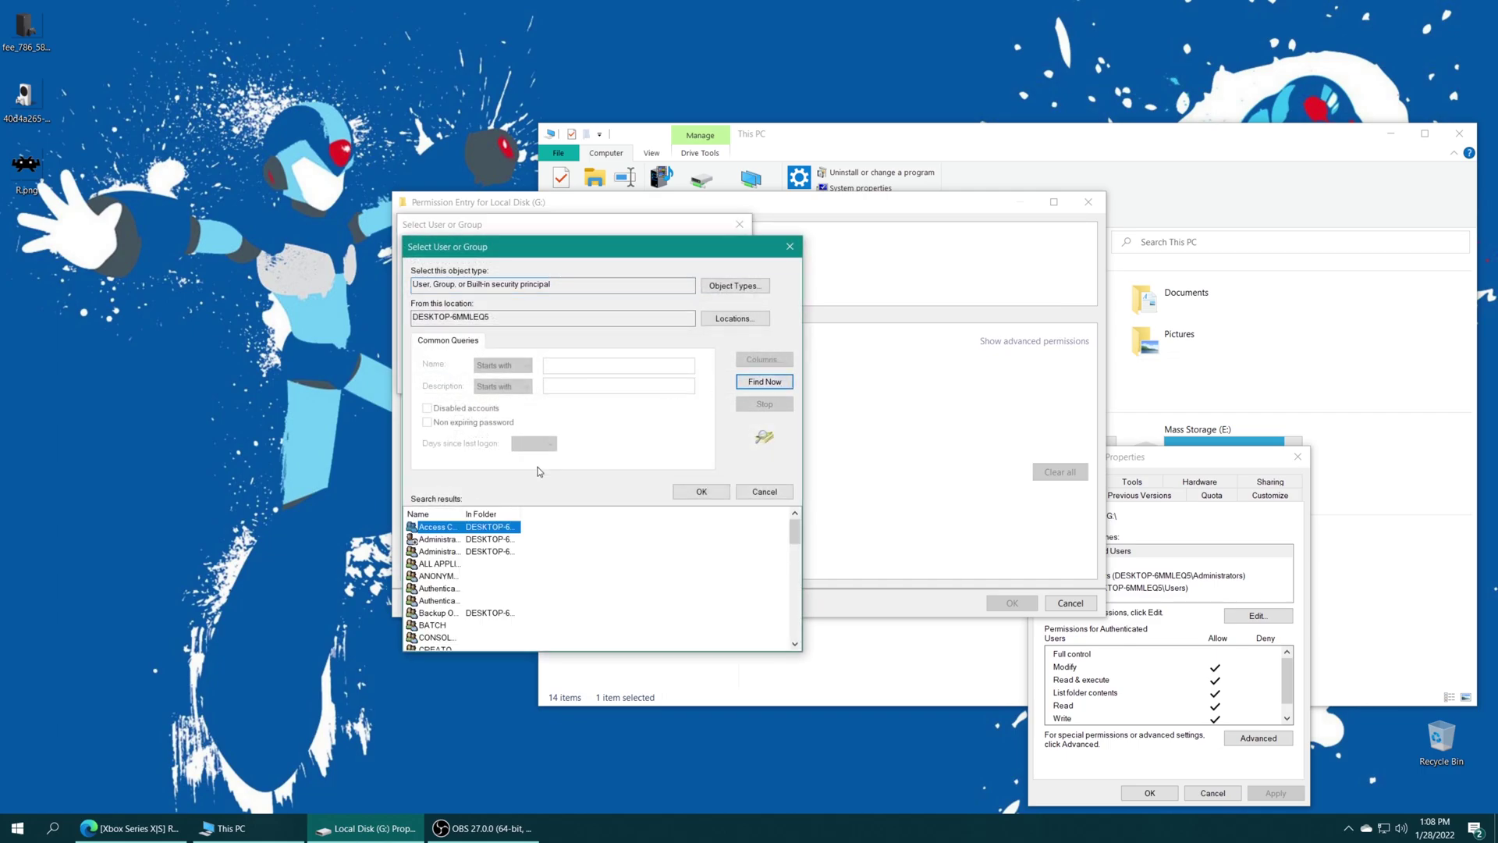
{"action": "left_click_drag", "start_coordinate": [462, 515], "coordinate": [582, 515]}
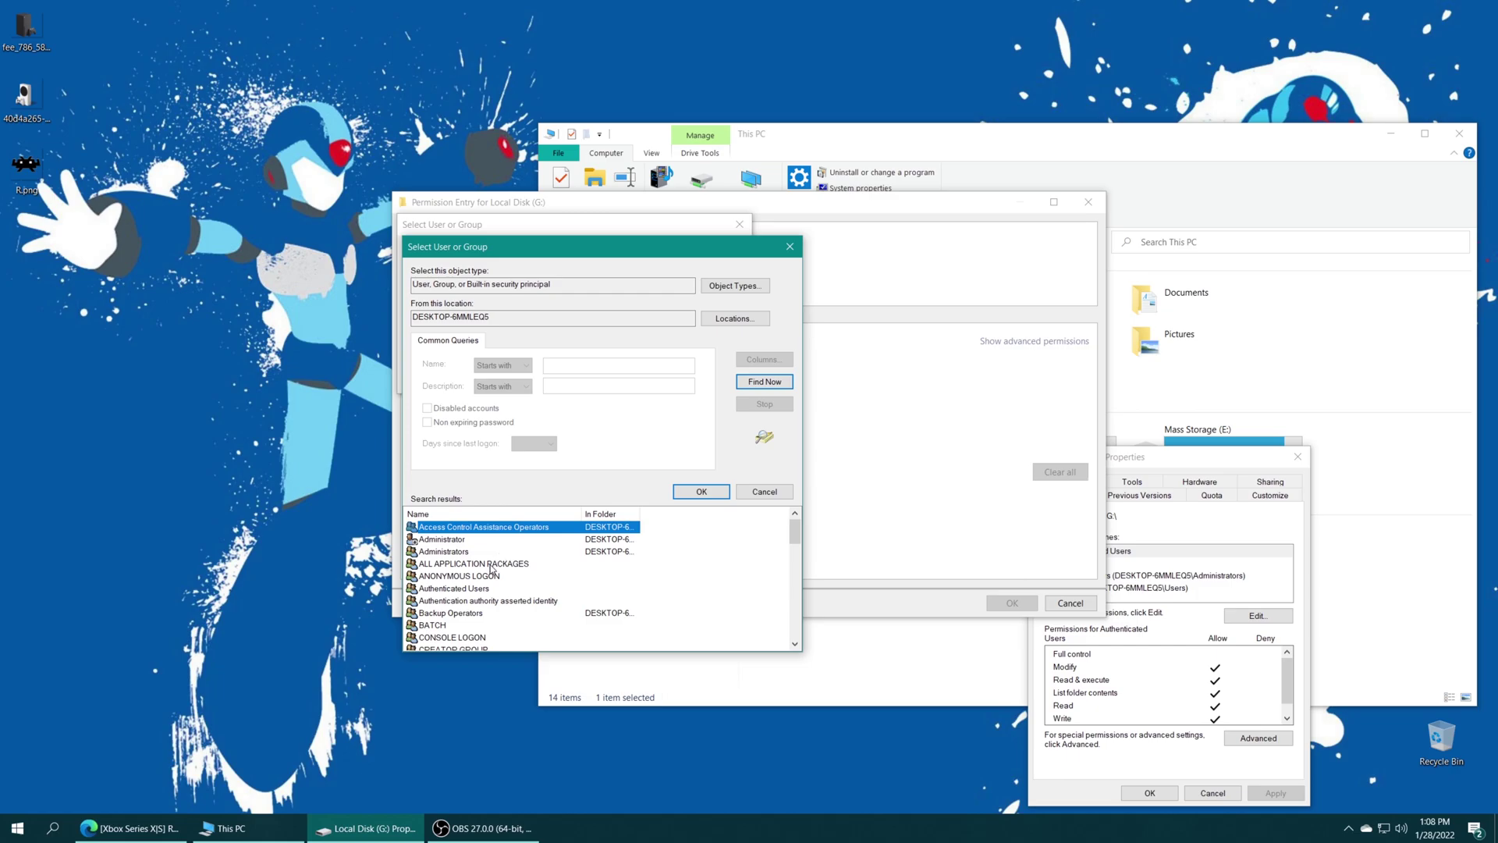
{"action": "left_click", "coordinate": [517, 560]}
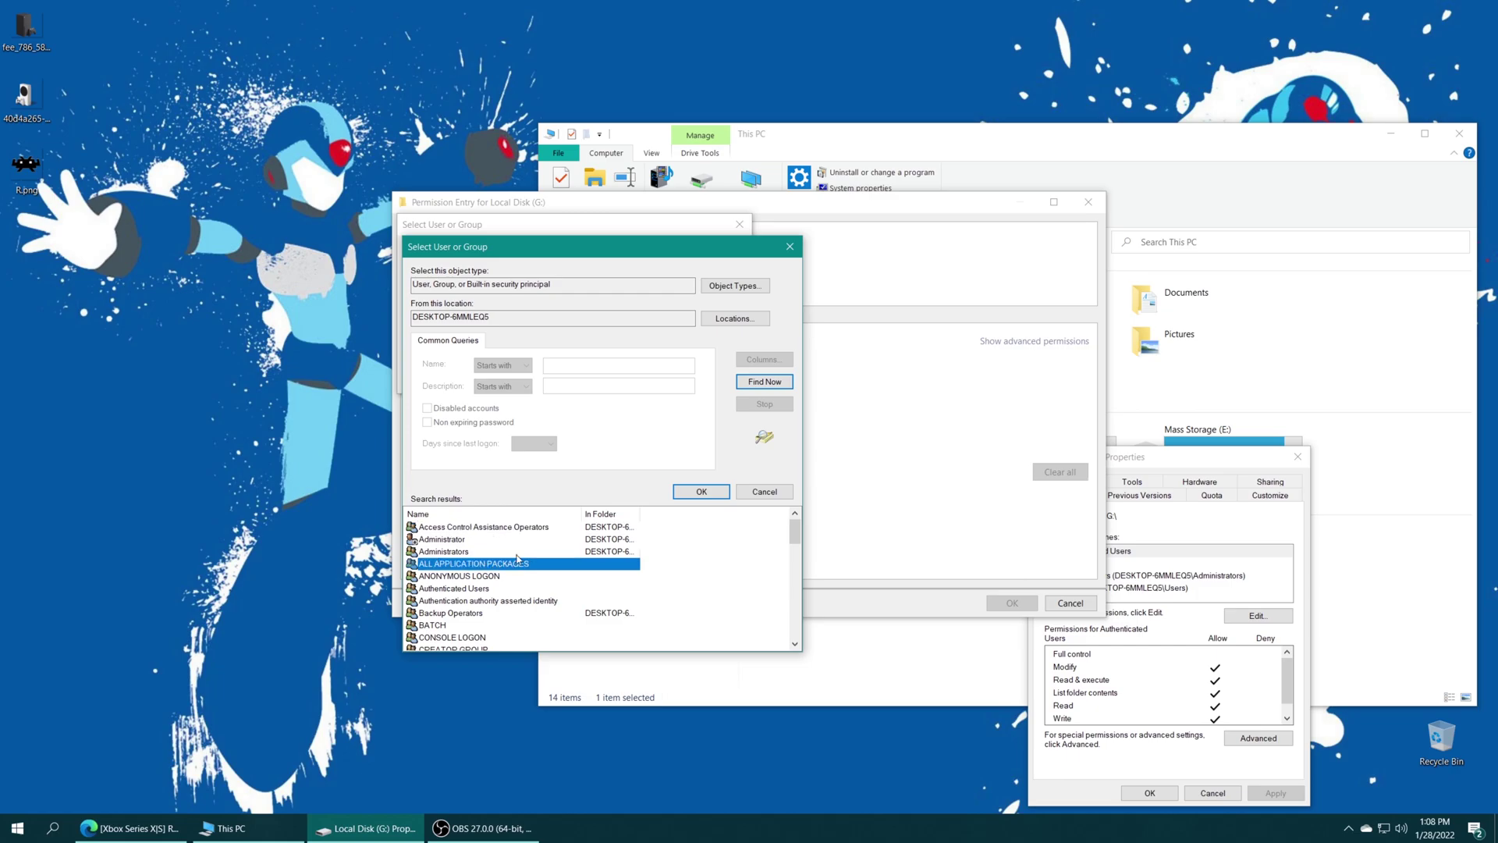
{"action": "left_click", "coordinate": [702, 490]}
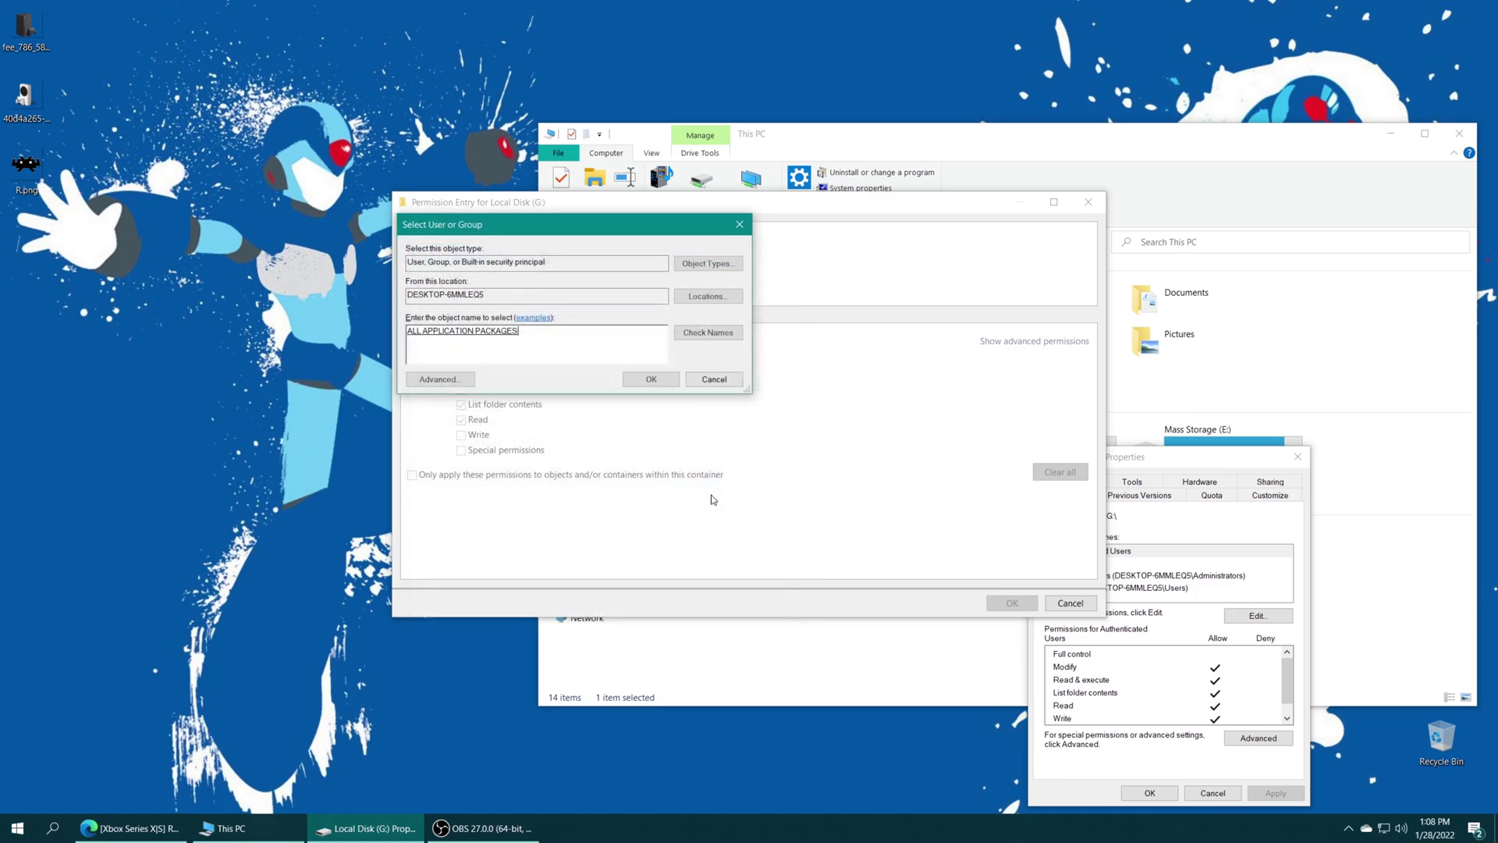
Step: Save a Full control entry for ALL APPLICATION PACKAGES and make child items inherit it
{"action": "left_click", "coordinate": [650, 379]}
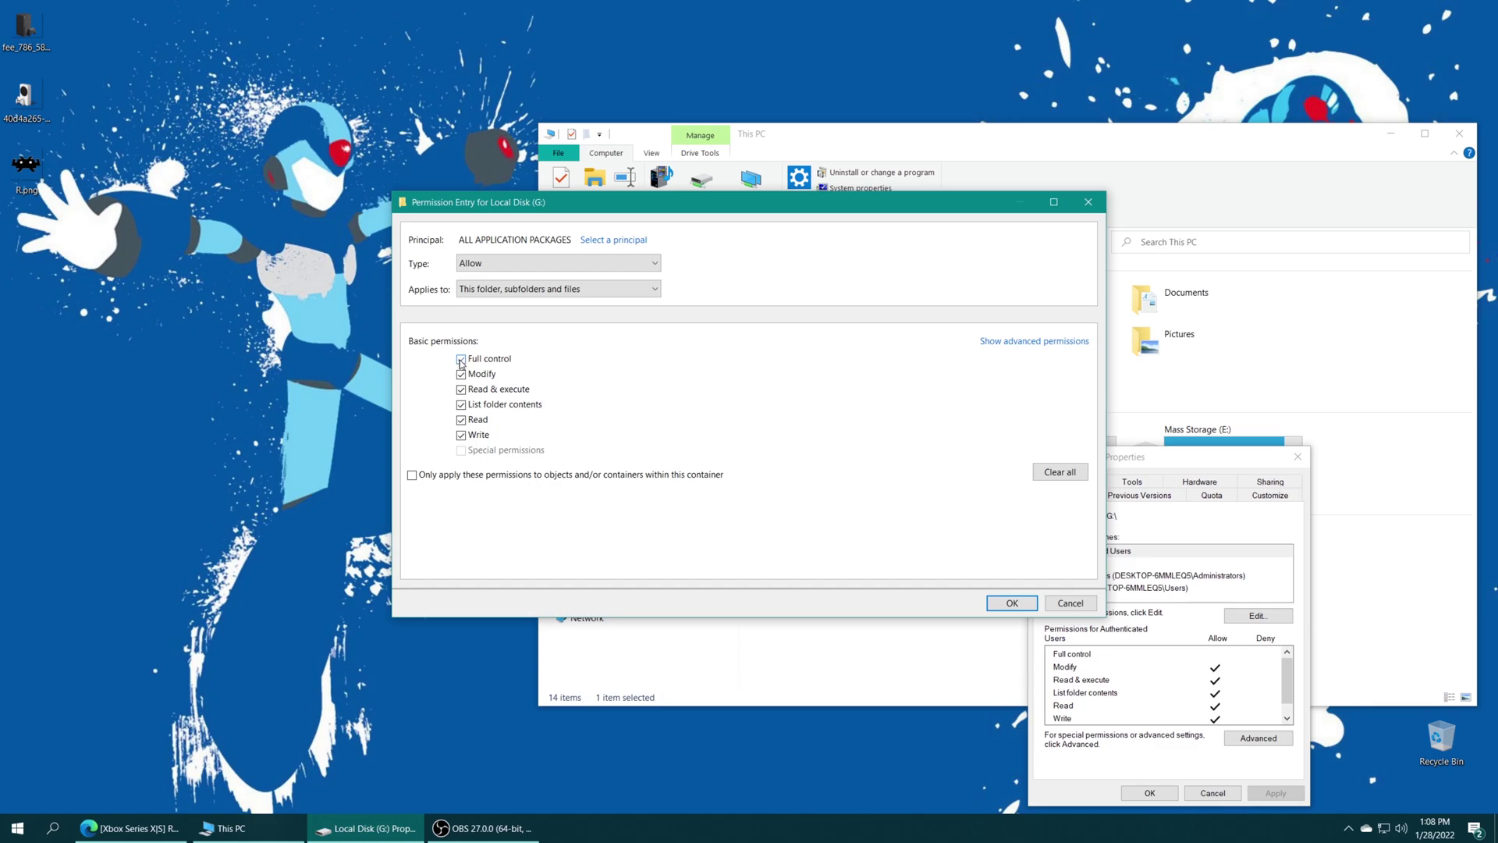
{"action": "left_click", "coordinate": [1012, 604]}
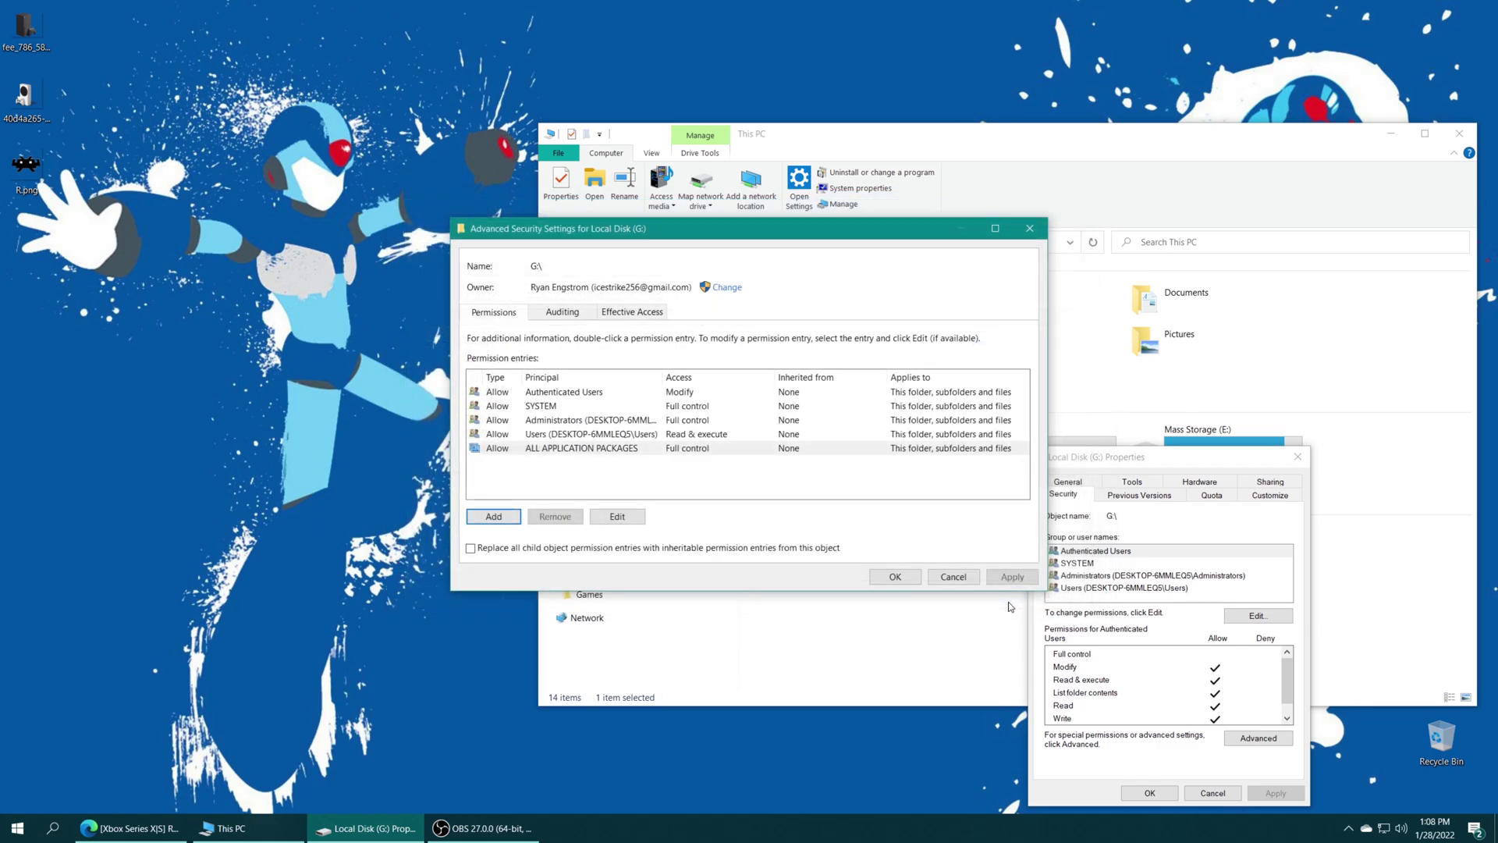
{"action": "left_click", "coordinate": [471, 548]}
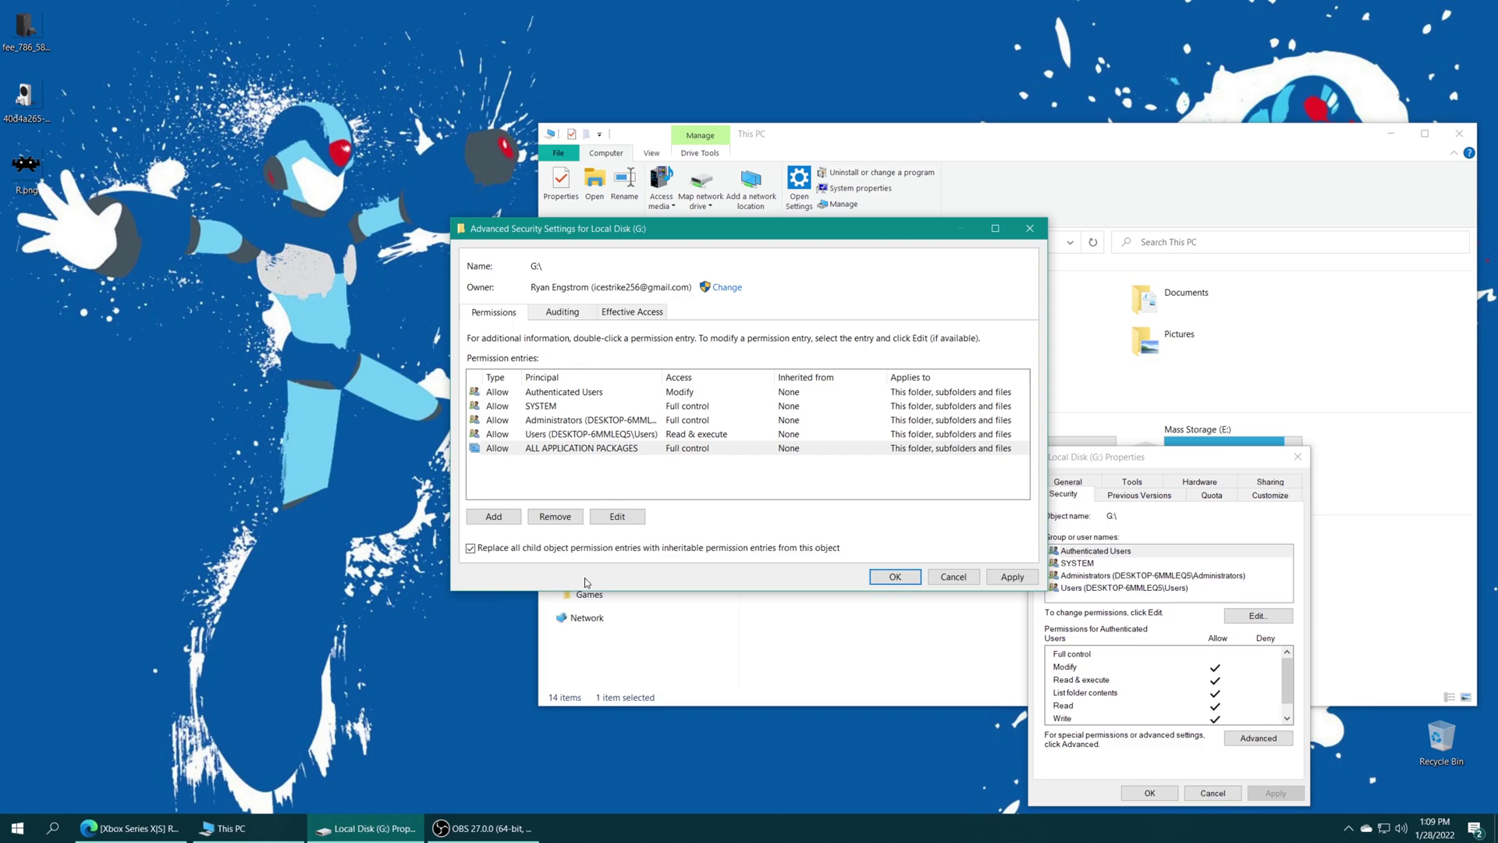
Step: Apply the permissions to G:, skipping the two errors, and close the drive's Properties
{"action": "left_click", "coordinate": [911, 579]}
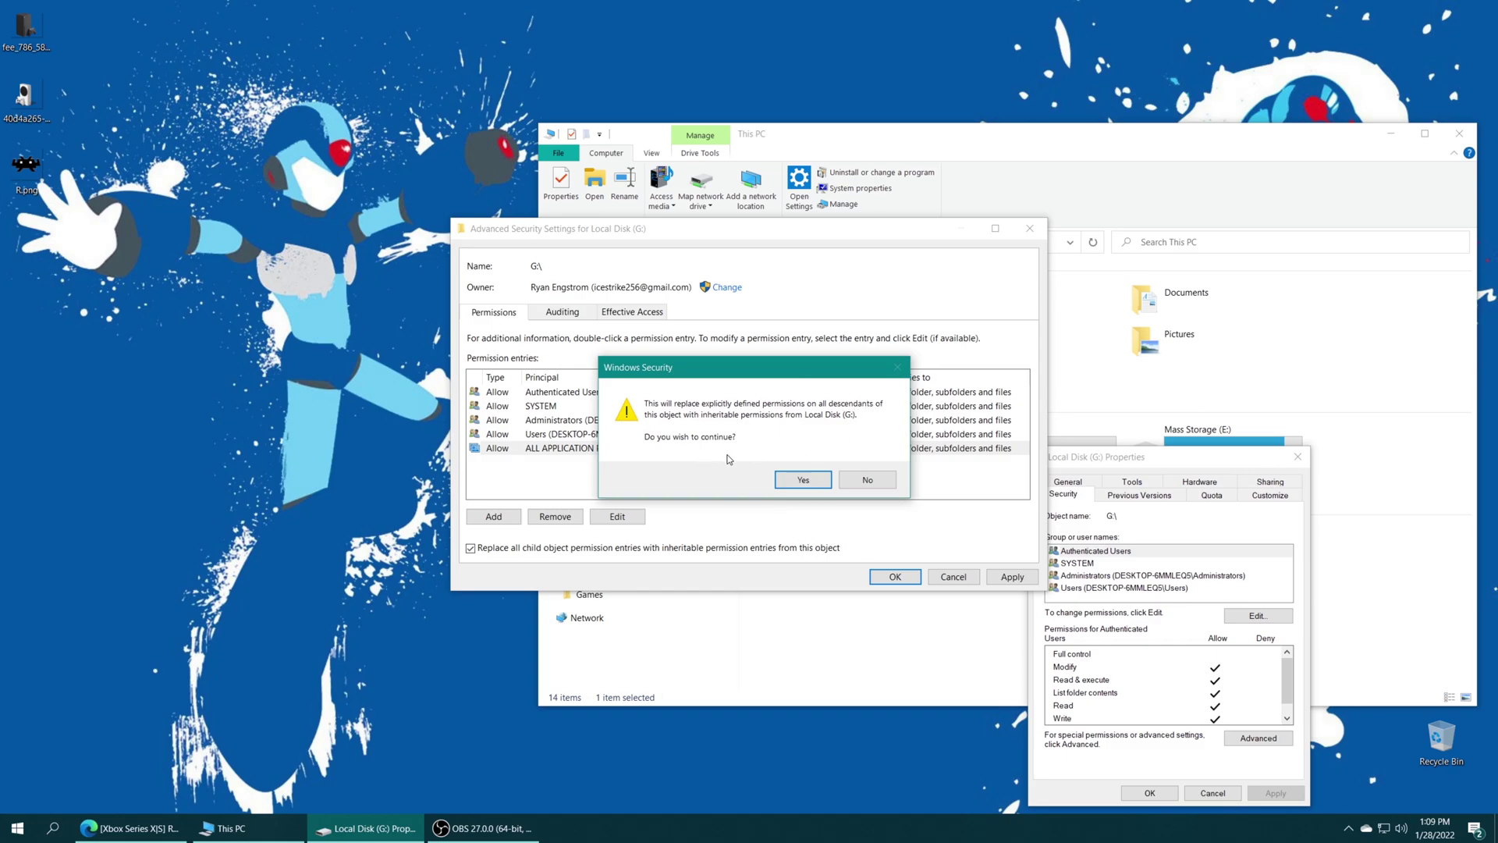
{"action": "left_click", "coordinate": [803, 479]}
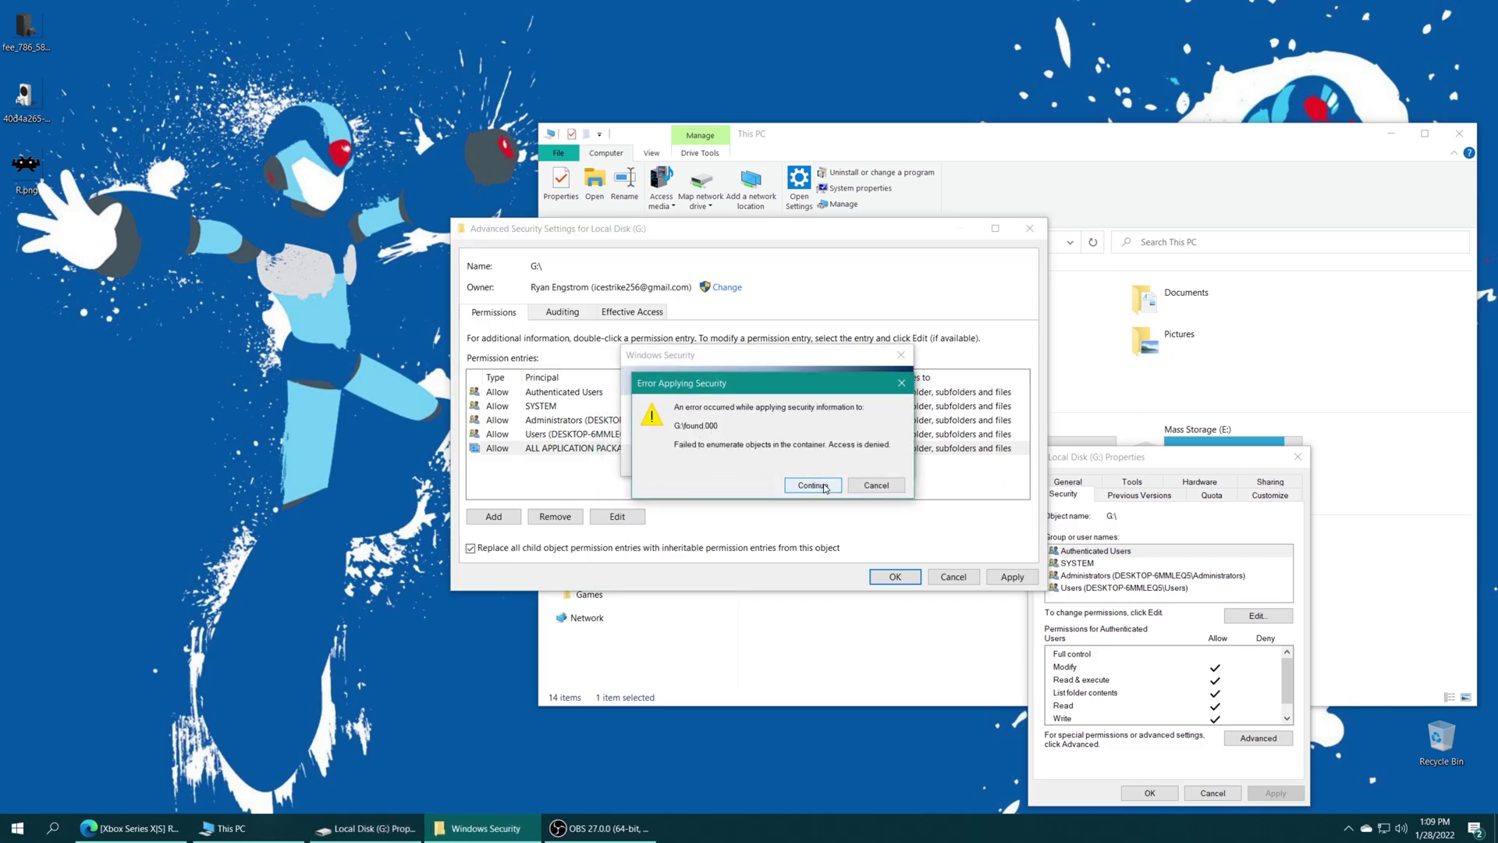
{"action": "left_click", "coordinate": [790, 484]}
{"action": "left_click", "coordinate": [811, 484]}
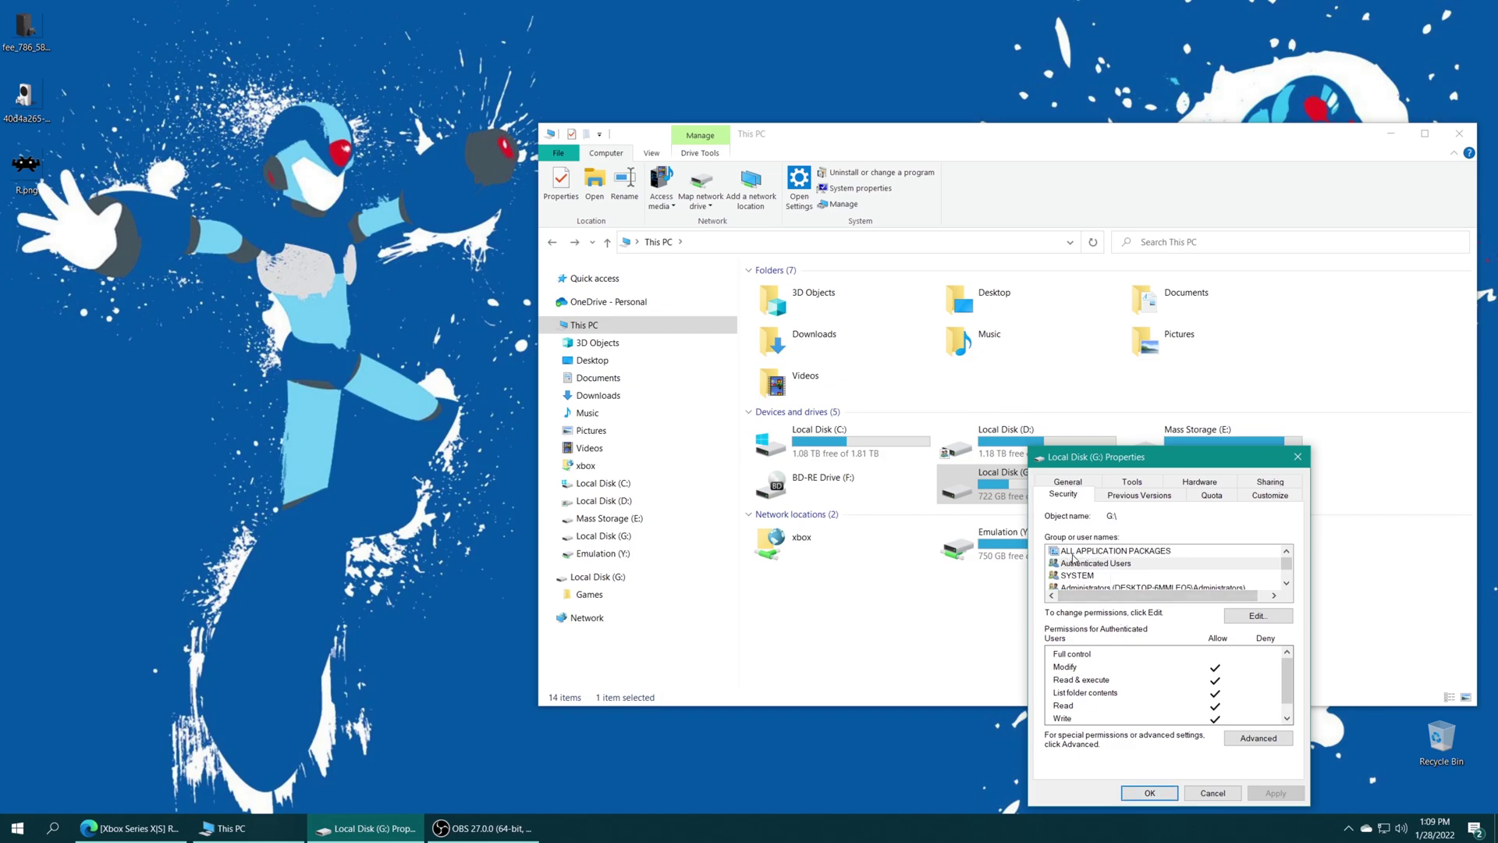
{"action": "left_click", "coordinate": [1093, 554]}
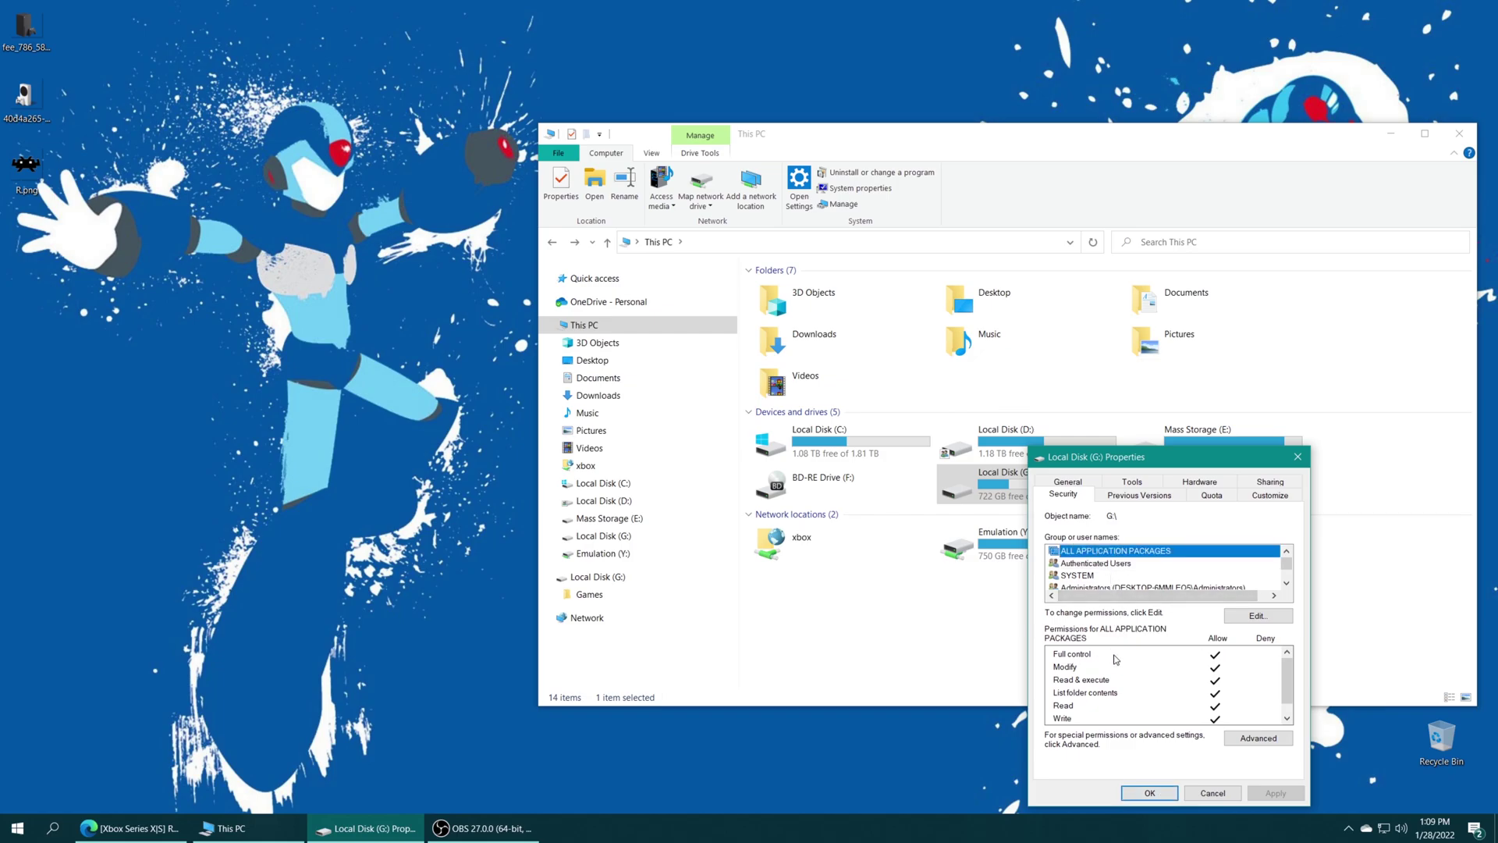
{"action": "left_click", "coordinate": [1136, 794]}
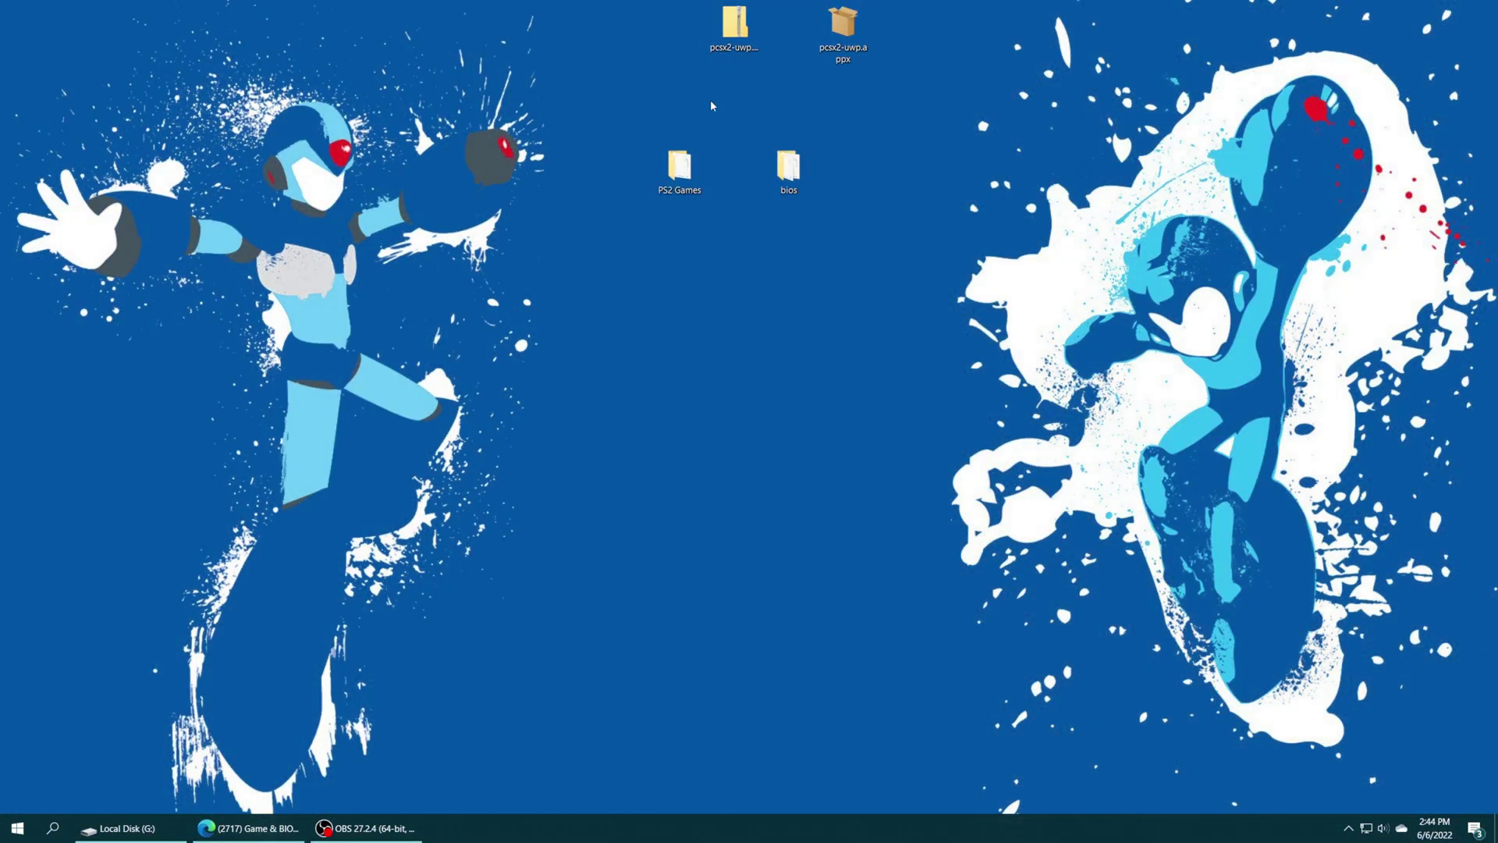
Step: Browse Local Disk (G:)'s Games folder and System\pcsx2\bios, then return to the drive root
{"action": "left_click", "coordinate": [130, 838]}
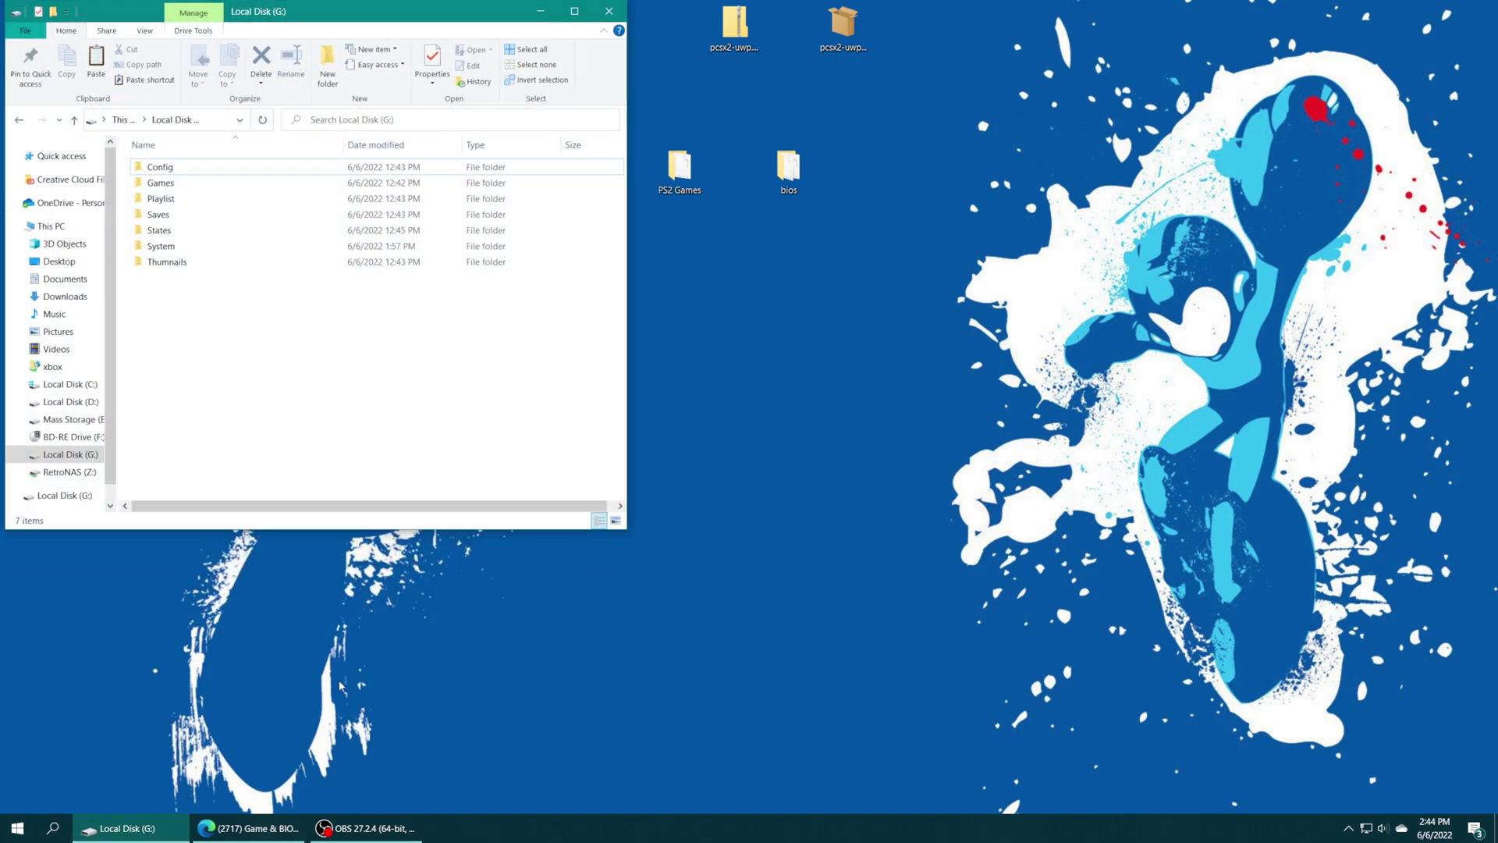
{"action": "left_click_drag", "start_coordinate": [261, 18], "coordinate": [858, 250]}
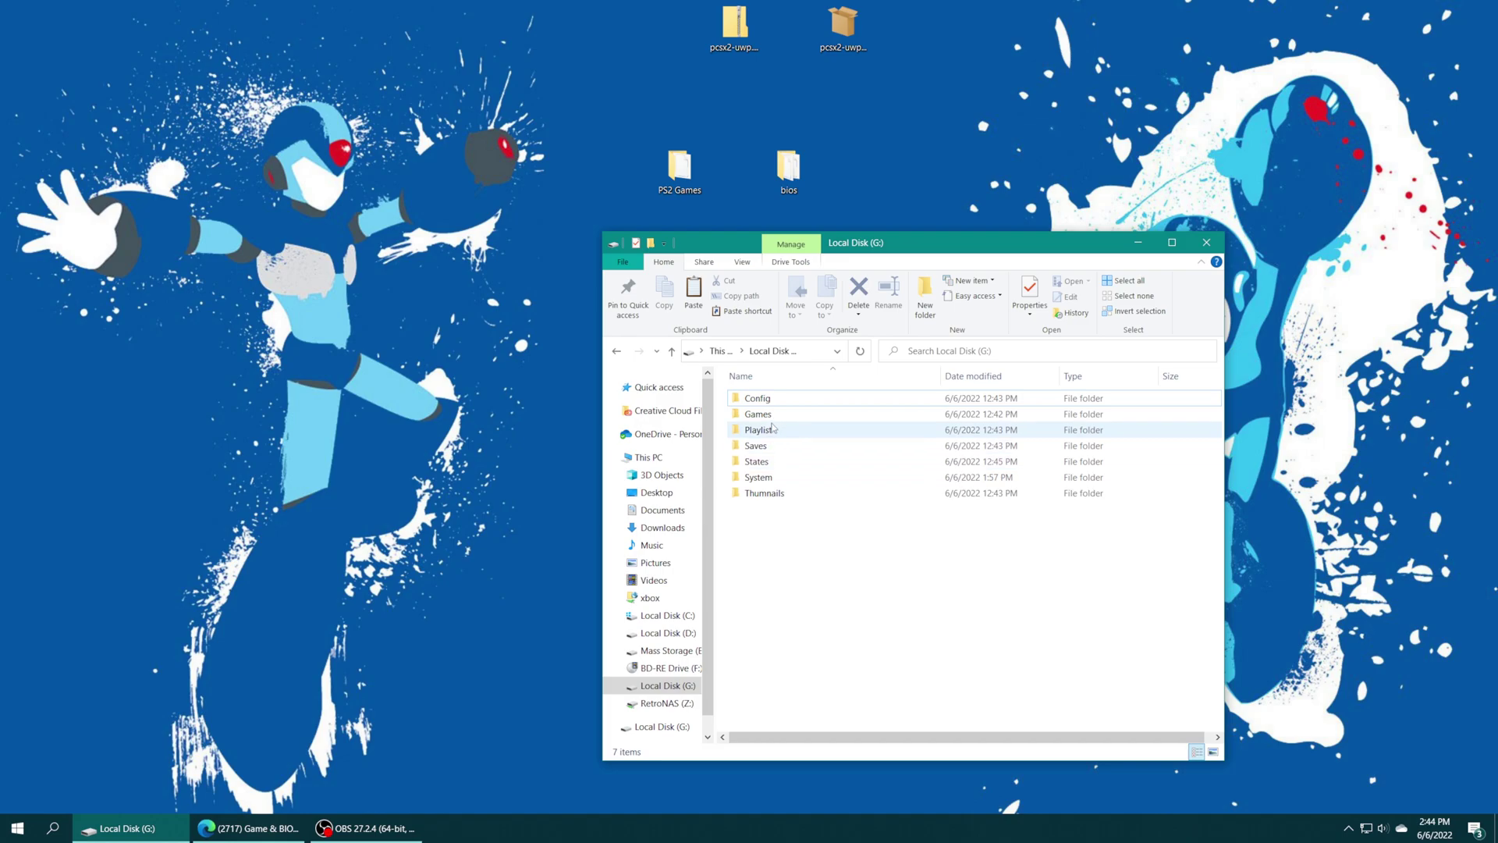
{"action": "double_click", "coordinate": [812, 415]}
{"action": "scroll", "coordinate": [831, 508], "scroll_direction": "down", "scroll_amount": 5}
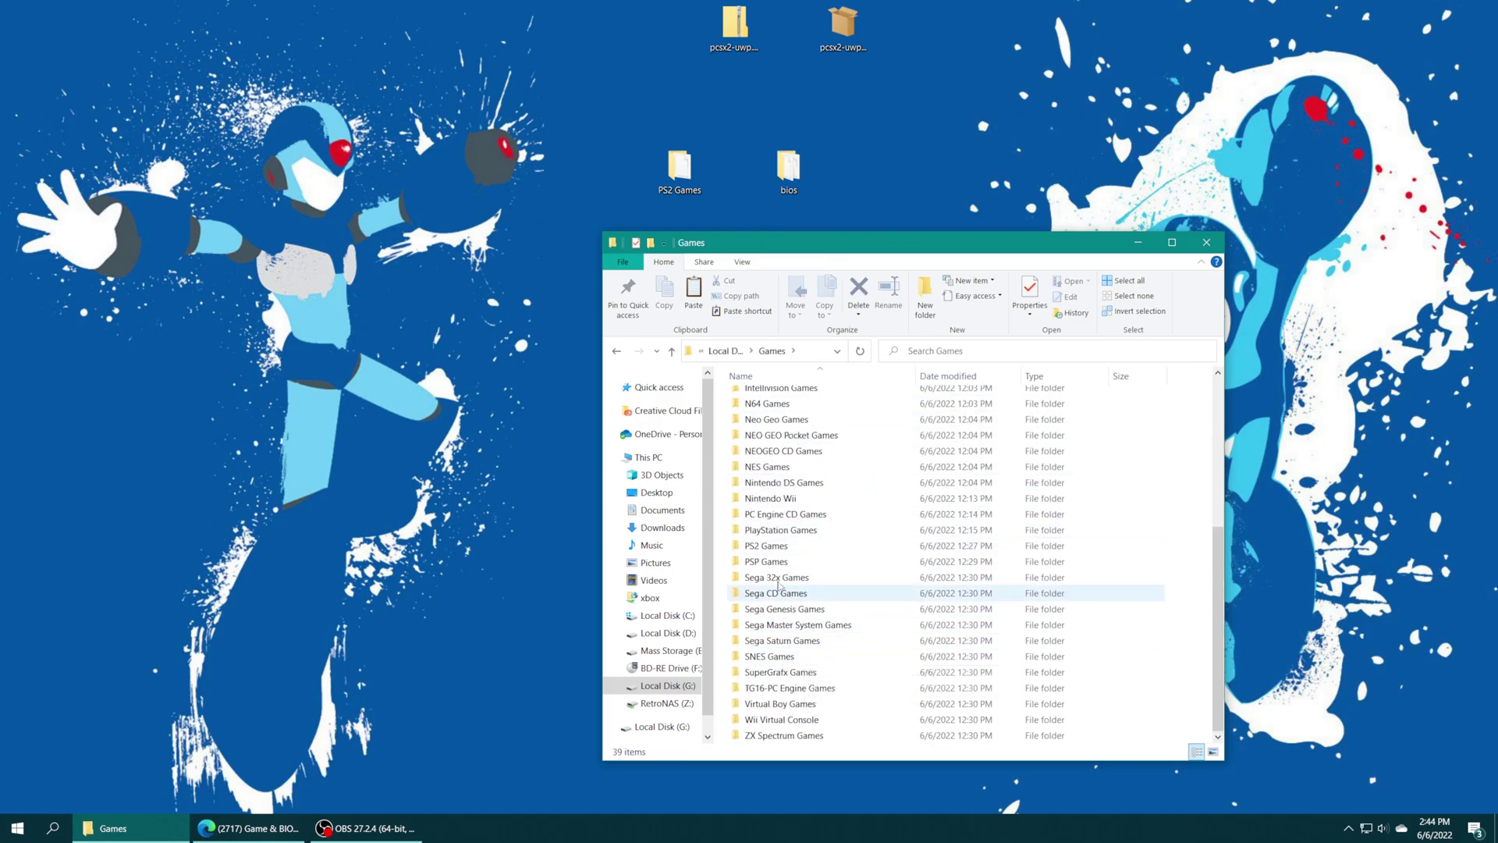
{"action": "key", "text": "BackSpace"}
{"action": "double_click", "coordinate": [763, 477]}
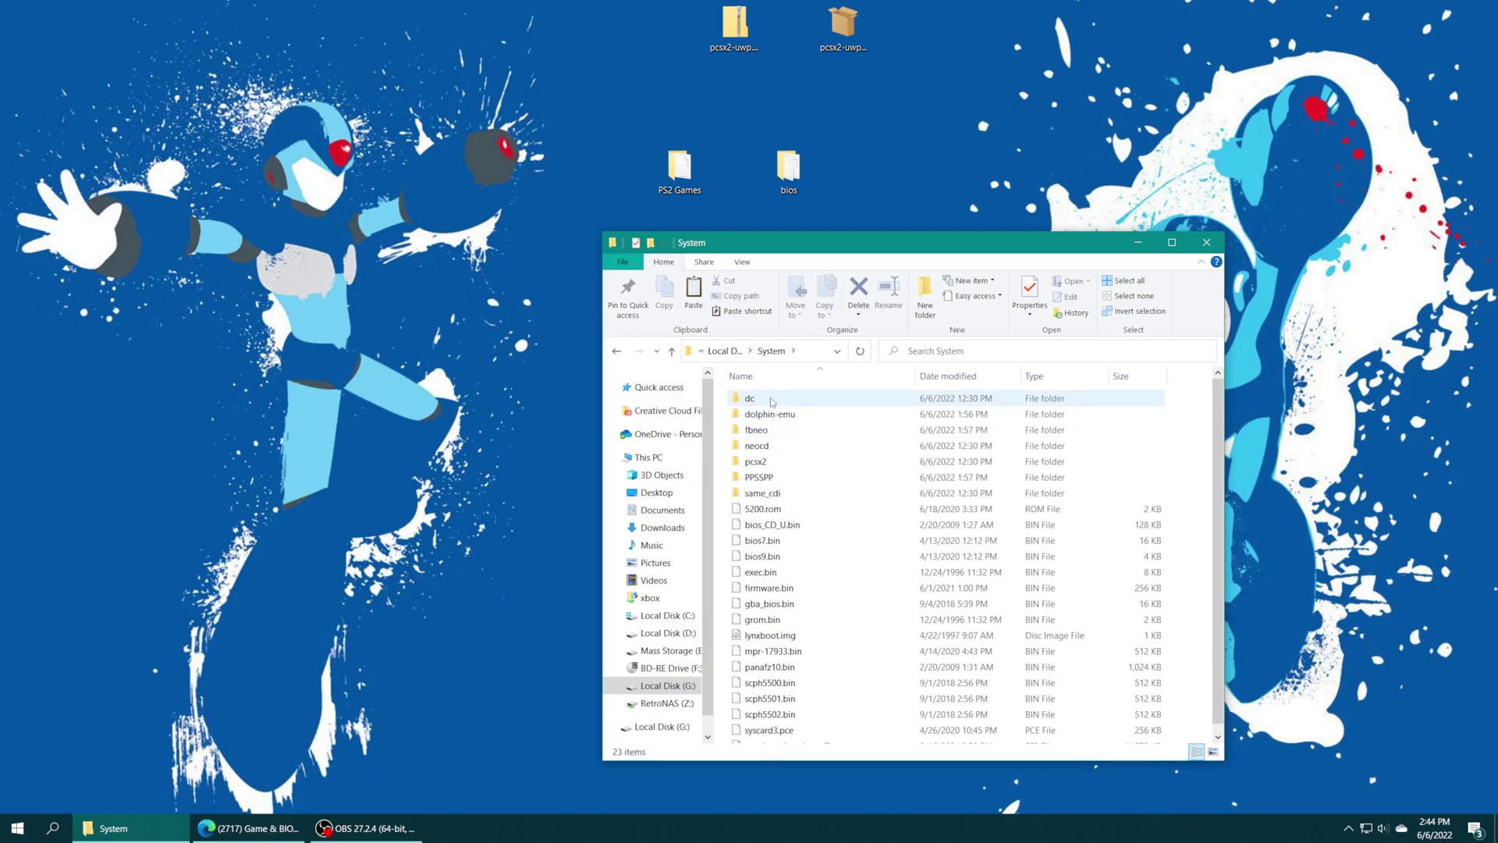
{"action": "double_click", "coordinate": [773, 461]}
{"action": "double_click", "coordinate": [764, 405]}
{"action": "key", "text": "BackSpace"}
{"action": "key", "text": "BackSpace"}
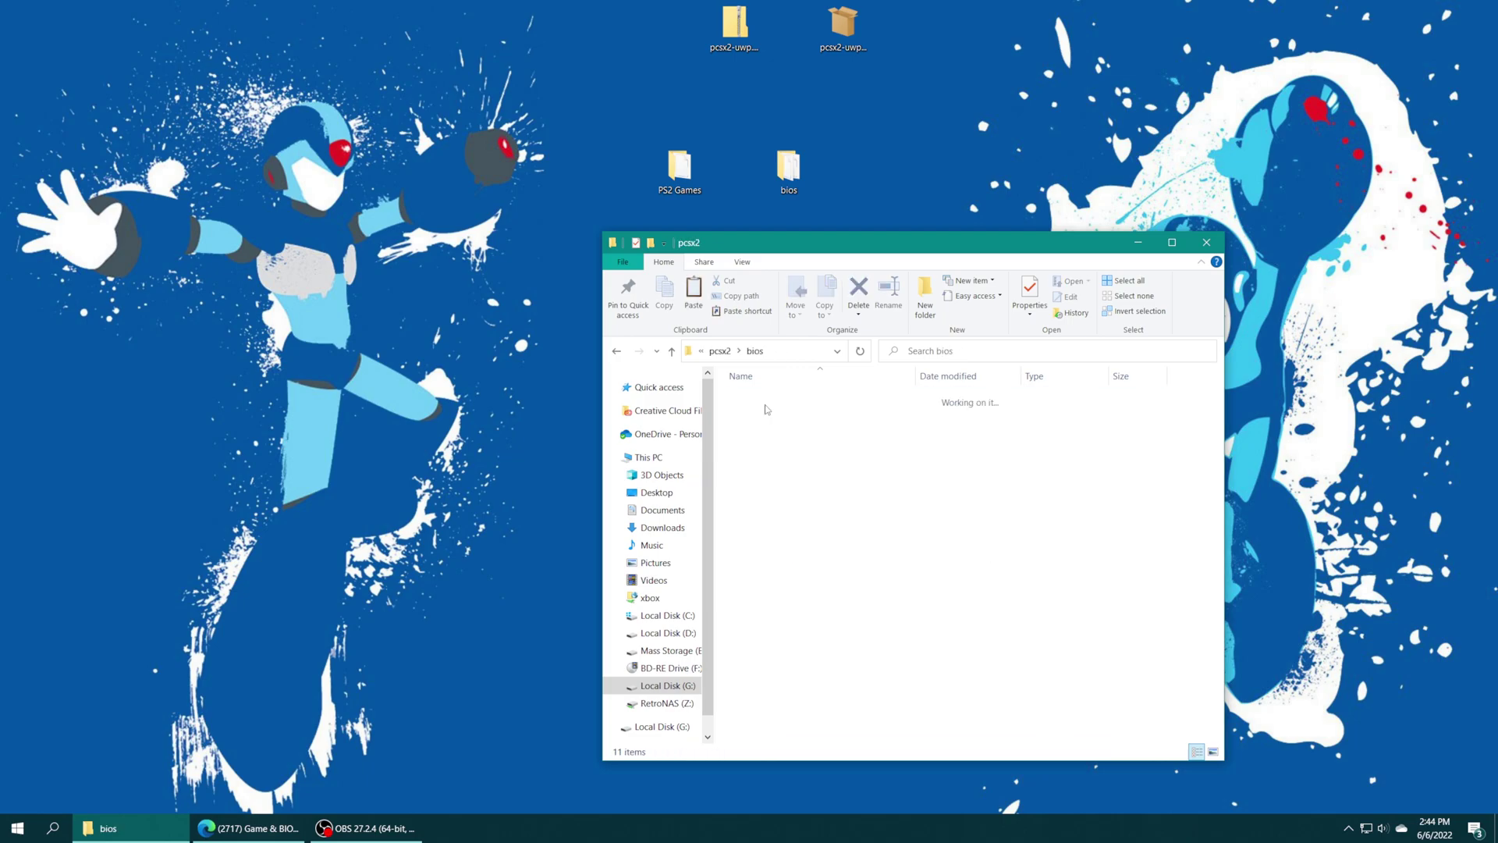
{"action": "key", "text": "BackSpace"}
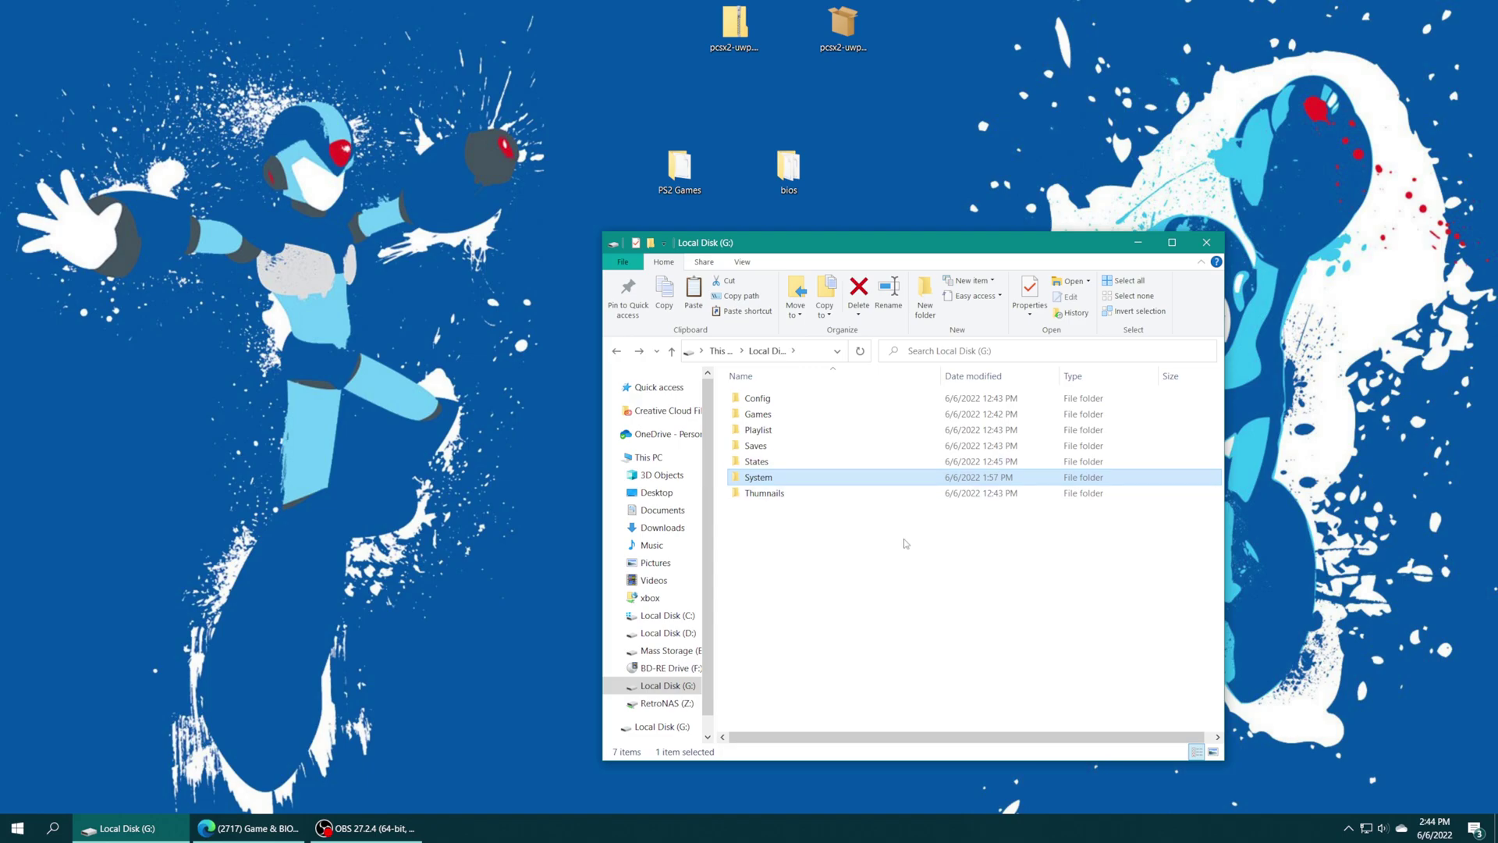
{"action": "left_click", "coordinate": [894, 588]}
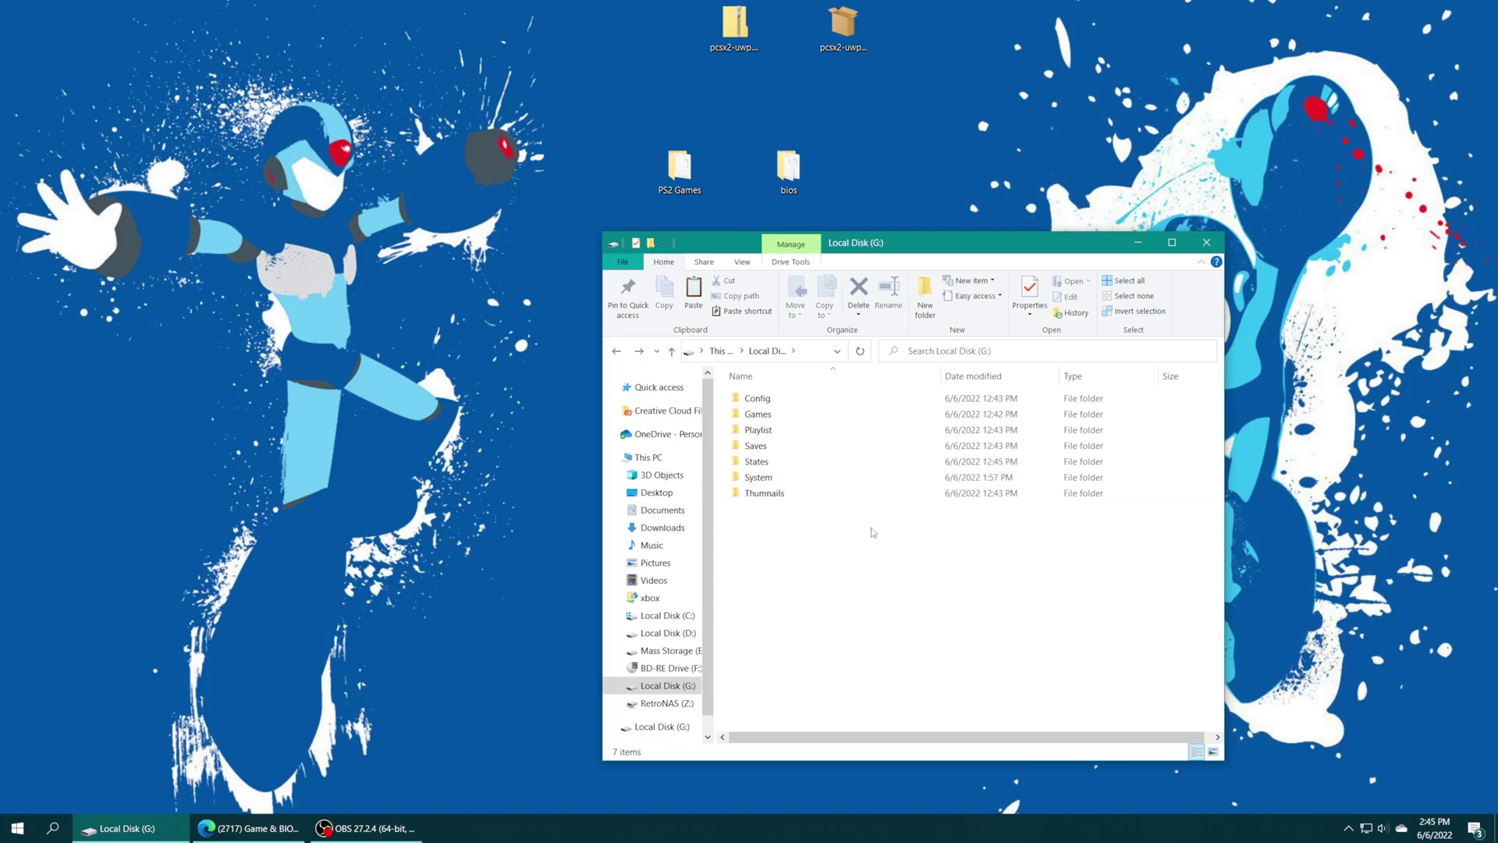
Step: Copy the desktop PS2 Games folder onto G:, look through its games, then close it
{"action": "left_click_drag", "start_coordinate": [687, 183], "coordinate": [897, 639]}
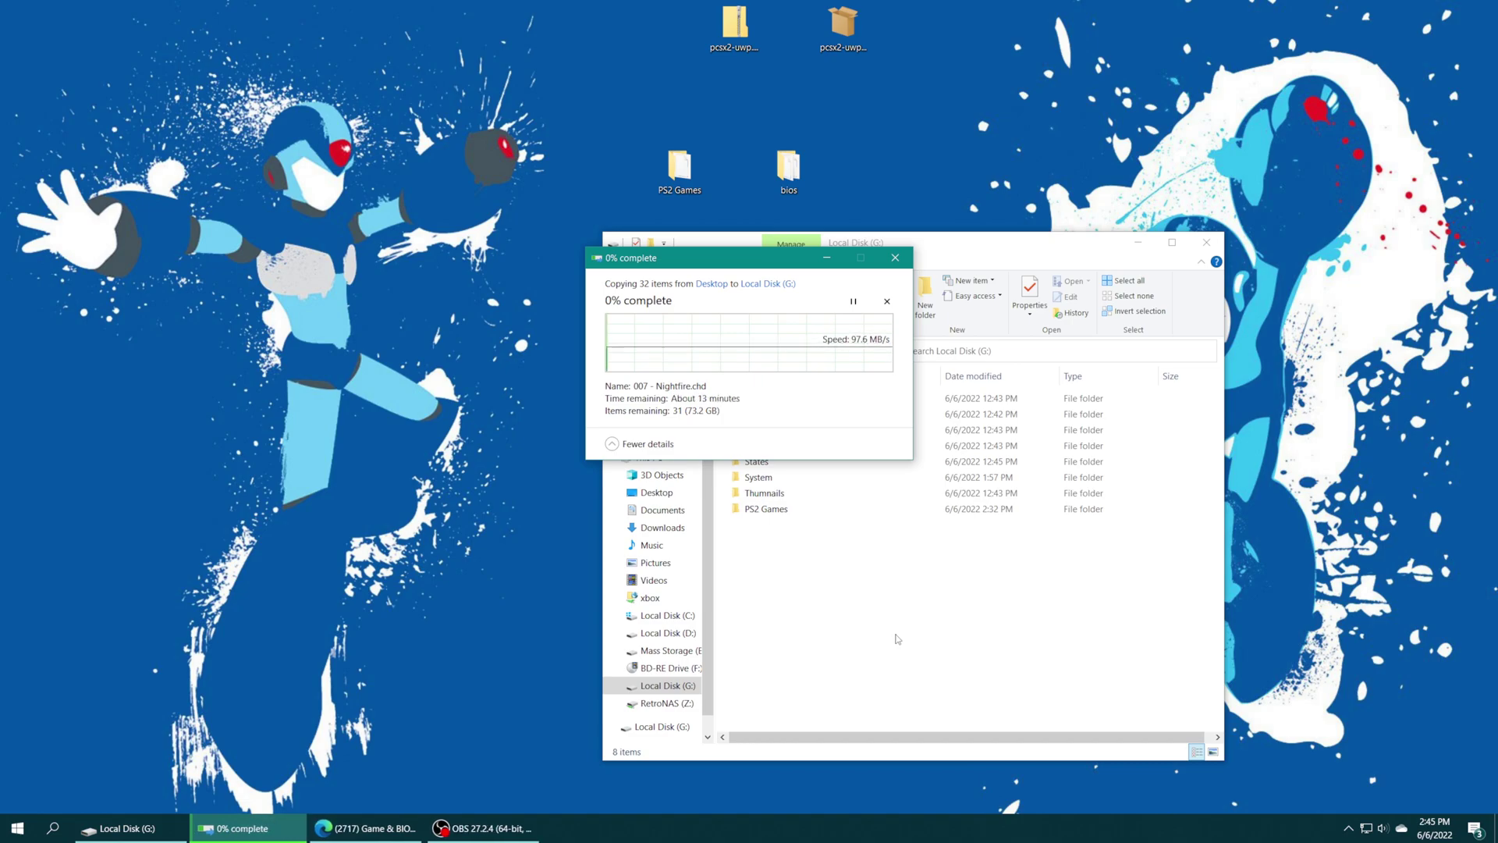
{"action": "double_click", "coordinate": [680, 168]}
{"action": "left_click_drag", "start_coordinate": [878, 242], "coordinate": [757, 92]}
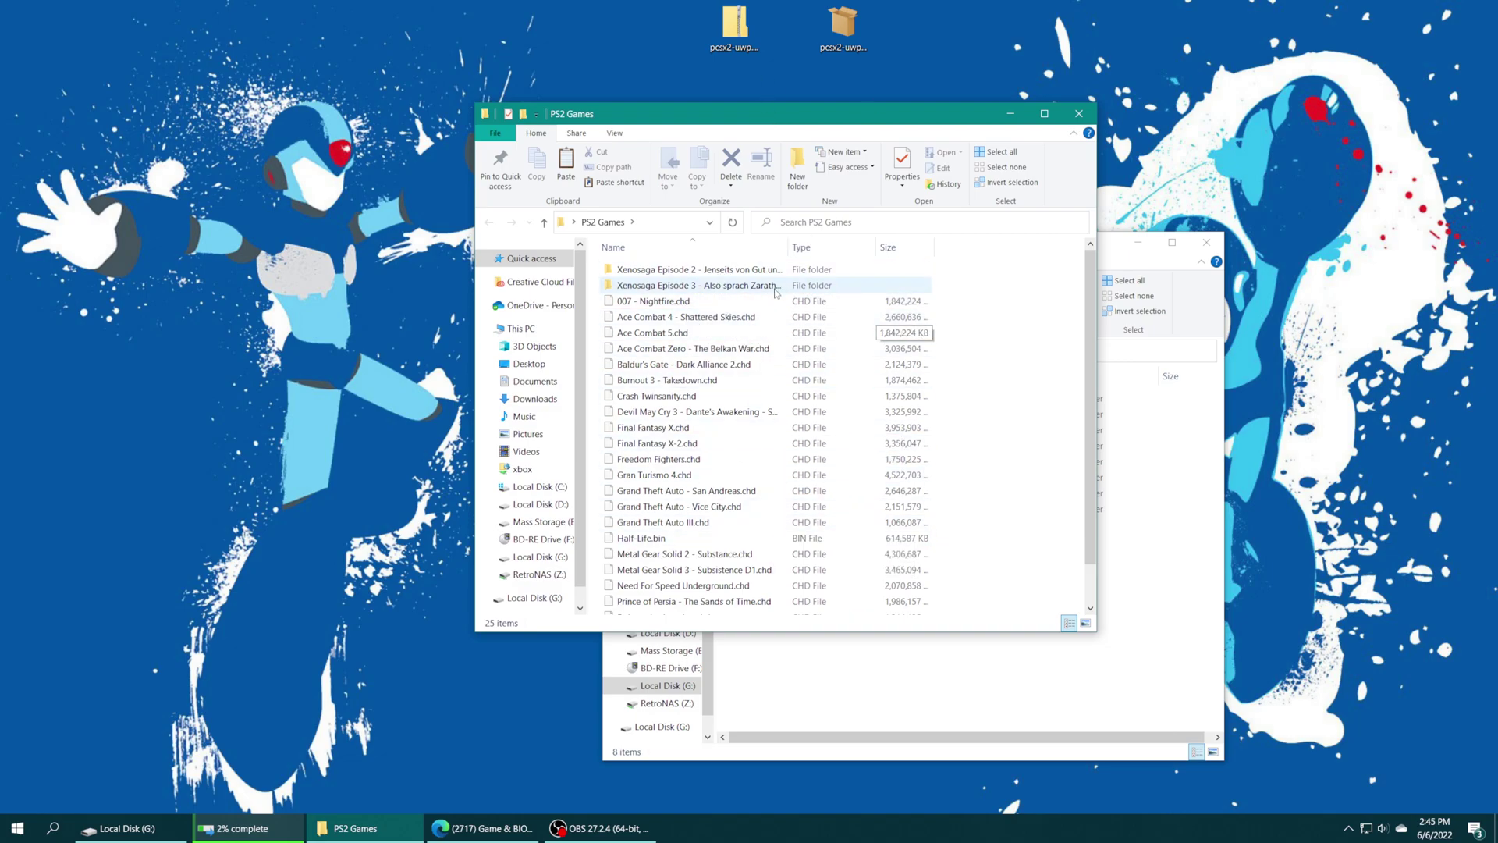
{"action": "scroll", "coordinate": [768, 533], "scroll_direction": "down", "scroll_amount": 1}
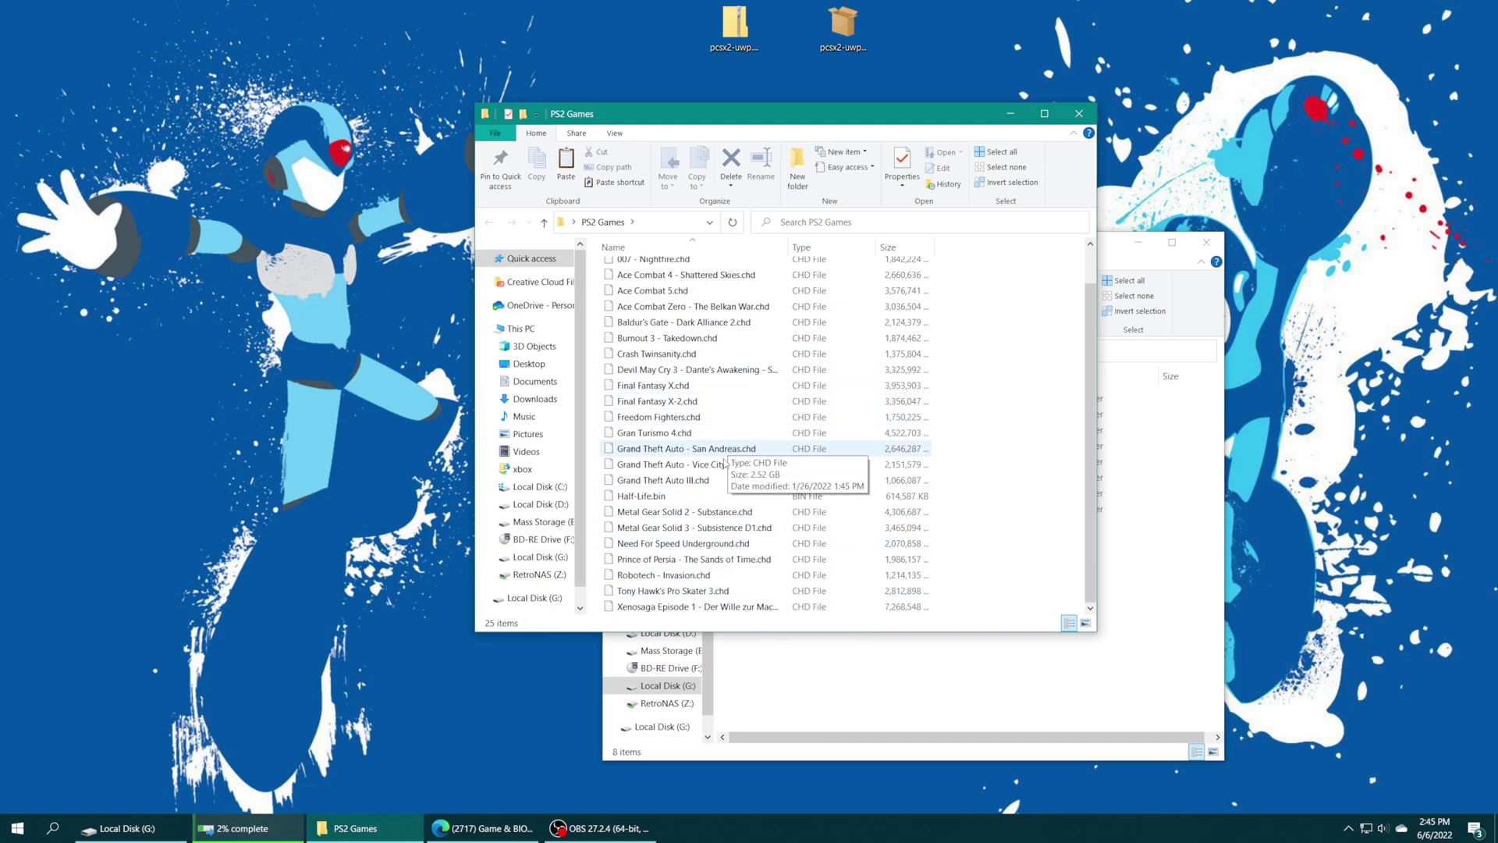
{"action": "scroll", "coordinate": [745, 562], "scroll_direction": "up", "scroll_amount": 1}
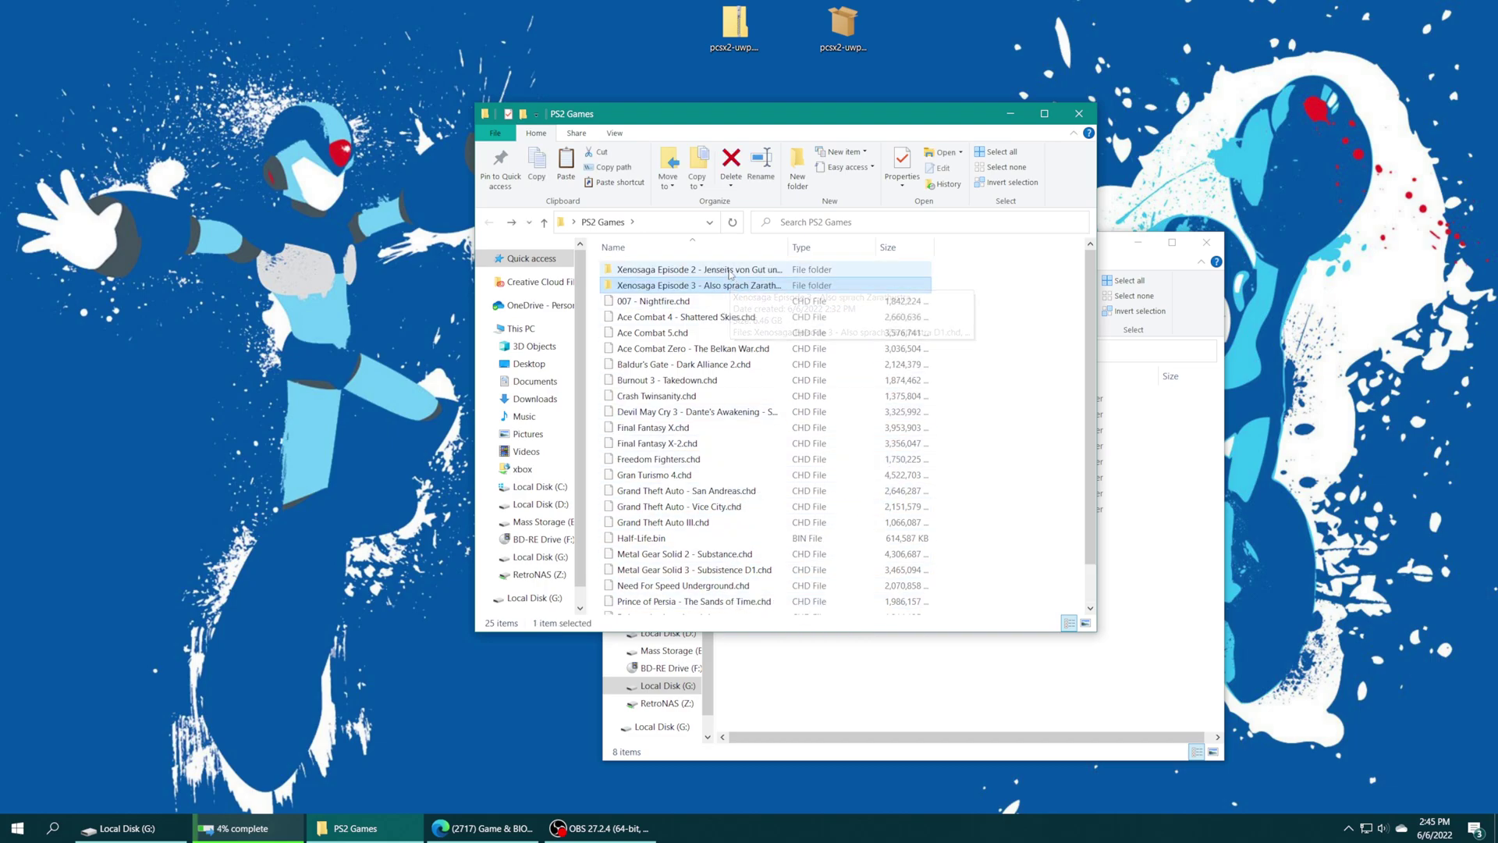
{"action": "double_click", "coordinate": [747, 272]}
{"action": "key", "text": "alt+Left"}
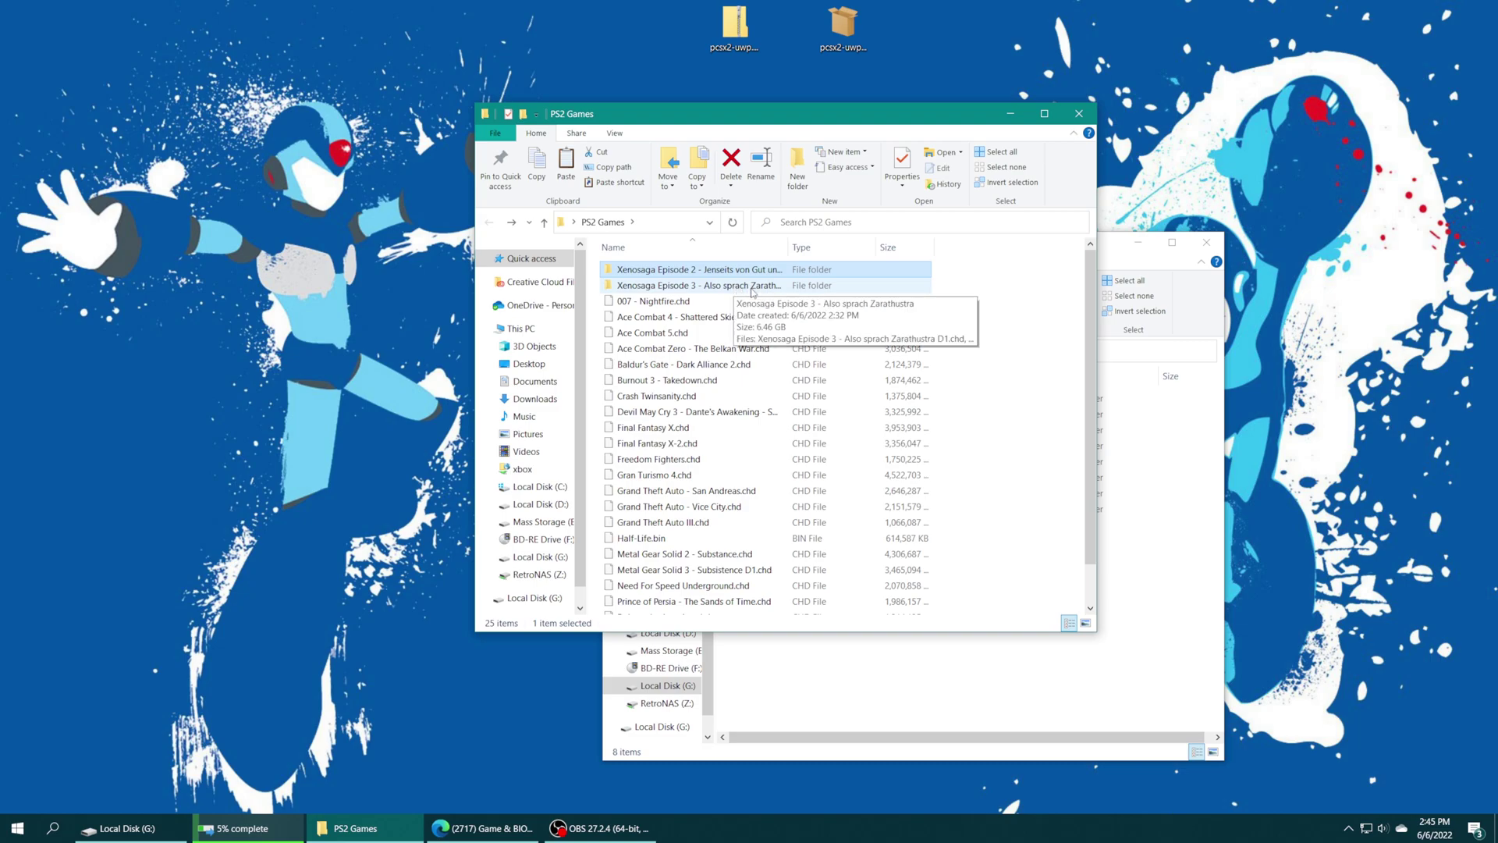
{"action": "key", "text": "alt+F4"}
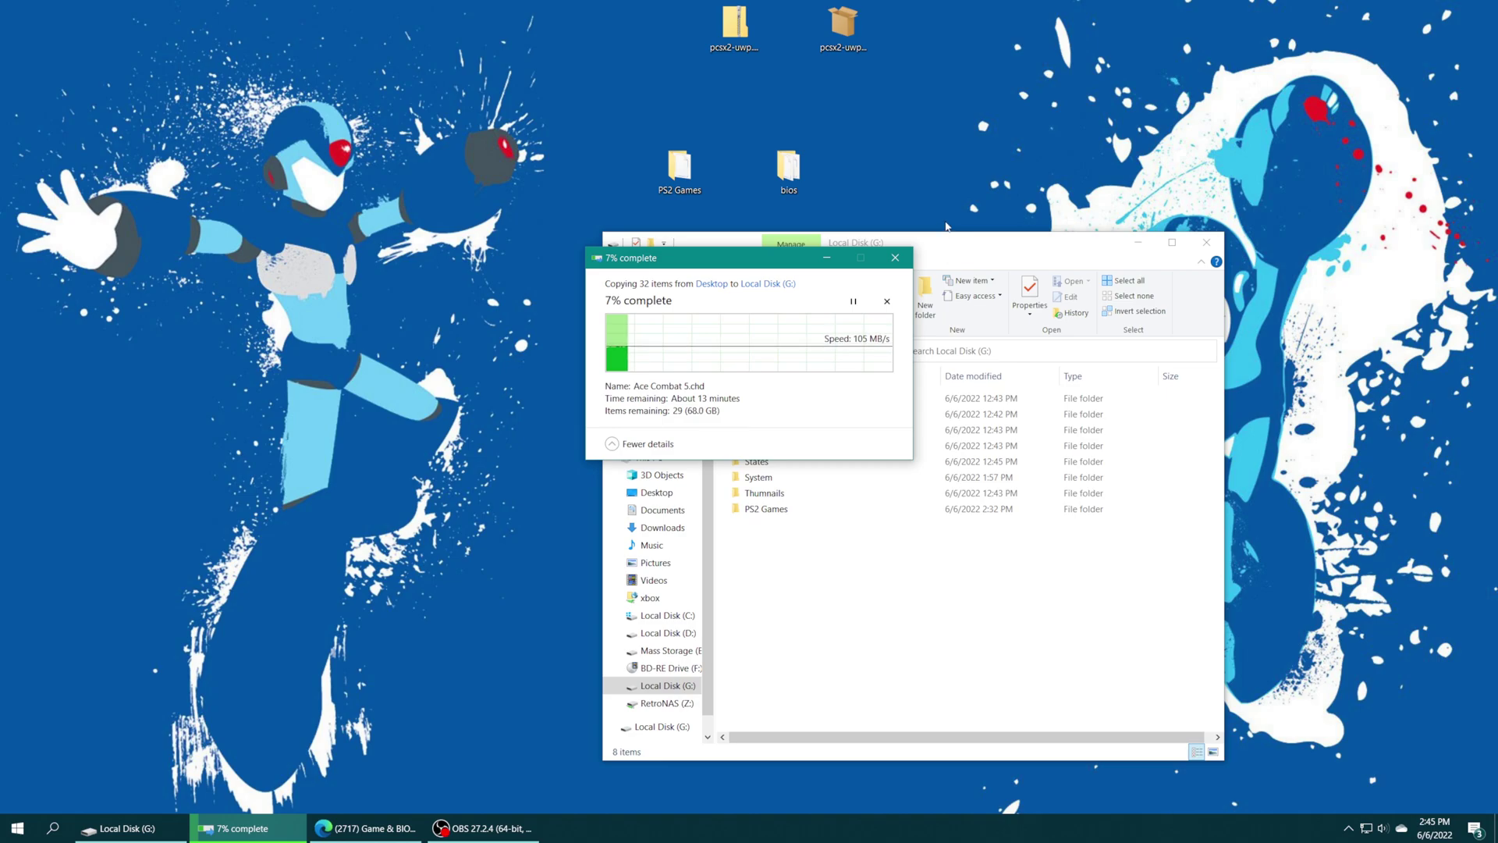
Step: Copy the desktop bios folder onto G: and rename it 'PS2 BIOS'
{"action": "left_click_drag", "start_coordinate": [795, 178], "coordinate": [870, 644]}
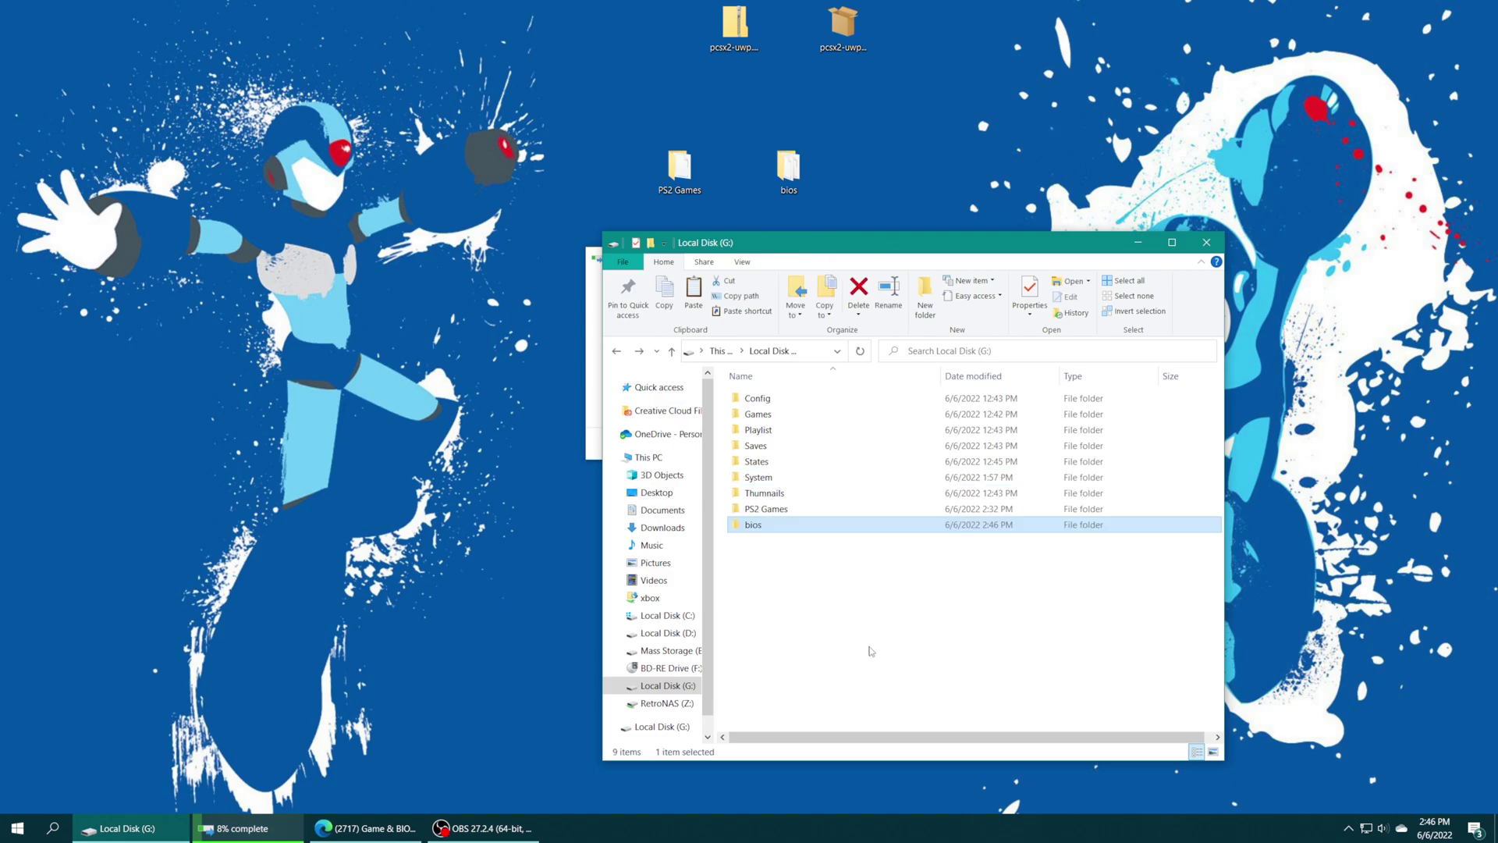
{"action": "left_click", "coordinate": [754, 526]}
{"action": "type", "text": "PS2 BIOS"}
{"action": "key", "text": "Return"}
{"action": "key", "text": "Return"}
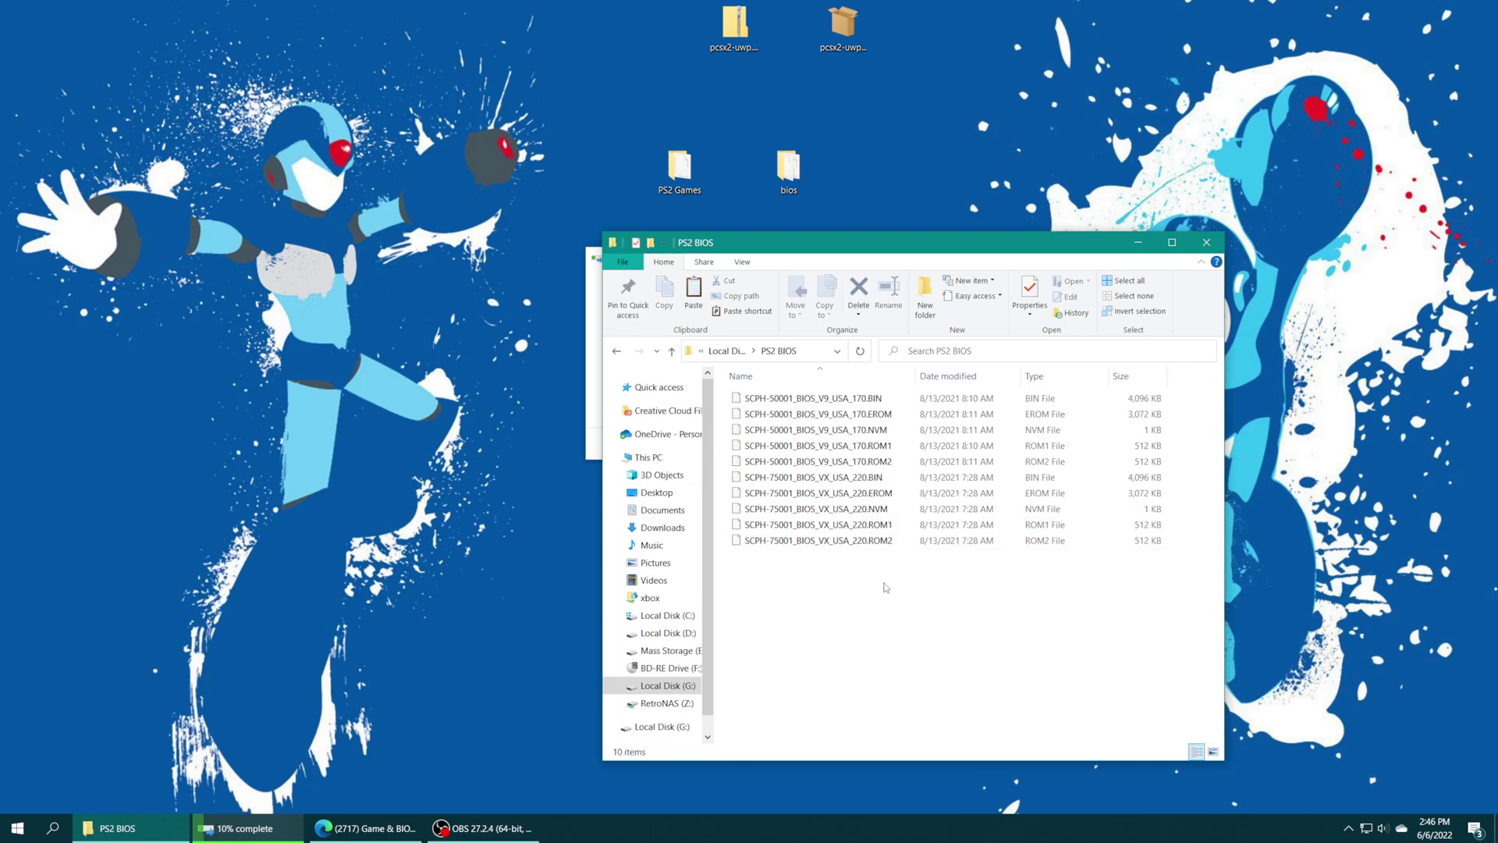
Step: Check the SCPH-75001 and SCPH-50001 BIOS files inside, then close Explorer
{"action": "mouse_move", "coordinate": [840, 590]}
{"action": "left_mouse_down"}
{"action": "mouse_move", "coordinate": [910, 472]}
{"action": "mouse_move", "coordinate": [798, 478]}
{"action": "mouse_move", "coordinate": [828, 585]}
{"action": "left_mouse_up"}
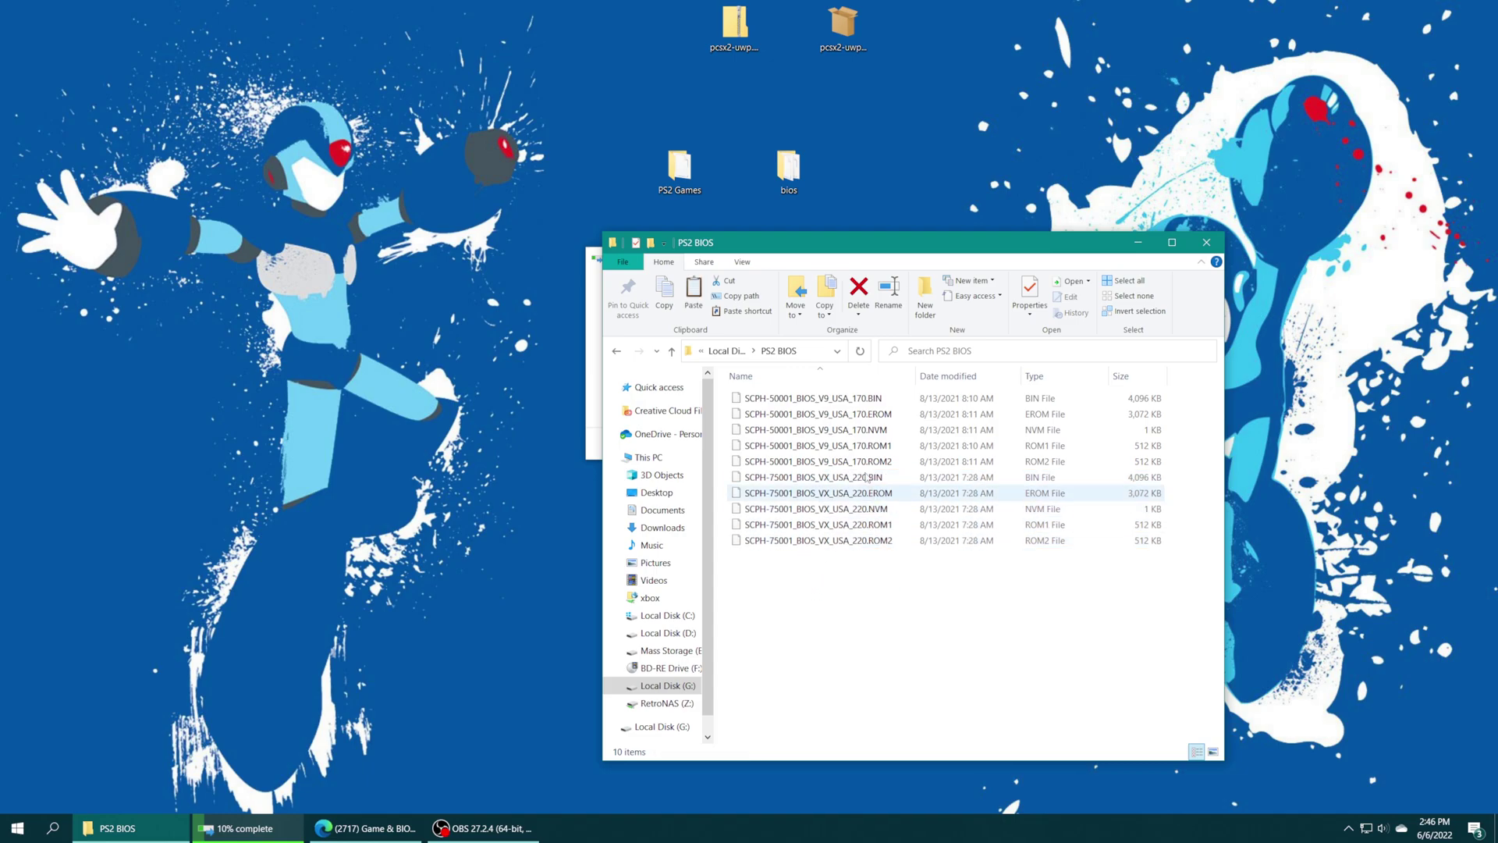
{"action": "left_click_drag", "start_coordinate": [737, 399], "coordinate": [830, 636]}
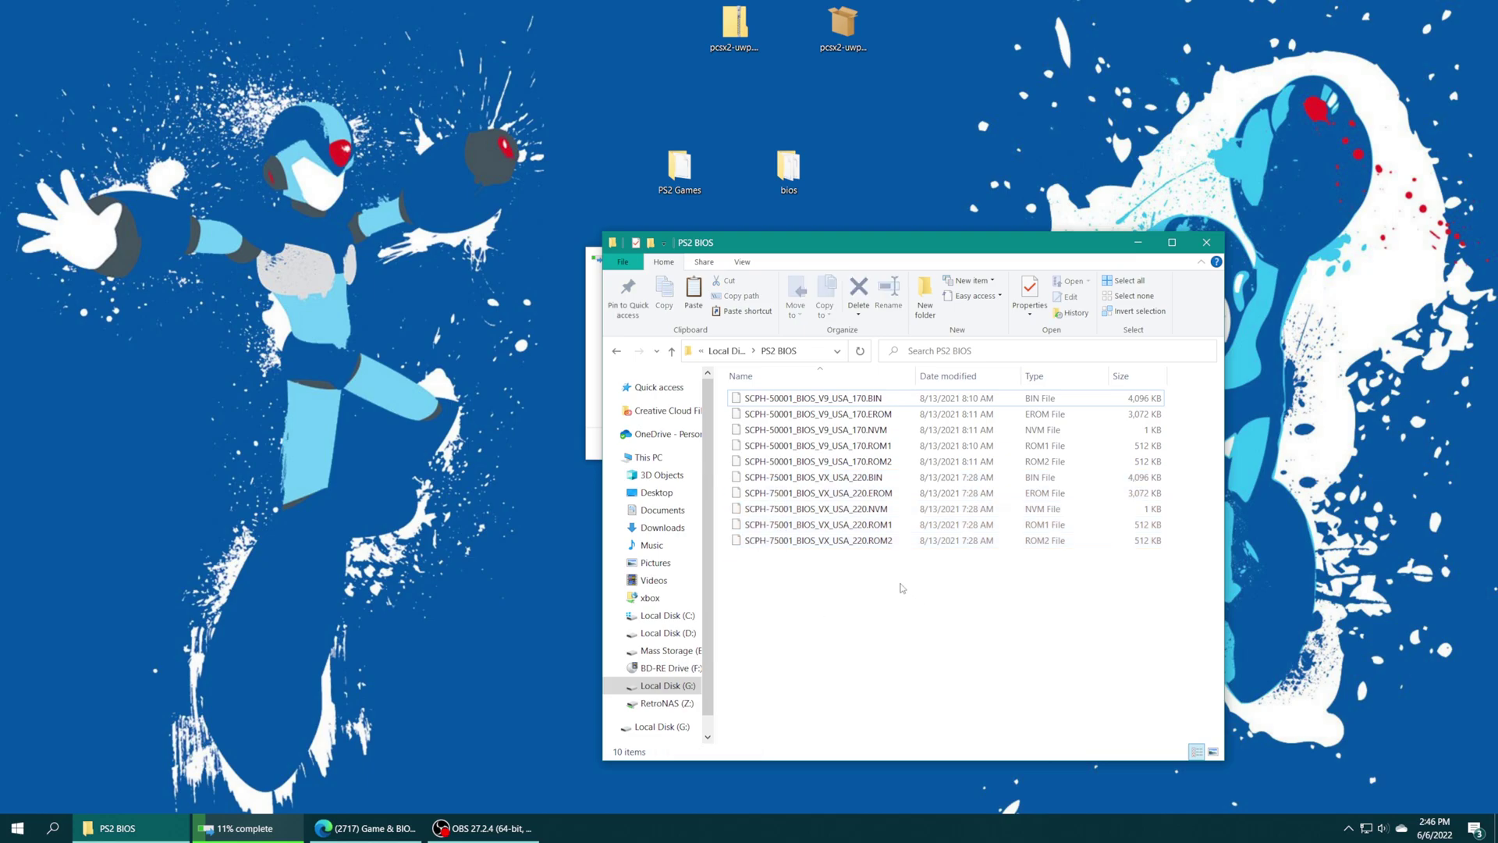
{"action": "mouse_move", "coordinate": [910, 589]}
{"action": "left_mouse_down"}
{"action": "mouse_move", "coordinate": [863, 486]}
{"action": "mouse_move", "coordinate": [808, 478]}
{"action": "mouse_move", "coordinate": [899, 597]}
{"action": "left_mouse_up"}
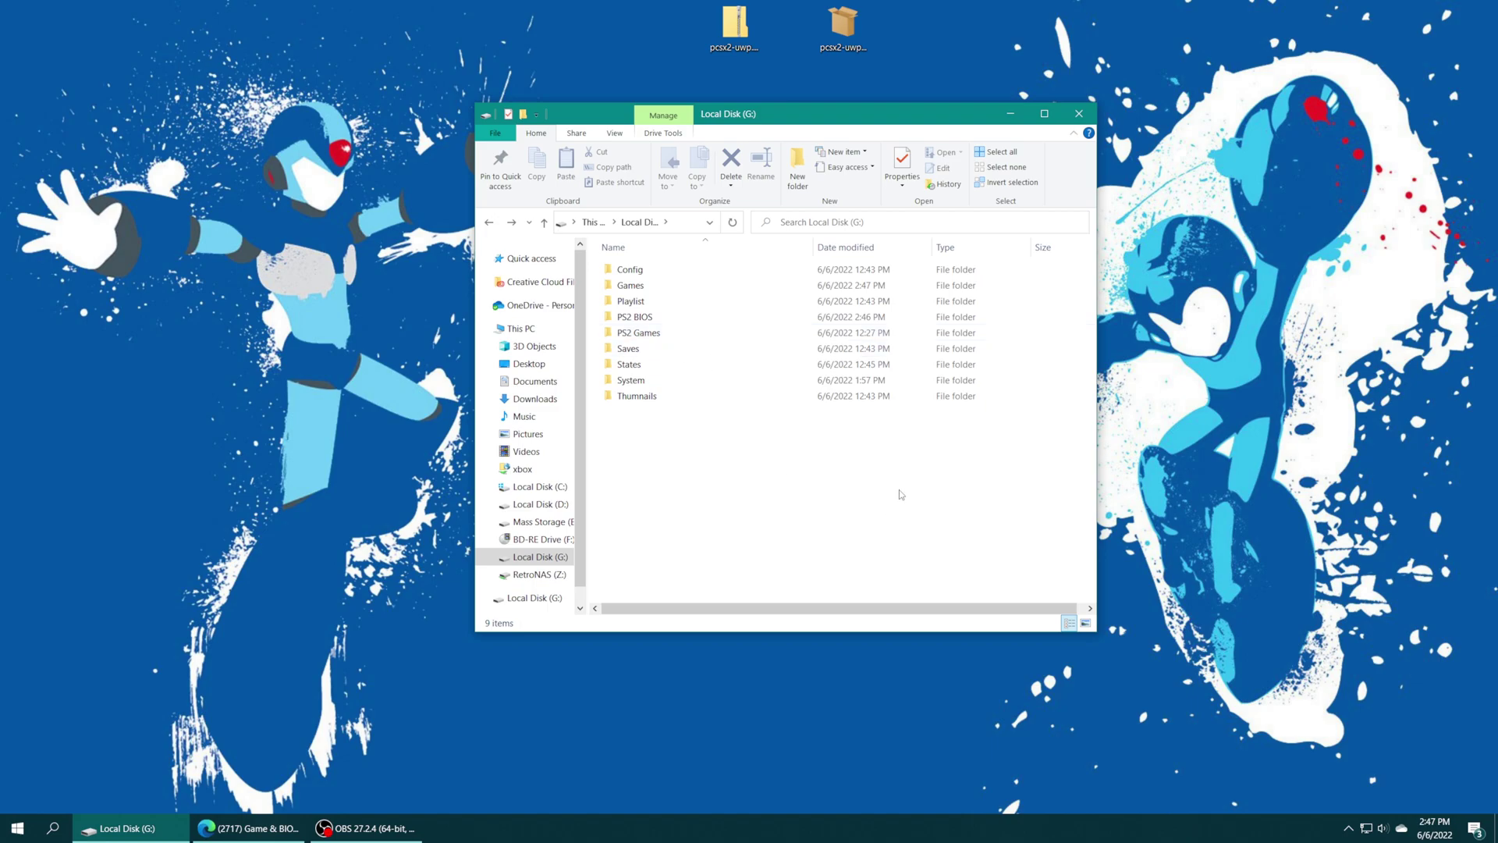
{"action": "left_click", "coordinate": [1079, 113]}
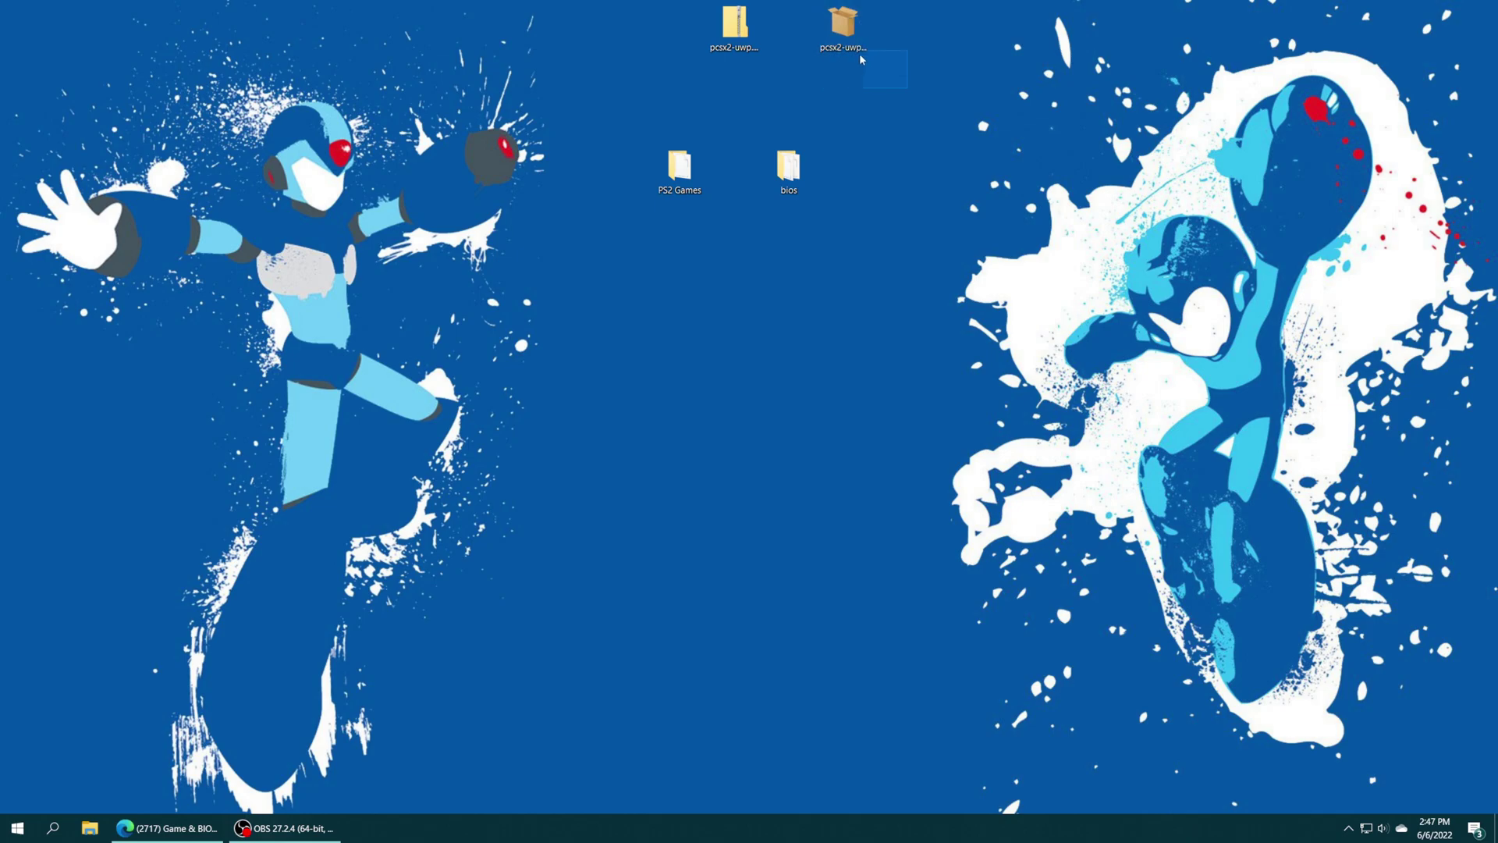
Step: Continue past the certificate warning to the Xbox Device Portal at 192.168.1.199
{"action": "left_click_drag", "start_coordinate": [862, 59], "coordinate": [866, 97]}
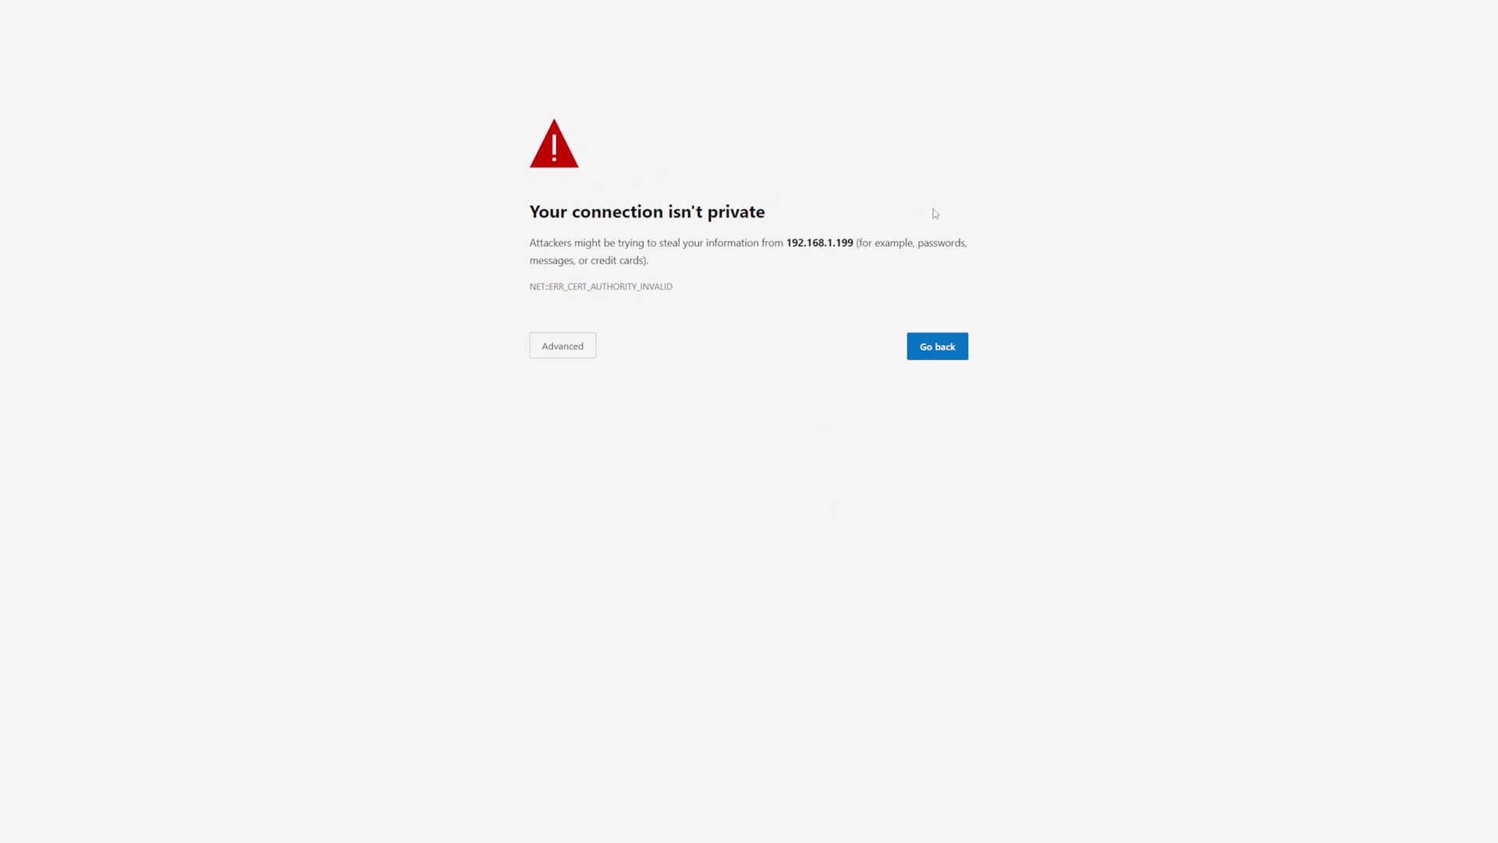
{"action": "left_click", "coordinate": [549, 348]}
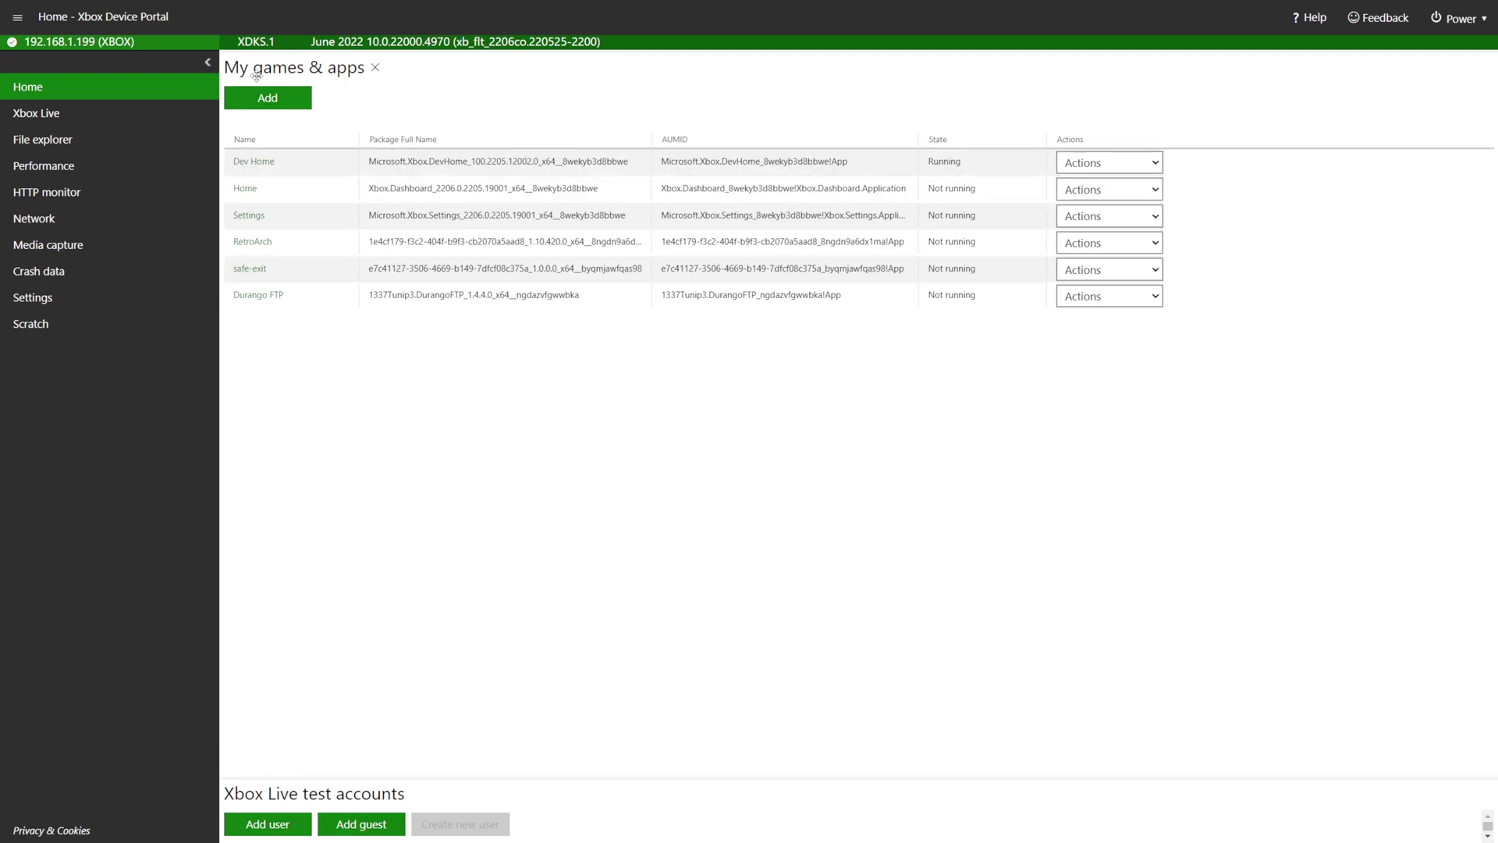
Step: Install the pcsx2-uwp.appx package through Device Portal's Add app wizard
{"action": "left_click", "coordinate": [267, 105]}
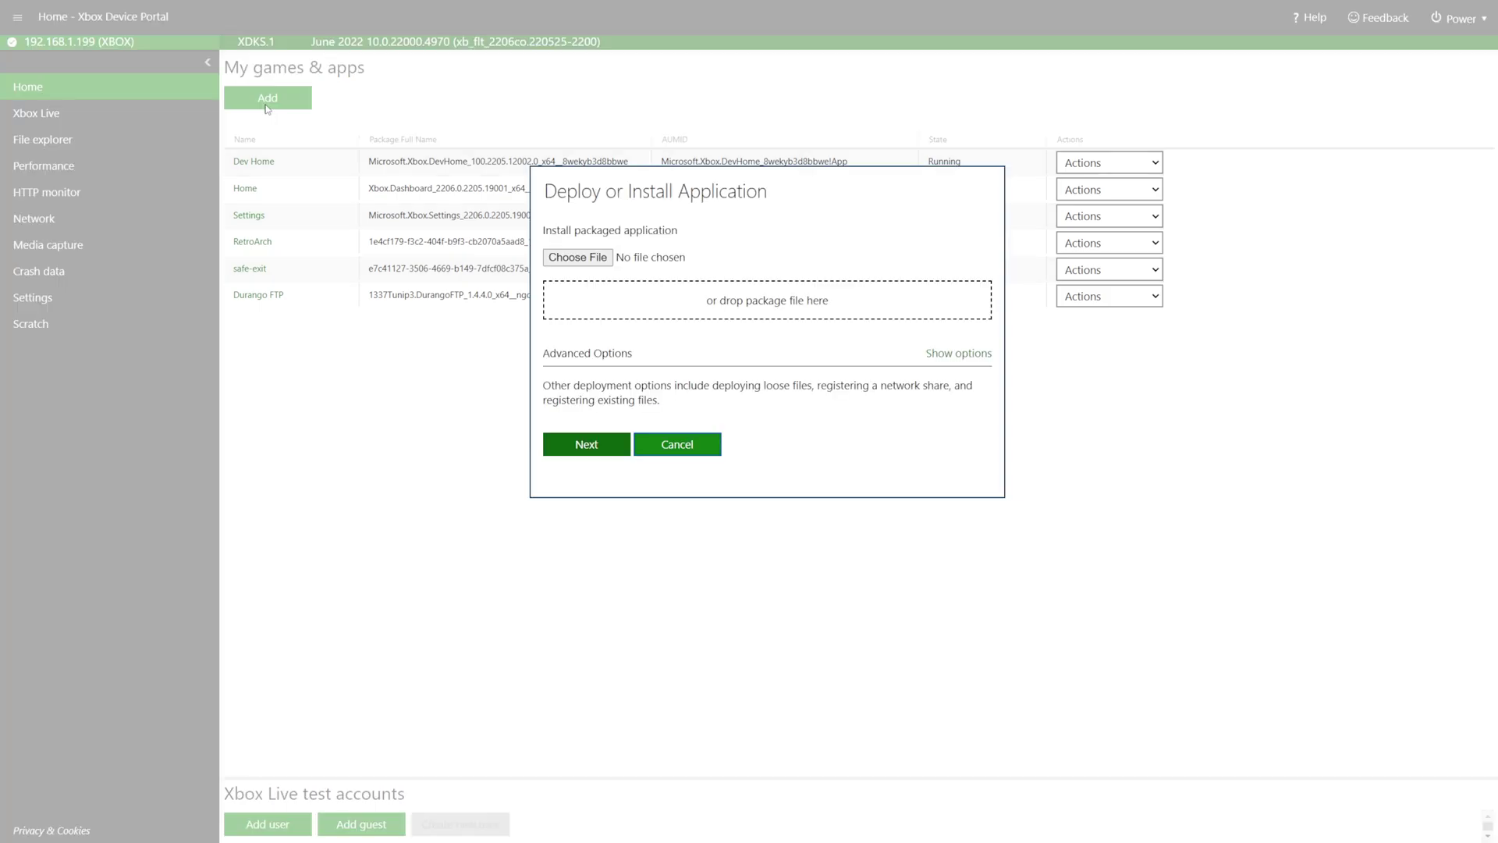
{"action": "left_click", "coordinate": [578, 257]}
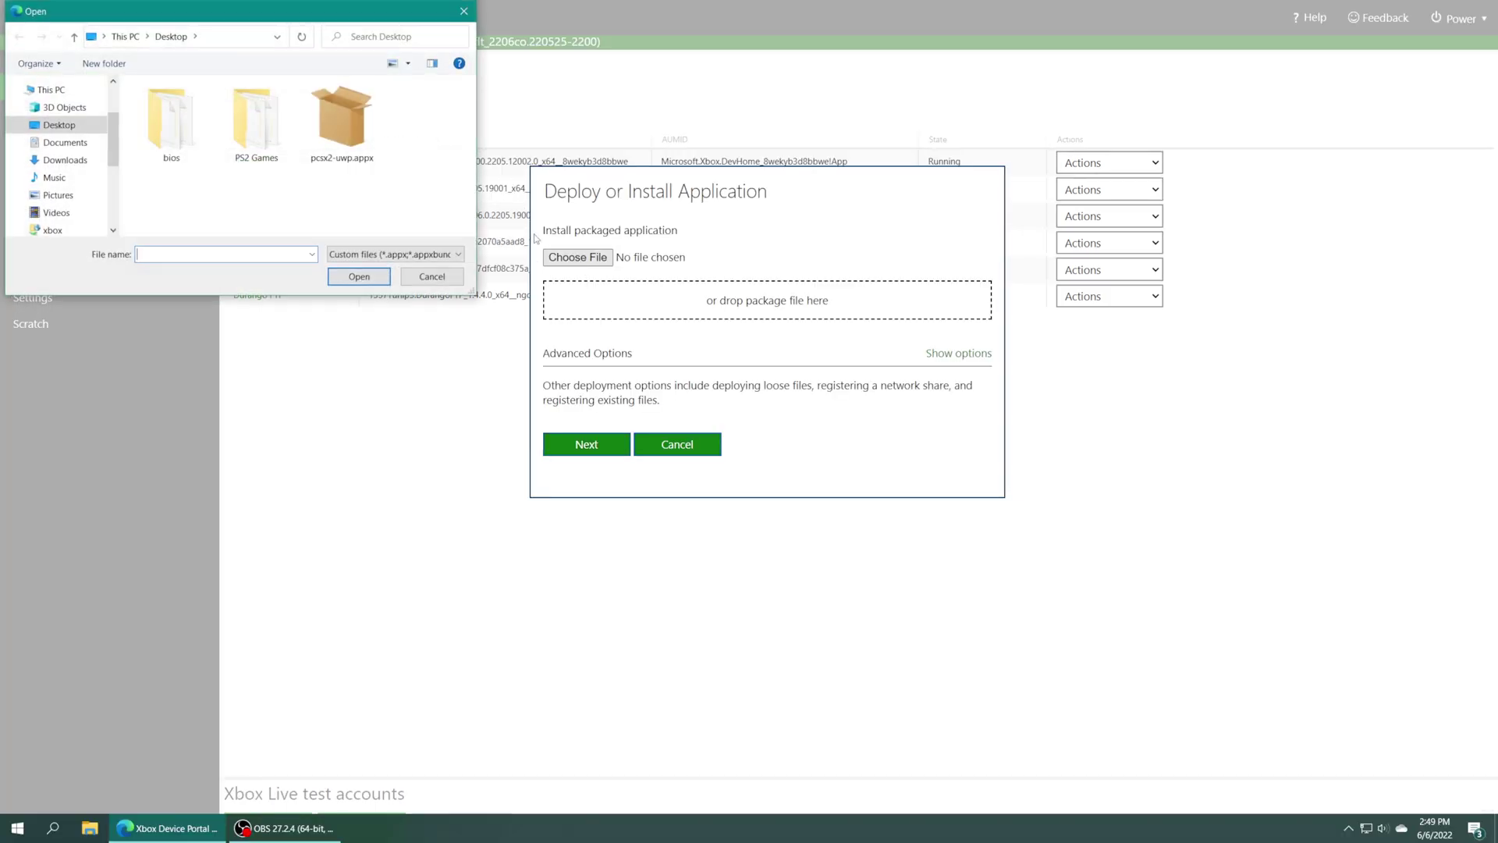
{"action": "double_click", "coordinate": [350, 134]}
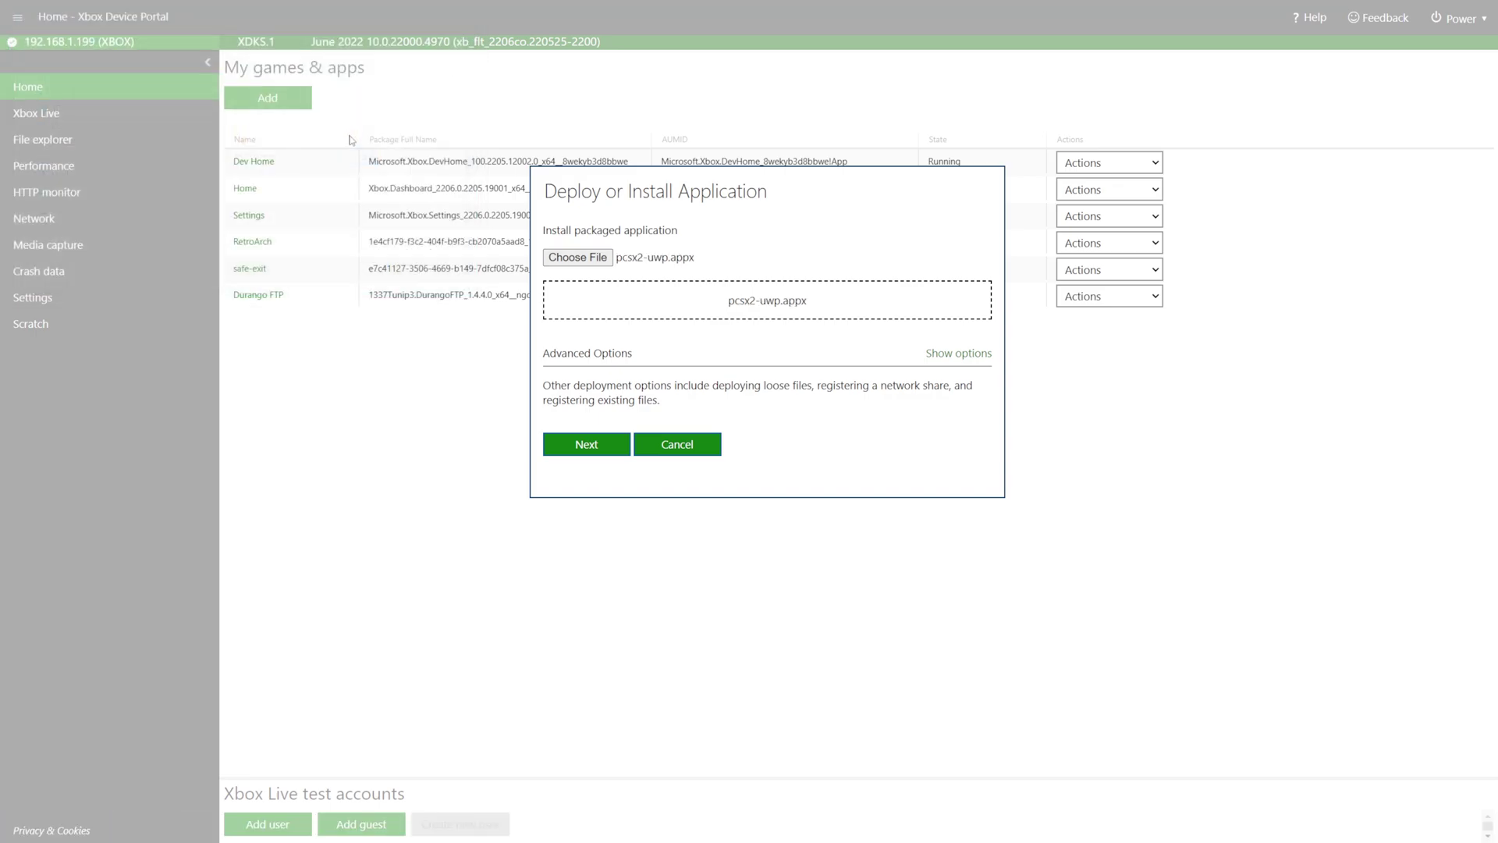
{"action": "left_click", "coordinate": [587, 444]}
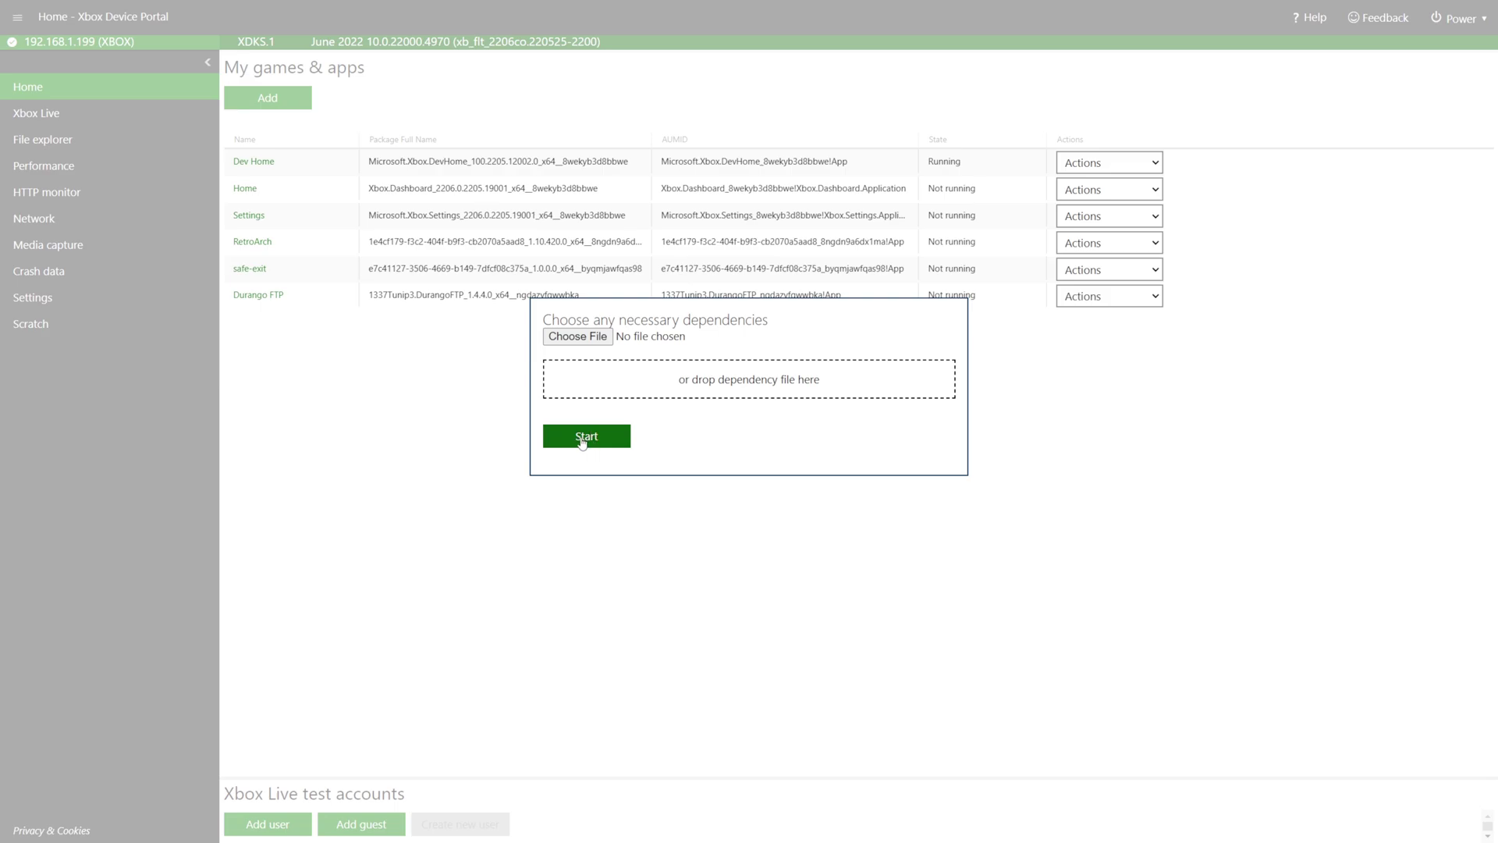
{"action": "left_click", "coordinate": [587, 440]}
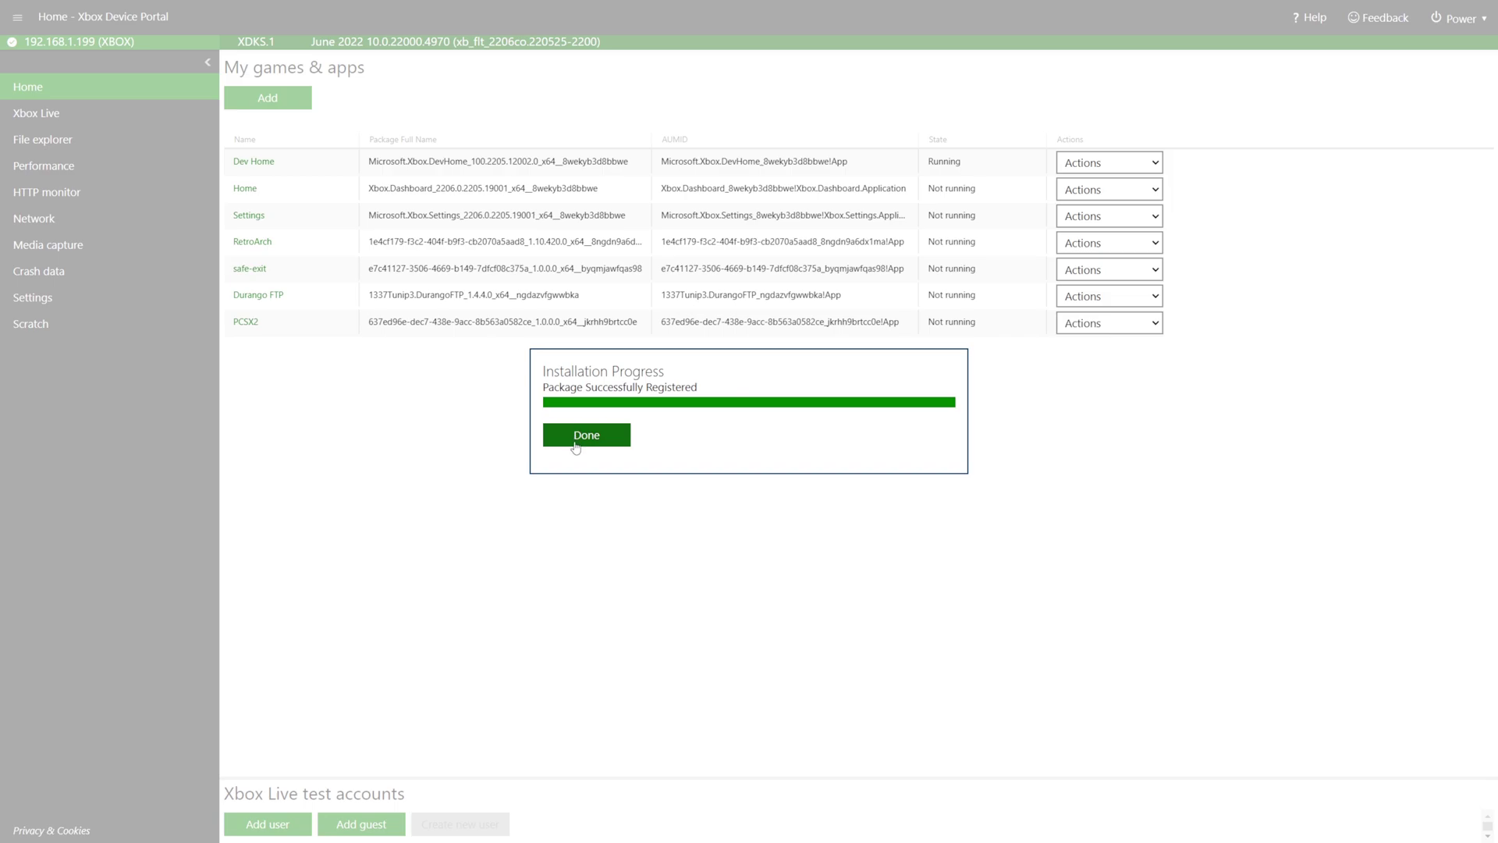
{"action": "left_click", "coordinate": [568, 443]}
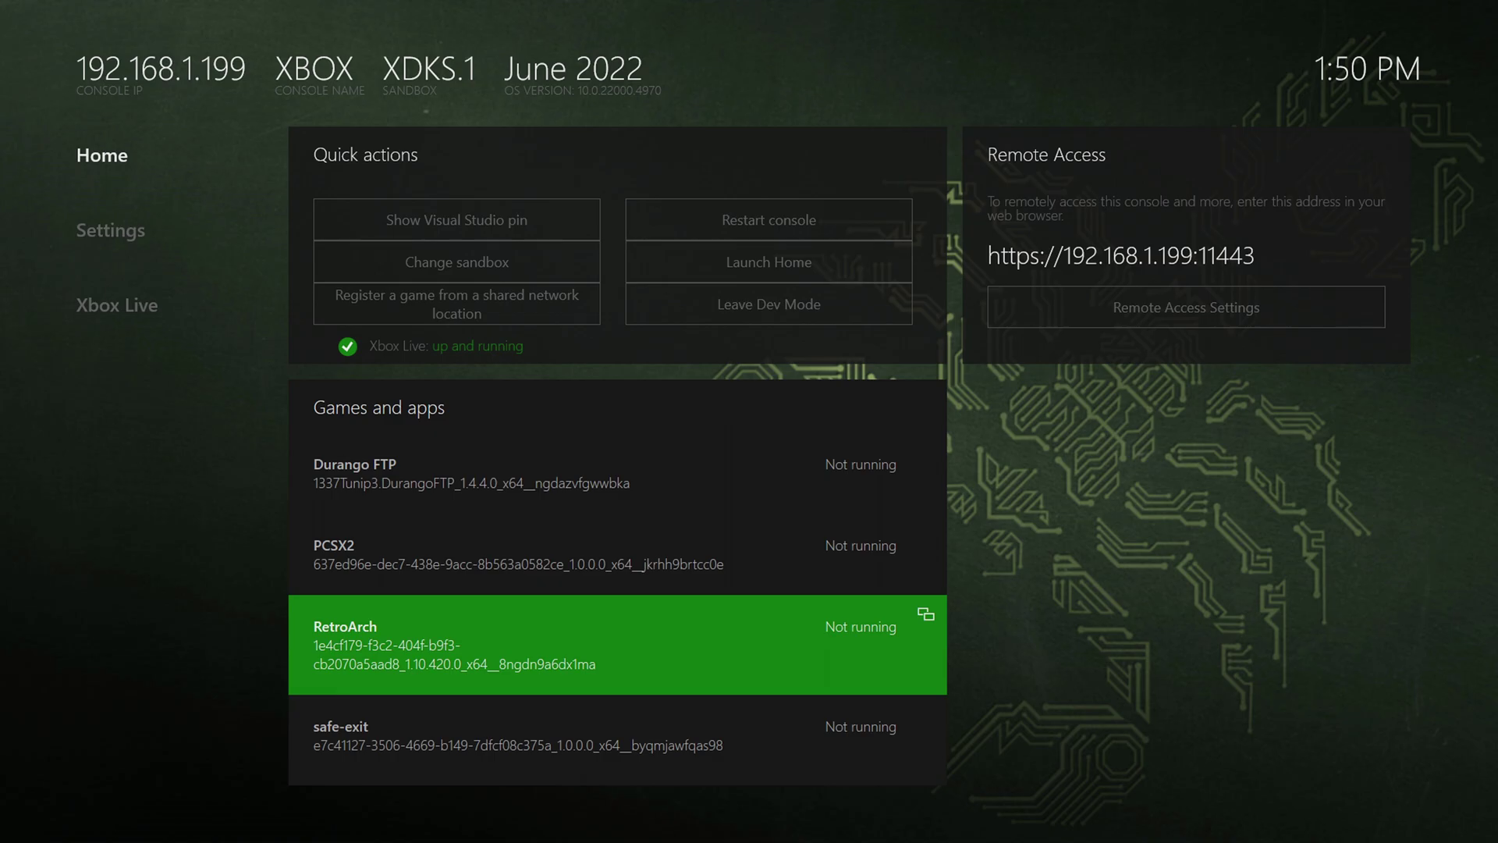
Step: Change PCSX2's app type from App to Game in its details, then return Home
{"action": "left_click", "coordinate": [616, 555]}
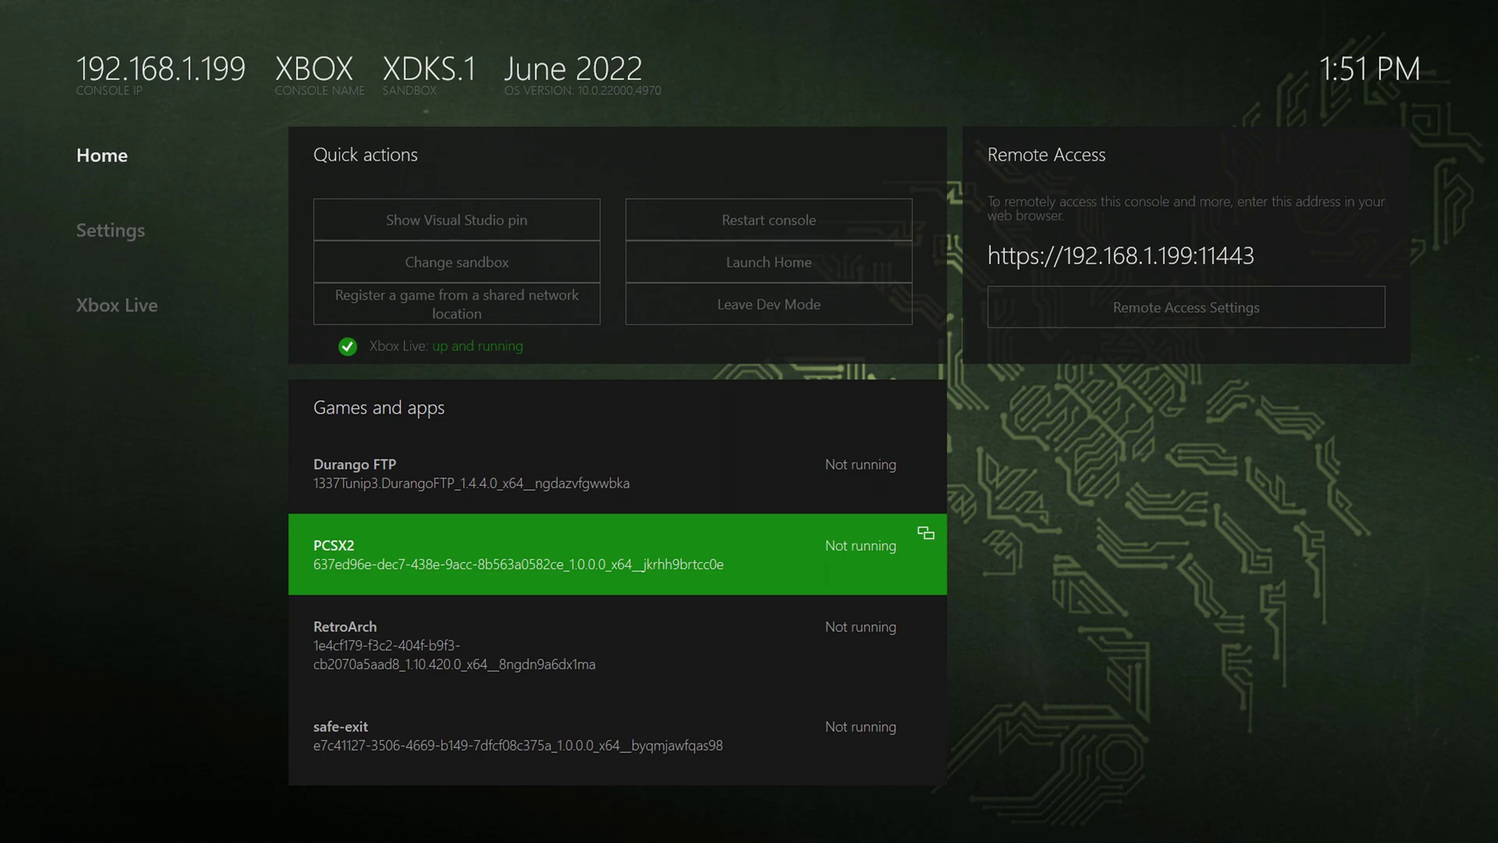
{"action": "key", "text": "Menu"}
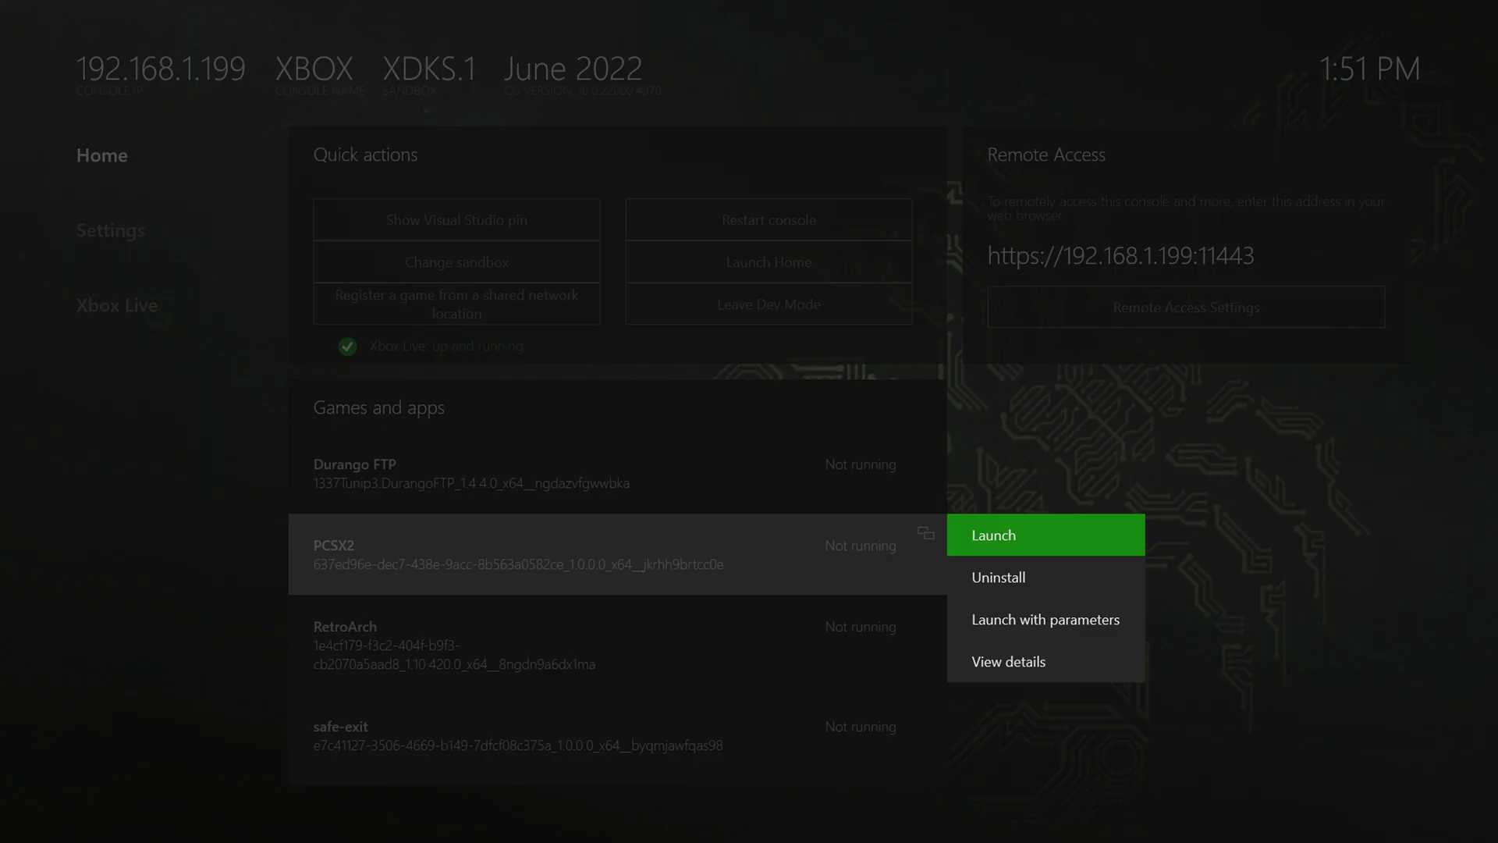
{"action": "key", "text": "Down"}
{"action": "key", "text": "Down"}
{"action": "key", "text": "Down"}
{"action": "key", "text": "Return"}
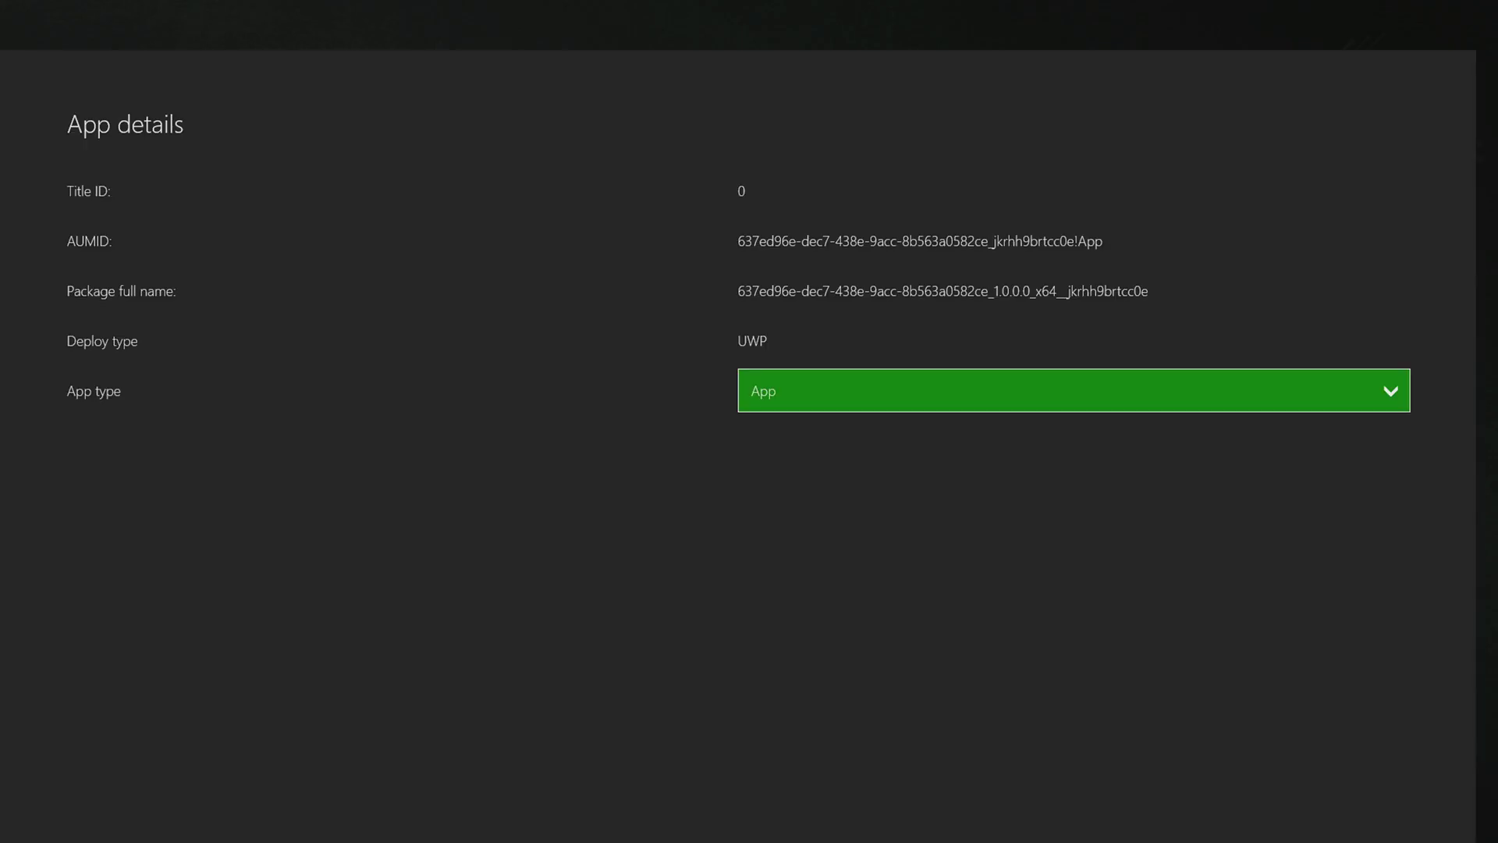
{"action": "key", "text": "Return"}
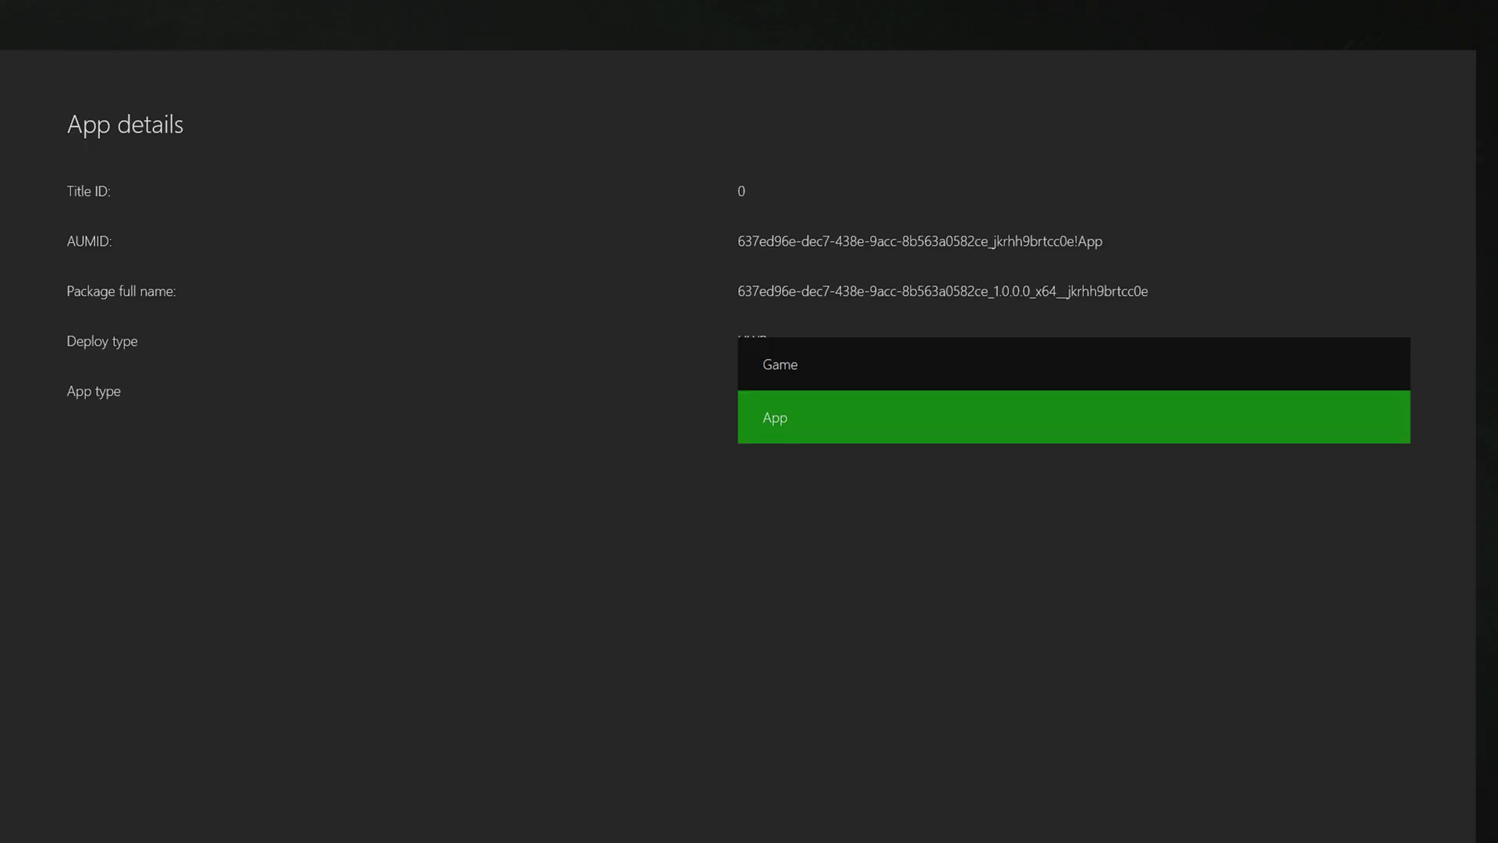
{"action": "key", "text": "Up"}
{"action": "key", "text": "Return"}
{"action": "key", "text": "Escape"}
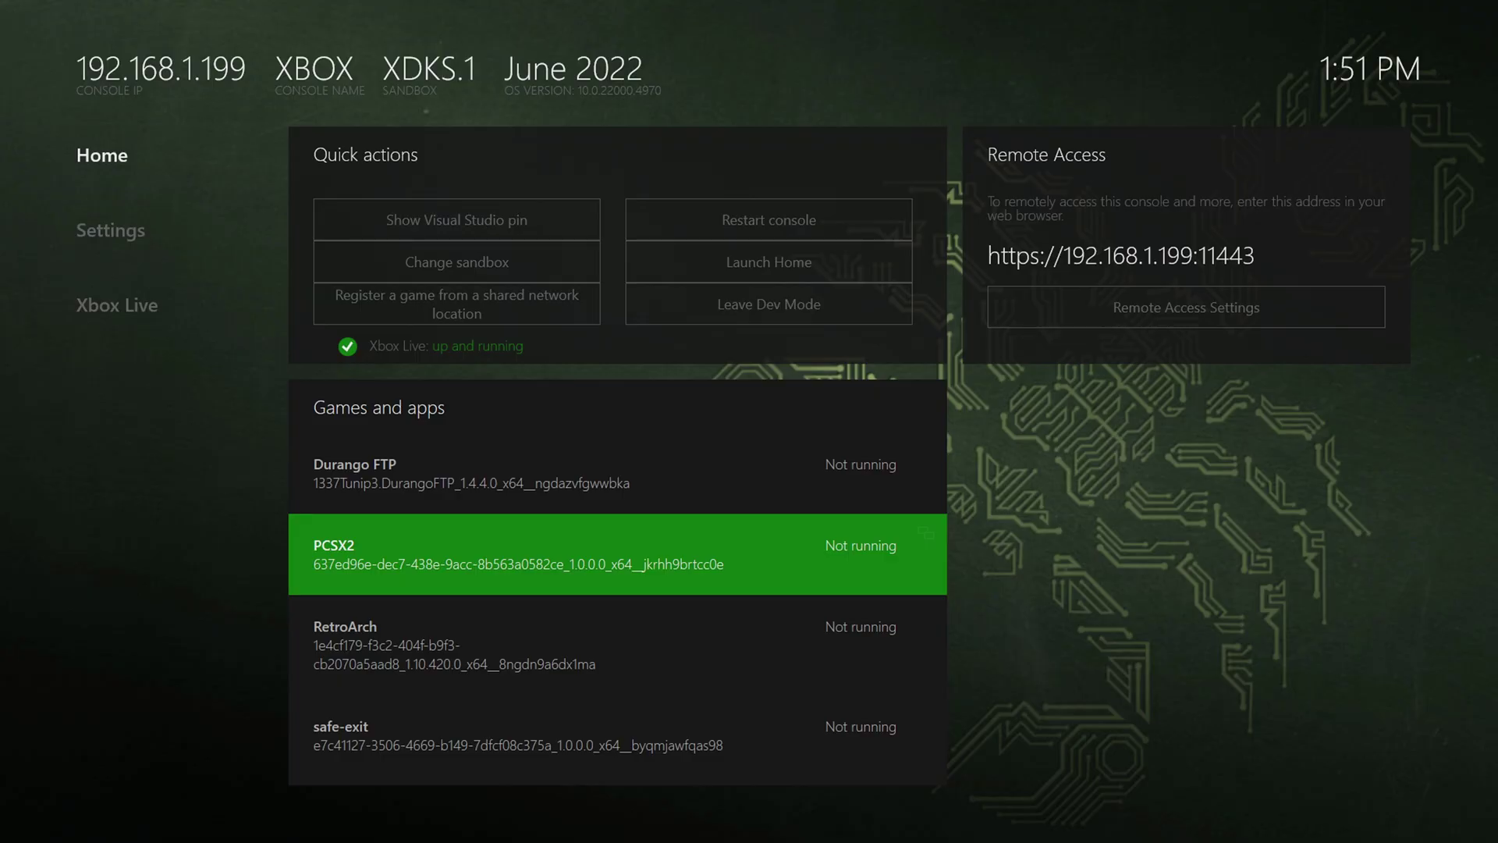
Step: Restart the Xbox console from Dev Home and confirm Restart now
{"action": "key", "text": "Up"}
{"action": "key", "text": "Up"}
{"action": "key", "text": "Up"}
{"action": "key", "text": "Up"}
{"action": "key", "text": "Up"}
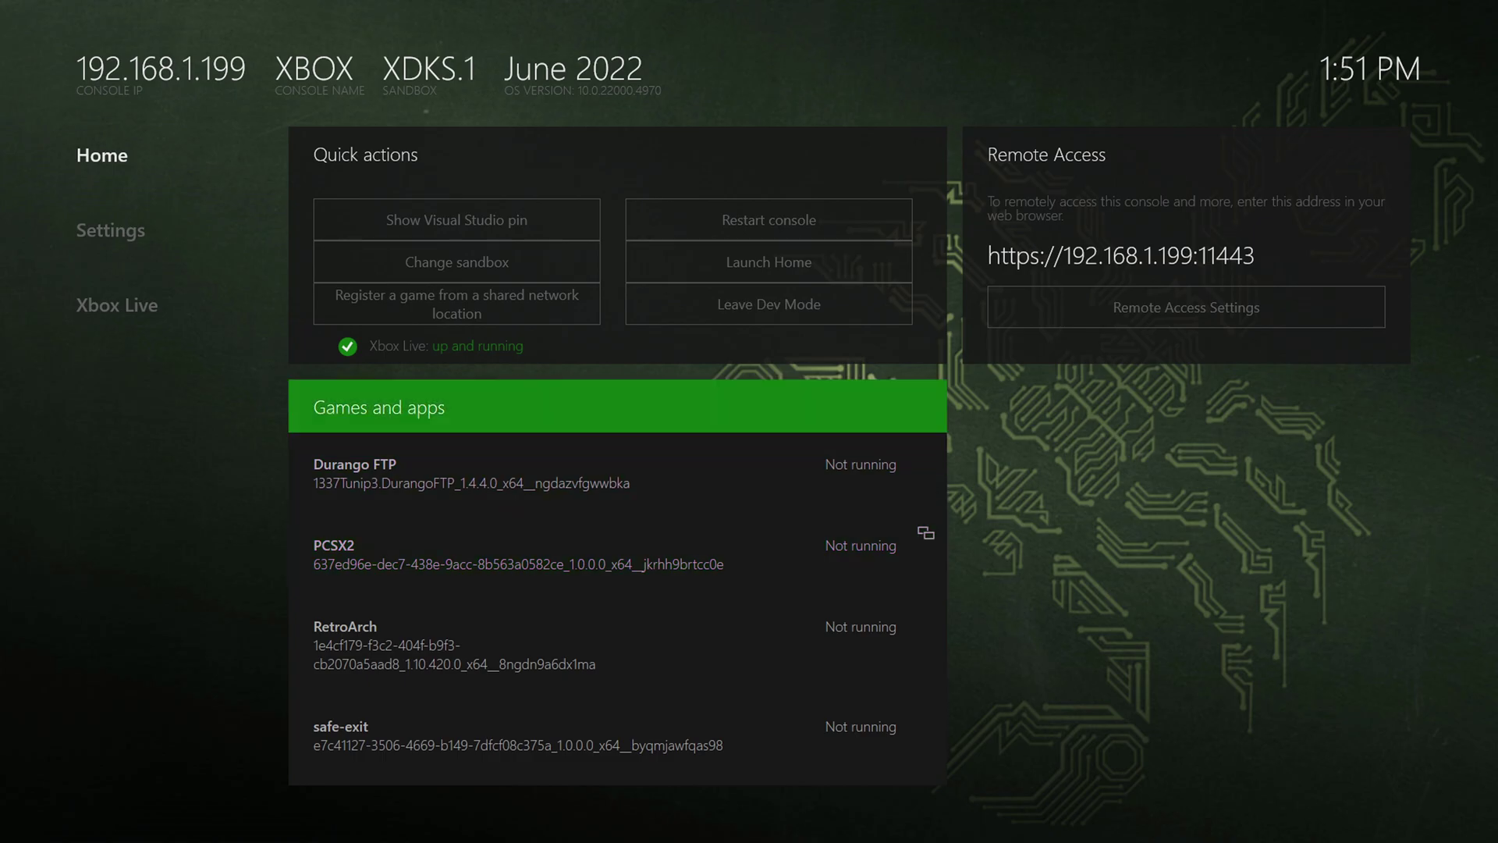
{"action": "key", "text": "Right"}
{"action": "key", "text": "Return"}
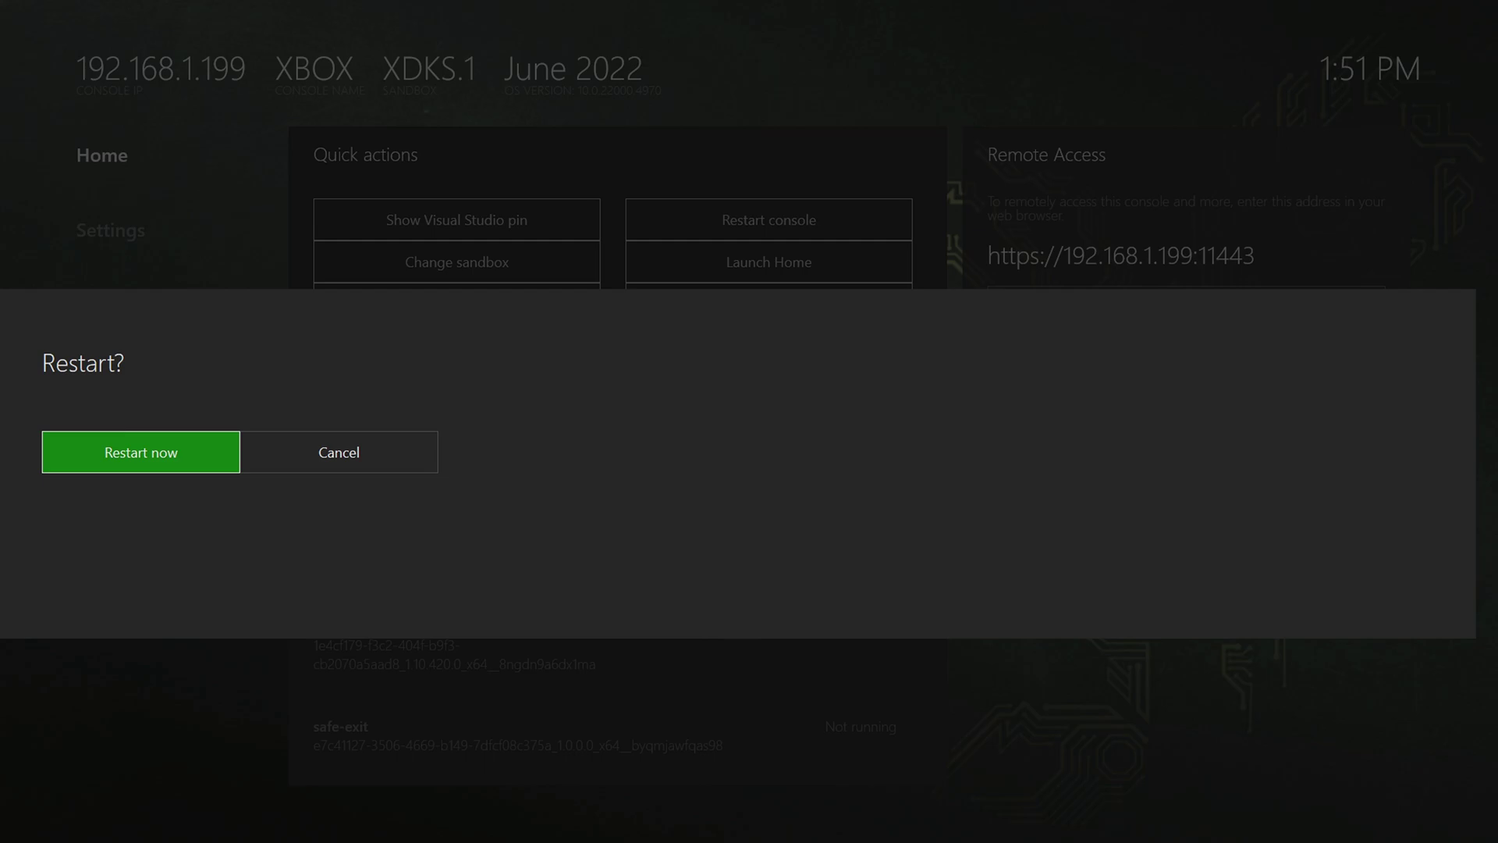
{"action": "key", "text": "Return"}
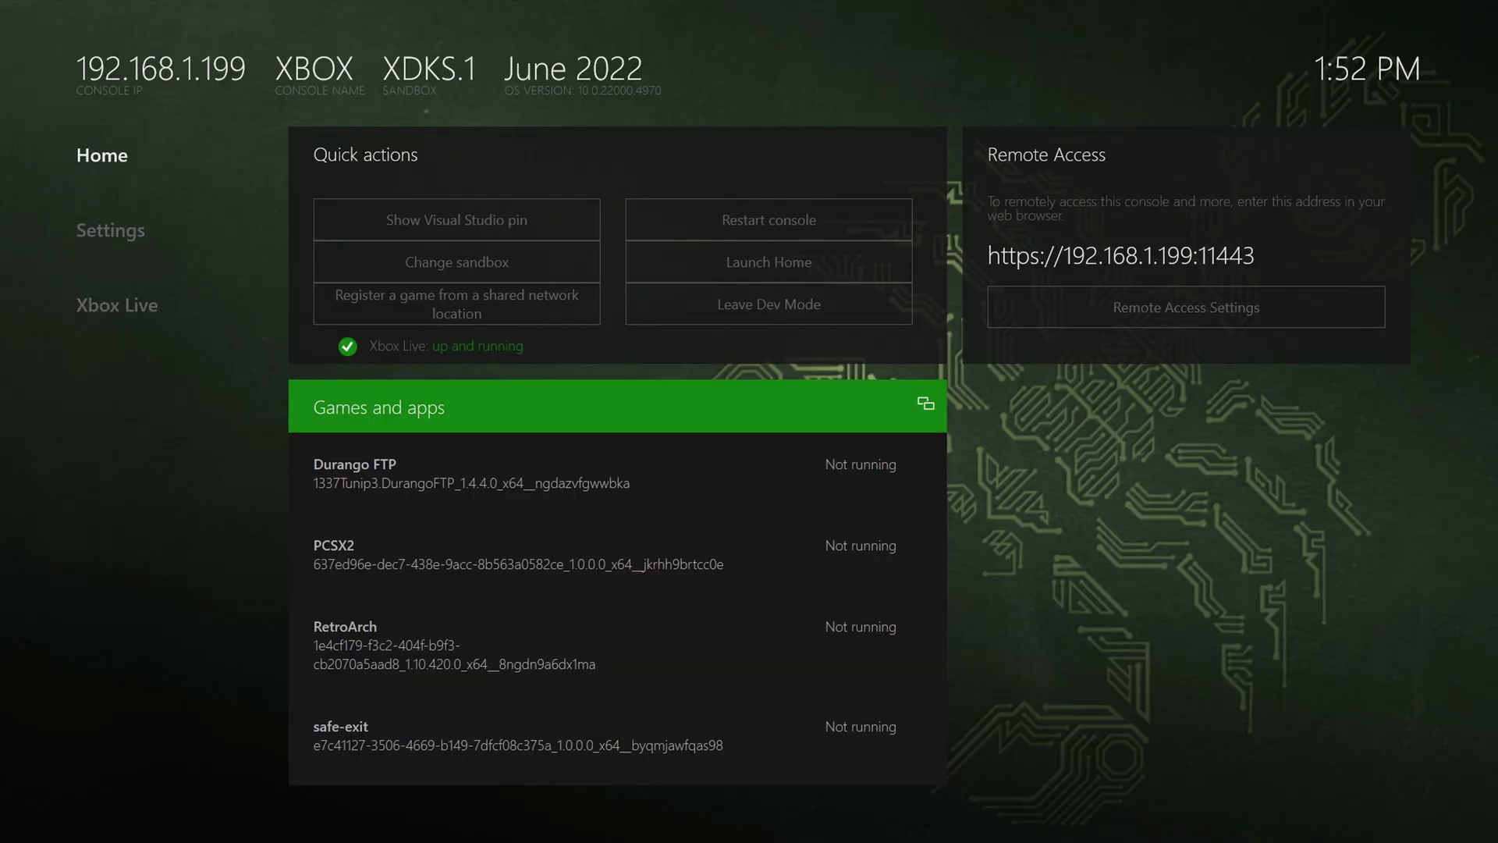
Step: View PCSX2's app details, try launching it, and cancel the sign-in prompt
{"action": "key", "text": "Down"}
{"action": "key", "text": "Down"}
{"action": "key", "text": "Menu"}
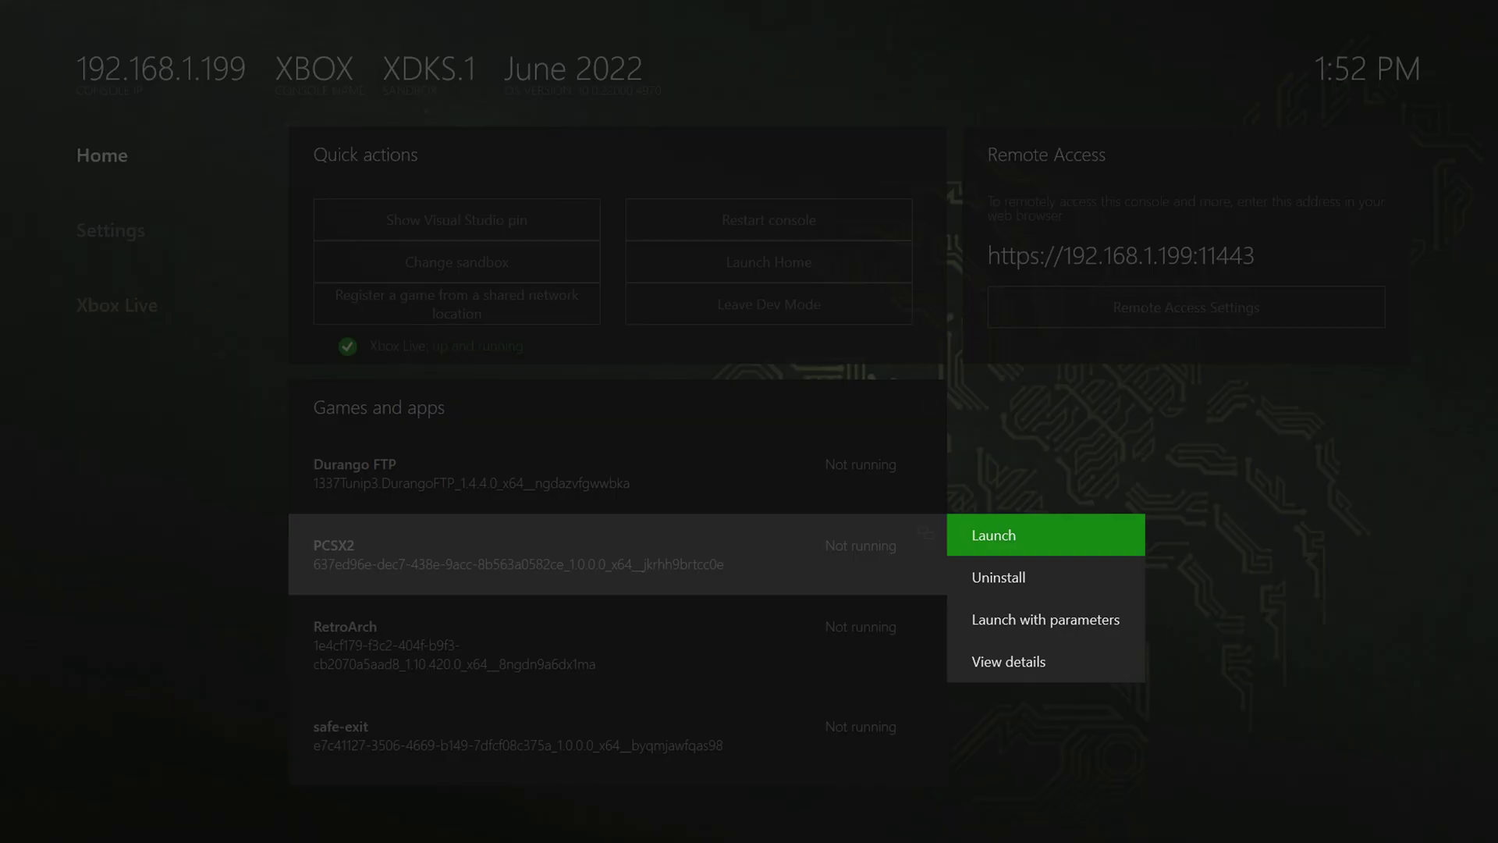
{"action": "key", "text": "Down"}
{"action": "key", "text": "Down"}
{"action": "key", "text": "Down"}
{"action": "key", "text": "Return"}
{"action": "key", "text": "Escape"}
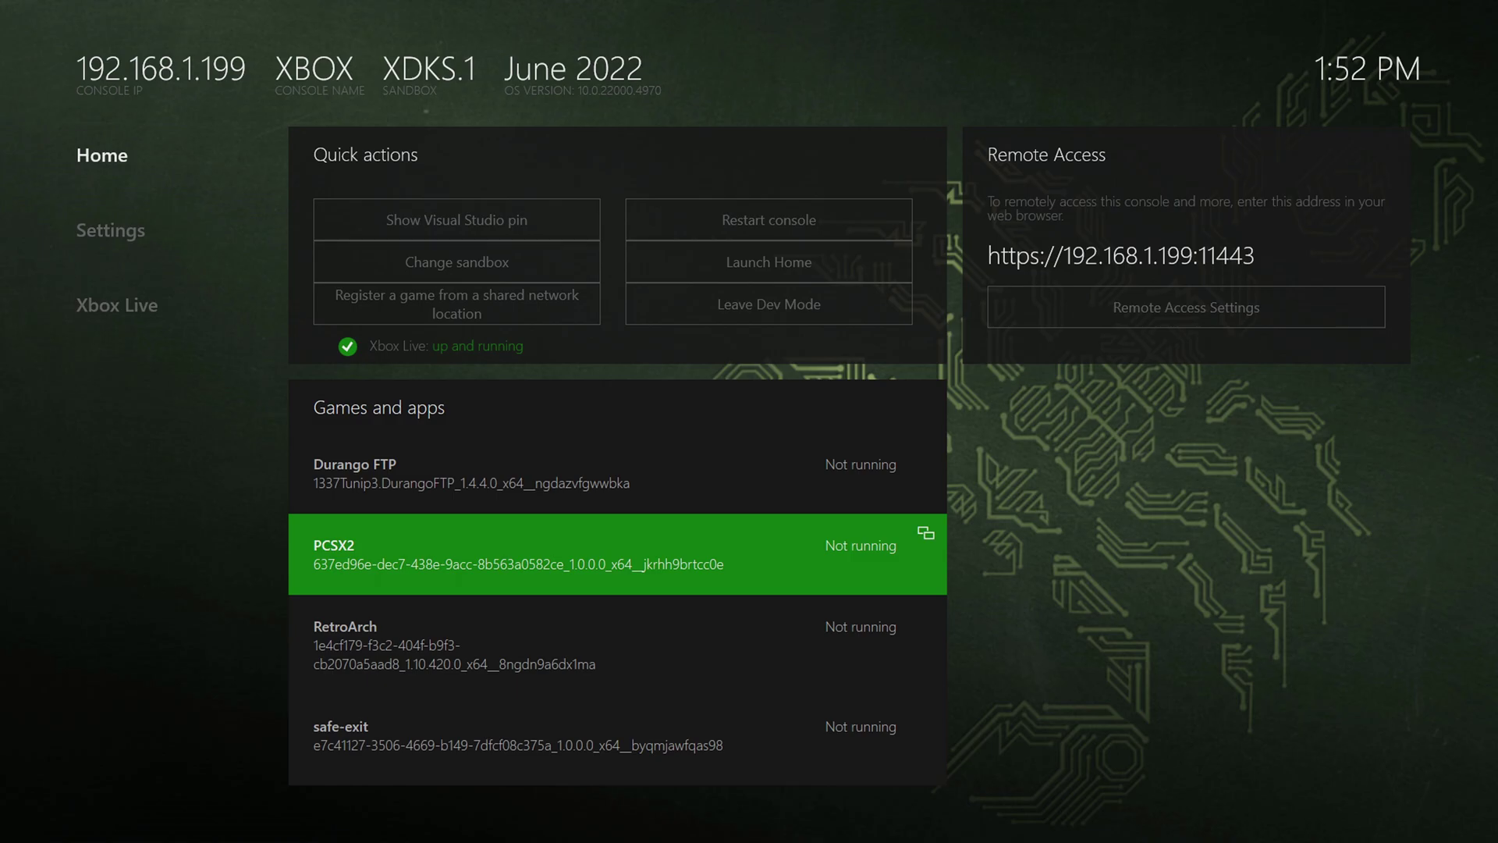
{"action": "key", "text": "Return"}
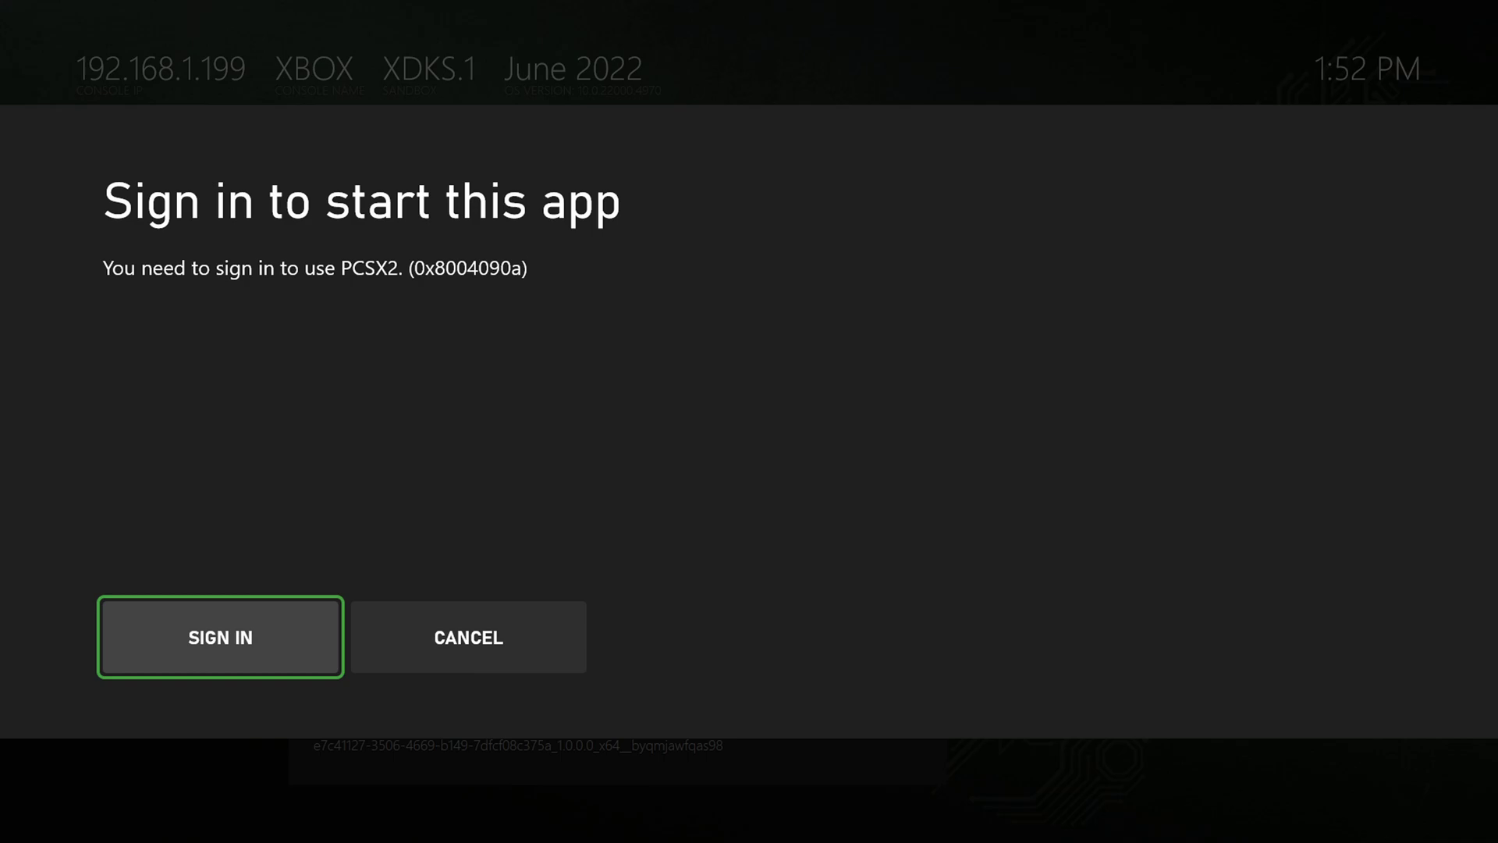
{"action": "key", "text": "Escape"}
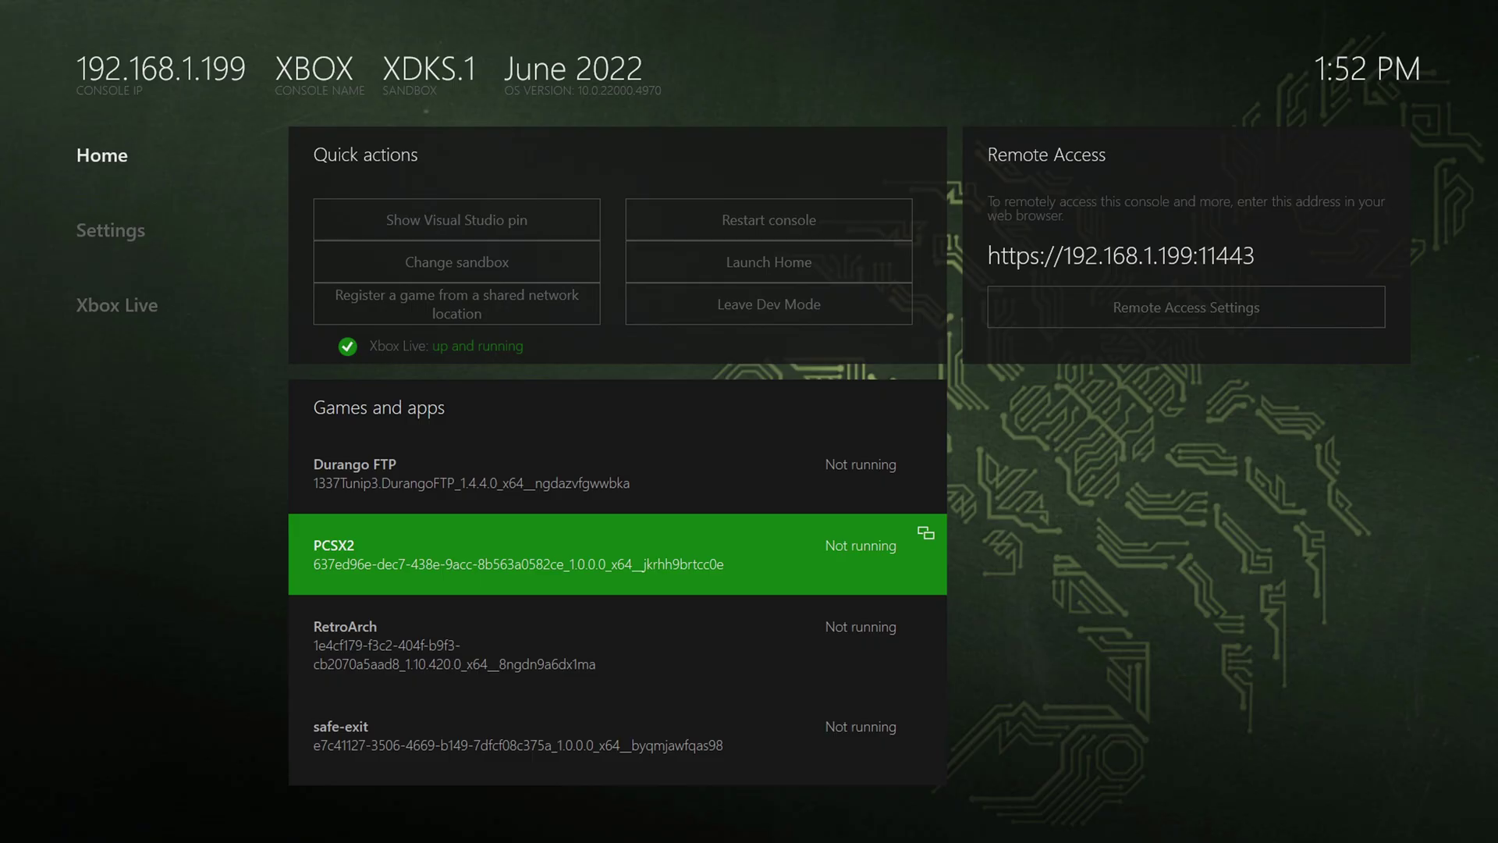
Step: Launch PCSX2, close the Settings Reset notice, and open Settings from the main menu
{"action": "key", "text": "Return"}
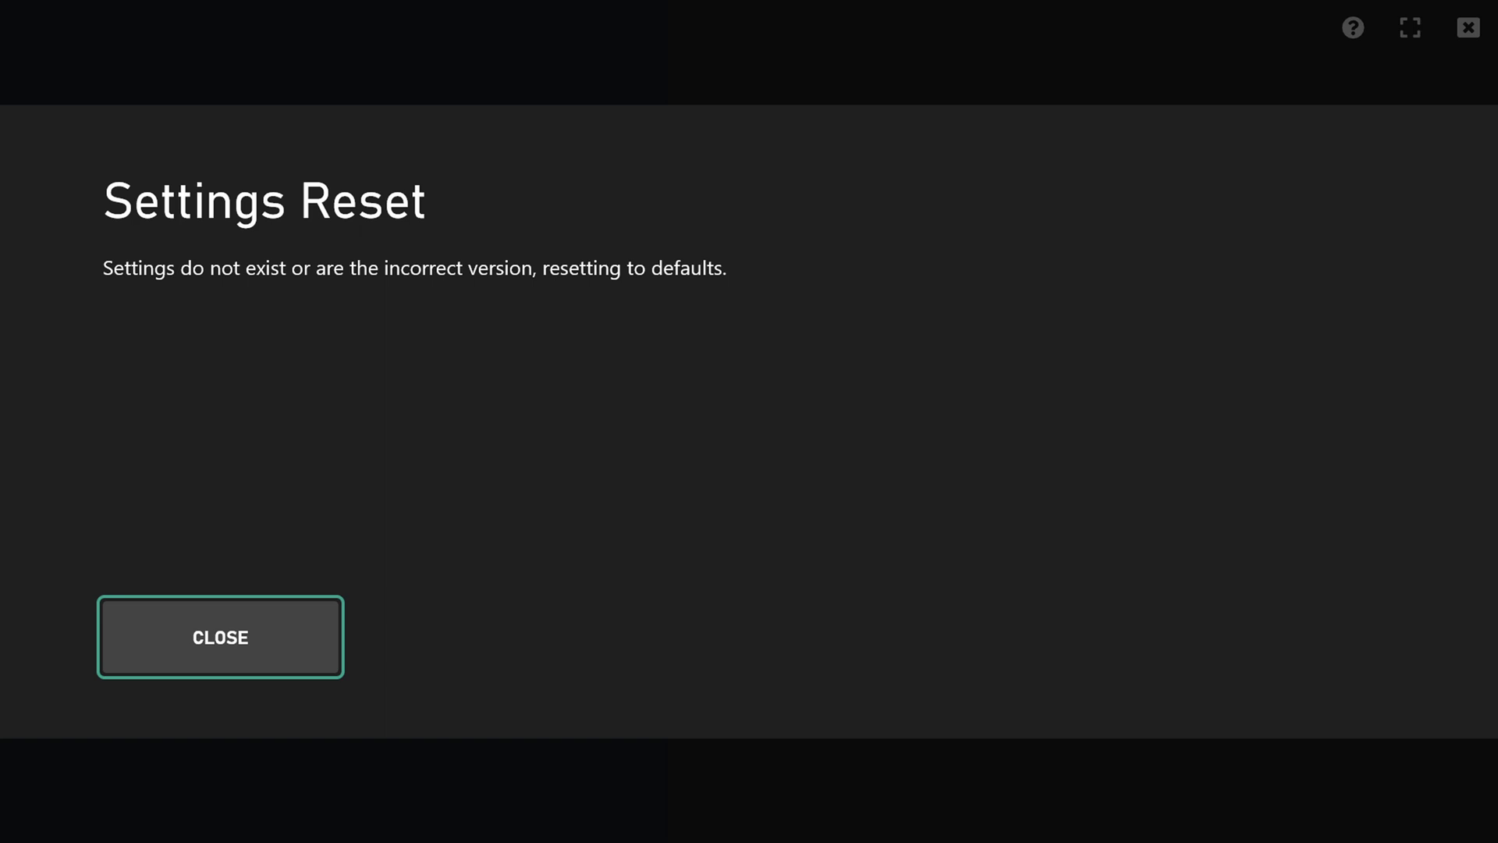
{"action": "key", "text": "Return"}
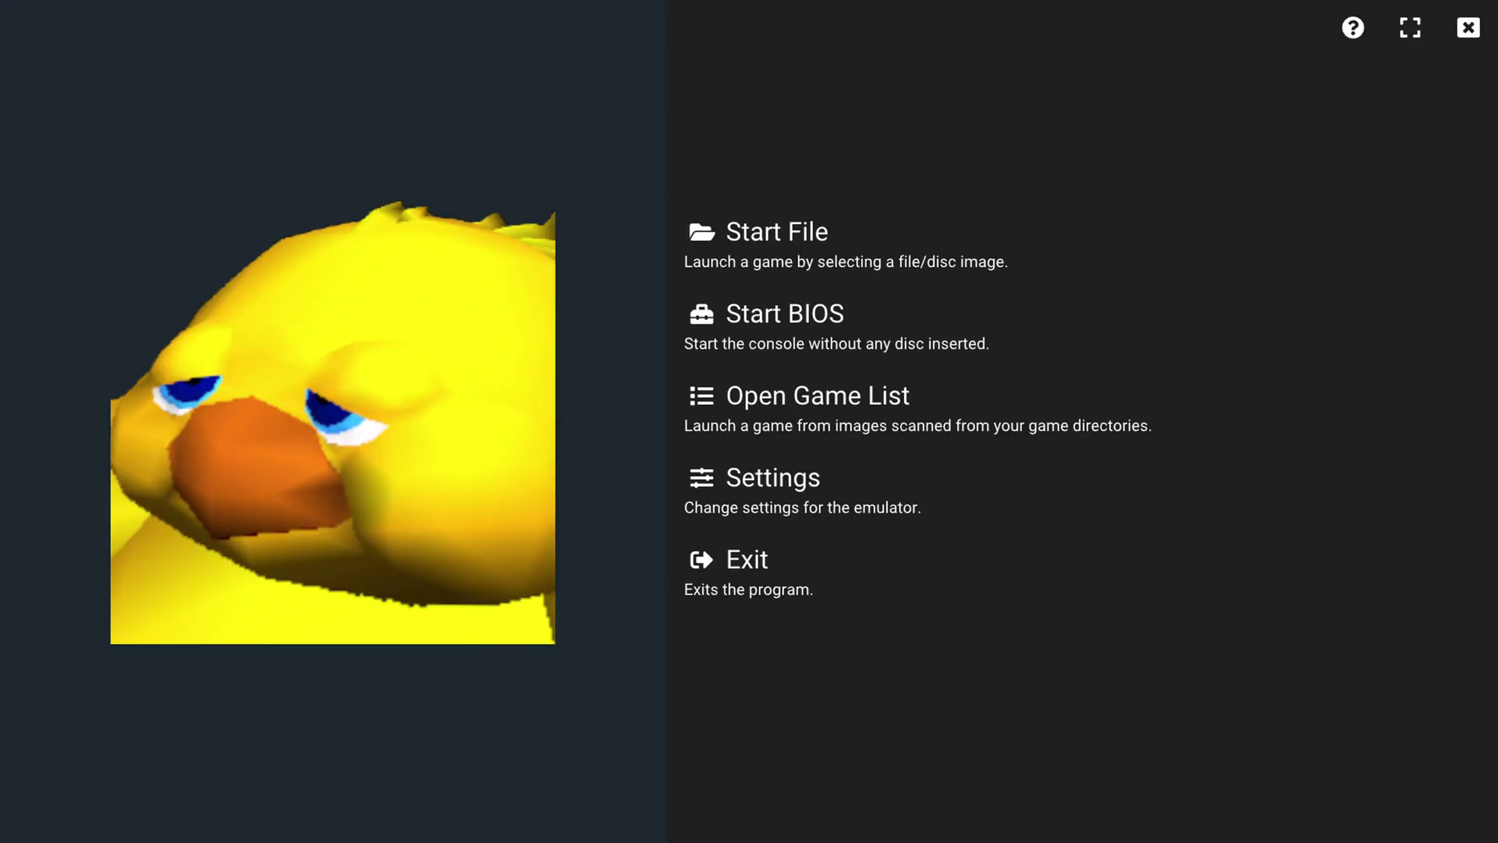
{"action": "key", "text": "Down"}
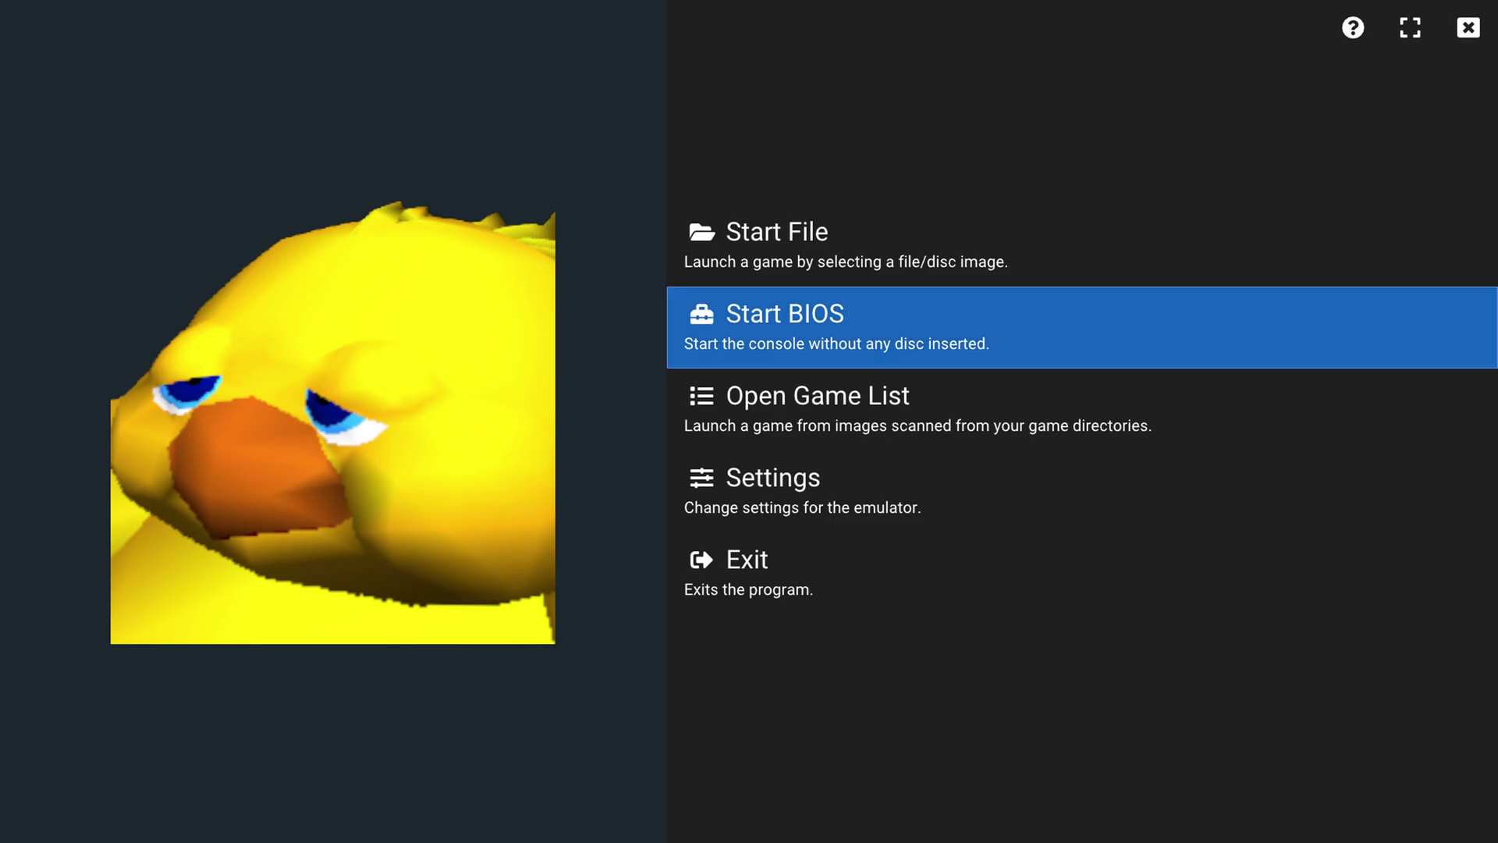
{"action": "key", "text": "Up"}
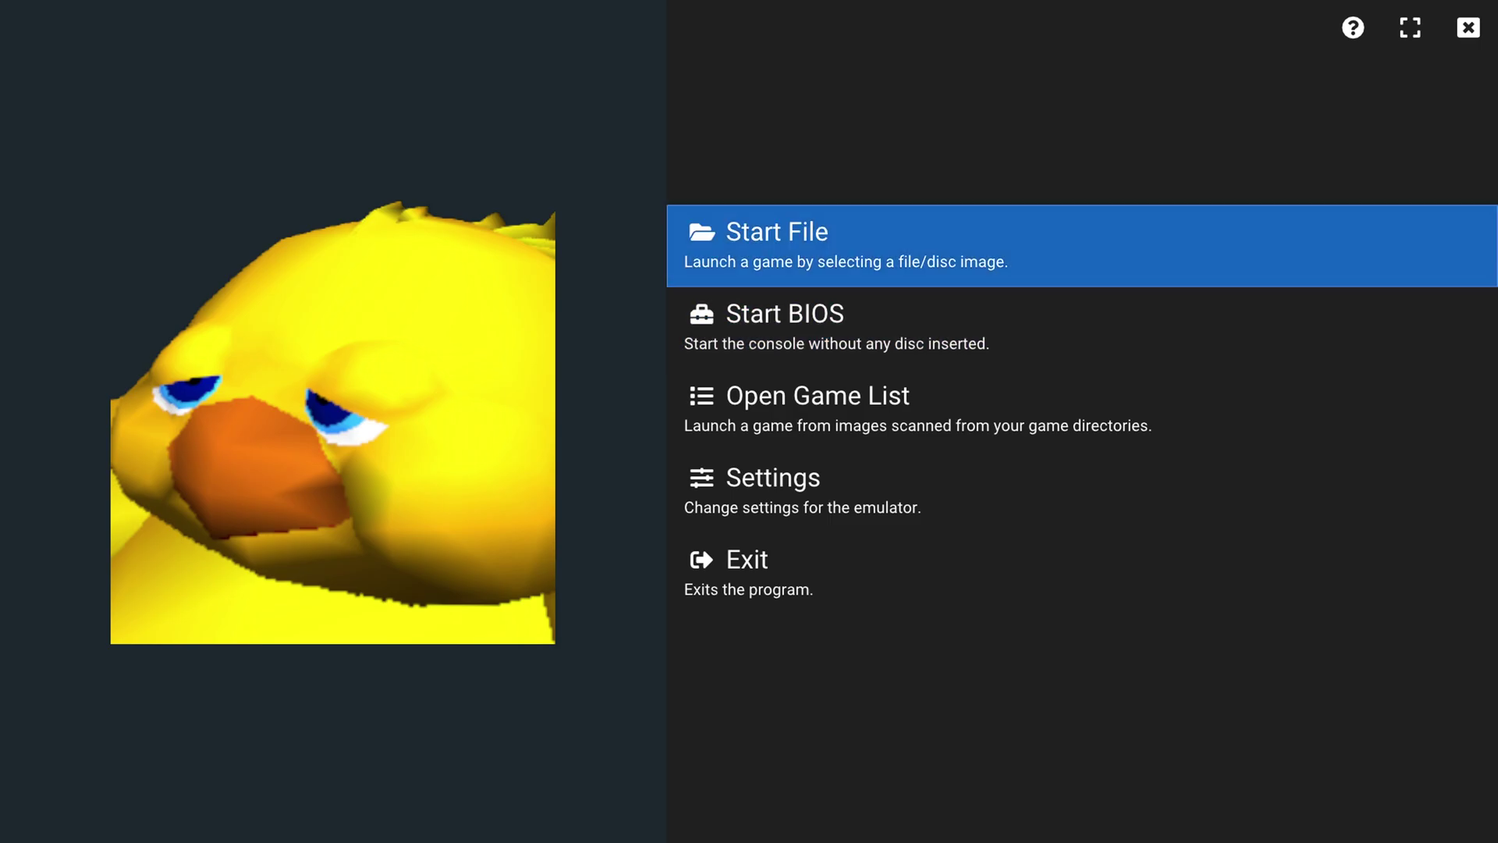
{"action": "key", "text": "Down"}
{"action": "key", "text": "Down"}
{"action": "key", "text": "Down"}
{"action": "key", "text": "Return"}
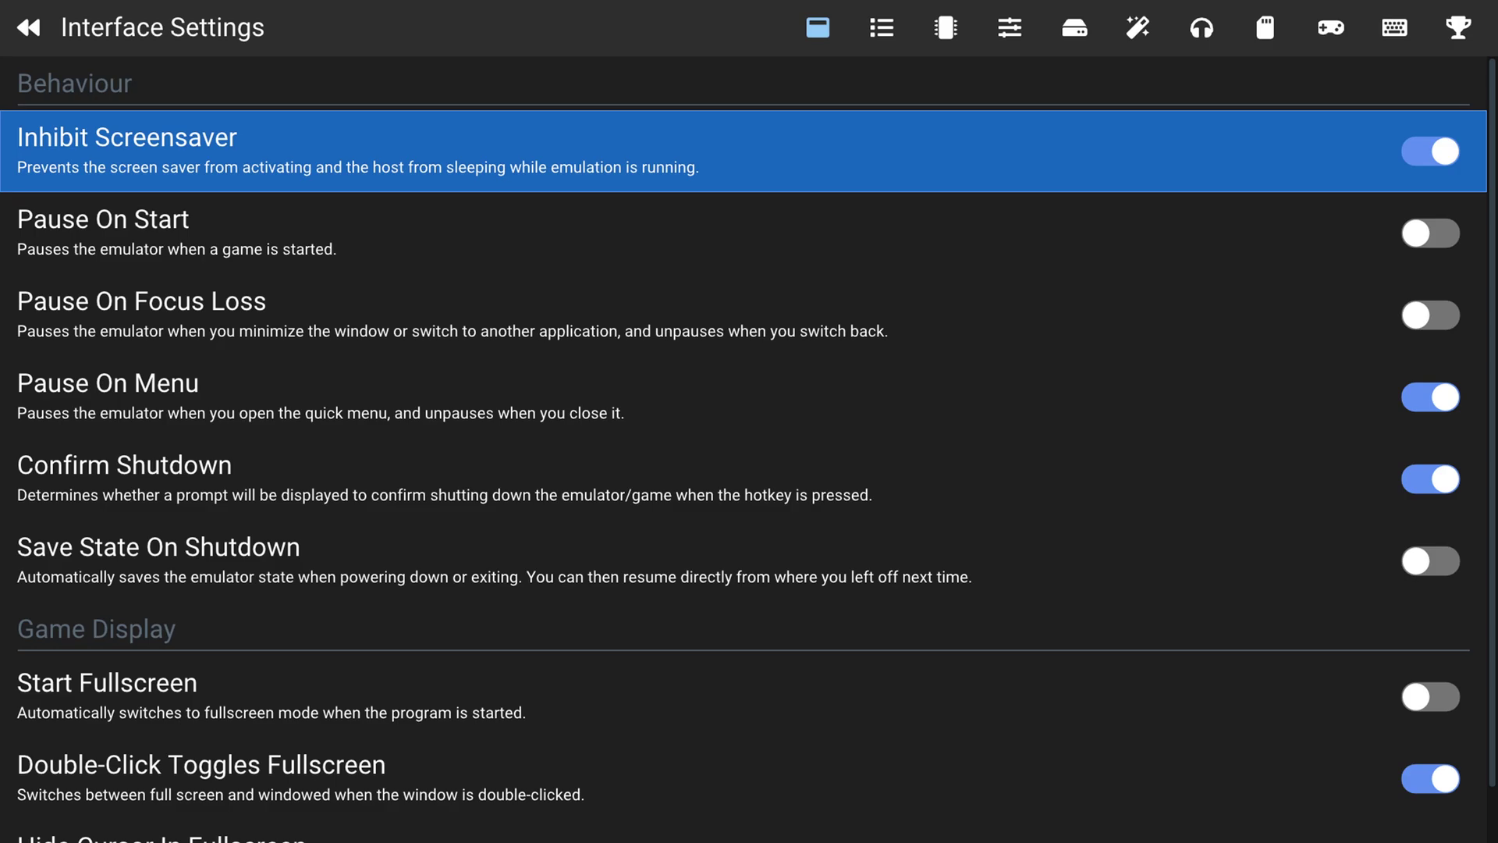
Step: Switch to Game List Settings and start adding a search directory
{"action": "key", "text": "Right"}
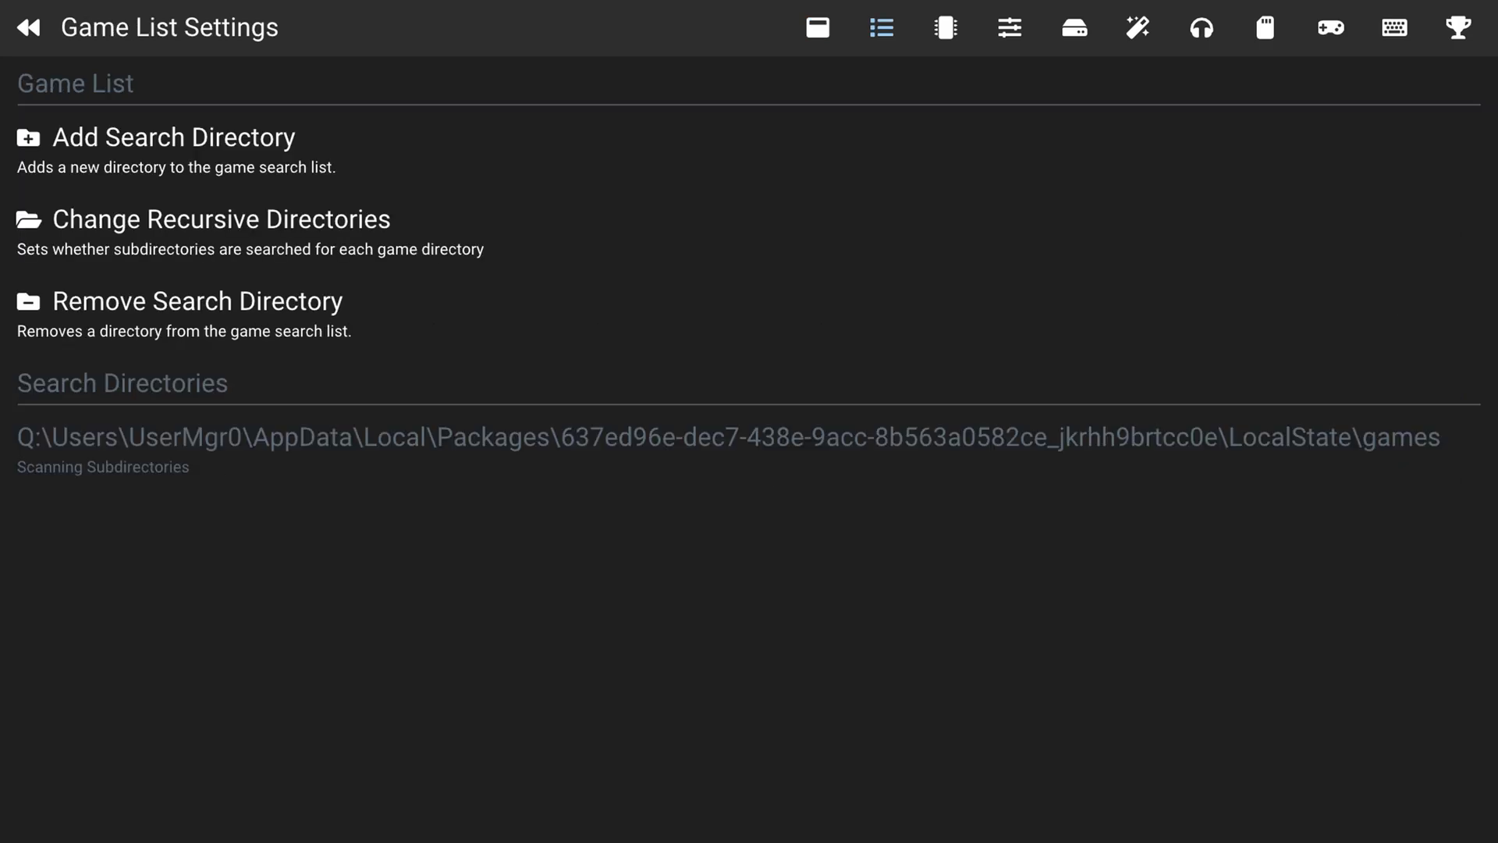
{"action": "key", "text": "Down"}
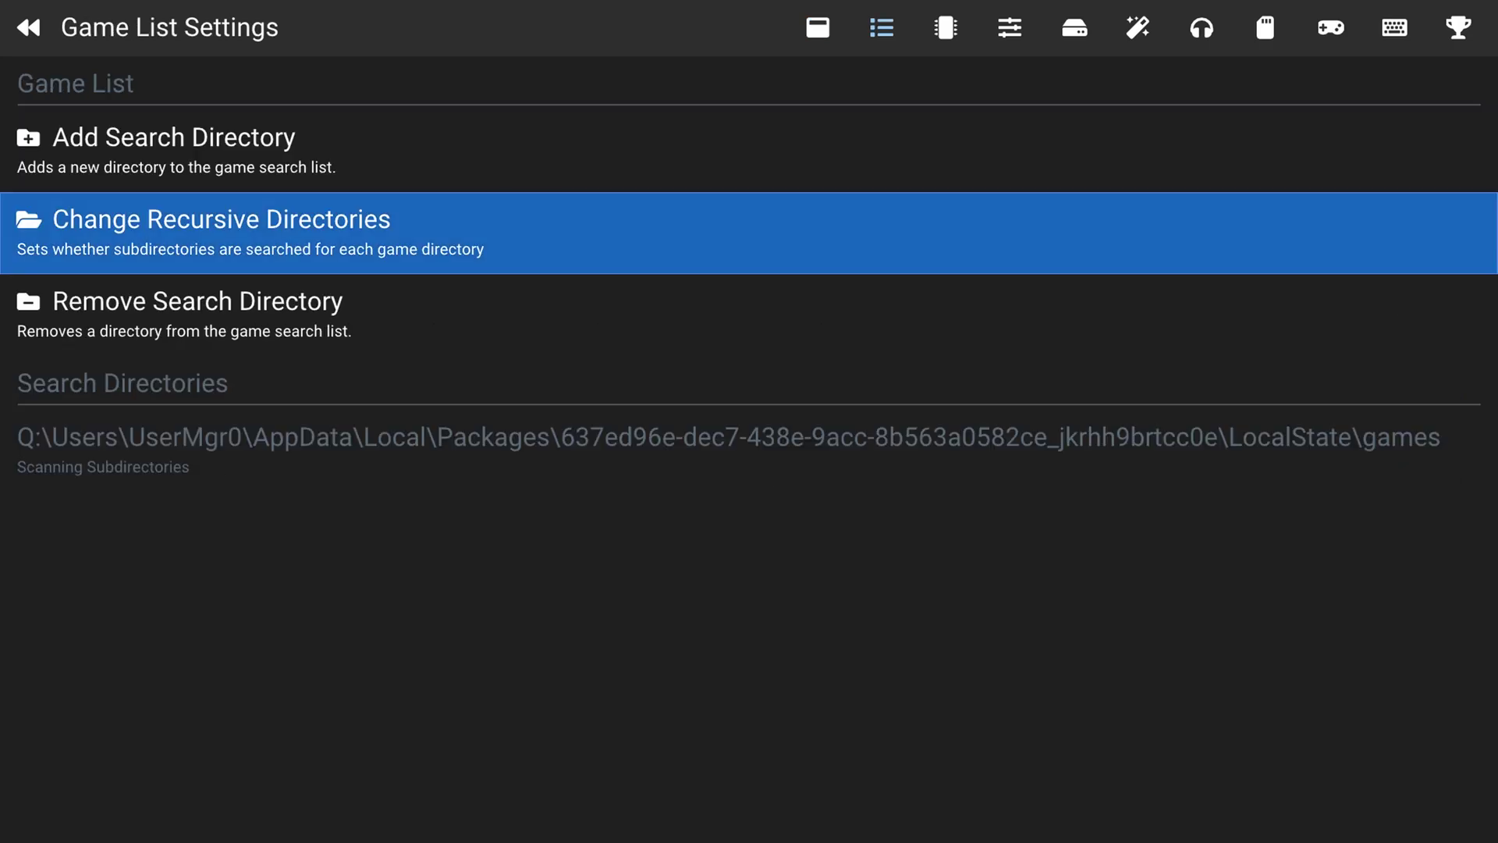
{"action": "key", "text": "Up"}
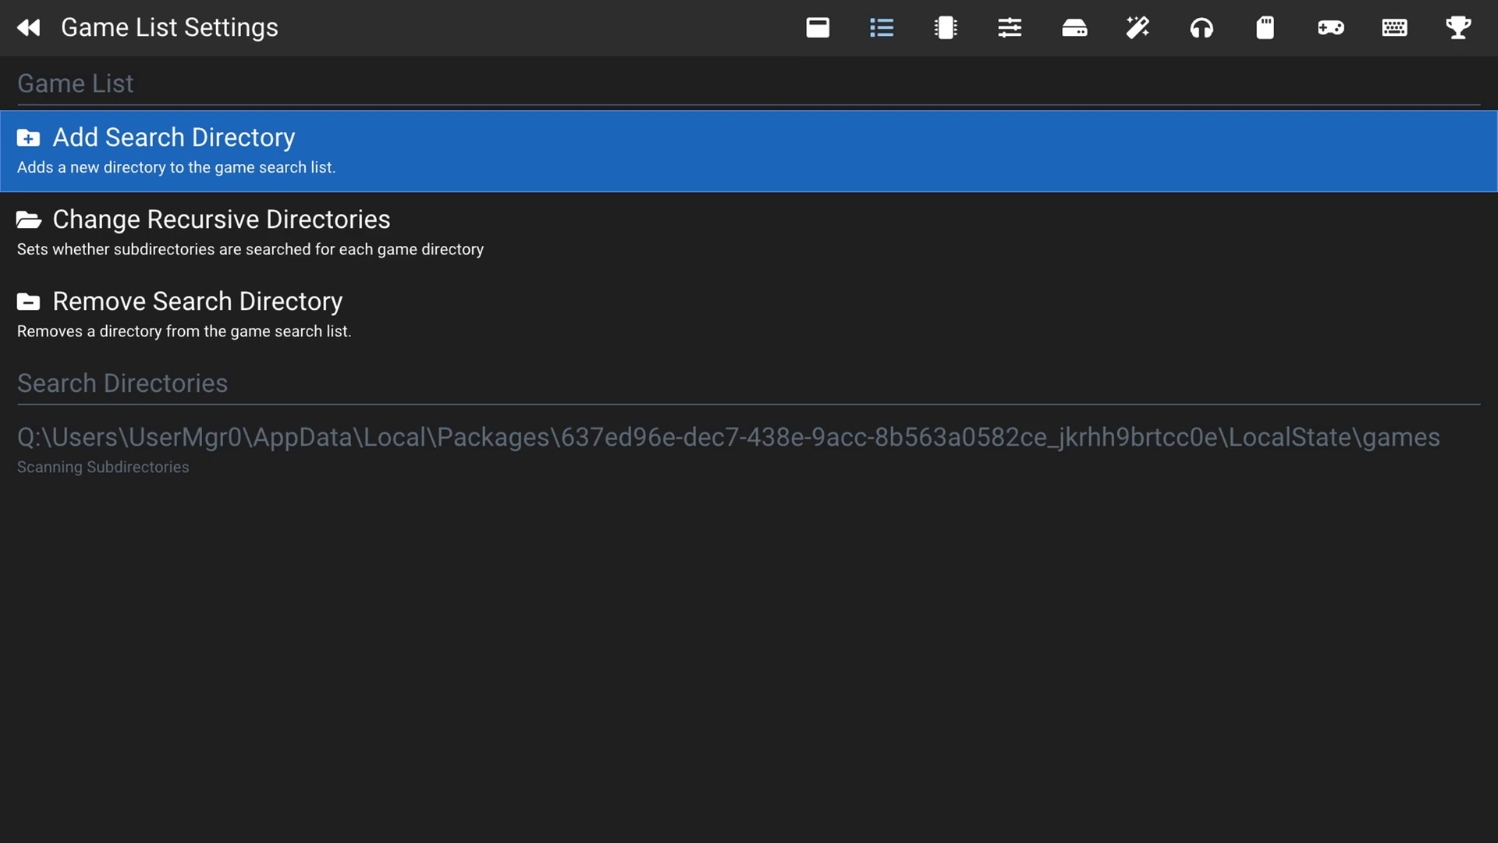
{"action": "key", "text": "Down"}
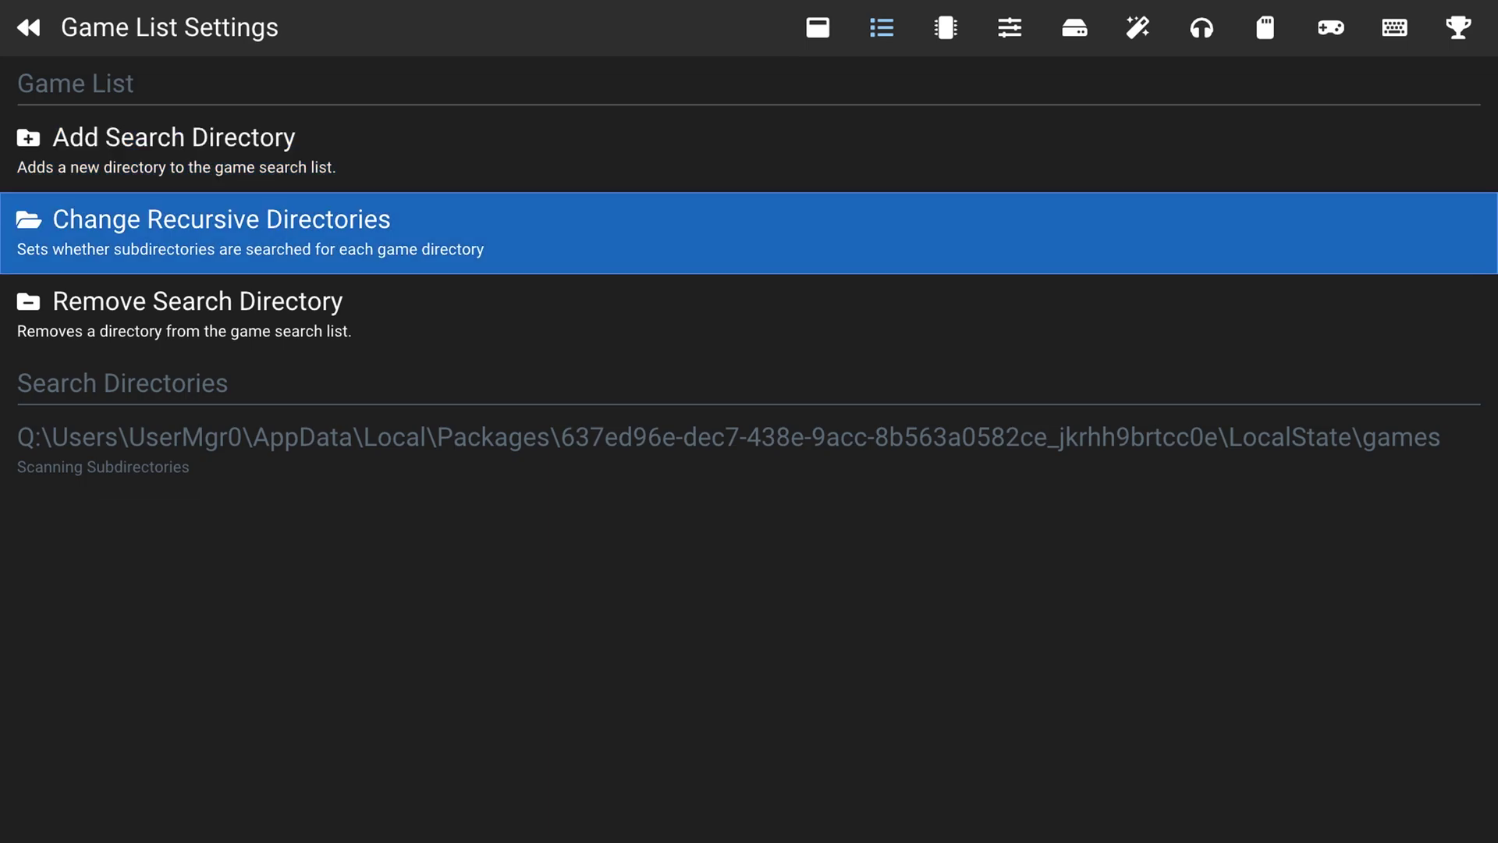
{"action": "key", "text": "Down"}
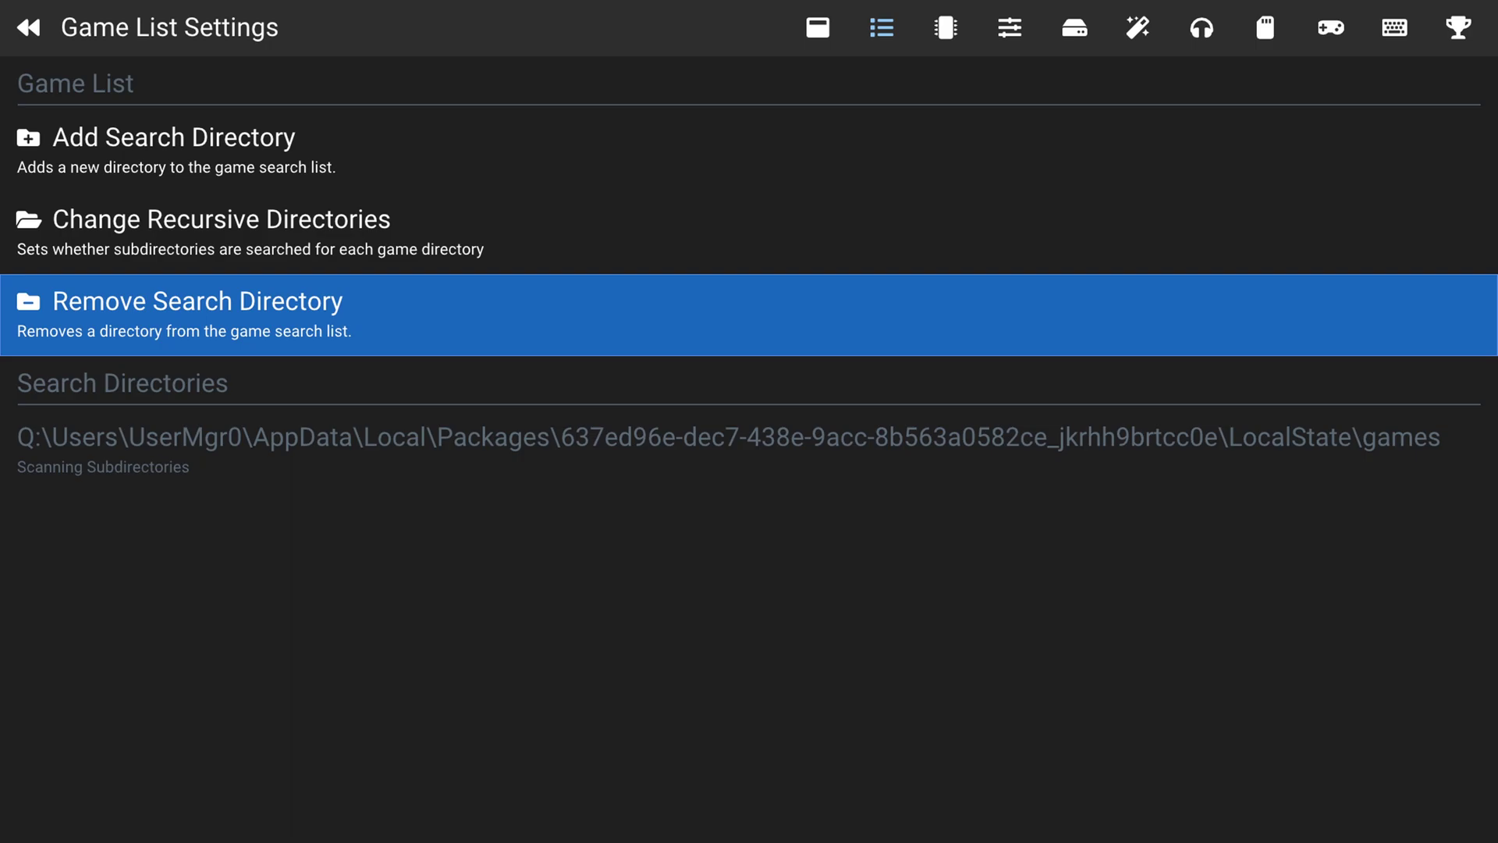
{"action": "key", "text": "Down"}
{"action": "key", "text": "Return"}
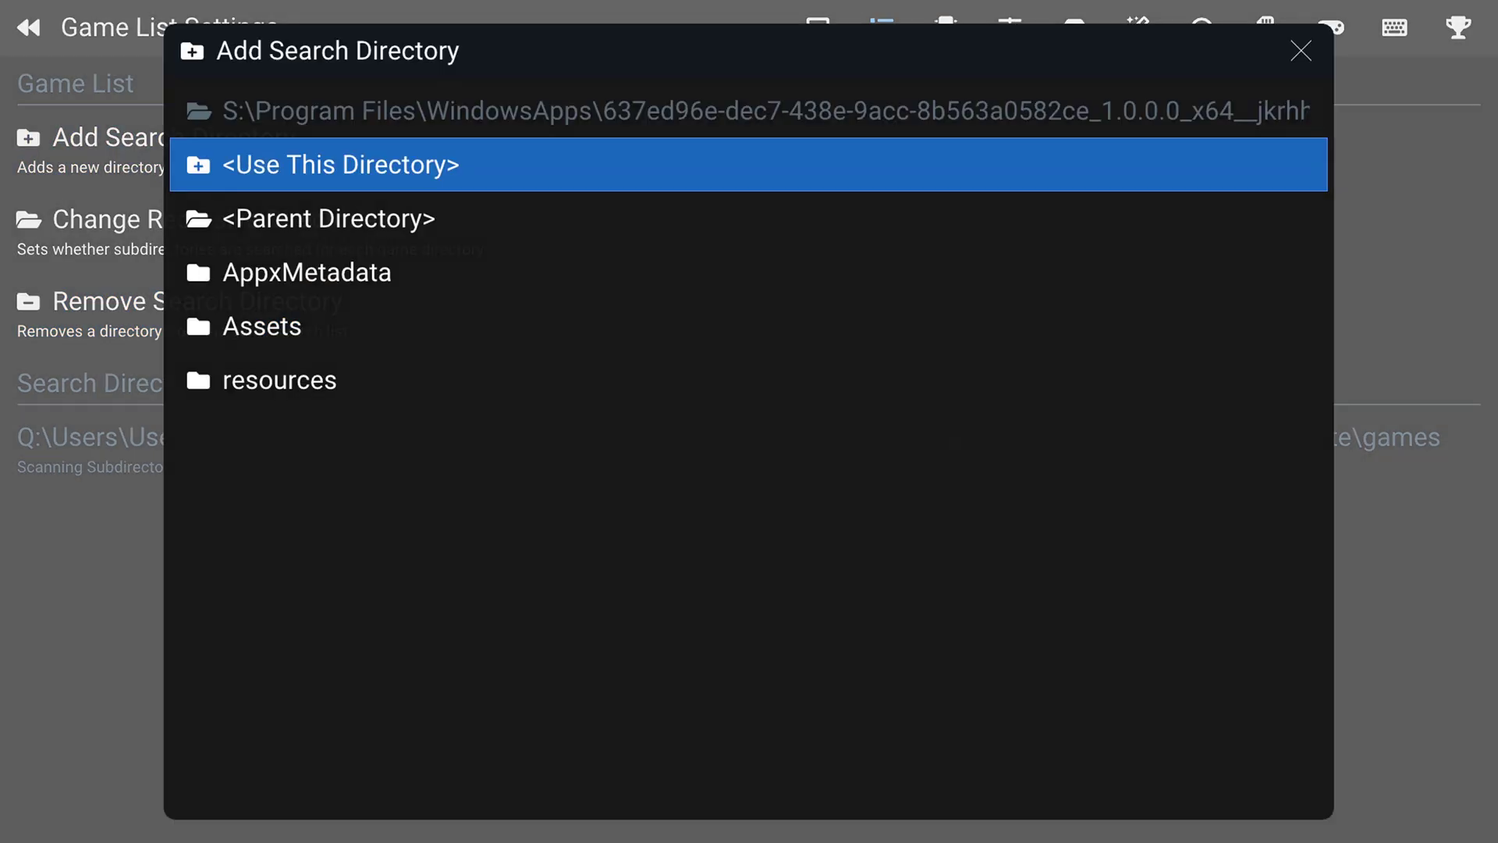
Step: Browse to E:\PS2 Games and add it as a game search directory
{"action": "key", "text": "Down"}
{"action": "key", "text": "Return"}
{"action": "key", "text": "Return"}
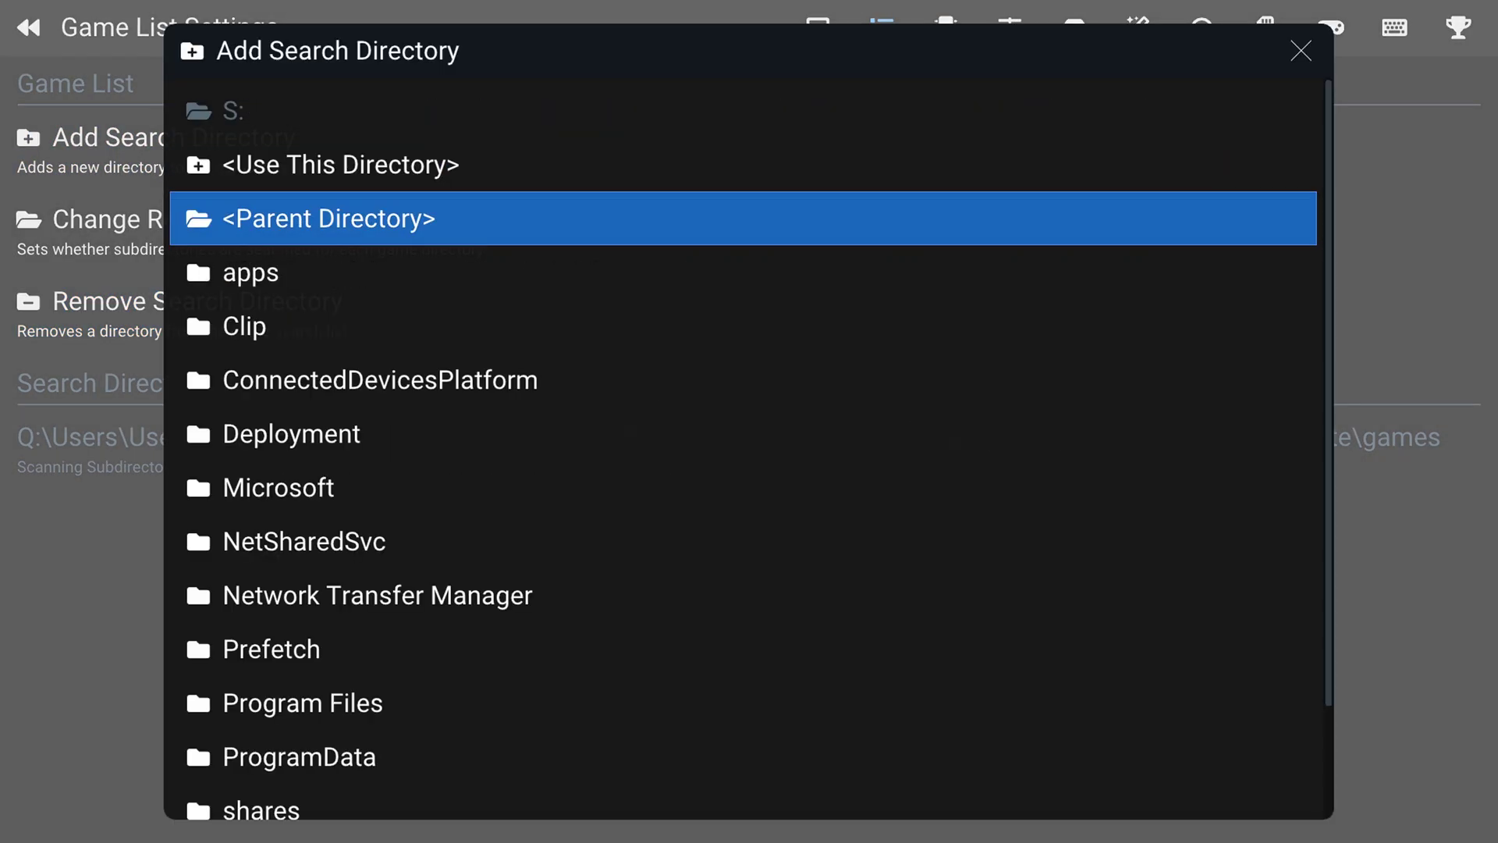
{"action": "key", "text": "Return"}
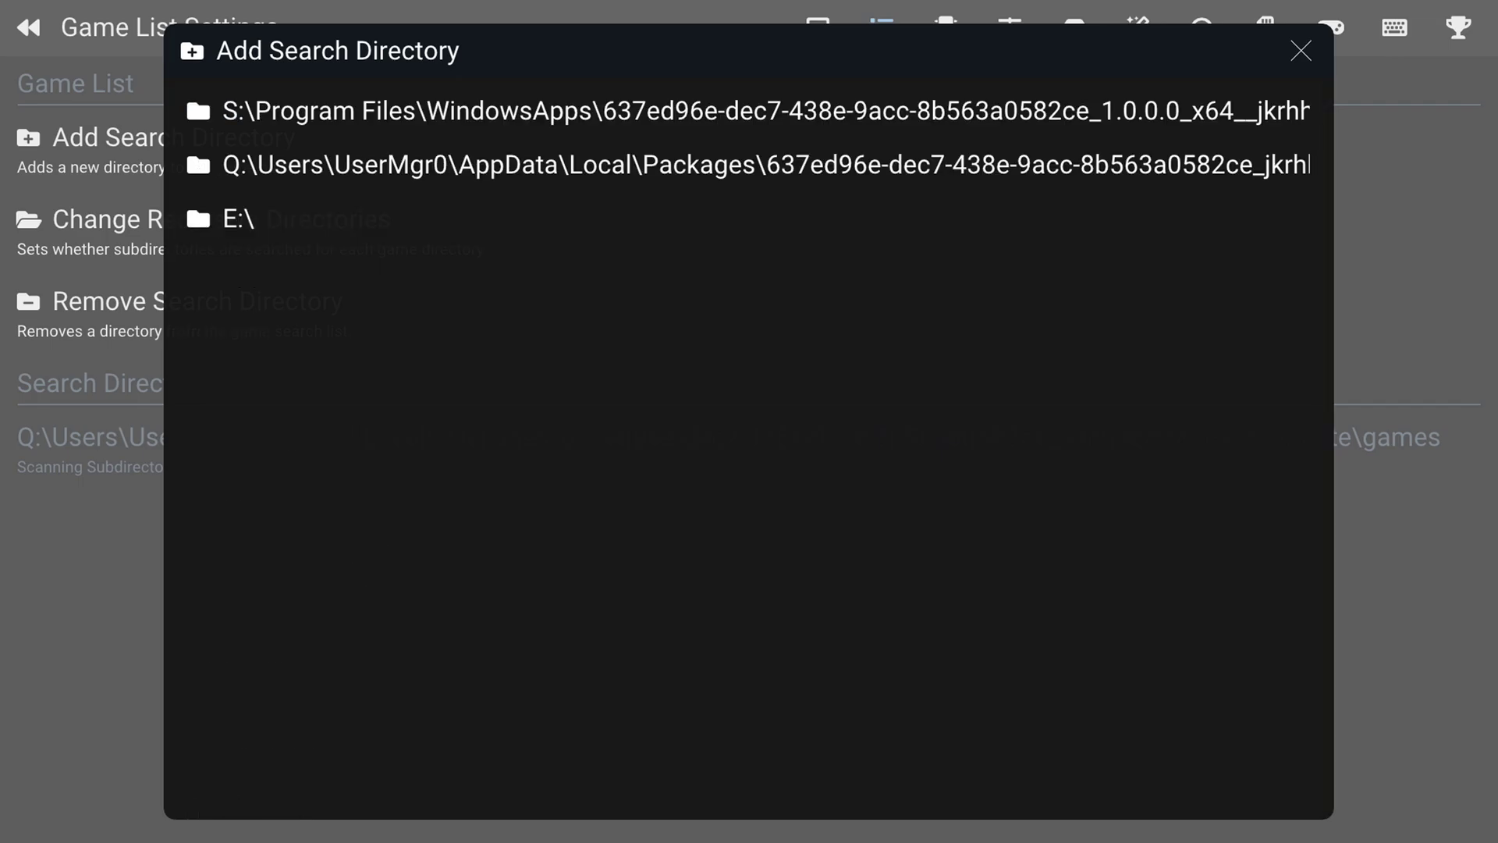
{"action": "key", "text": "Down"}
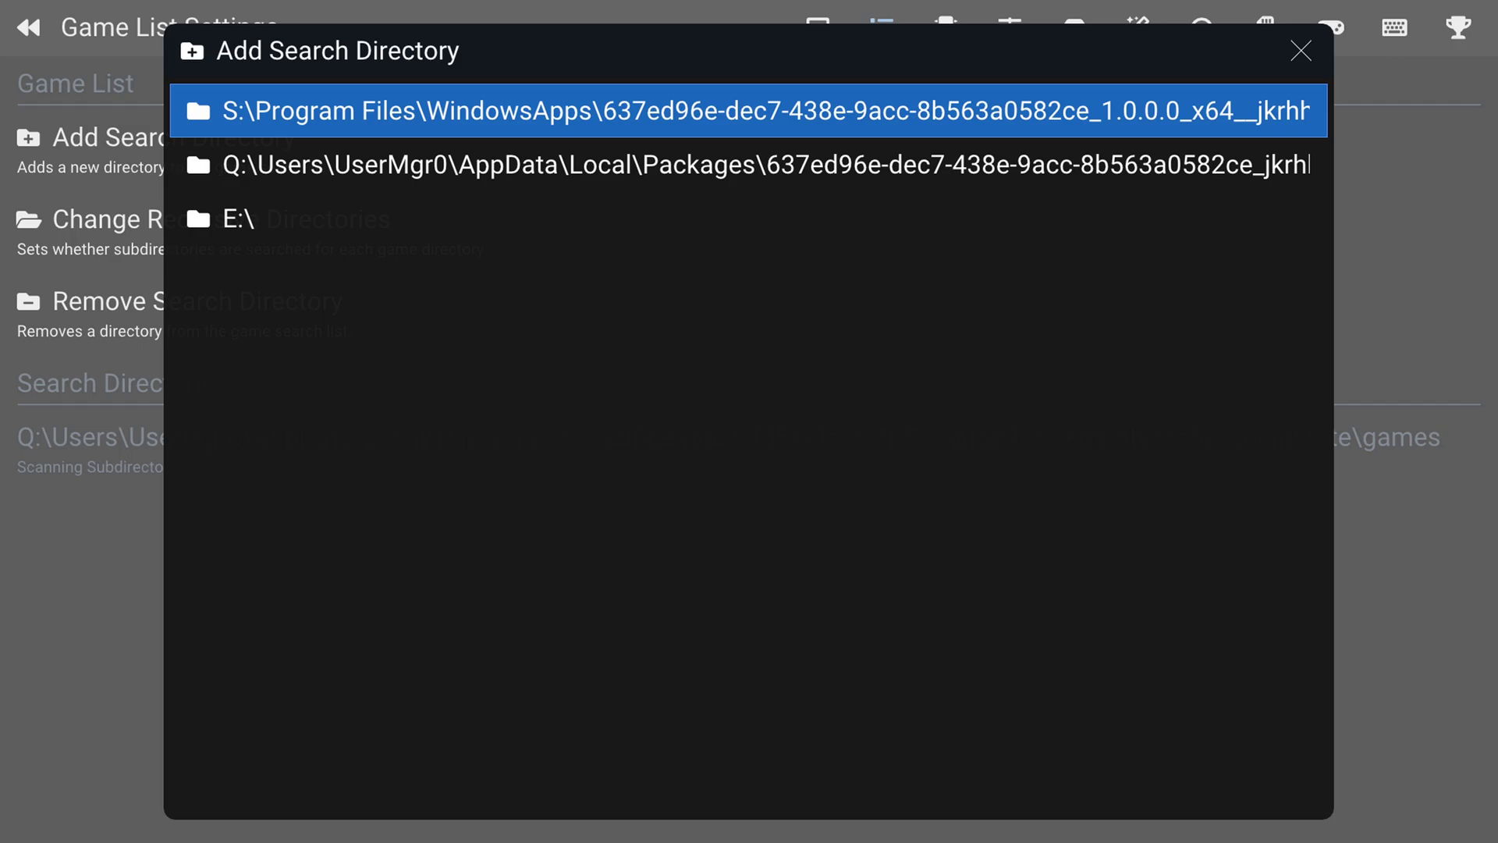
{"action": "key", "text": "Down"}
{"action": "key", "text": "Down"}
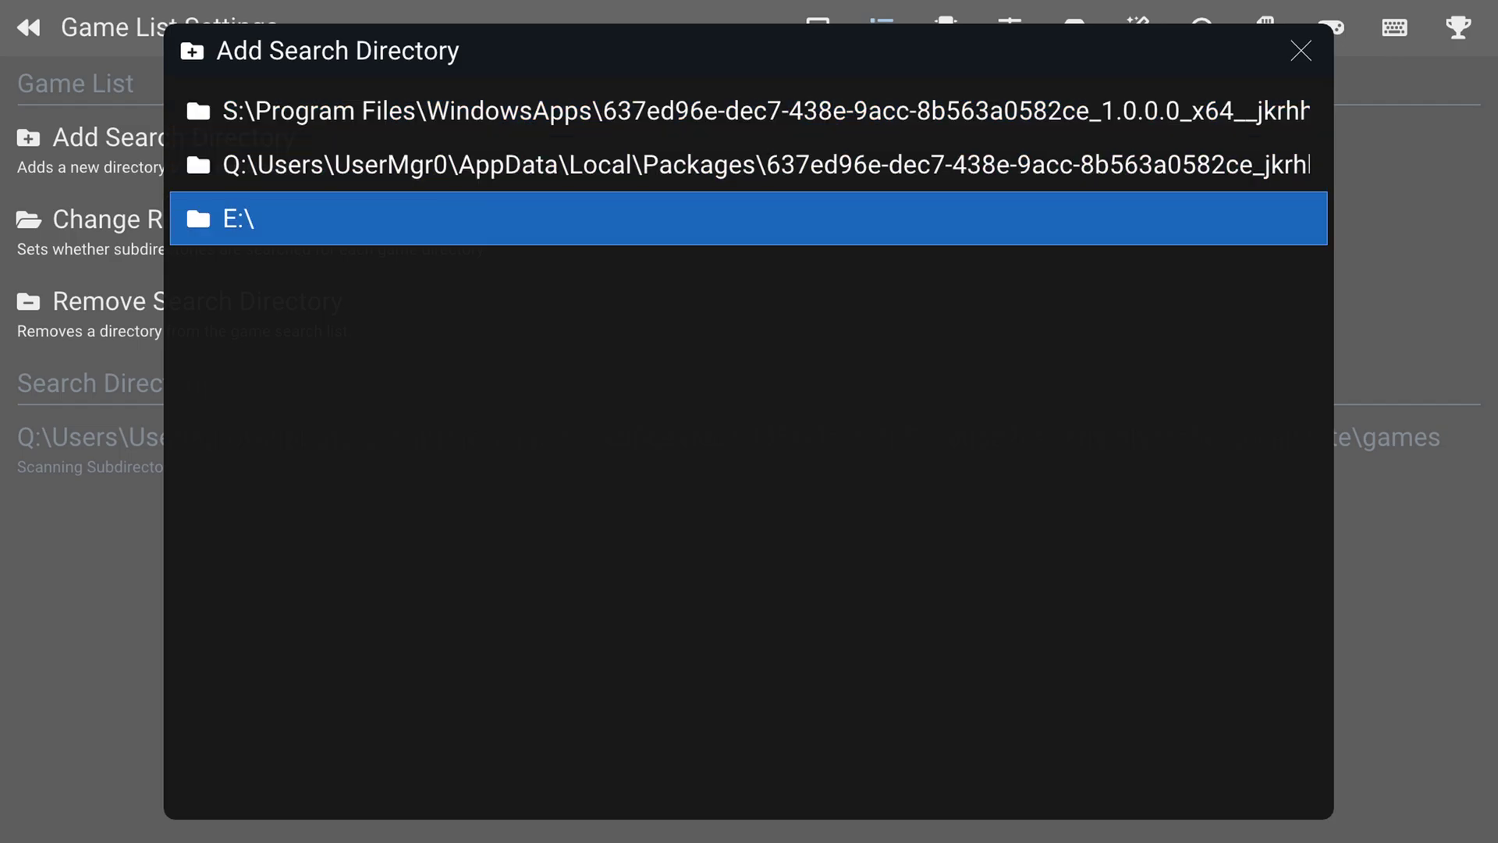
{"action": "key", "text": "Return"}
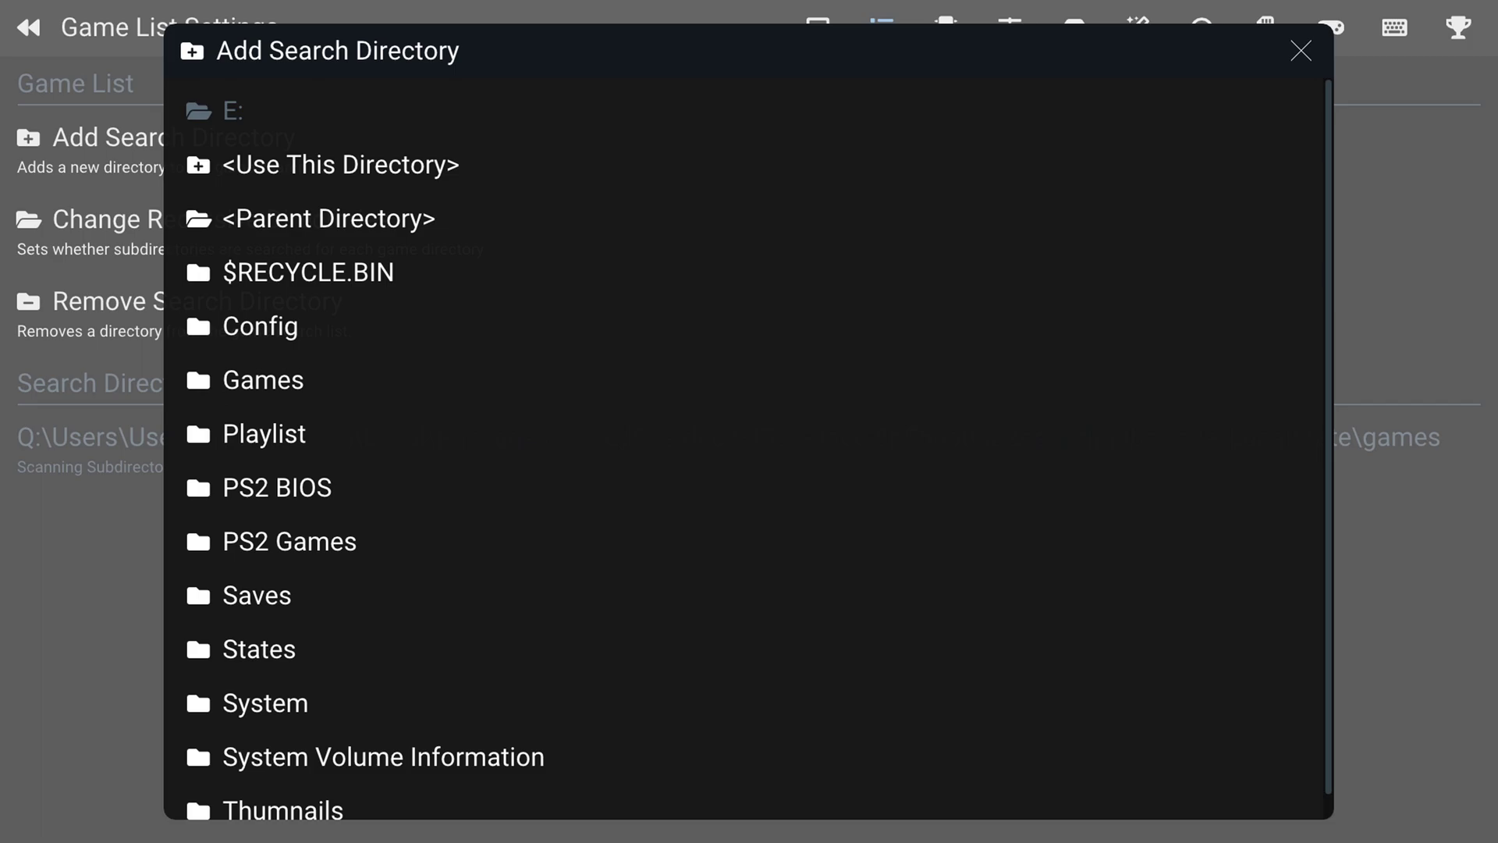
{"action": "key", "text": "Down"}
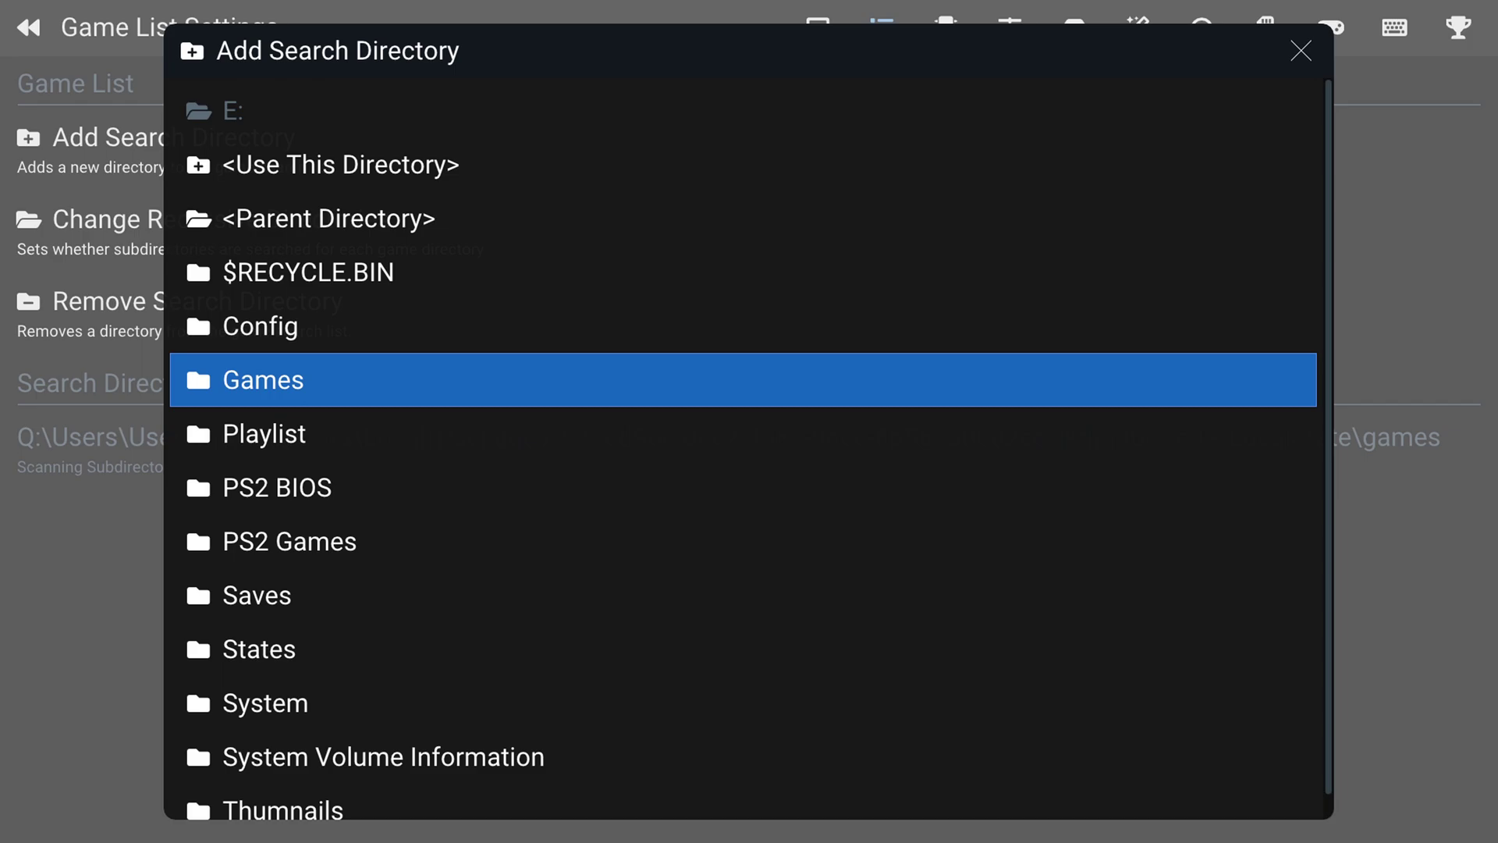
{"action": "key", "text": "Down"}
{"action": "key", "text": "Down"}
{"action": "key", "text": "Down"}
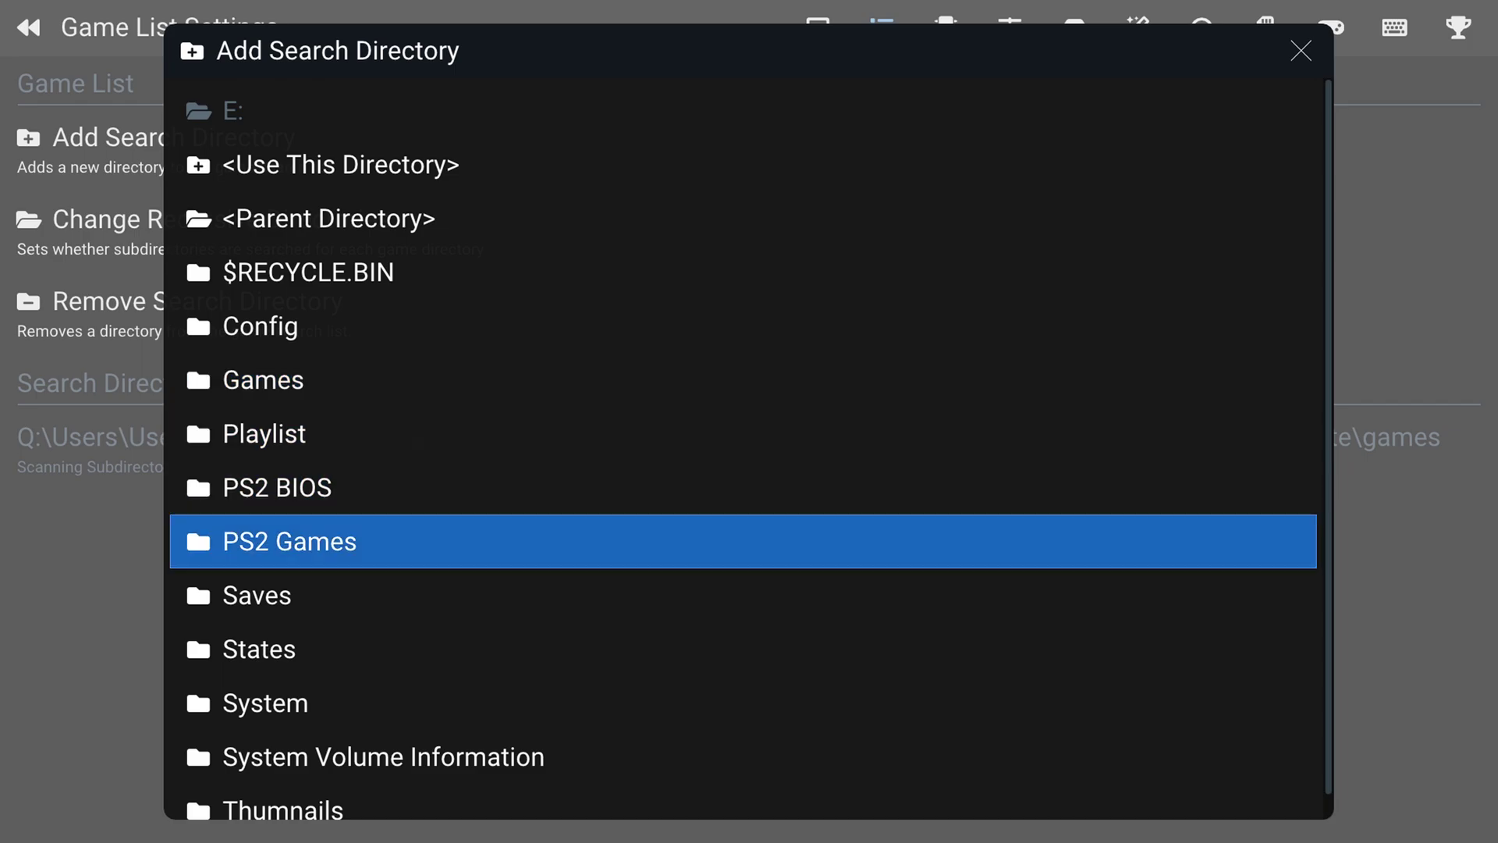
{"action": "key", "text": "Return"}
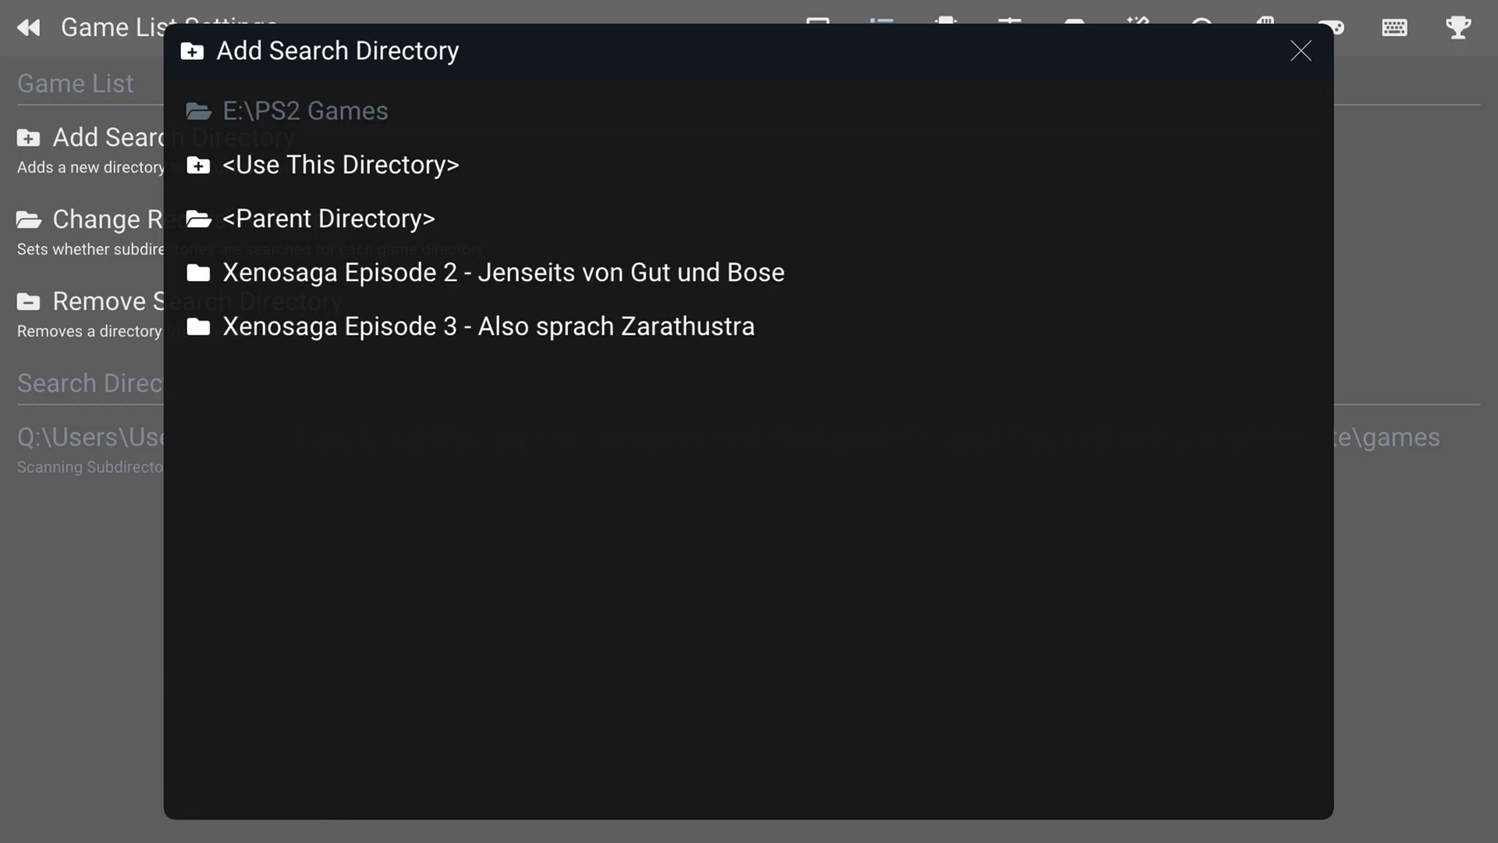
{"action": "key", "text": "Down"}
{"action": "key", "text": "Return"}
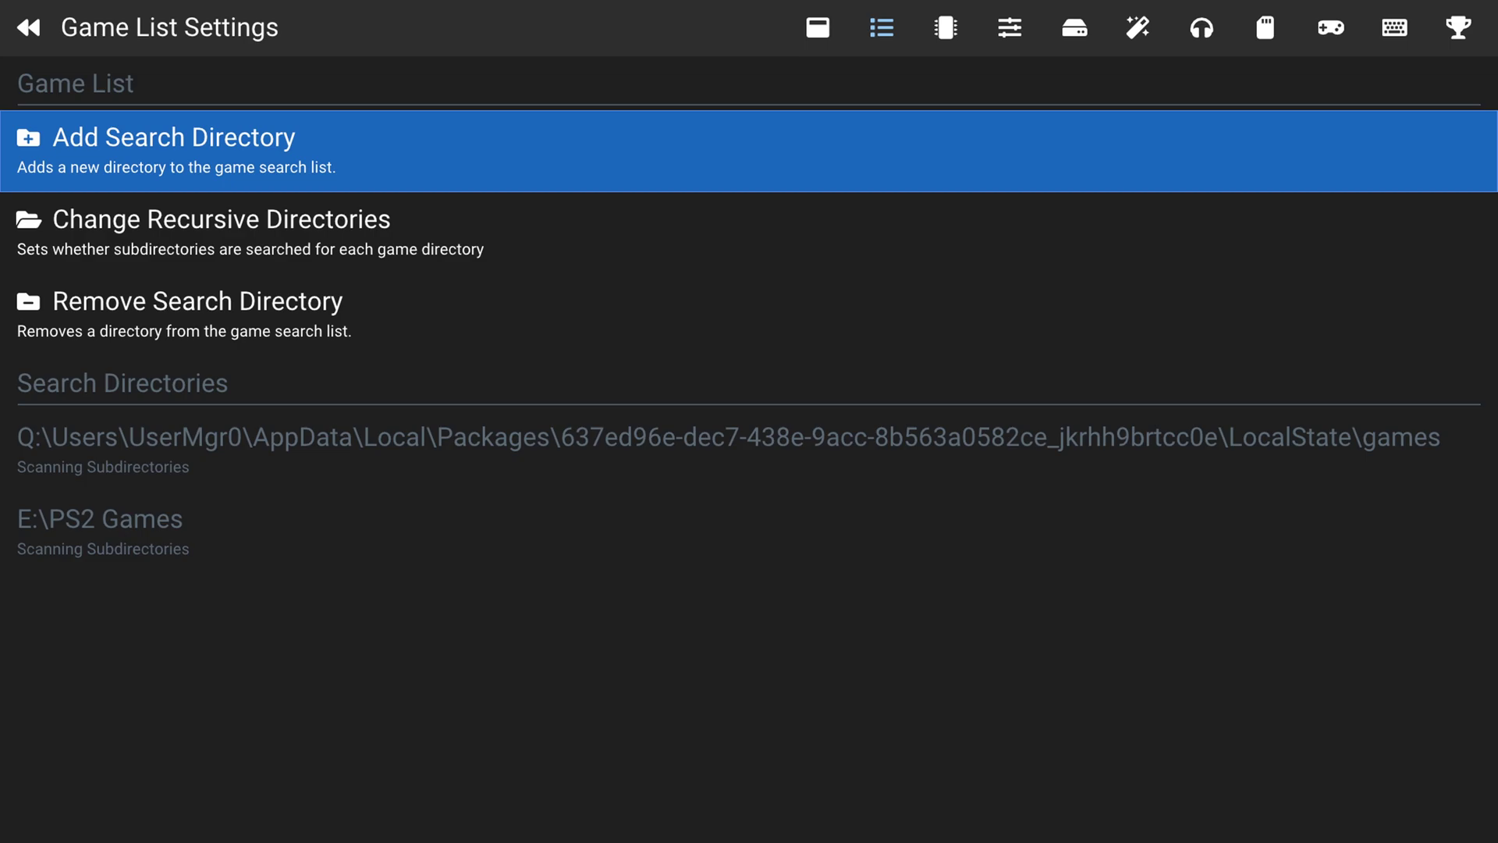
Step: On BIOS Settings, change the search directory and browse into drive E:'s System folder
{"action": "key", "text": "Right"}
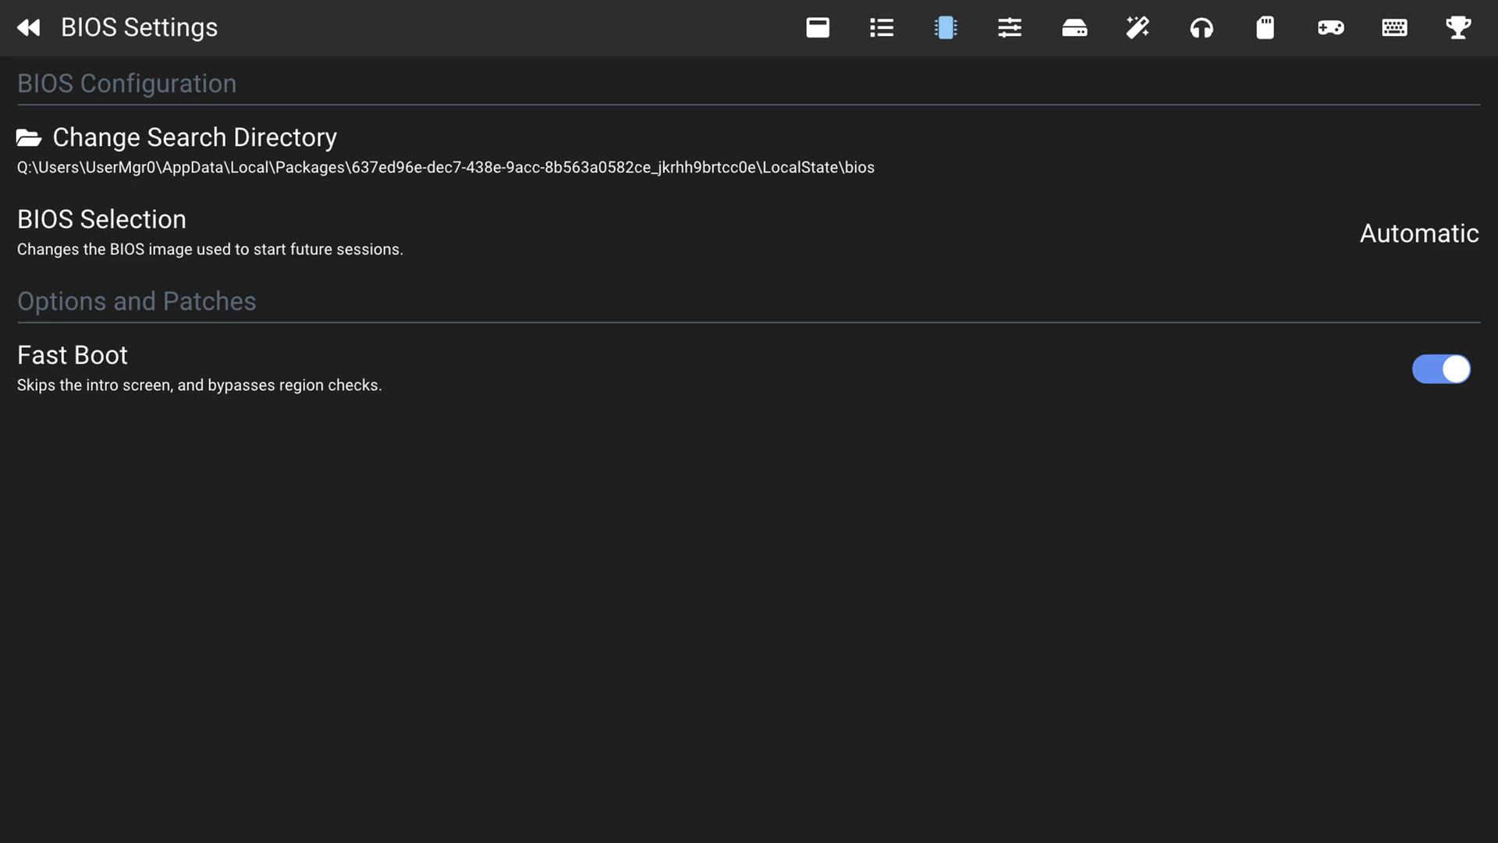
{"action": "key", "text": "Down"}
{"action": "key", "text": "Up"}
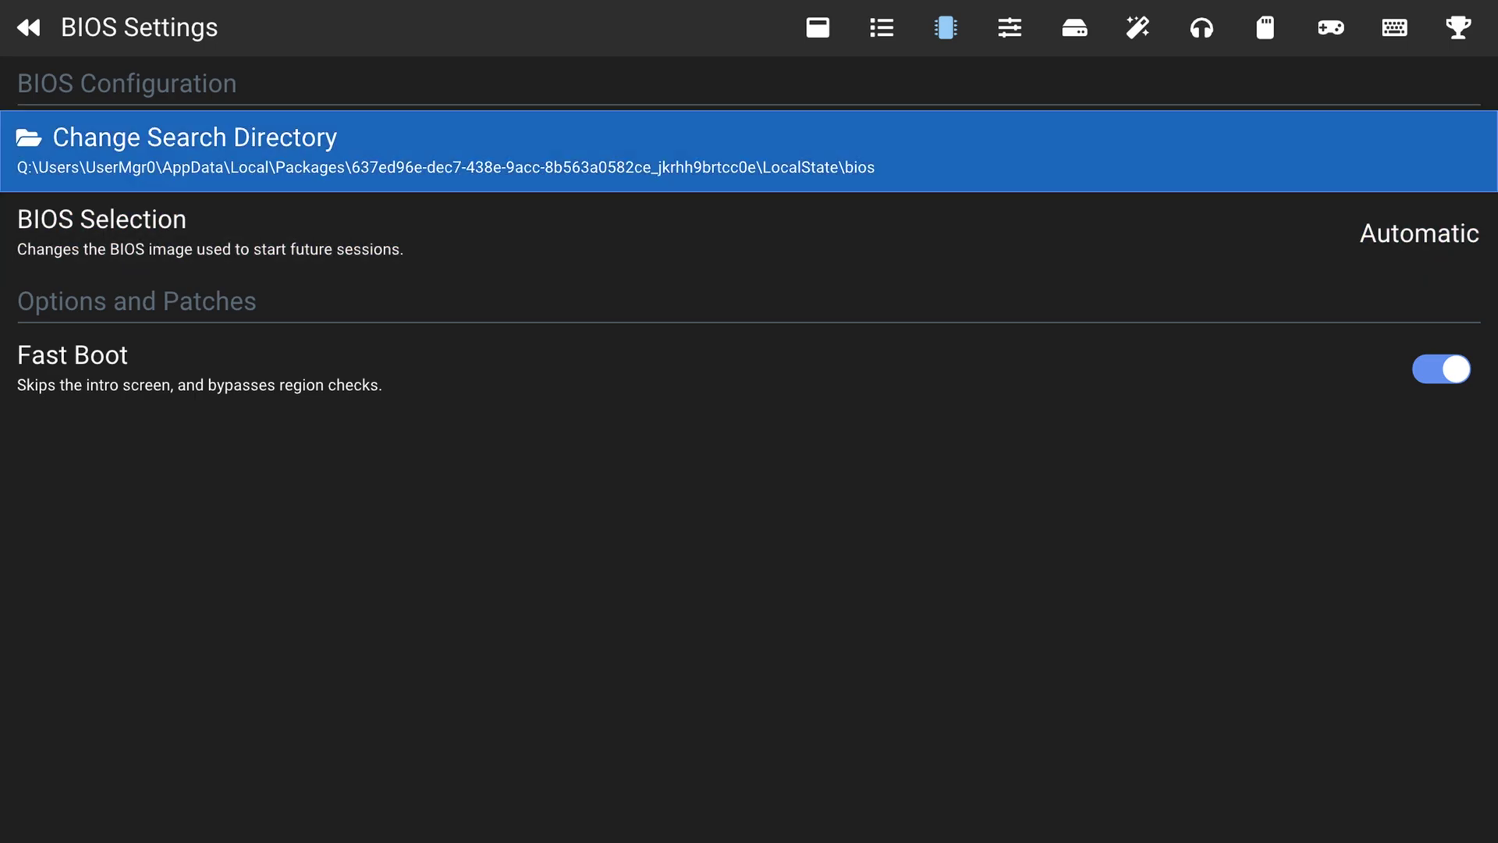
{"action": "key", "text": "Return"}
{"action": "key", "text": "Return"}
{"action": "key", "text": "Return"}
{"action": "key", "text": "Return"}
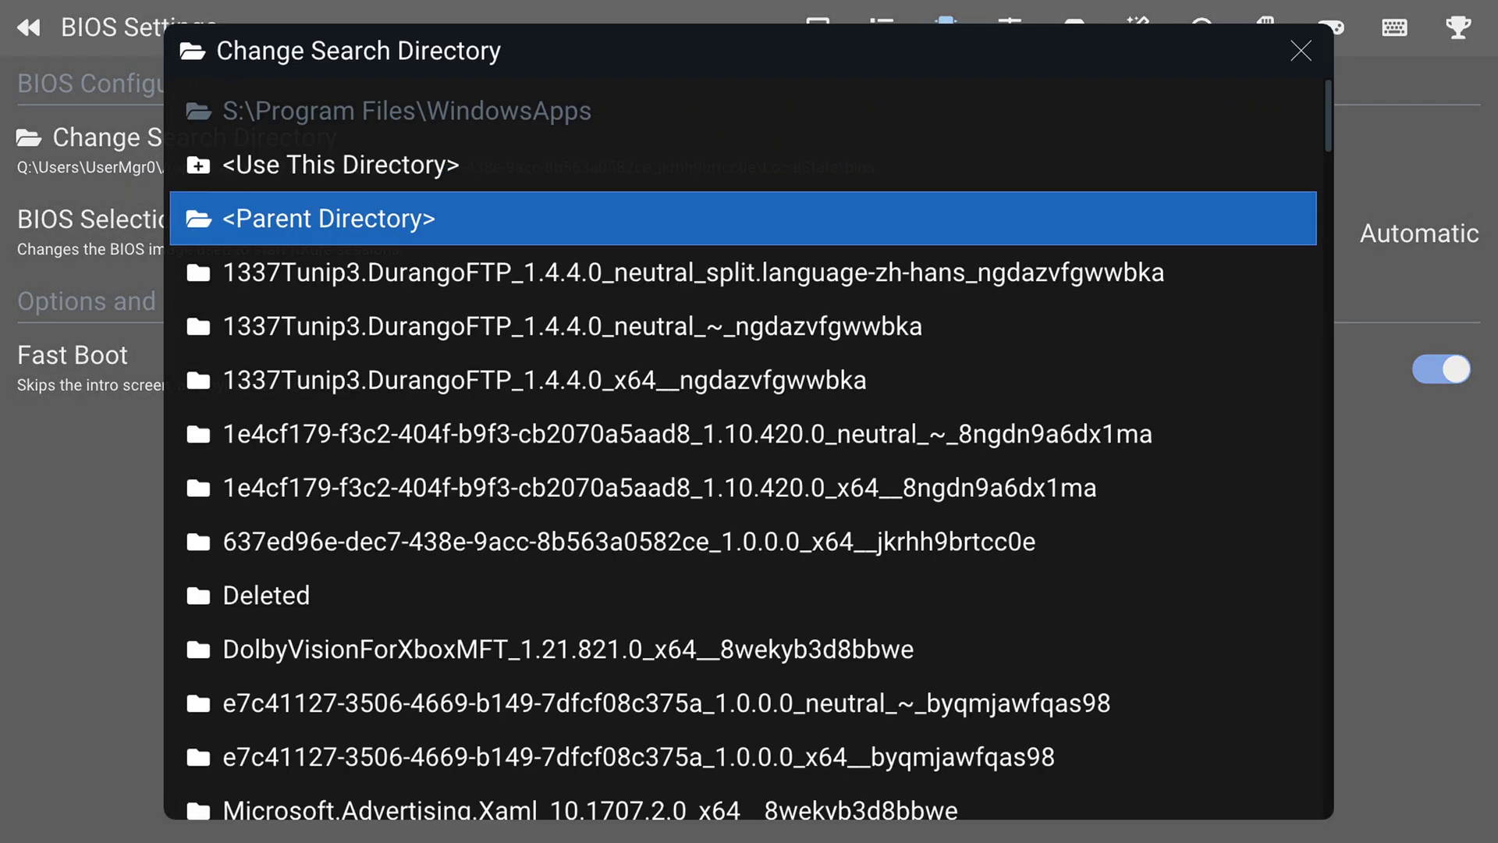
{"action": "key", "text": "Up"}
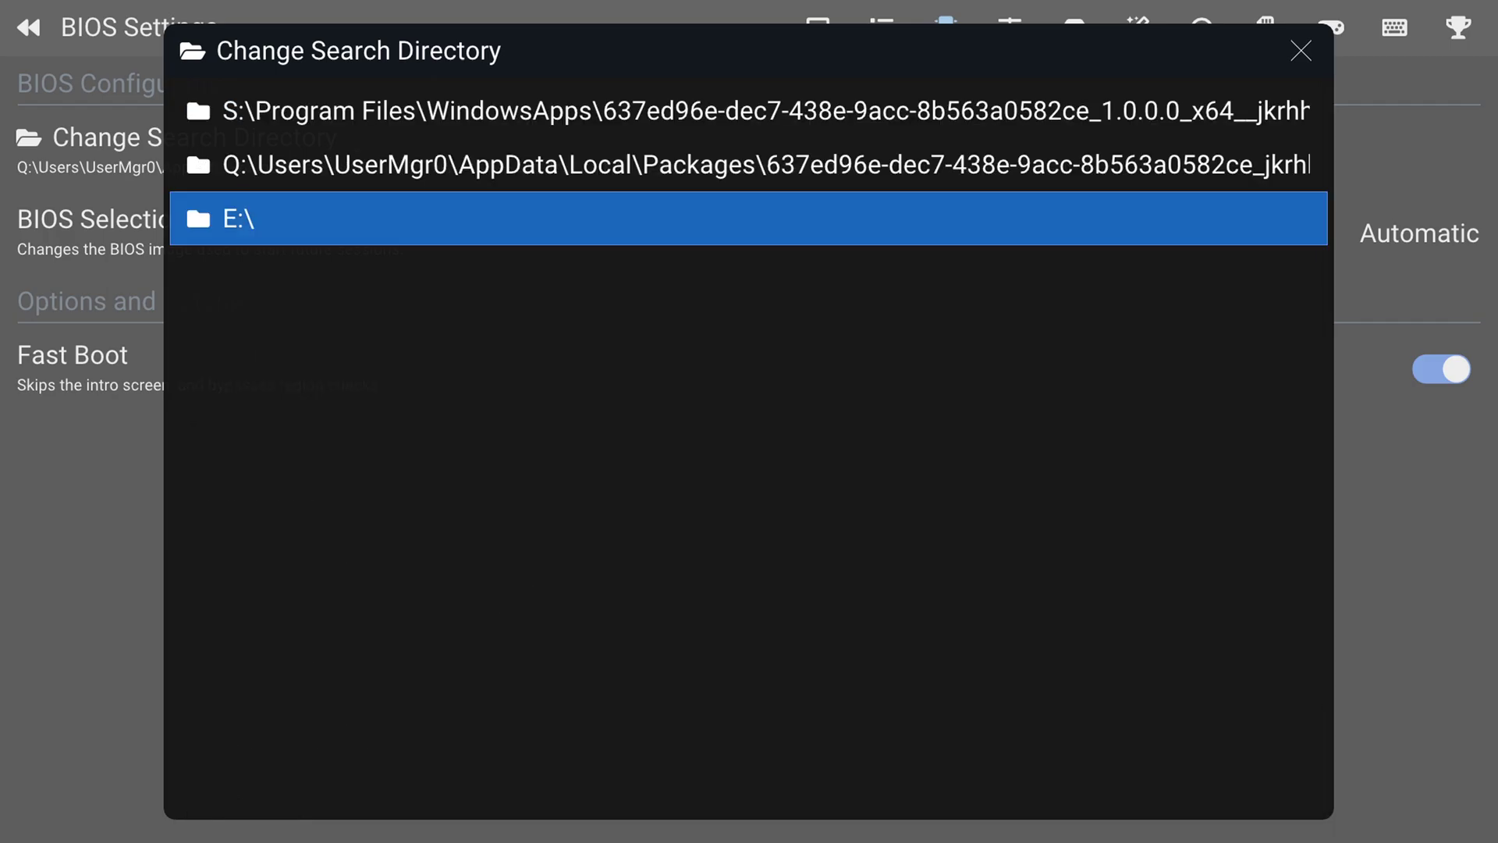
{"action": "key", "text": "Down"}
{"action": "key", "text": "Down"}
{"action": "key", "text": "Down"}
{"action": "key", "text": "Return"}
{"action": "key", "text": "Down"}
{"action": "key", "text": "Down"}
{"action": "key", "text": "Down"}
{"action": "key", "text": "Down"}
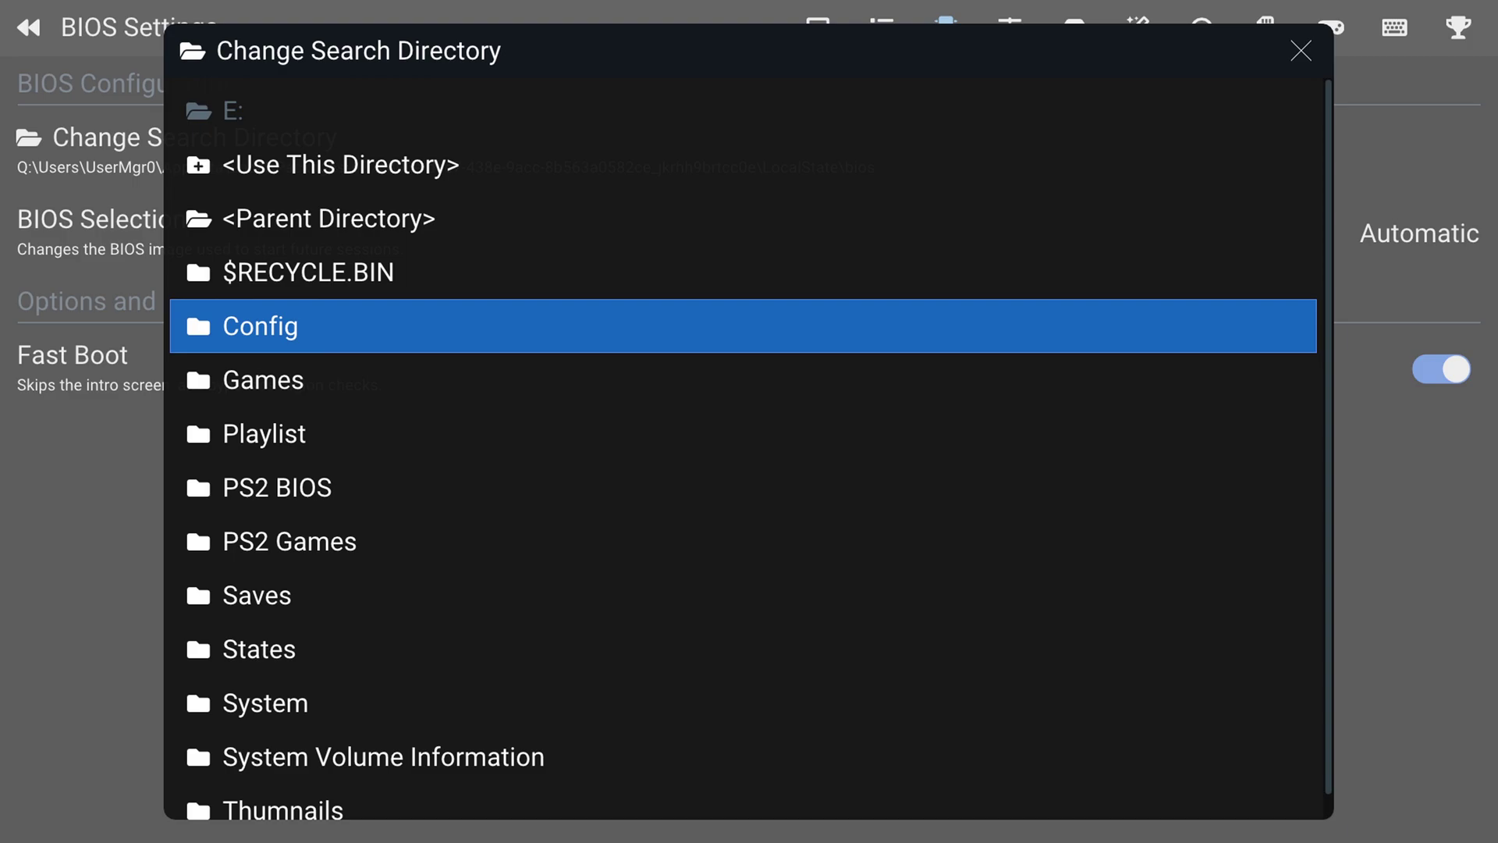
Step: Back out of the empty pcsx2 bios folder and set E:\PS2 BIOS as the BIOS directory
{"action": "key", "text": "Down"}
{"action": "key", "text": "Down"}
{"action": "key", "text": "Down"}
{"action": "key", "text": "Down"}
{"action": "key", "text": "Down"}
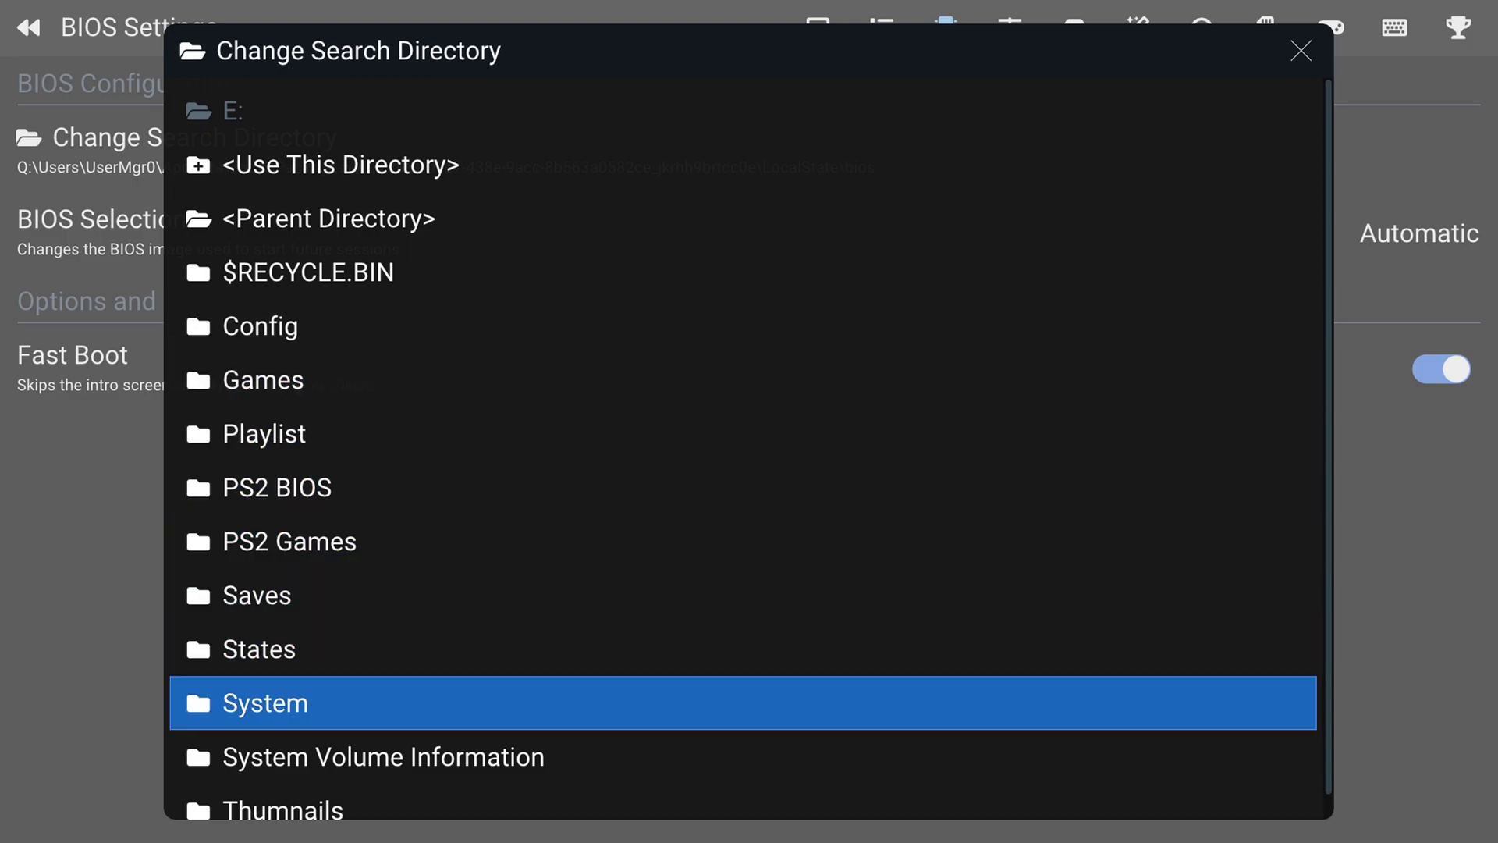
{"action": "key", "text": "Return"}
{"action": "key", "text": "Down"}
{"action": "key", "text": "Down"}
{"action": "key", "text": "Down"}
{"action": "key", "text": "Down"}
{"action": "key", "text": "Down"}
{"action": "key", "text": "Down"}
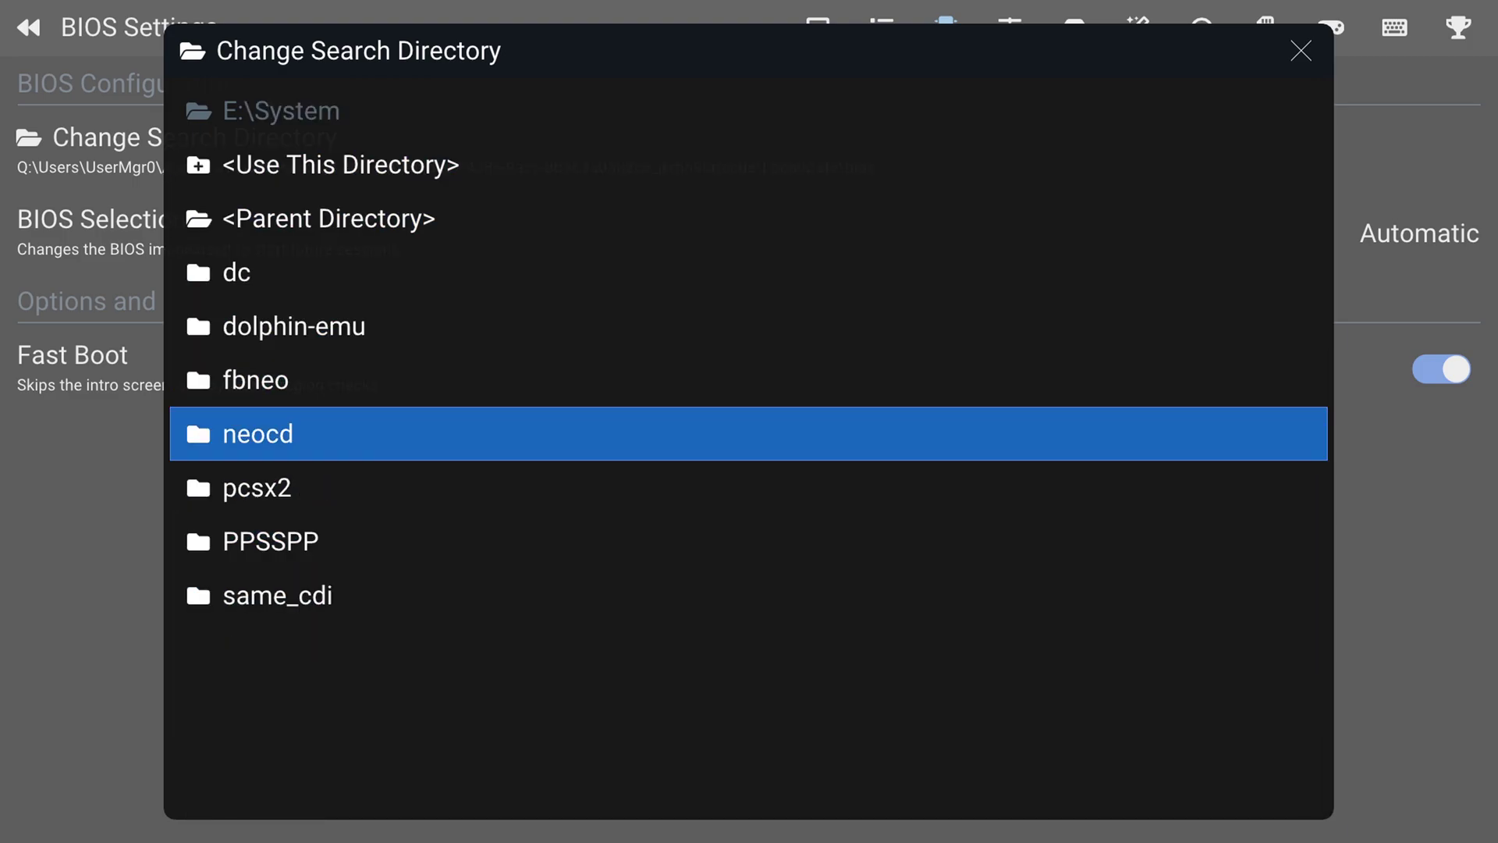
{"action": "key", "text": "Down"}
{"action": "key", "text": "Return"}
{"action": "key", "text": "Down"}
{"action": "key", "text": "Down"}
{"action": "key", "text": "Down"}
{"action": "key", "text": "Return"}
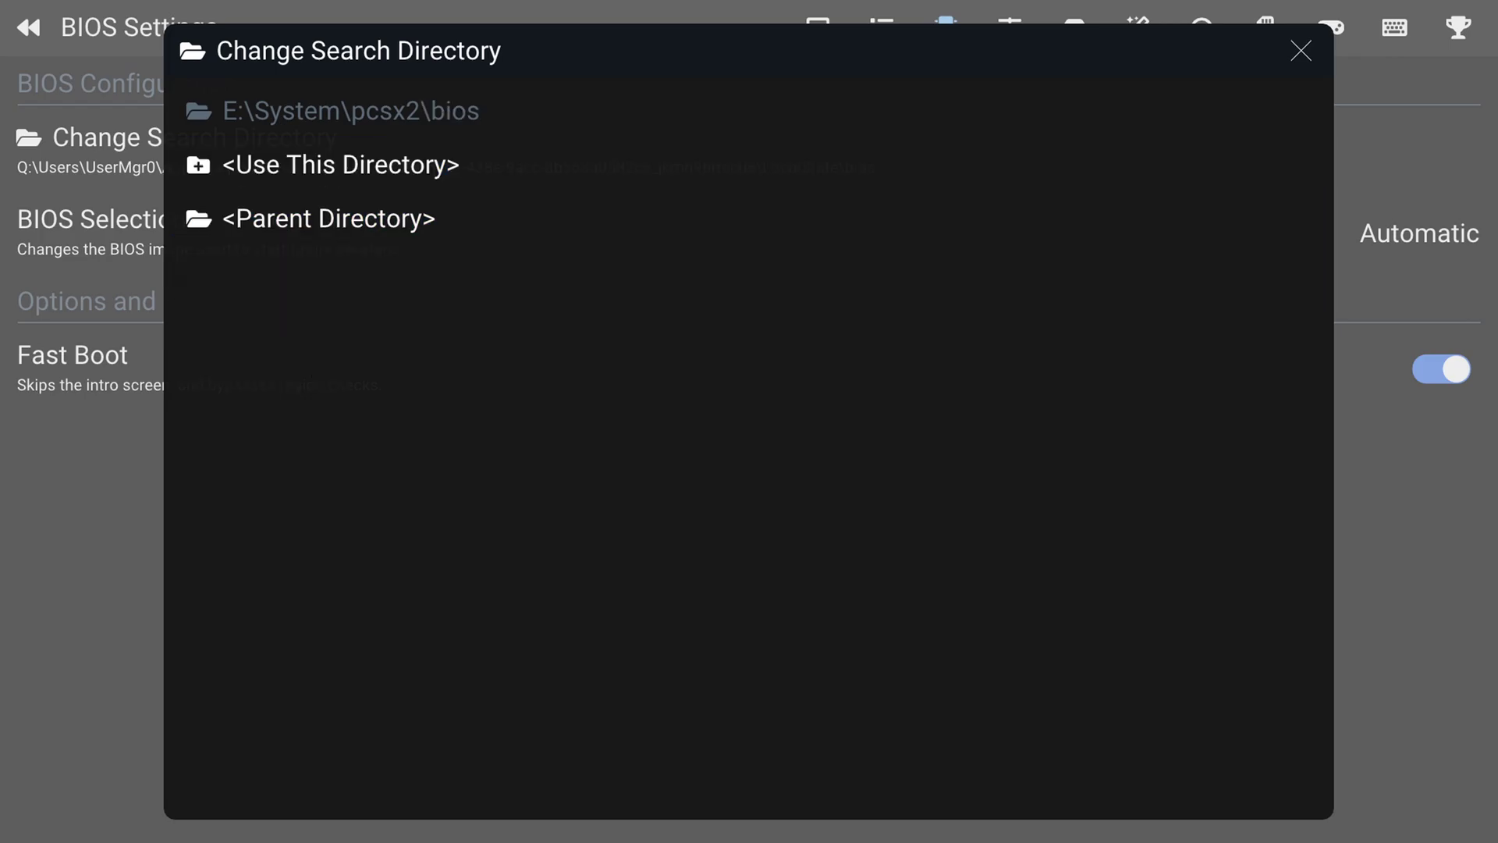
{"action": "key", "text": "BackSpace"}
{"action": "key", "text": "BackSpace"}
{"action": "key", "text": "BackSpace"}
{"action": "key", "text": "BackSpace"}
{"action": "key", "text": "Return"}
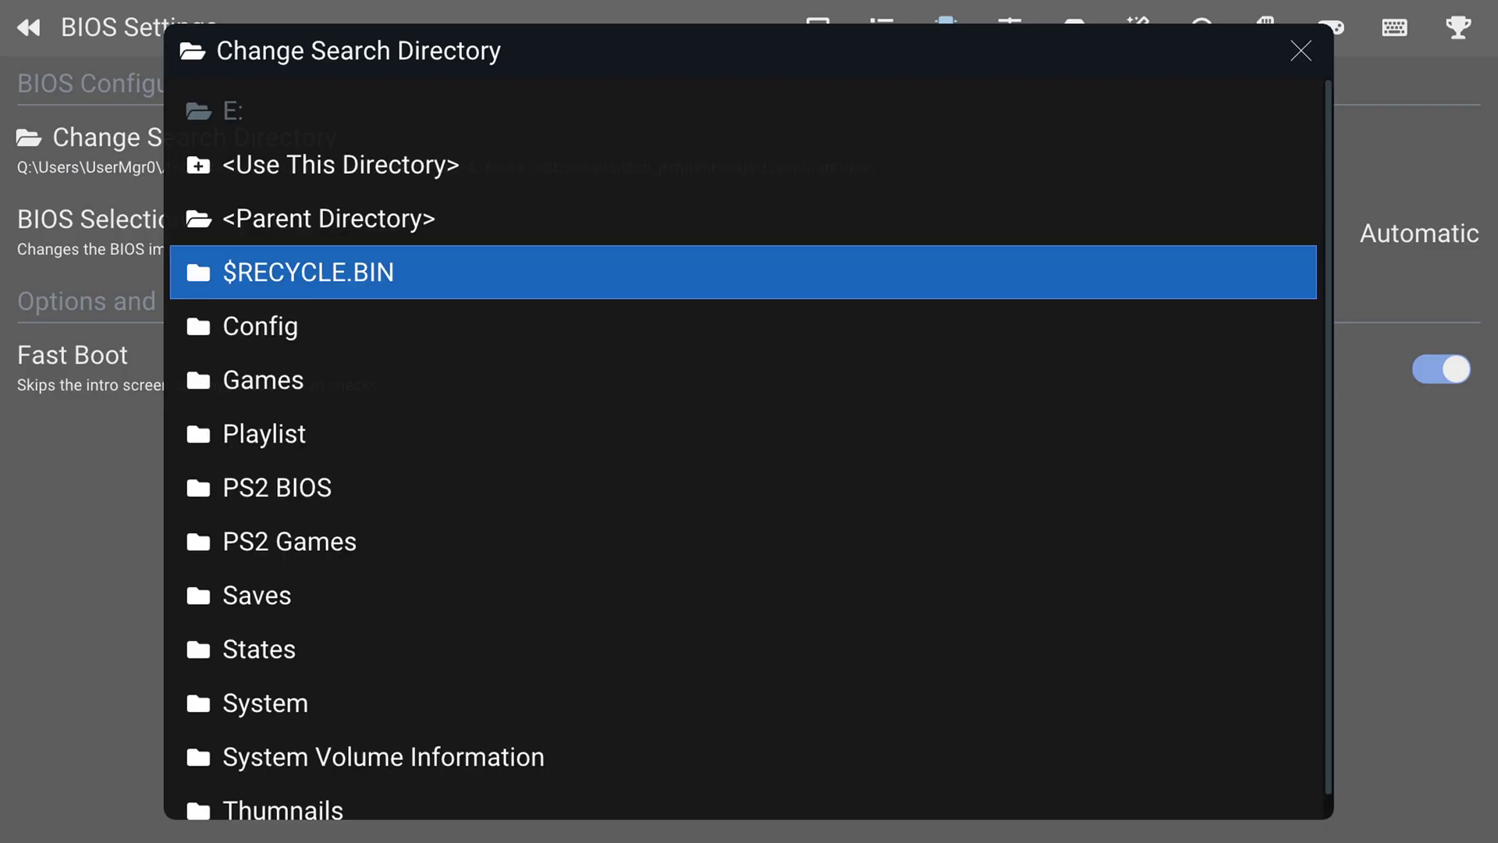
{"action": "key", "text": "Down"}
{"action": "key", "text": "Down"}
{"action": "key", "text": "Down"}
{"action": "key", "text": "Down"}
{"action": "key", "text": "Return"}
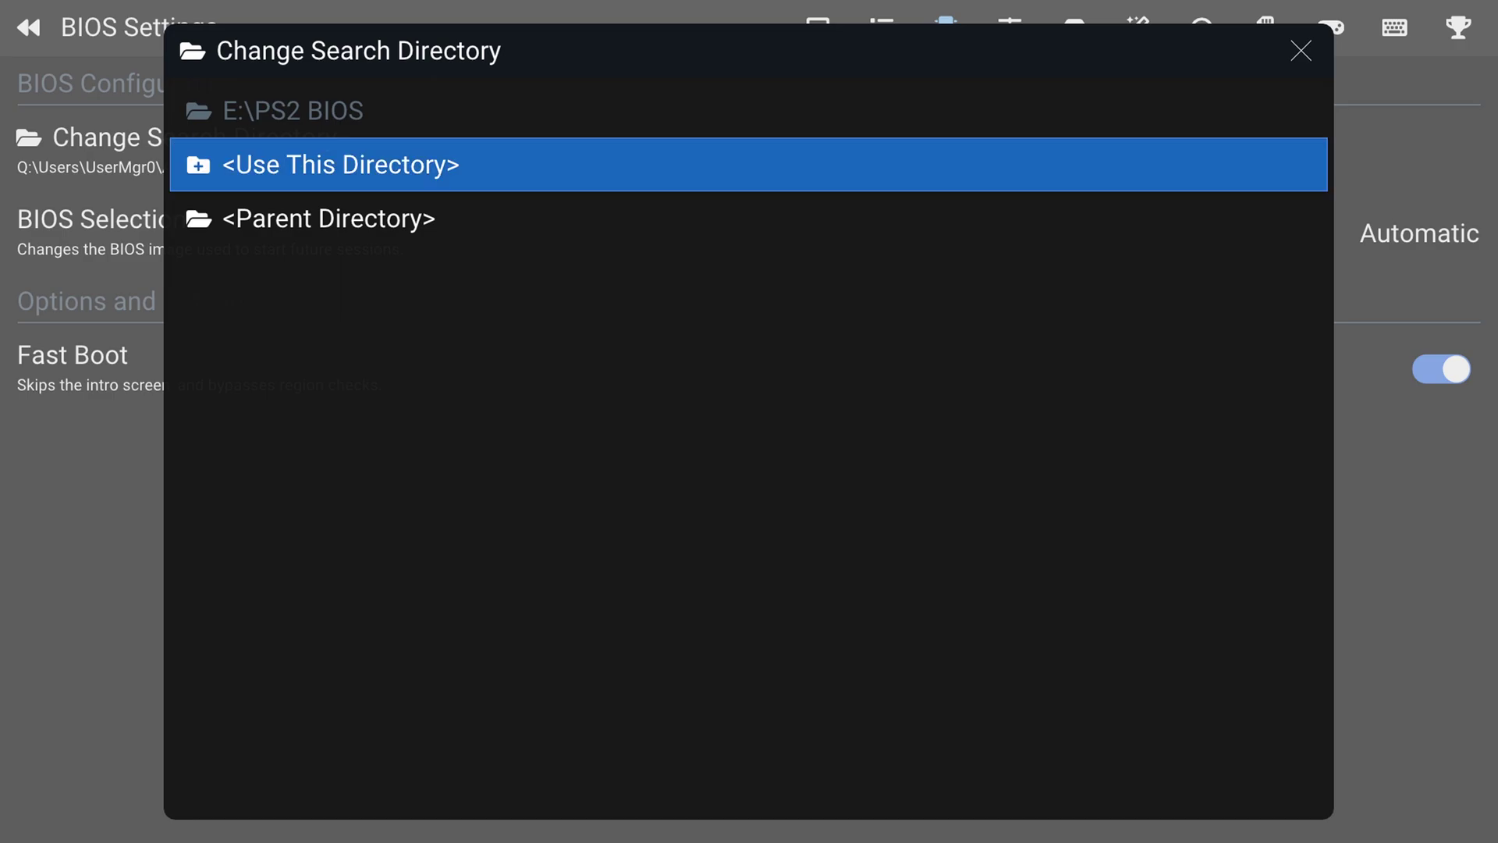
{"action": "key", "text": "Return"}
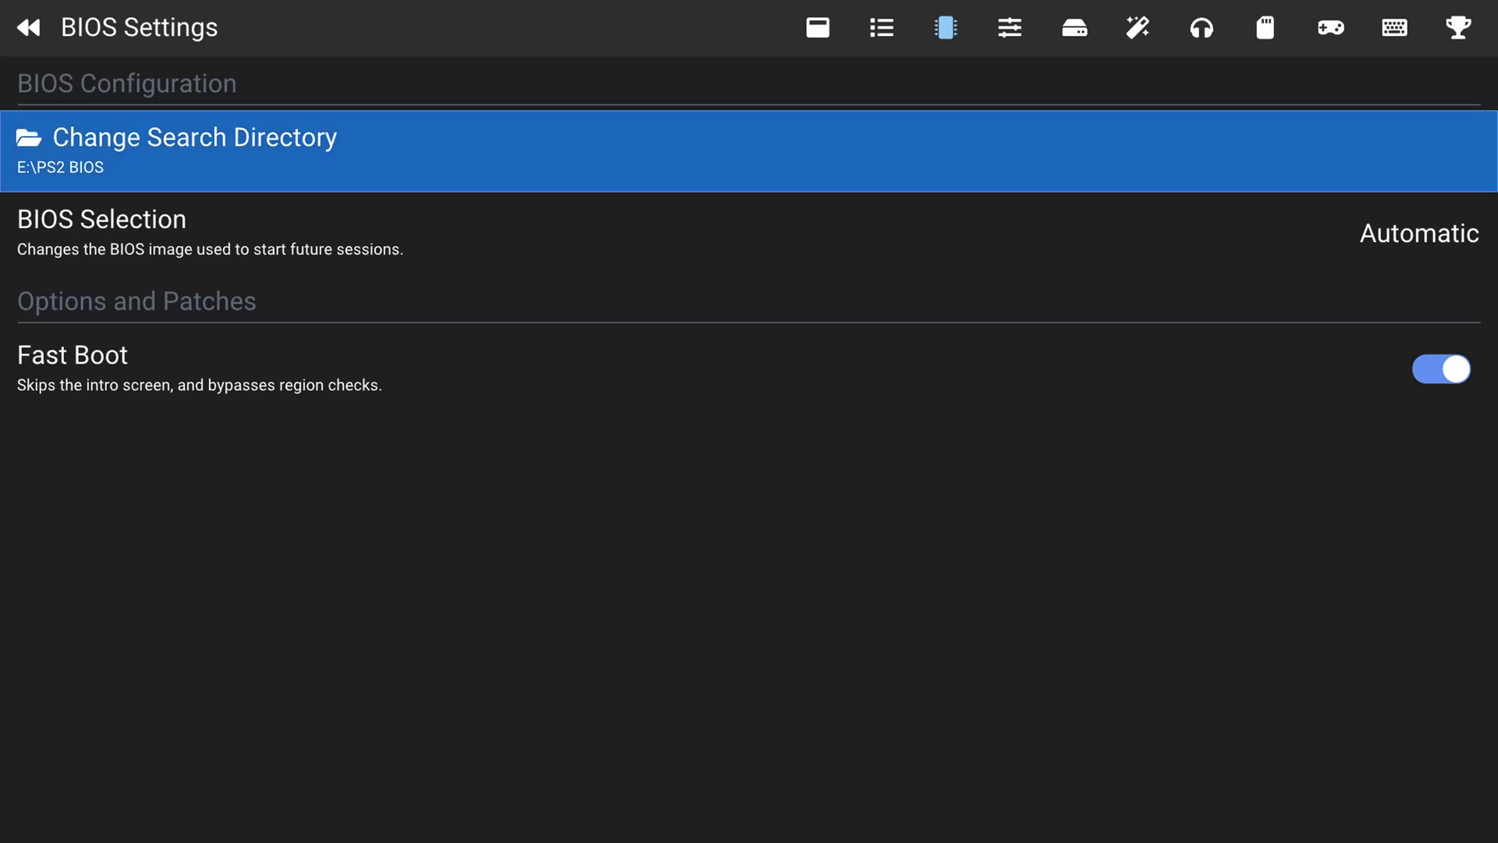
Step: Select the USA SCPH-50001_BIOS_V9_USA_170.BIN BIOS image and toggle Fast Boot
{"action": "key", "text": "Down"}
{"action": "key", "text": "Return"}
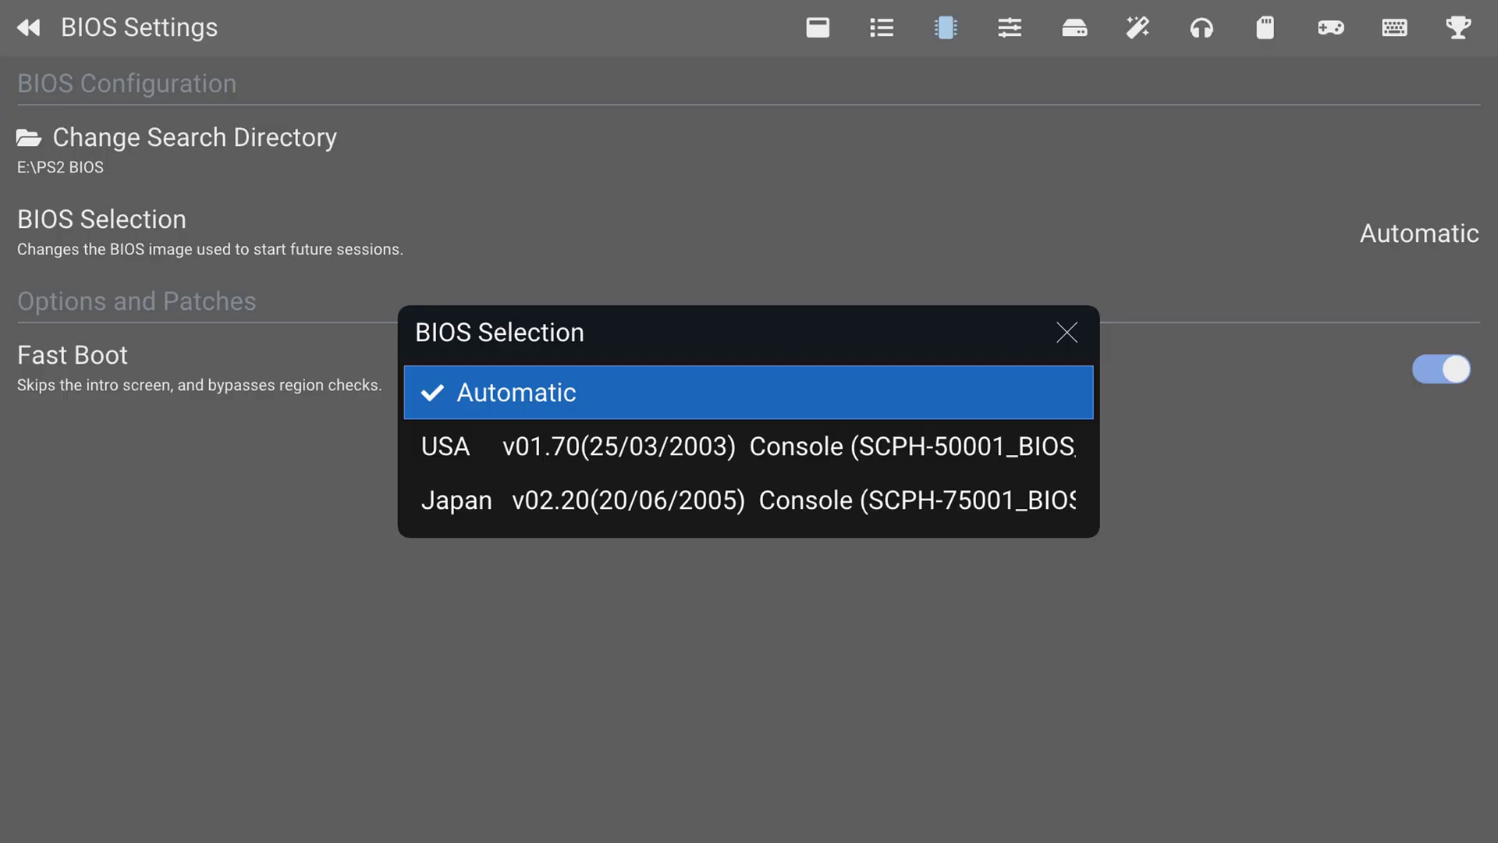
{"action": "key", "text": "Down"}
{"action": "key", "text": "Down"}
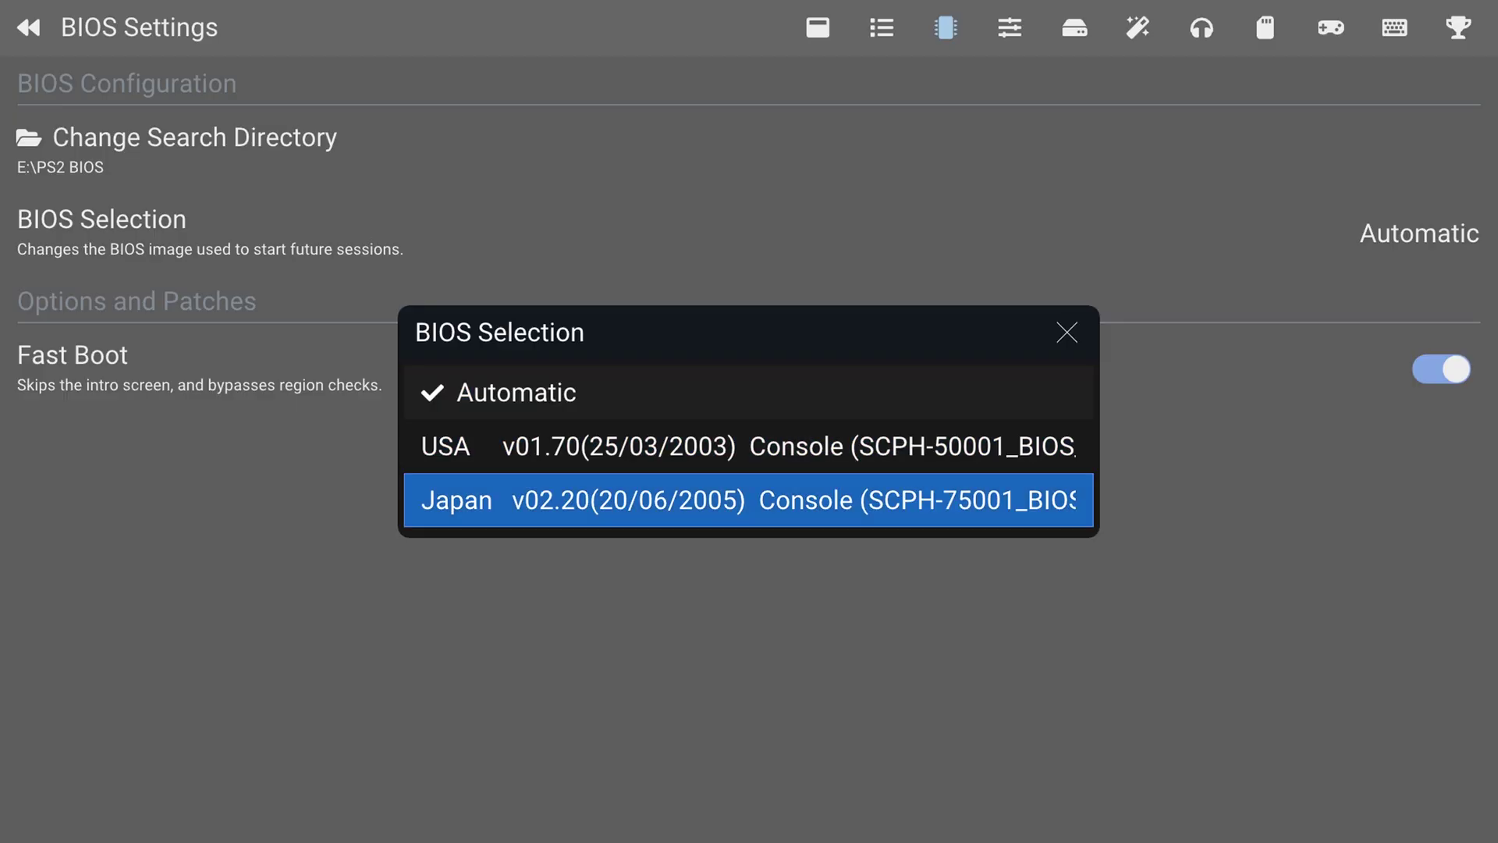
{"action": "key", "text": "Up"}
{"action": "key", "text": "Down"}
{"action": "key", "text": "Up"}
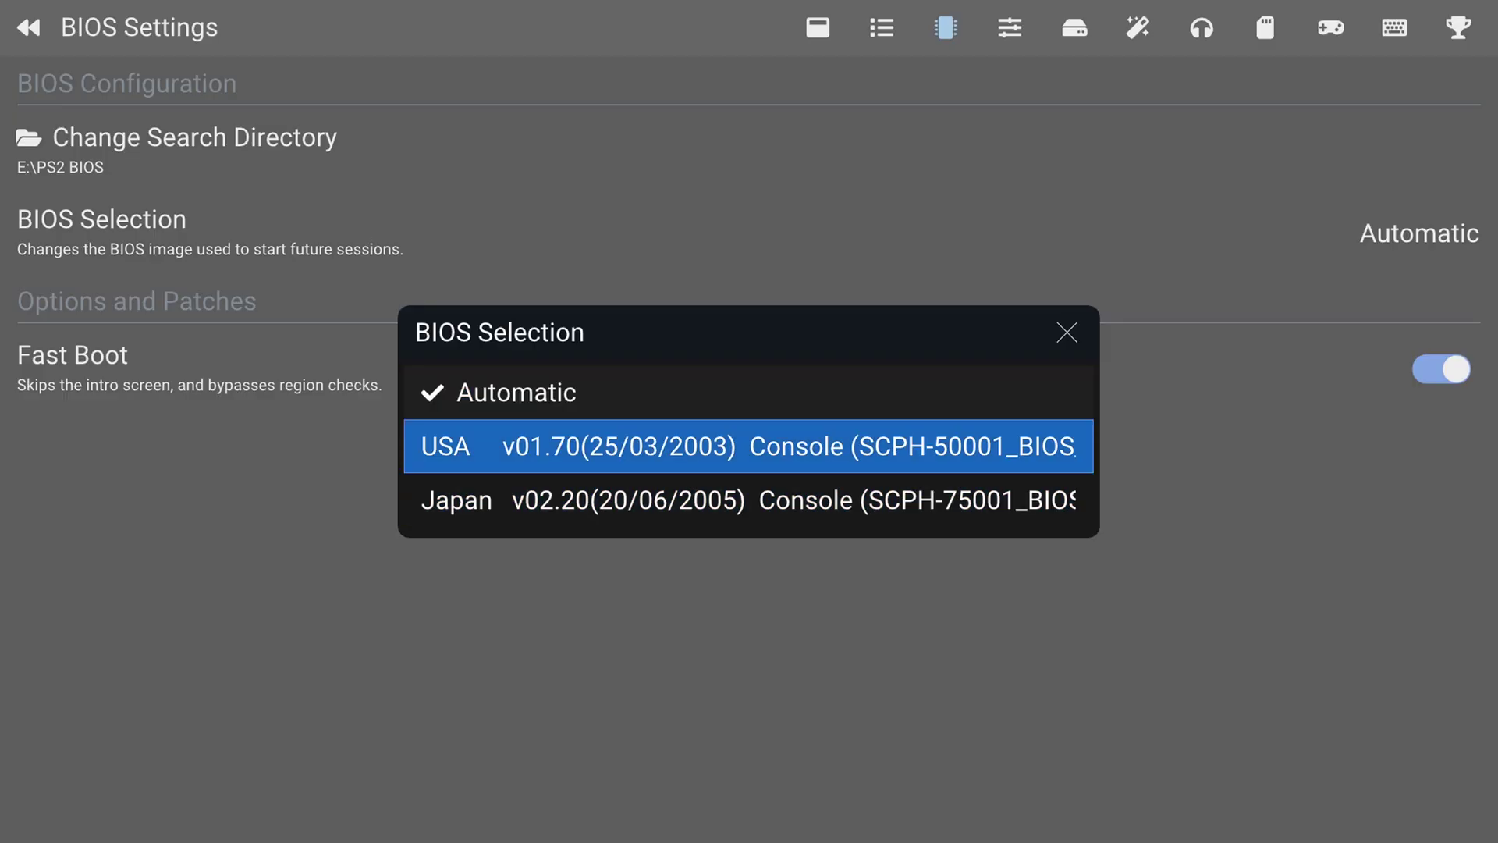
{"action": "key", "text": "Down"}
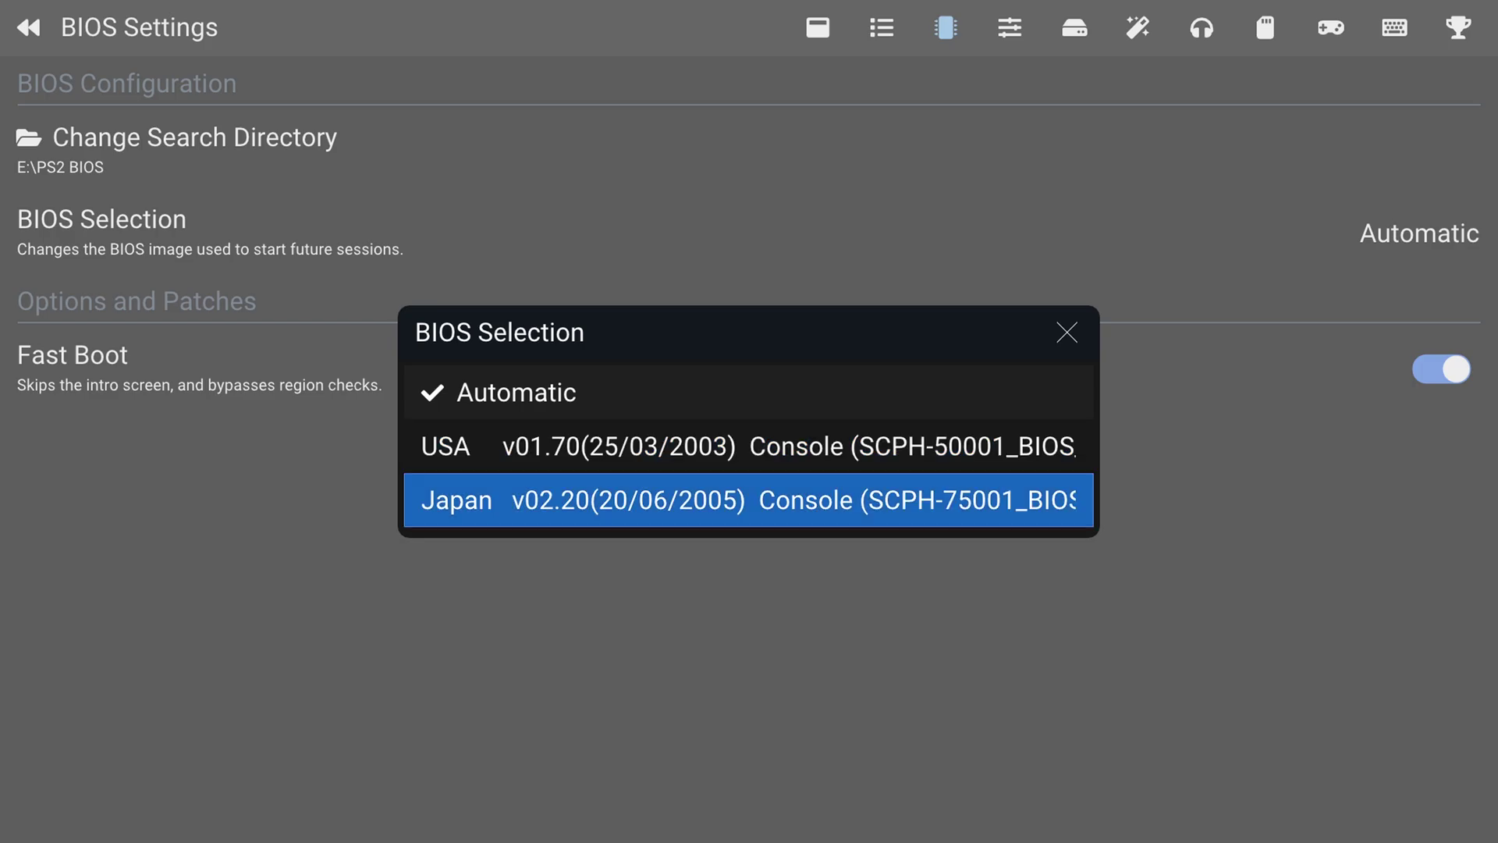
{"action": "key", "text": "Up"}
{"action": "key", "text": "Return"}
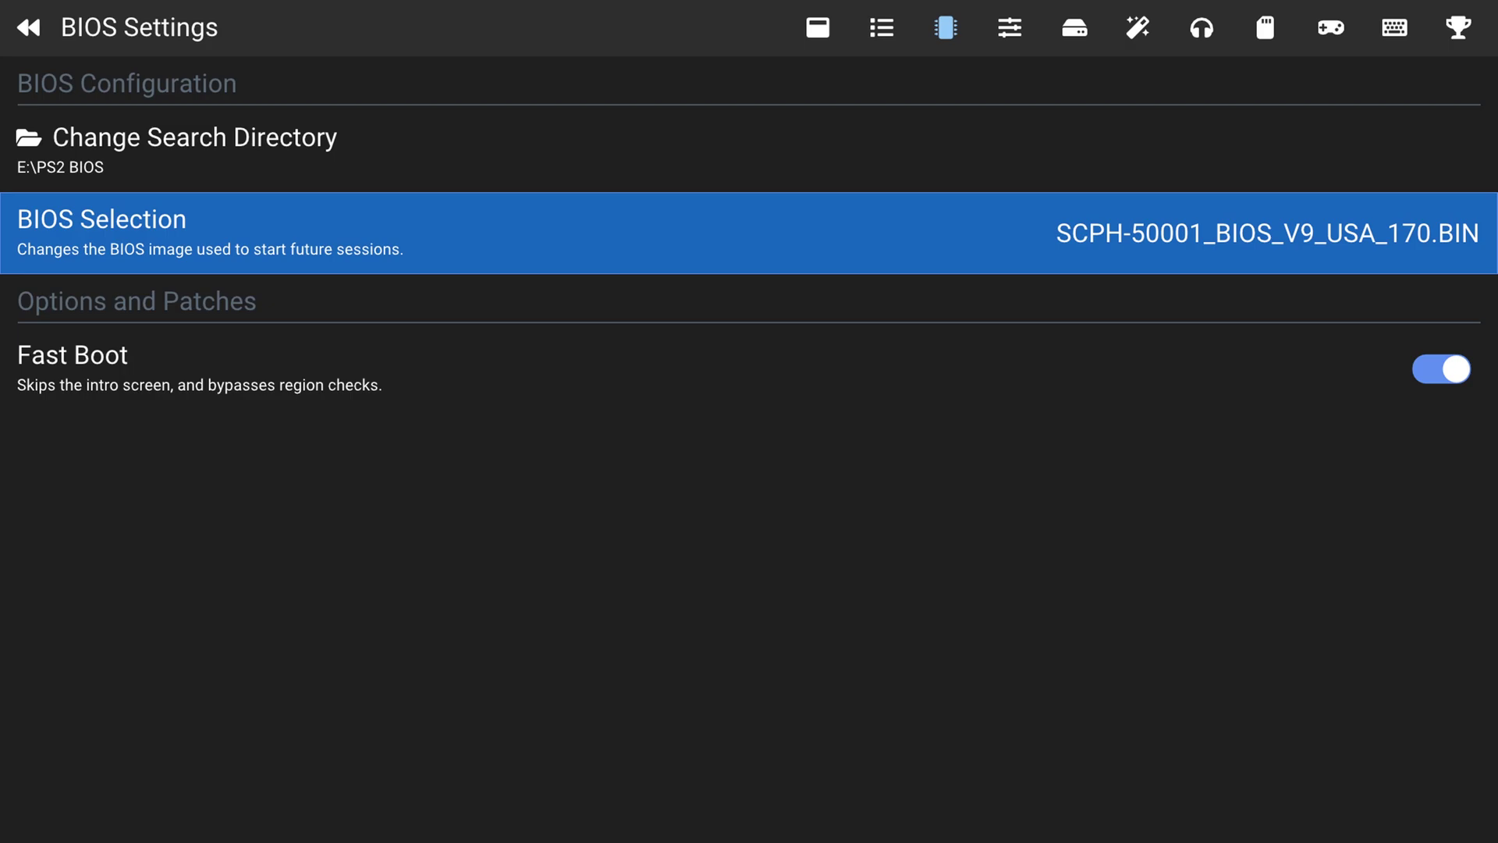
{"action": "key", "text": "Down"}
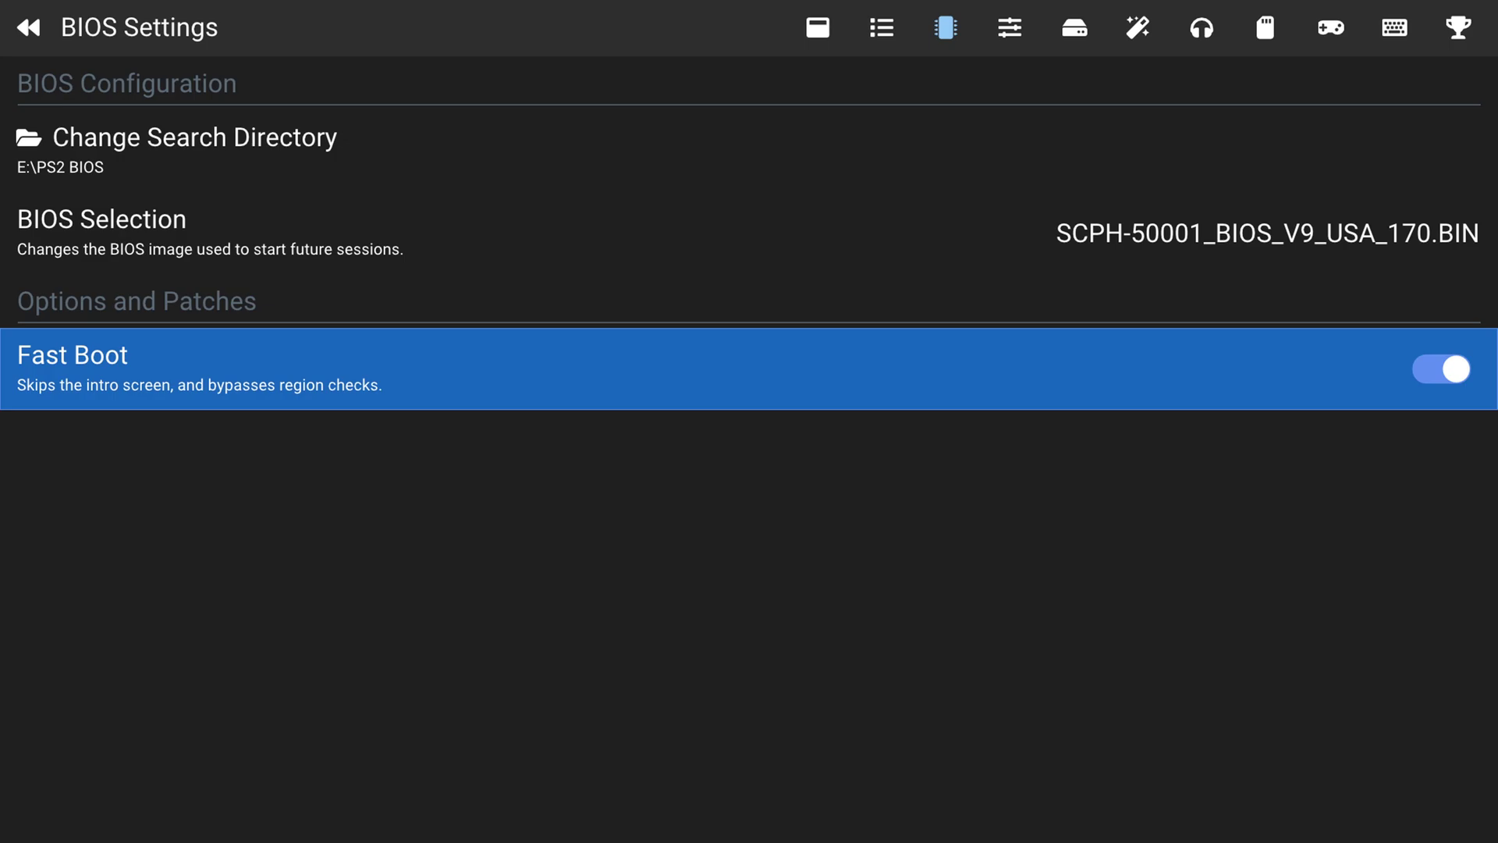
{"action": "key", "text": "Return"}
{"action": "key", "text": "Return"}
Step: Leave settings, browse the game list, then return and choose Start BIOS
{"action": "key", "text": "Escape"}
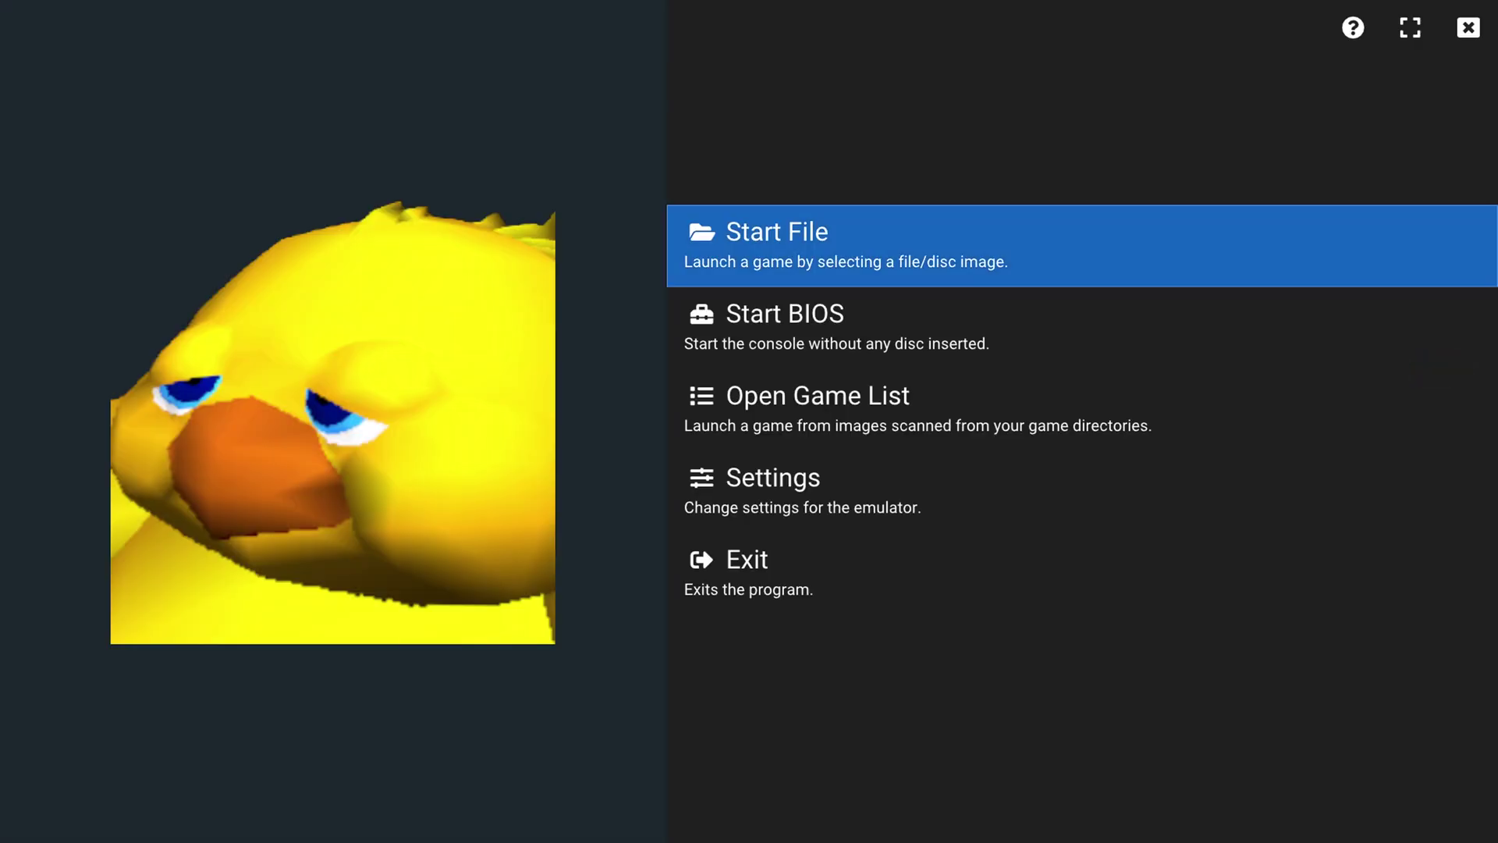
{"action": "key", "text": "Down"}
{"action": "key", "text": "Down"}
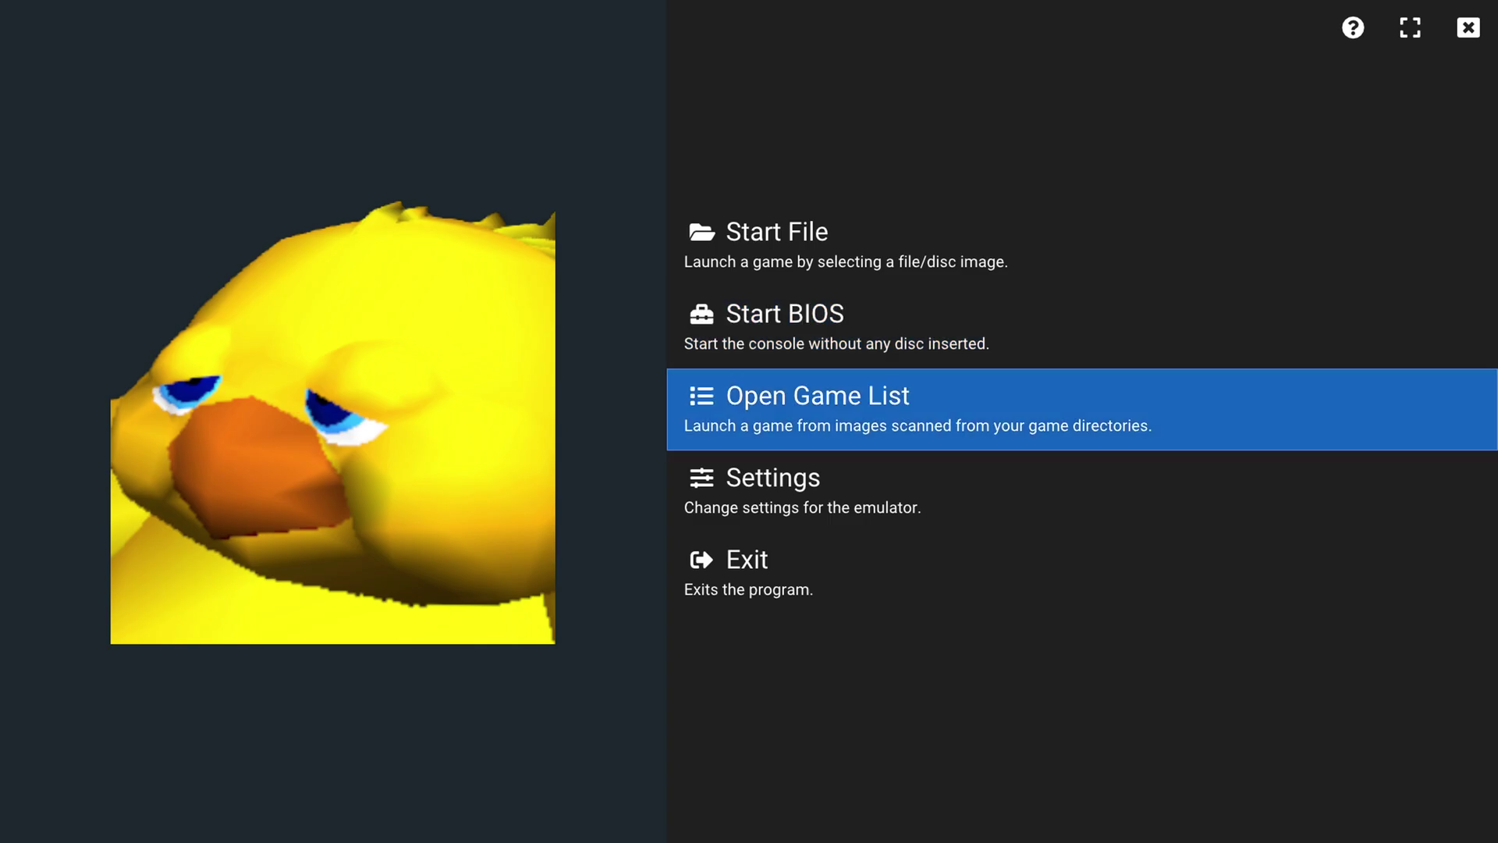
{"action": "key", "text": "Return"}
{"action": "key", "text": "Down"}
{"action": "key", "text": "Down"}
{"action": "key", "text": "Down"}
{"action": "key", "text": "Down"}
{"action": "key", "text": "Down"}
{"action": "key", "text": "Down"}
{"action": "key", "text": "Down"}
{"action": "key", "text": "Down"}
{"action": "key", "text": "Down"}
{"action": "key", "text": "Down"}
{"action": "key", "text": "Down"}
{"action": "key", "text": "Down"}
{"action": "key", "text": "Down"}
{"action": "key", "text": "Down"}
{"action": "key", "text": "Down"}
{"action": "key", "text": "Down"}
{"action": "key", "text": "Down"}
{"action": "key", "text": "Down"}
{"action": "key", "text": "Down"}
{"action": "key", "text": "Down"}
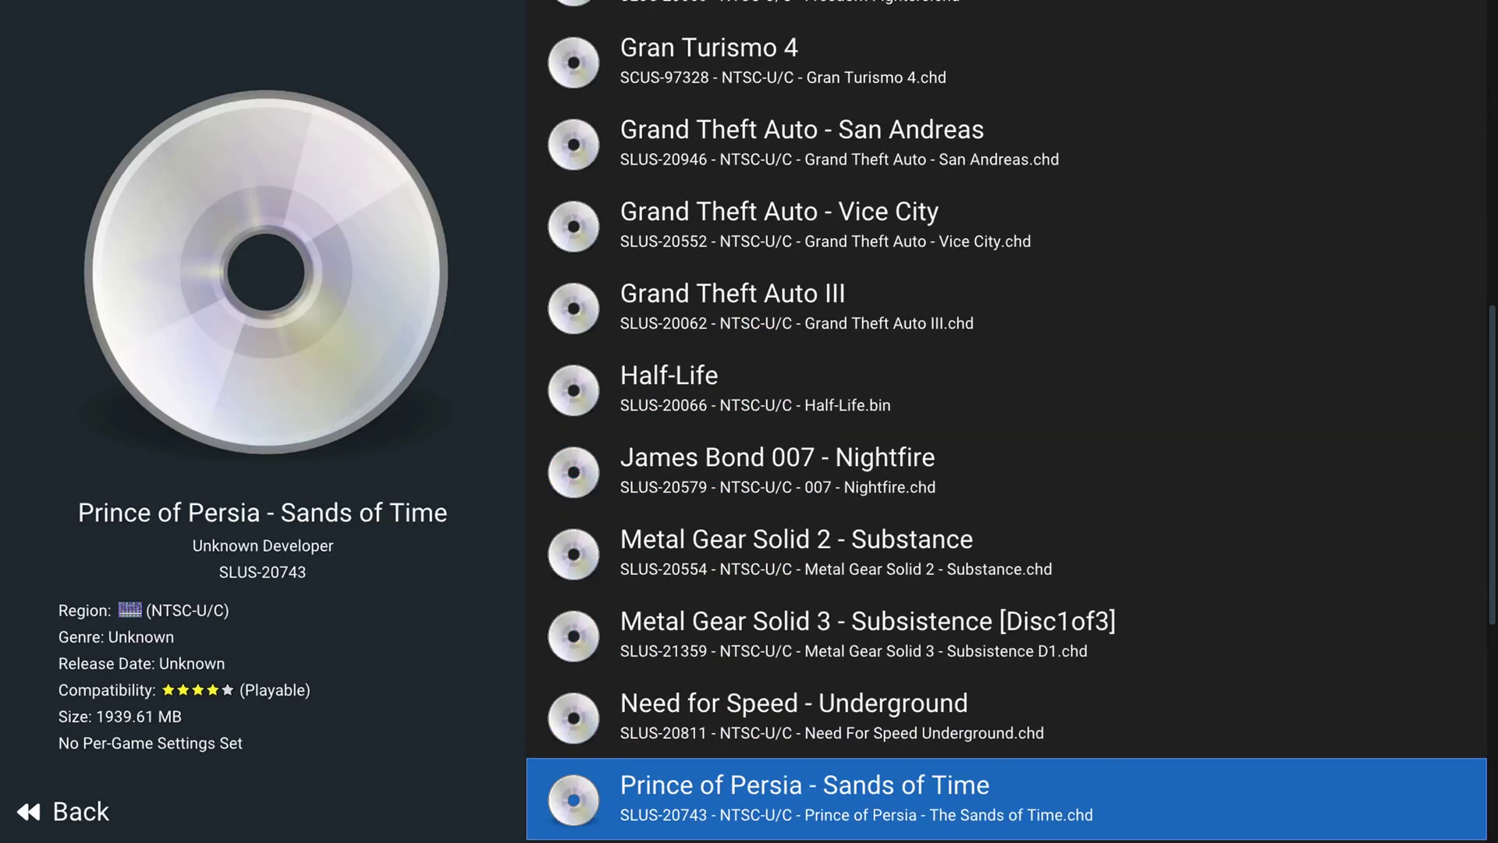
{"action": "key", "text": "Up"}
{"action": "key", "text": "Up"}
{"action": "key", "text": "Up"}
{"action": "key", "text": "Up"}
{"action": "key", "text": "Up"}
{"action": "key", "text": "Up"}
{"action": "key", "text": "Up"}
{"action": "key", "text": "Up"}
{"action": "key", "text": "Up"}
{"action": "key", "text": "Up"}
{"action": "key", "text": "Up"}
{"action": "key", "text": "Up"}
{"action": "key", "text": "Up"}
{"action": "key", "text": "Up"}
{"action": "key", "text": "Up"}
{"action": "key", "text": "Up"}
{"action": "key", "text": "Up"}
{"action": "key", "text": "Up"}
{"action": "key", "text": "Up"}
{"action": "key", "text": "Up"}
{"action": "key", "text": "Up"}
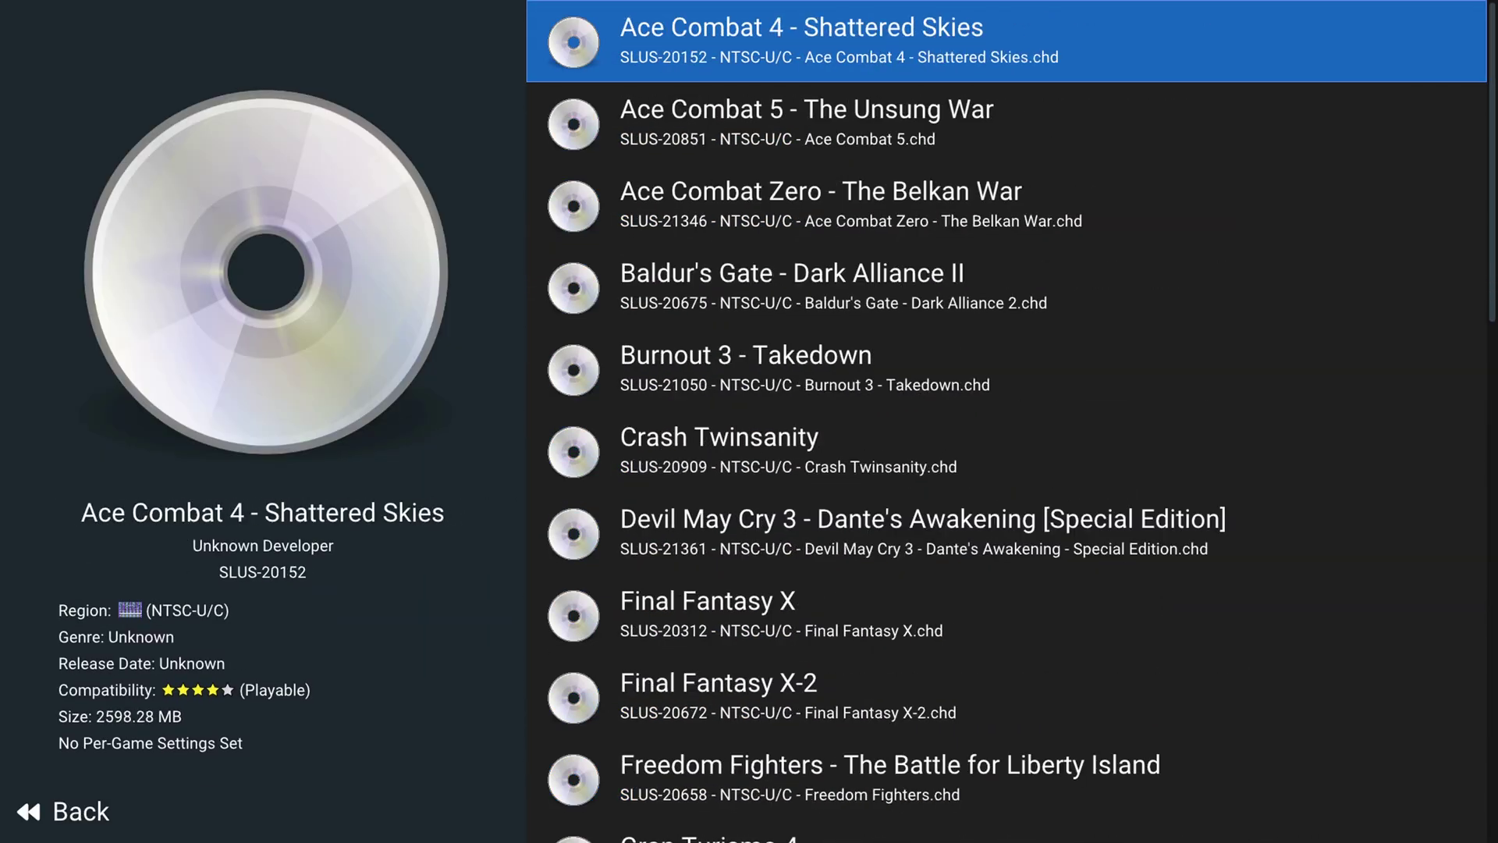
{"action": "key", "text": "Escape"}
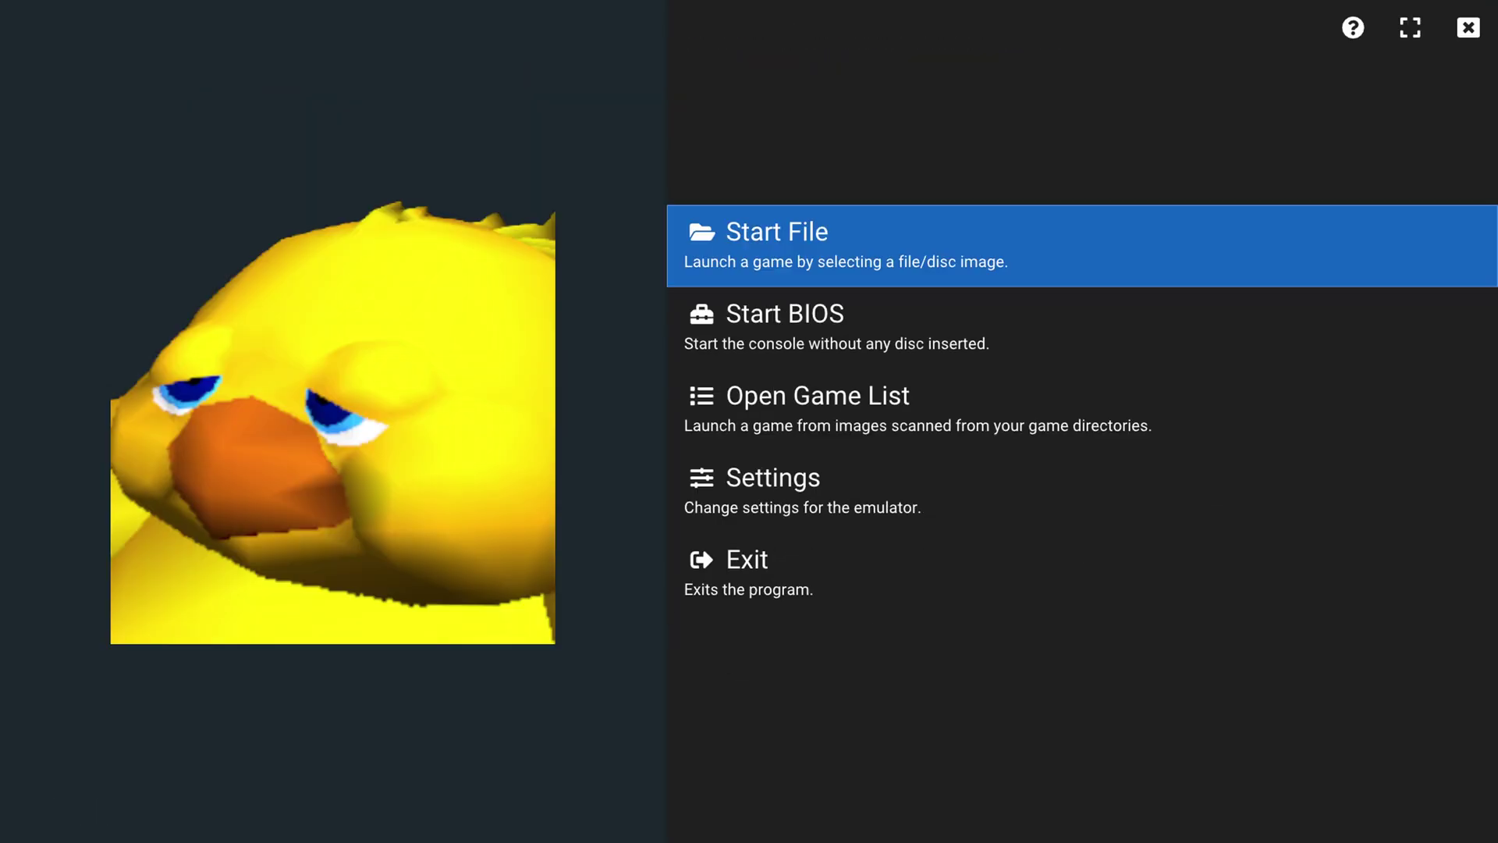
{"action": "key", "text": "Down"}
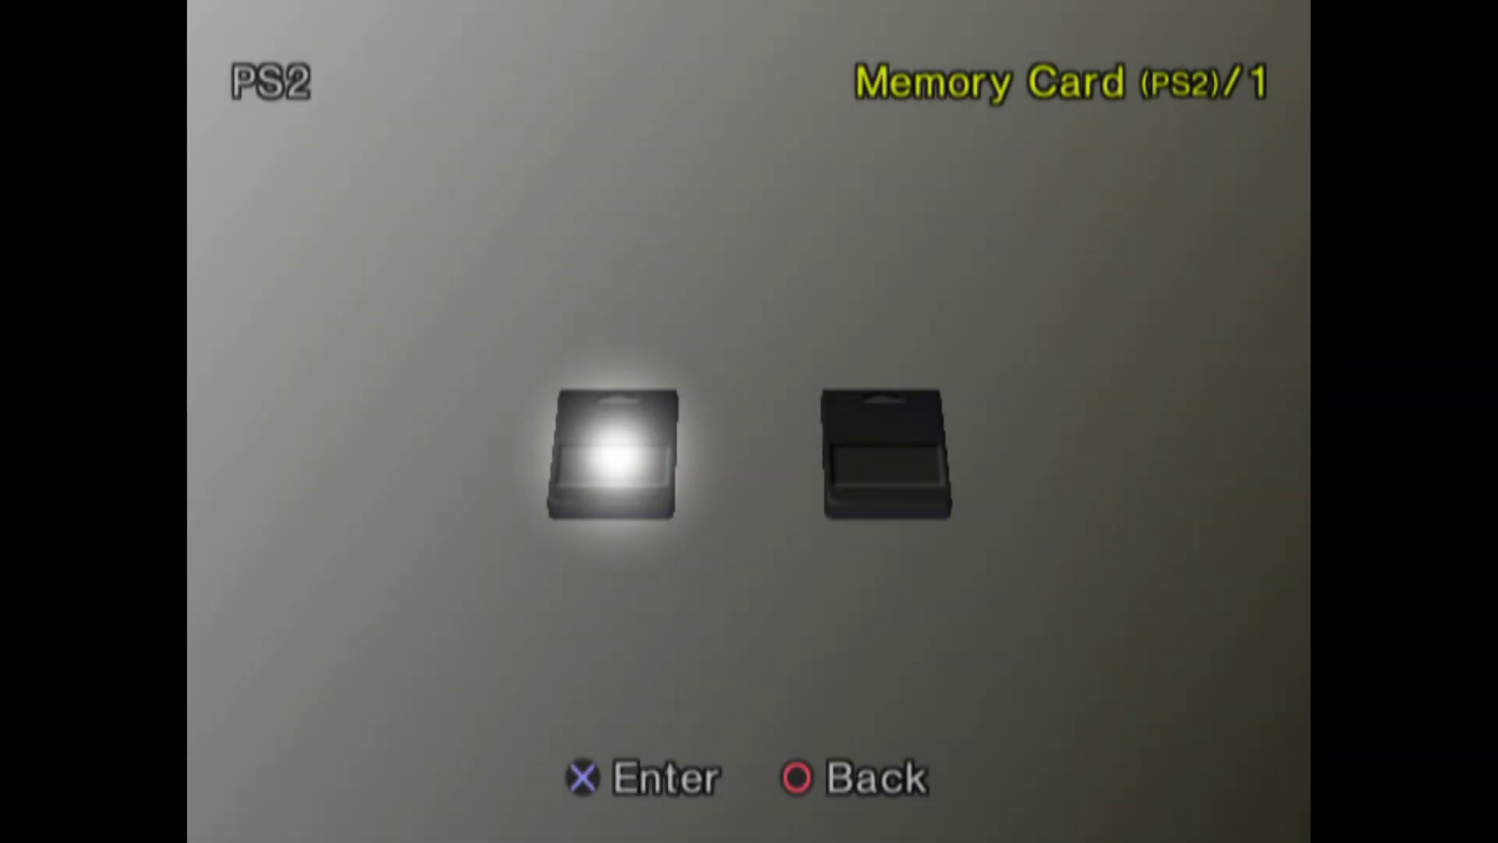
Step: Open memory cards 1 and 2 and format each when prompted
{"action": "key", "text": "Return"}
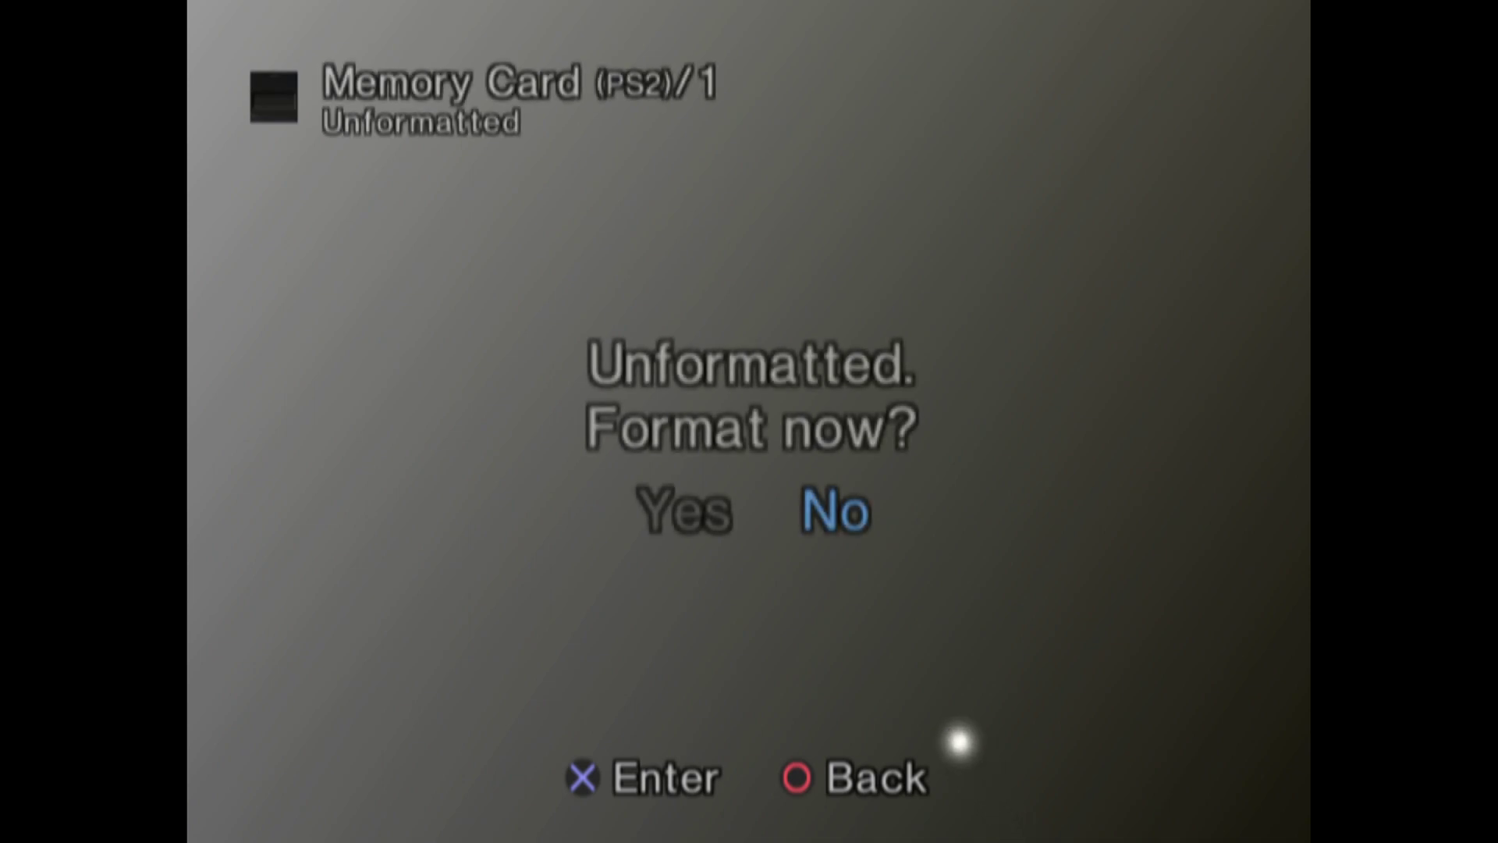
{"action": "key", "text": "Left"}
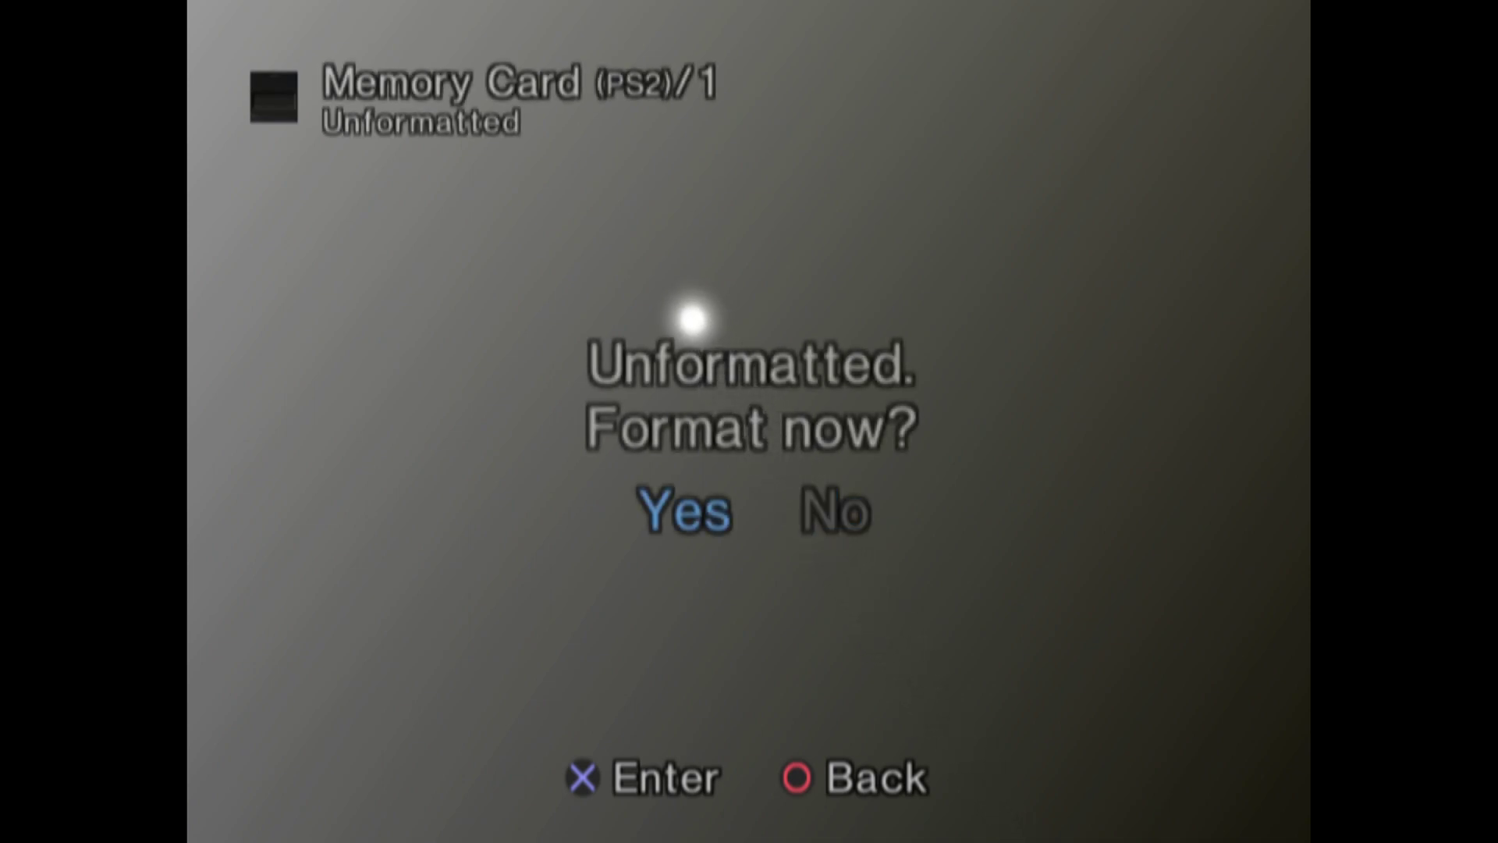
{"action": "key", "text": "Return"}
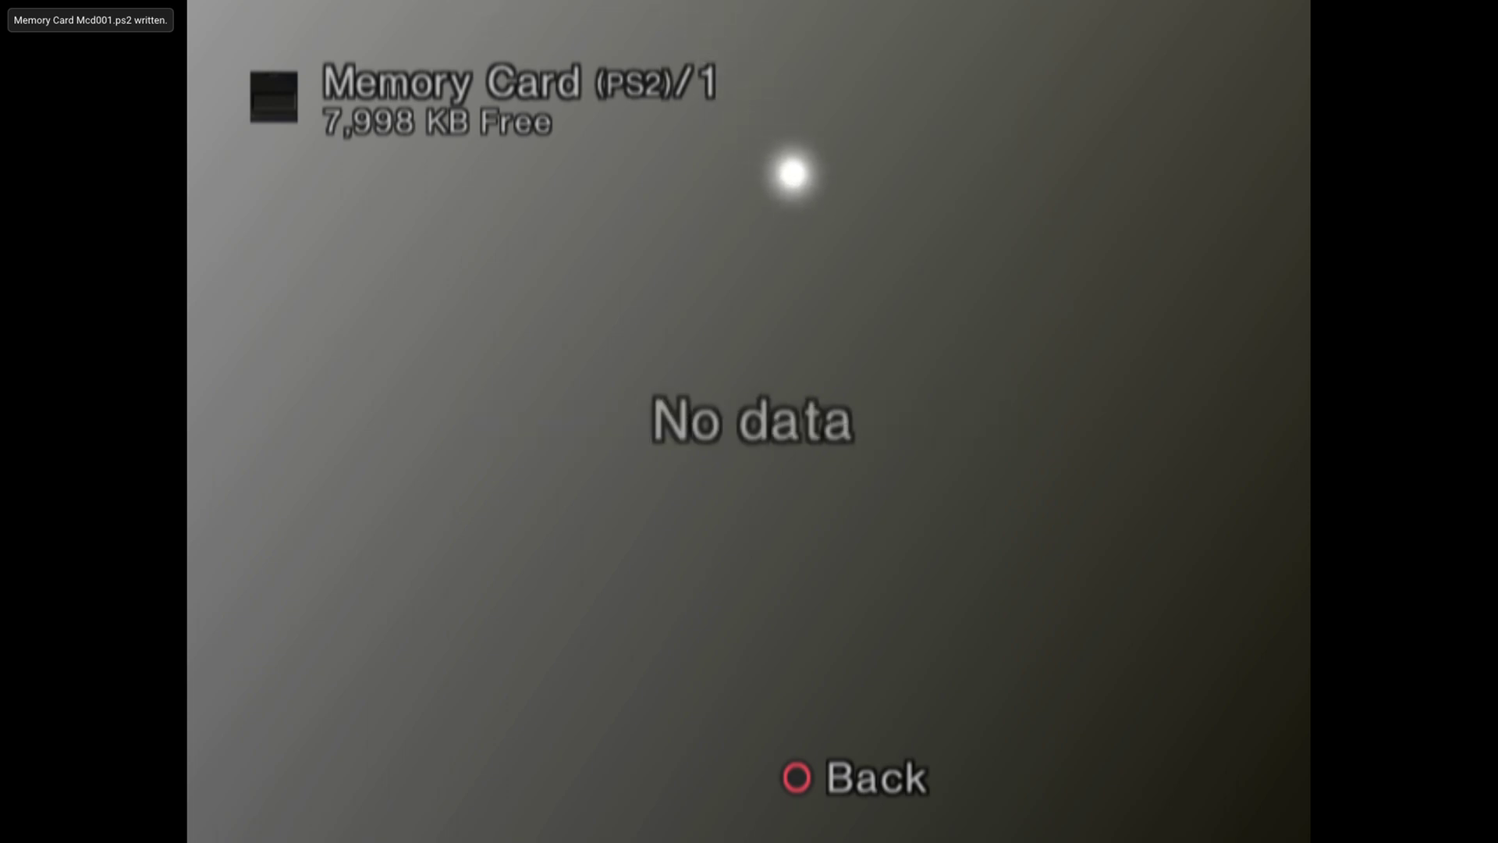
{"action": "key", "text": "Escape"}
{"action": "key", "text": "Right"}
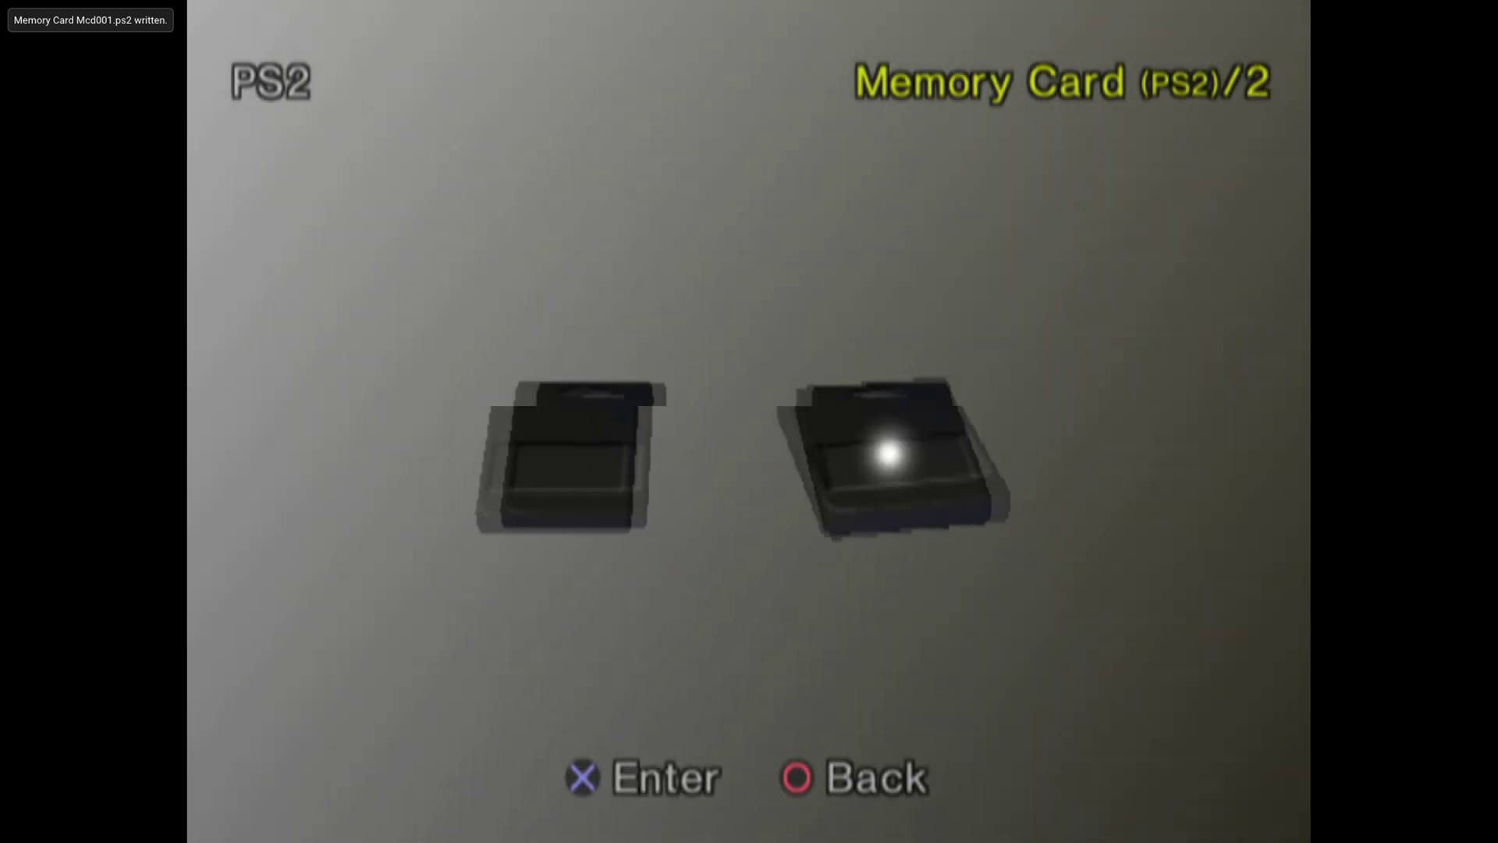
{"action": "key", "text": "Return"}
{"action": "key", "text": "Left"}
{"action": "key", "text": "Return"}
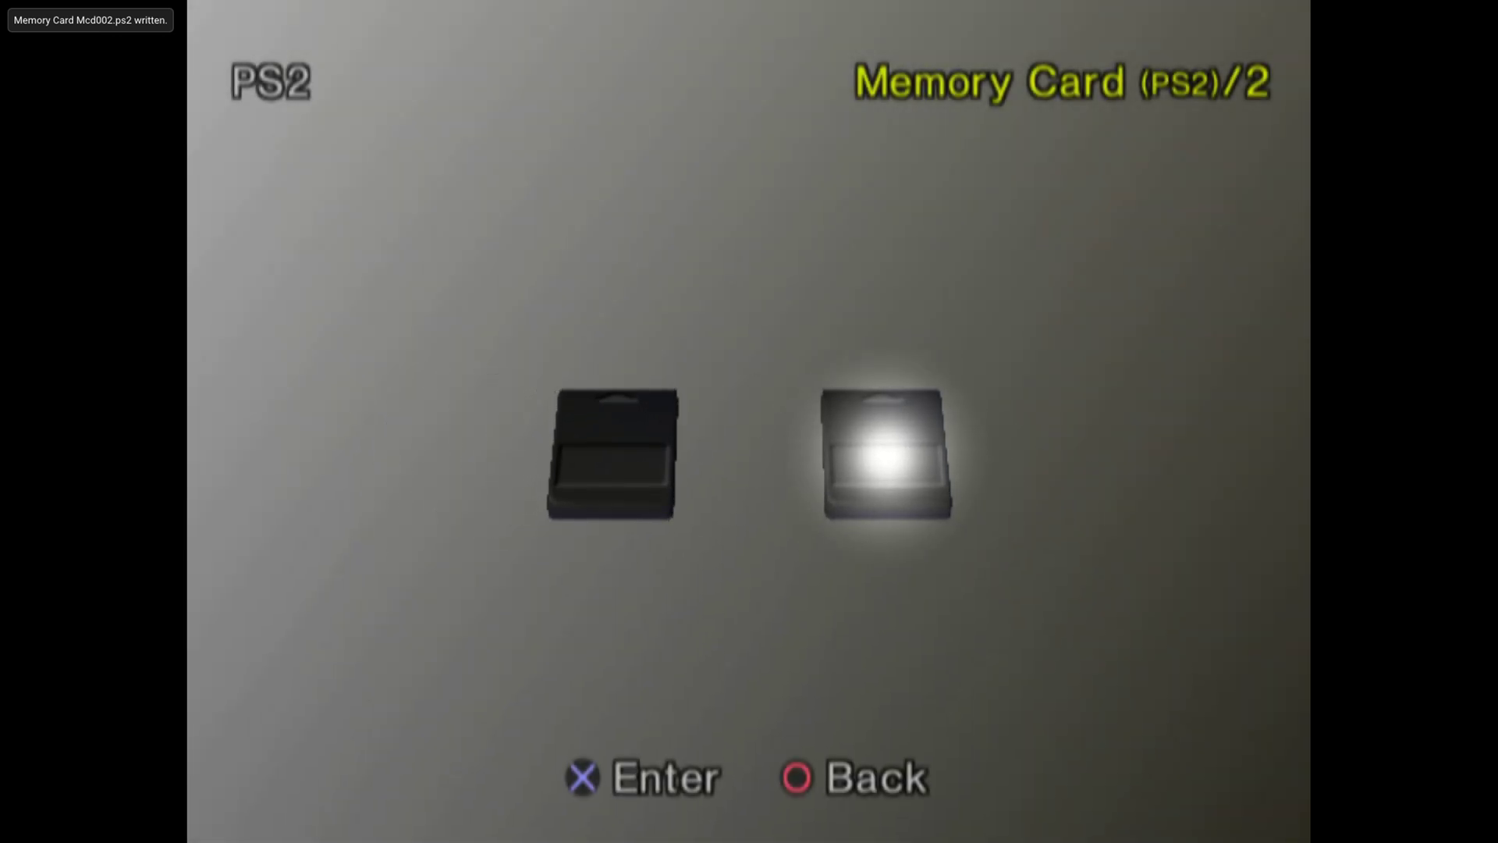
Step: Switch back and forth between memory card 1 and memory card 2
{"action": "key", "text": "Left"}
{"action": "key", "text": "Right"}
{"action": "key", "text": "Left"}
{"action": "key", "text": "Right"}
{"action": "key", "text": "Left"}
{"action": "key", "text": "Right"}
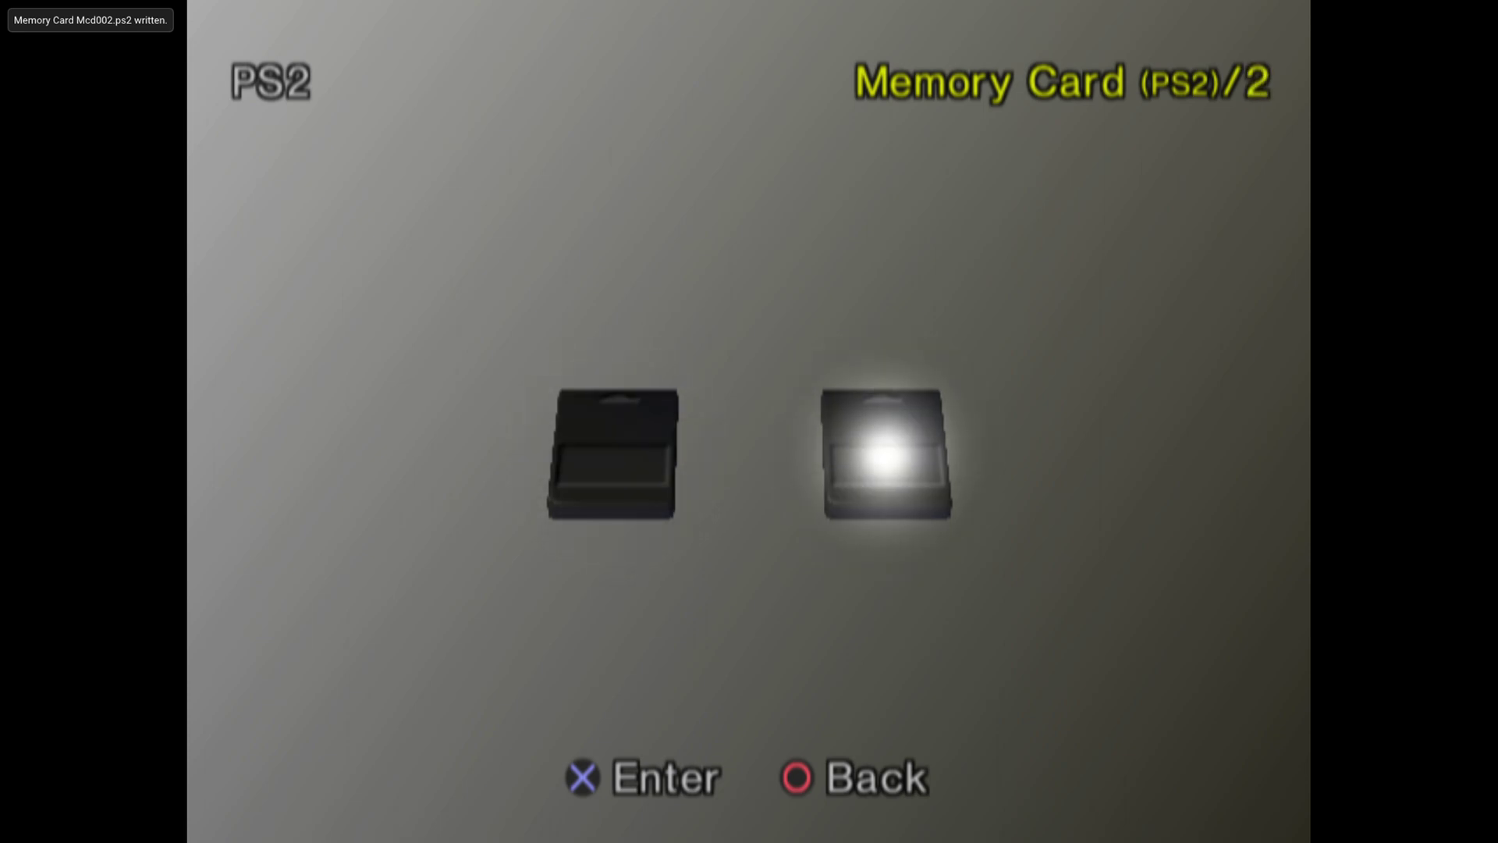
{"action": "key", "text": "Left"}
{"action": "key", "text": "Right"}
{"action": "key", "text": "Left"}
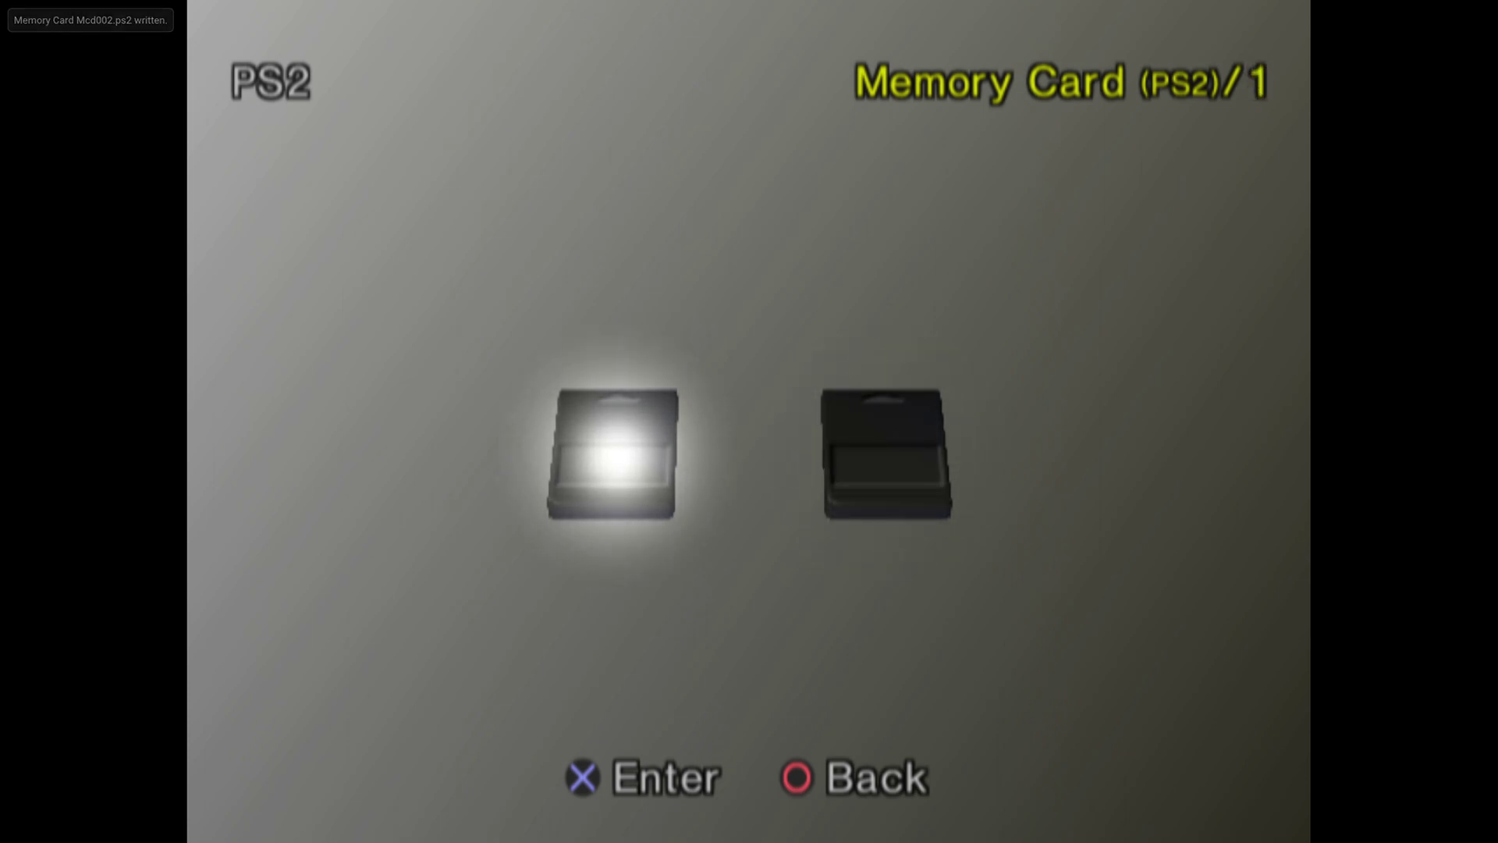
{"action": "key", "text": "Right"}
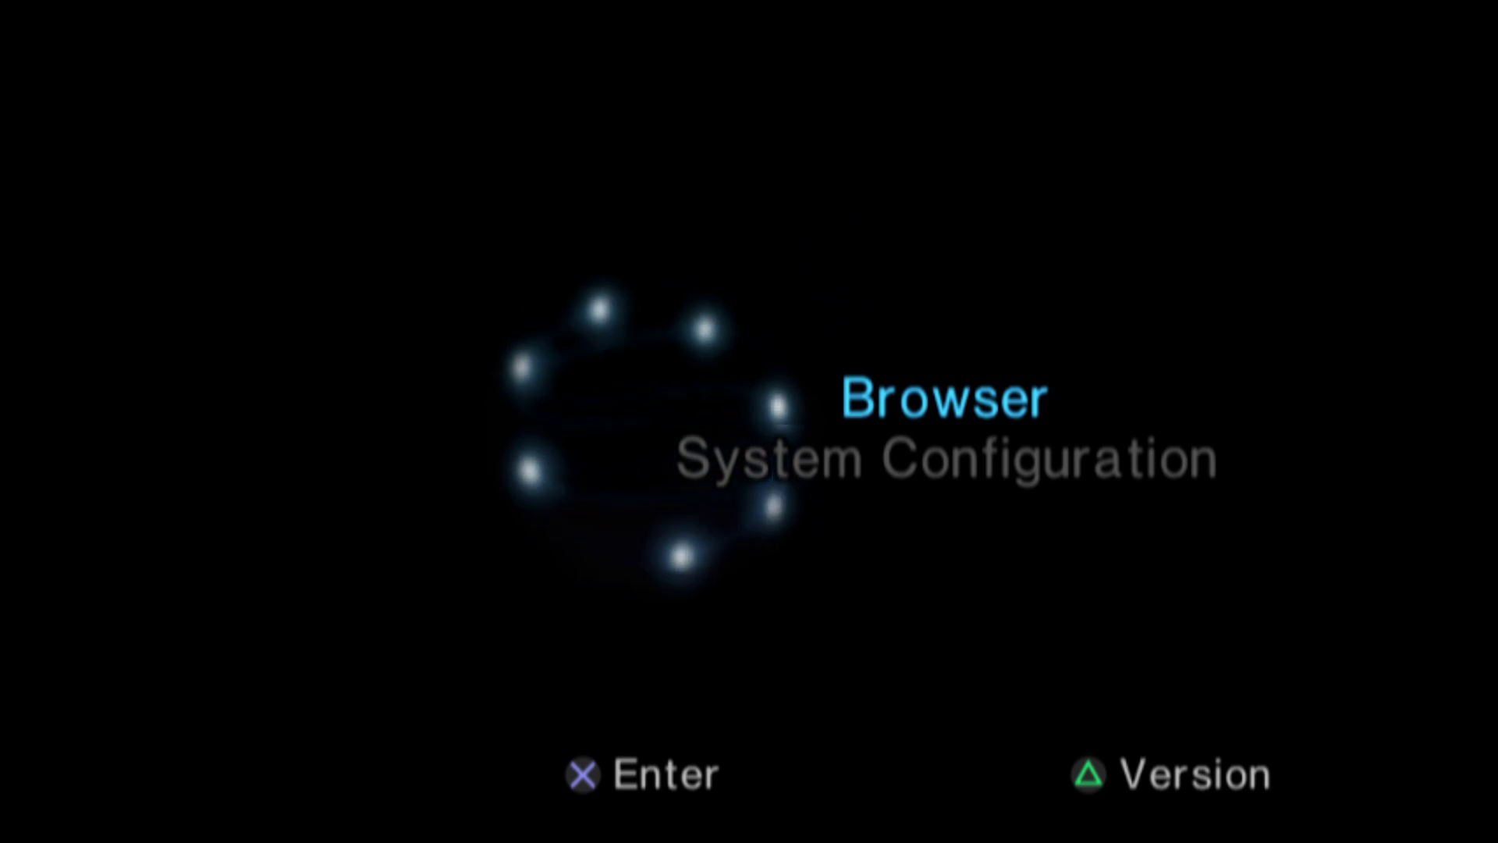
Step: Exit the BIOS session and launch Freedom Fighters - The Battle for Liberty Island from the game list
{"action": "key", "text": "Escape"}
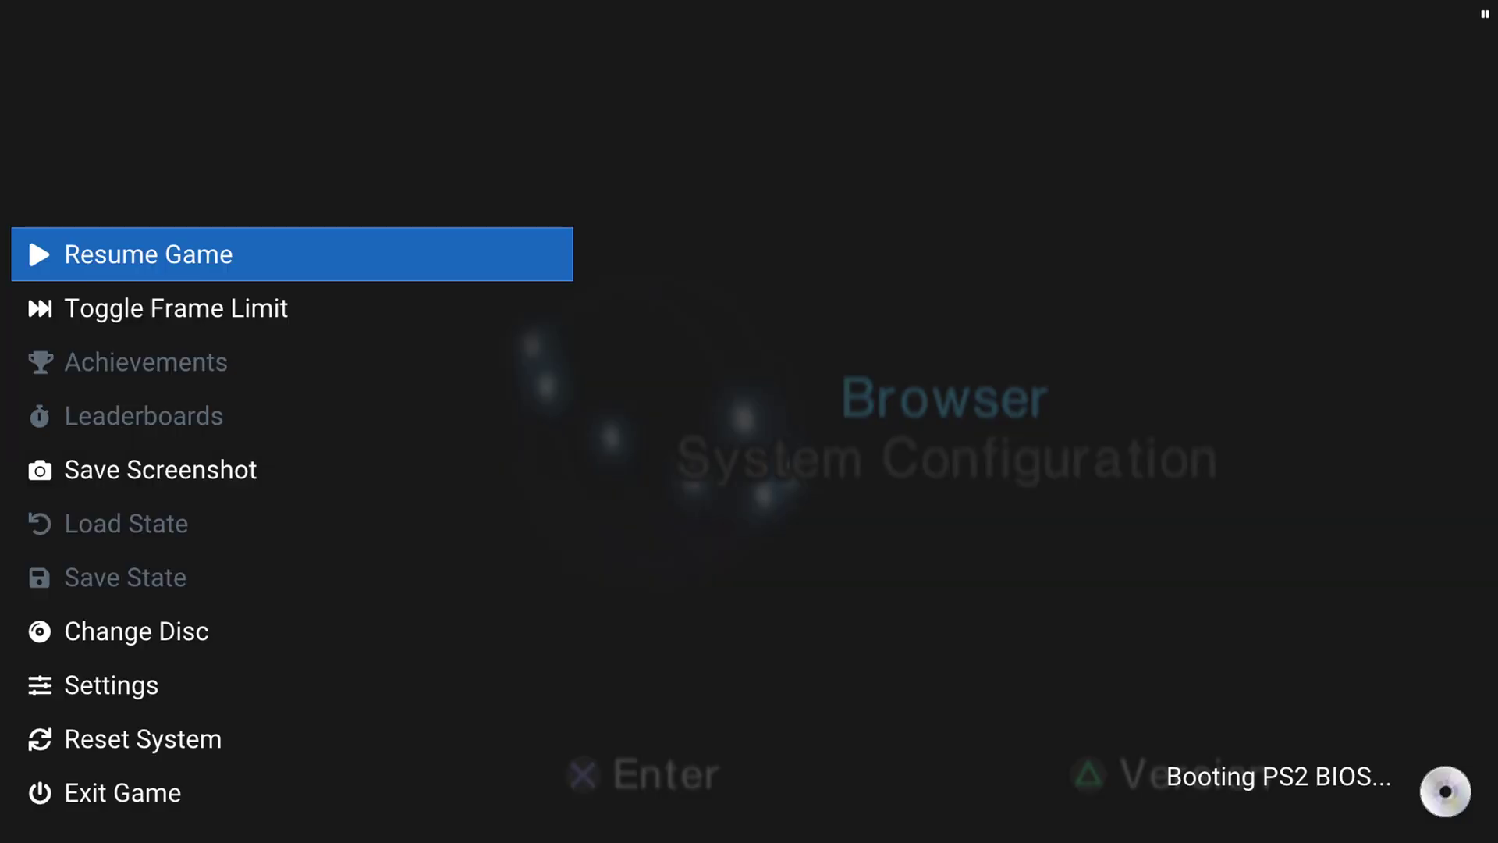
{"action": "key", "text": "Down"}
{"action": "key", "text": "Down"}
{"action": "key", "text": "Down"}
{"action": "key", "text": "Down"}
{"action": "key", "text": "Down"}
{"action": "key", "text": "Down"}
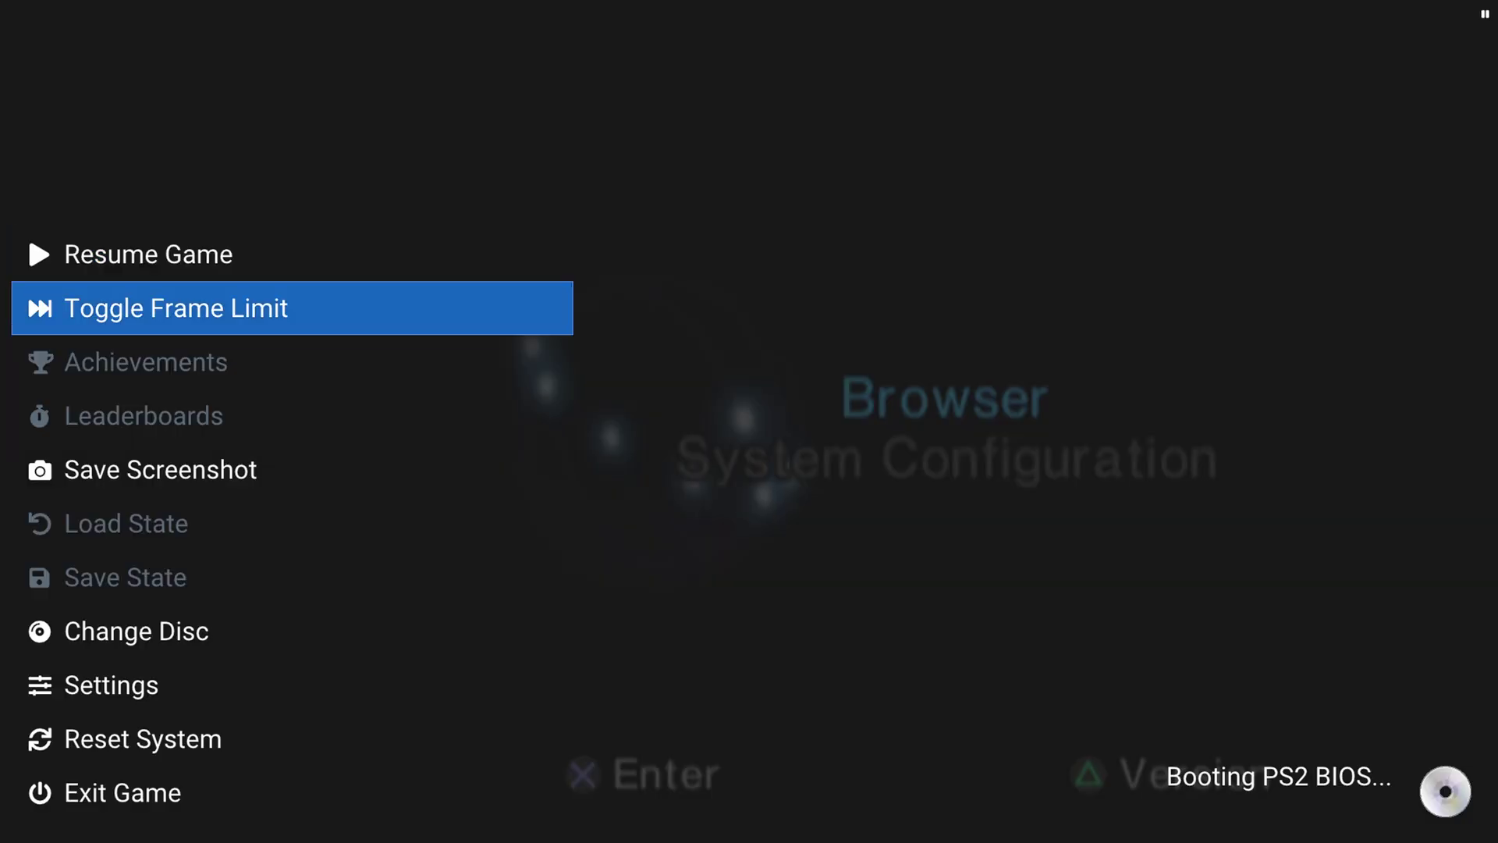
{"action": "key", "text": "Return"}
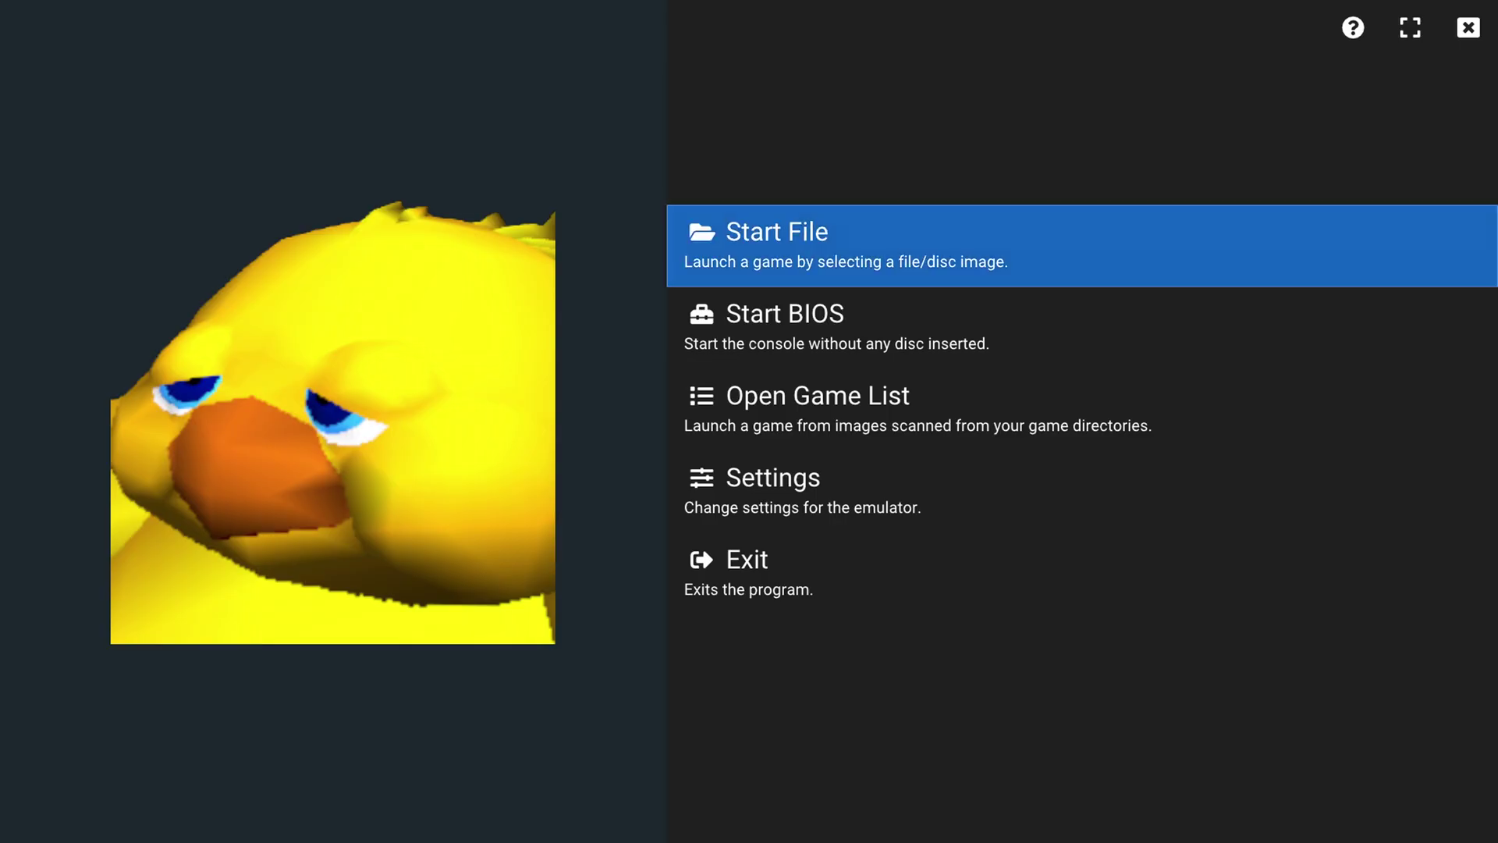
{"action": "key", "text": "Down"}
{"action": "key", "text": "Down"}
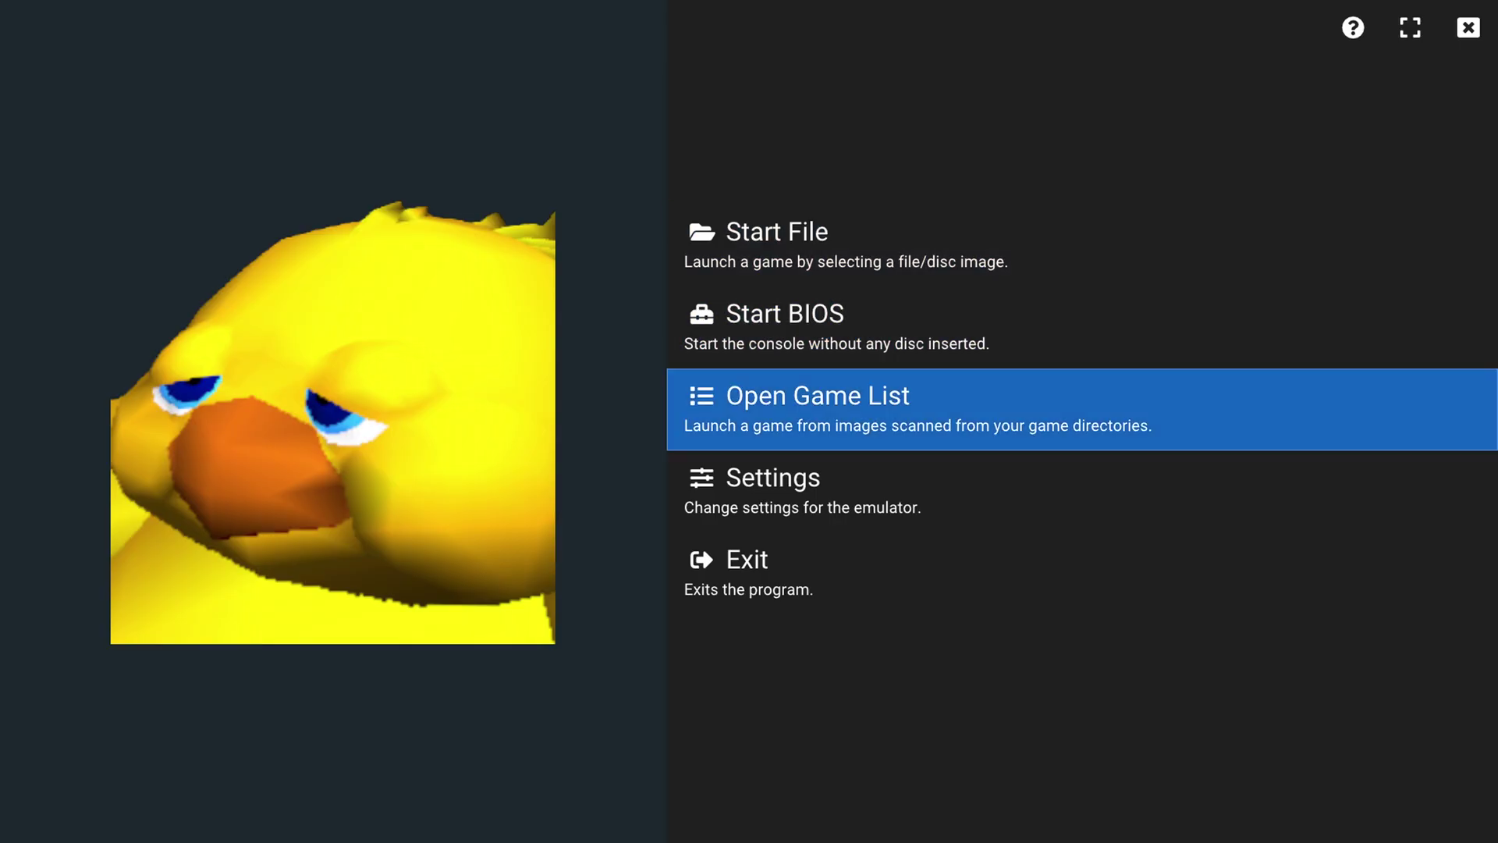
{"action": "key", "text": "Return"}
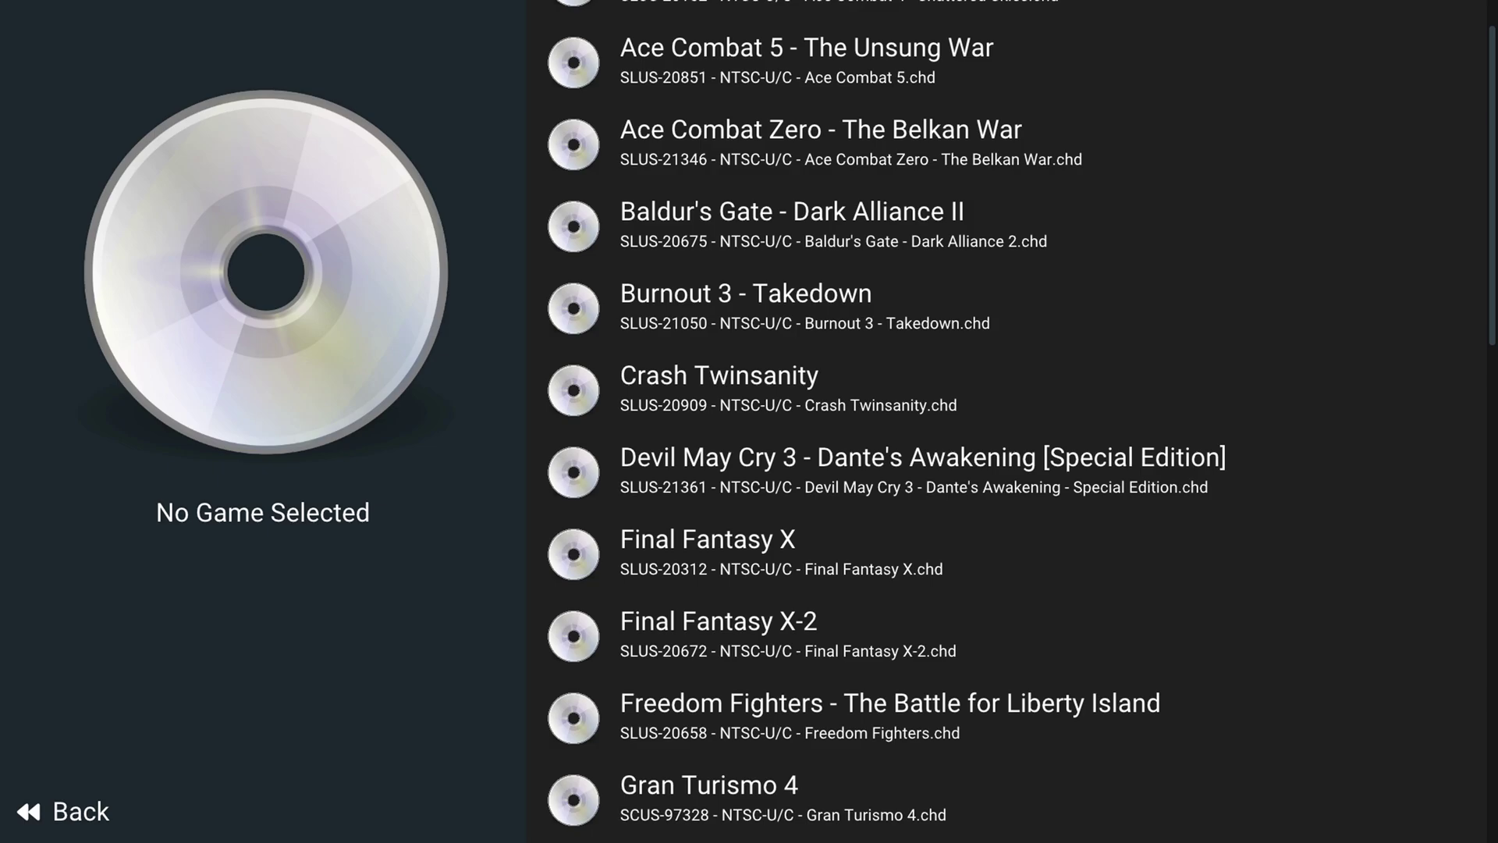
{"action": "left_click", "coordinate": [1006, 716]}
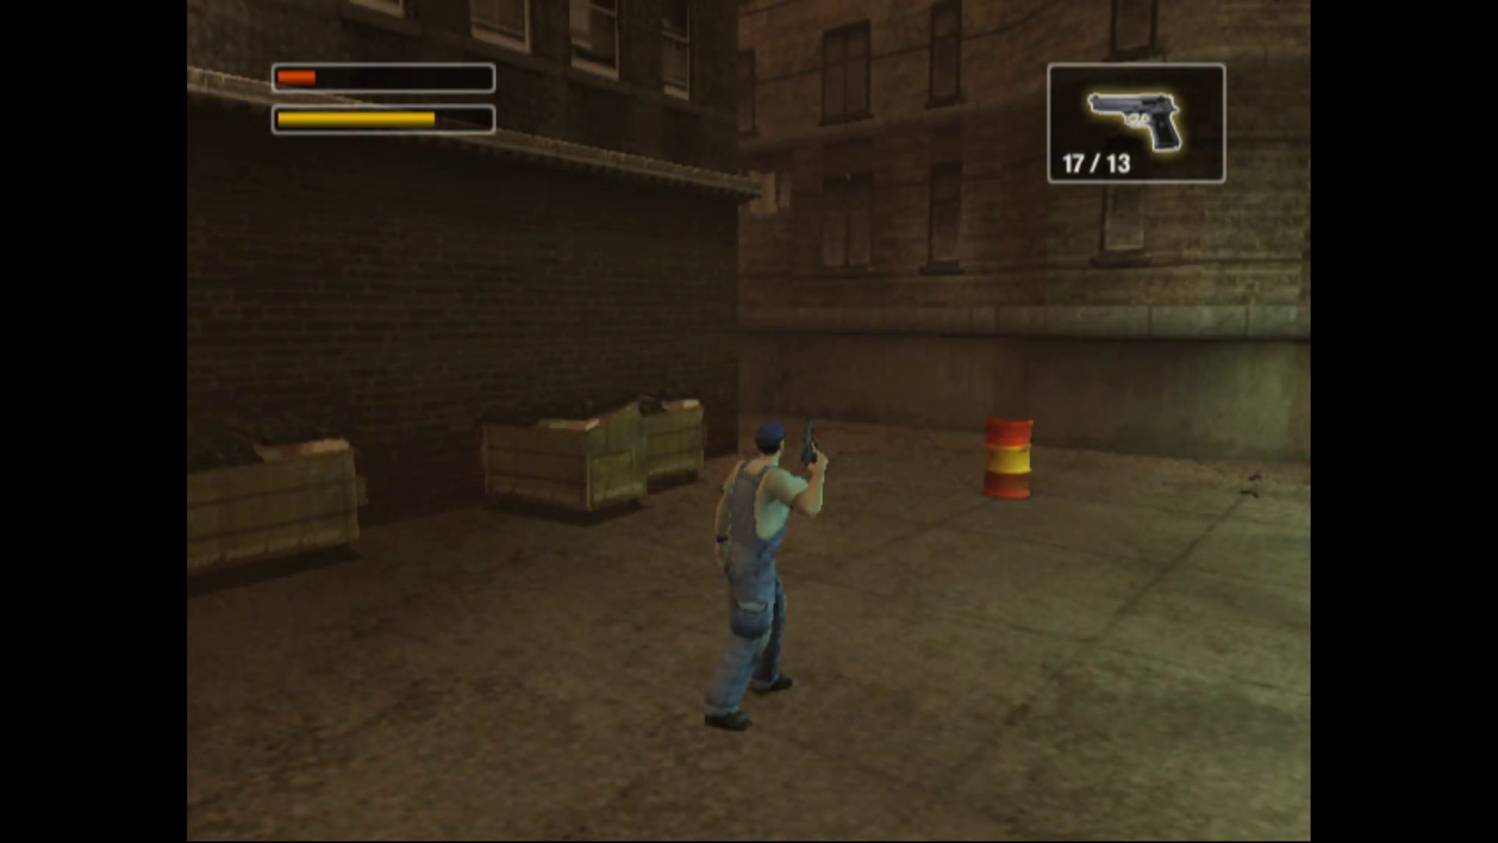
{"action": "key", "text": "Escape"}
Step: Open the Change Disc picker, browse the disc images, and resume without changing discs
{"action": "key", "text": "Down"}
{"action": "key", "text": "Down"}
{"action": "key", "text": "Down"}
{"action": "key", "text": "Down"}
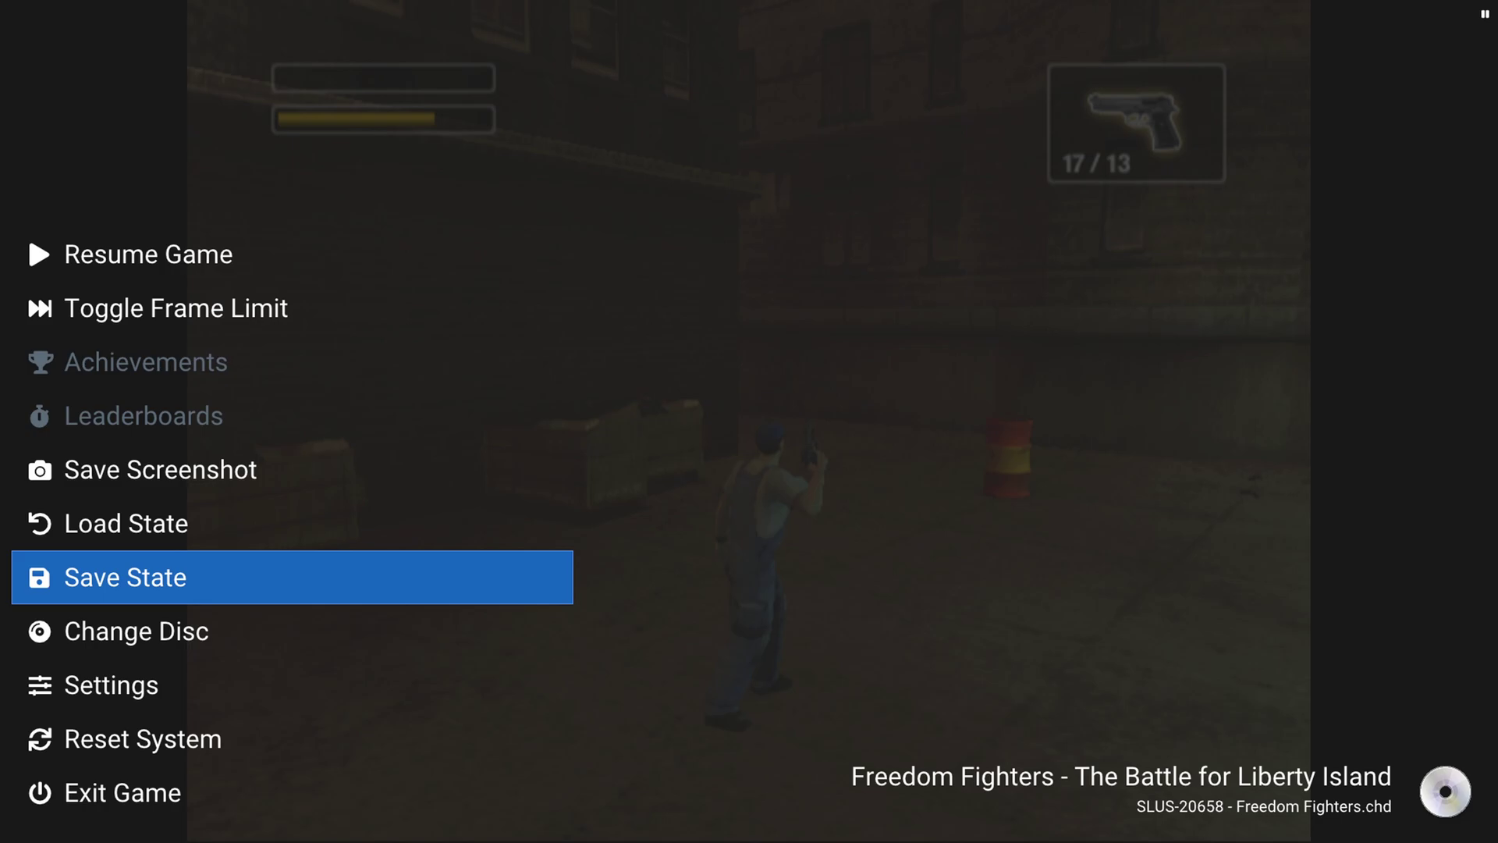
{"action": "key", "text": "Up"}
{"action": "key", "text": "Up"}
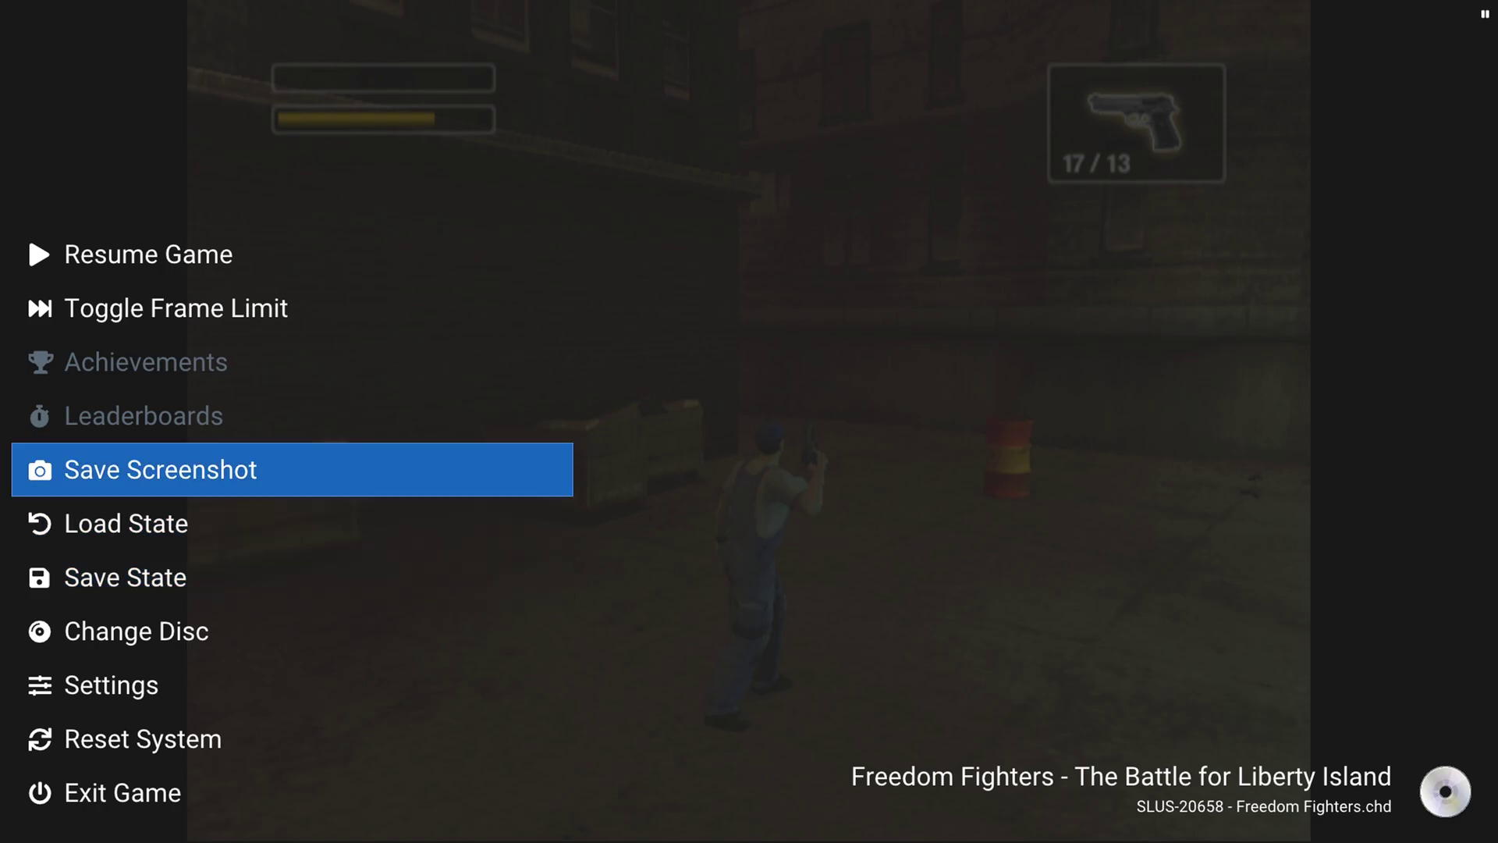
{"action": "key", "text": "Down"}
{"action": "key", "text": "Down"}
{"action": "key", "text": "Down"}
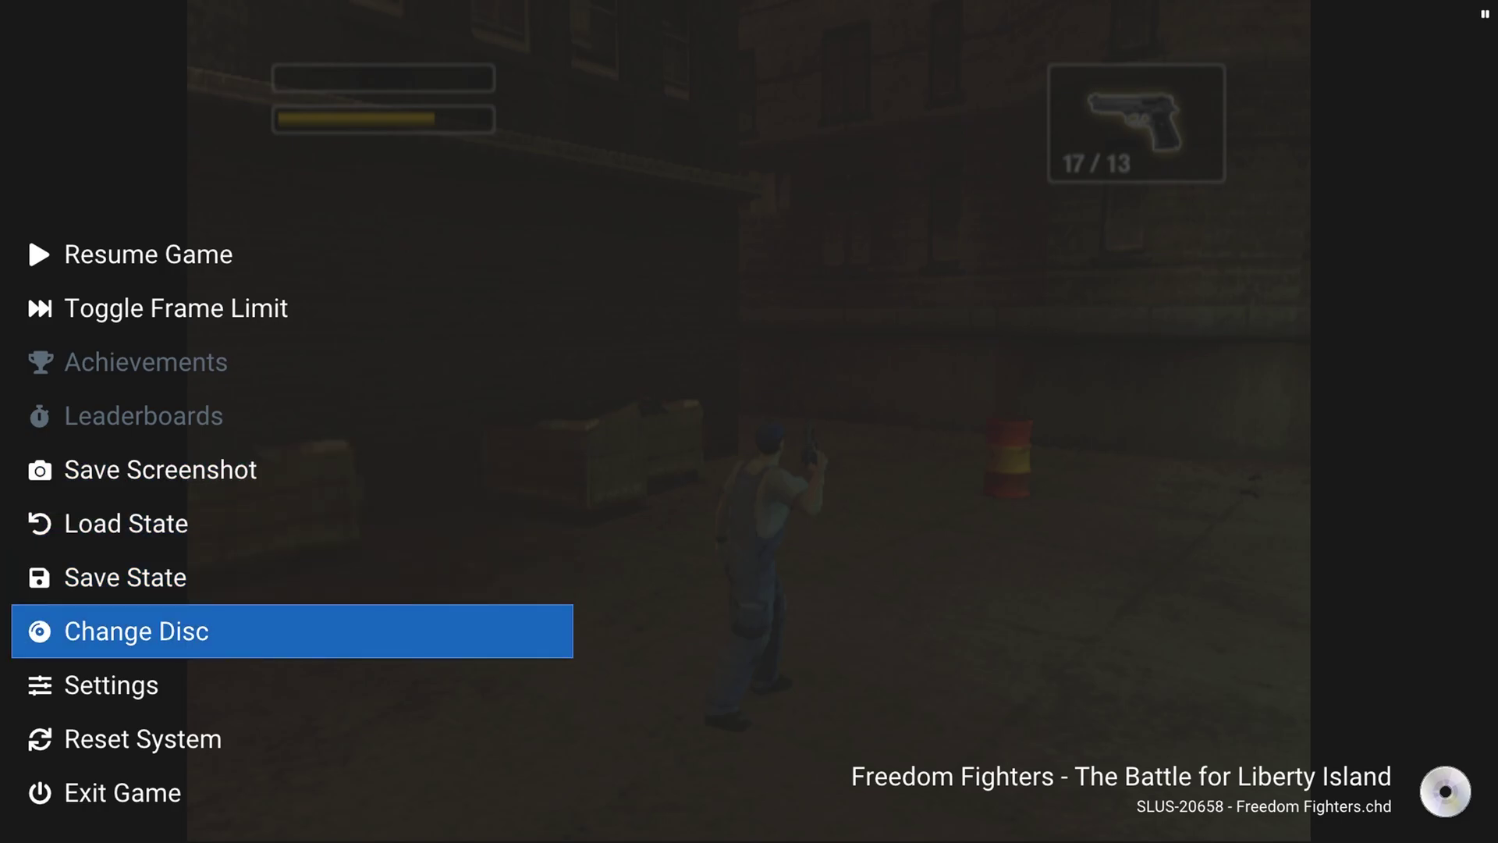
{"action": "key", "text": "Return"}
{"action": "key", "text": "Down"}
{"action": "key", "text": "Down"}
{"action": "key", "text": "Down"}
{"action": "key", "text": "Down"}
{"action": "key", "text": "Down"}
{"action": "key", "text": "Down"}
{"action": "key", "text": "Down"}
{"action": "key", "text": "Down"}
{"action": "key", "text": "Down"}
{"action": "key", "text": "Down"}
{"action": "key", "text": "Down"}
{"action": "key", "text": "Down"}
{"action": "key", "text": "Down"}
{"action": "key", "text": "Down"}
{"action": "key", "text": "Down"}
{"action": "key", "text": "Down"}
{"action": "key", "text": "Down"}
{"action": "key", "text": "Down"}
{"action": "key", "text": "Down"}
{"action": "key", "text": "Down"}
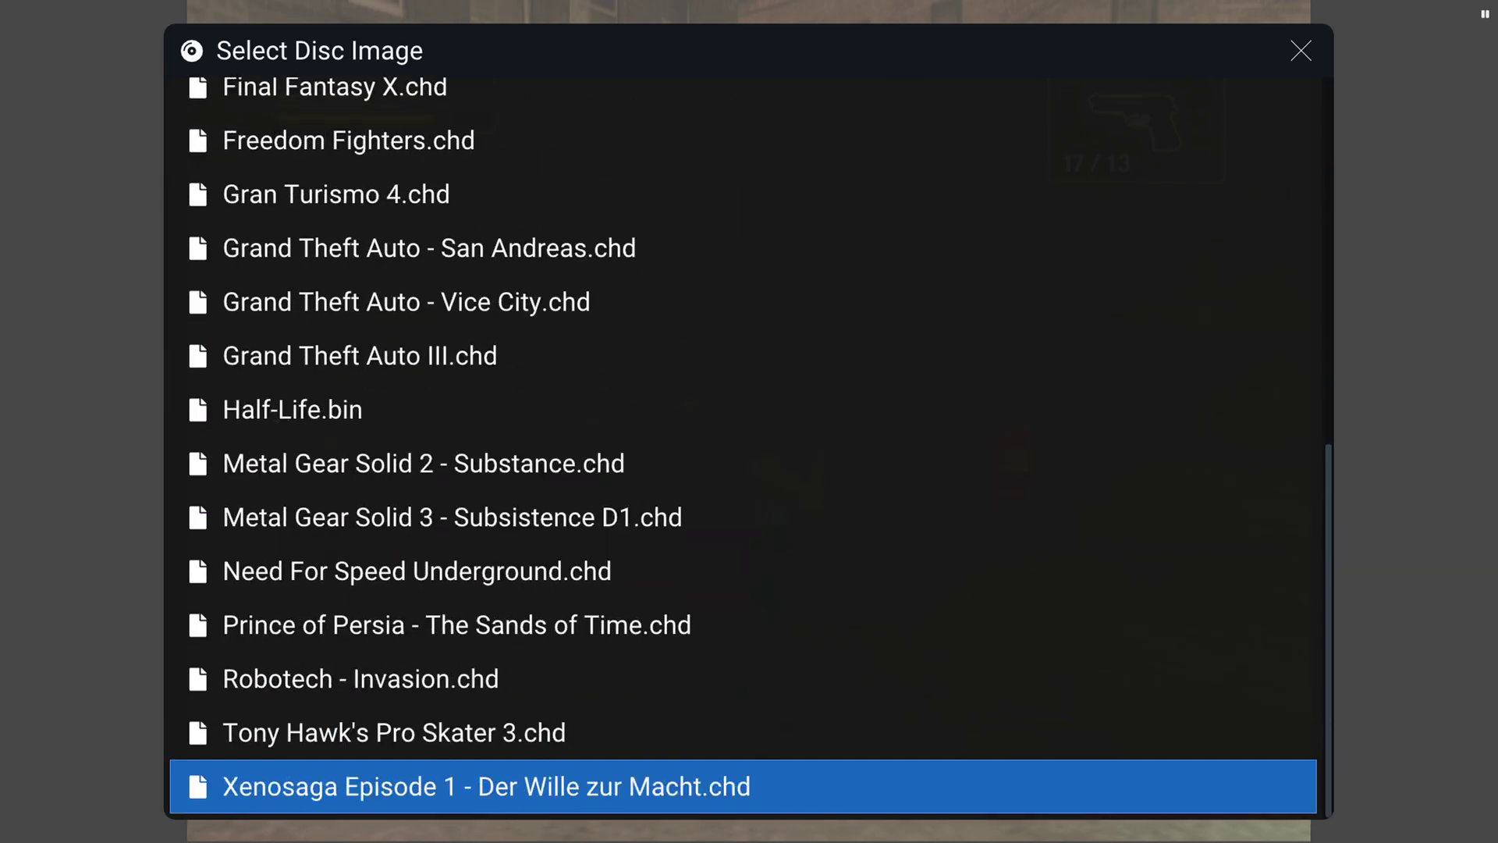
{"action": "key", "text": "Up"}
{"action": "key", "text": "Up"}
{"action": "key", "text": "Up"}
{"action": "key", "text": "Up"}
{"action": "key", "text": "Up"}
{"action": "key", "text": "Up"}
{"action": "key", "text": "Up"}
{"action": "key", "text": "Up"}
{"action": "key", "text": "Up"}
{"action": "key", "text": "Up"}
{"action": "key", "text": "Up"}
{"action": "key", "text": "Up"}
{"action": "key", "text": "Up"}
{"action": "key", "text": "Up"}
{"action": "key", "text": "Up"}
{"action": "key", "text": "Up"}
{"action": "key", "text": "Up"}
{"action": "key", "text": "Return"}
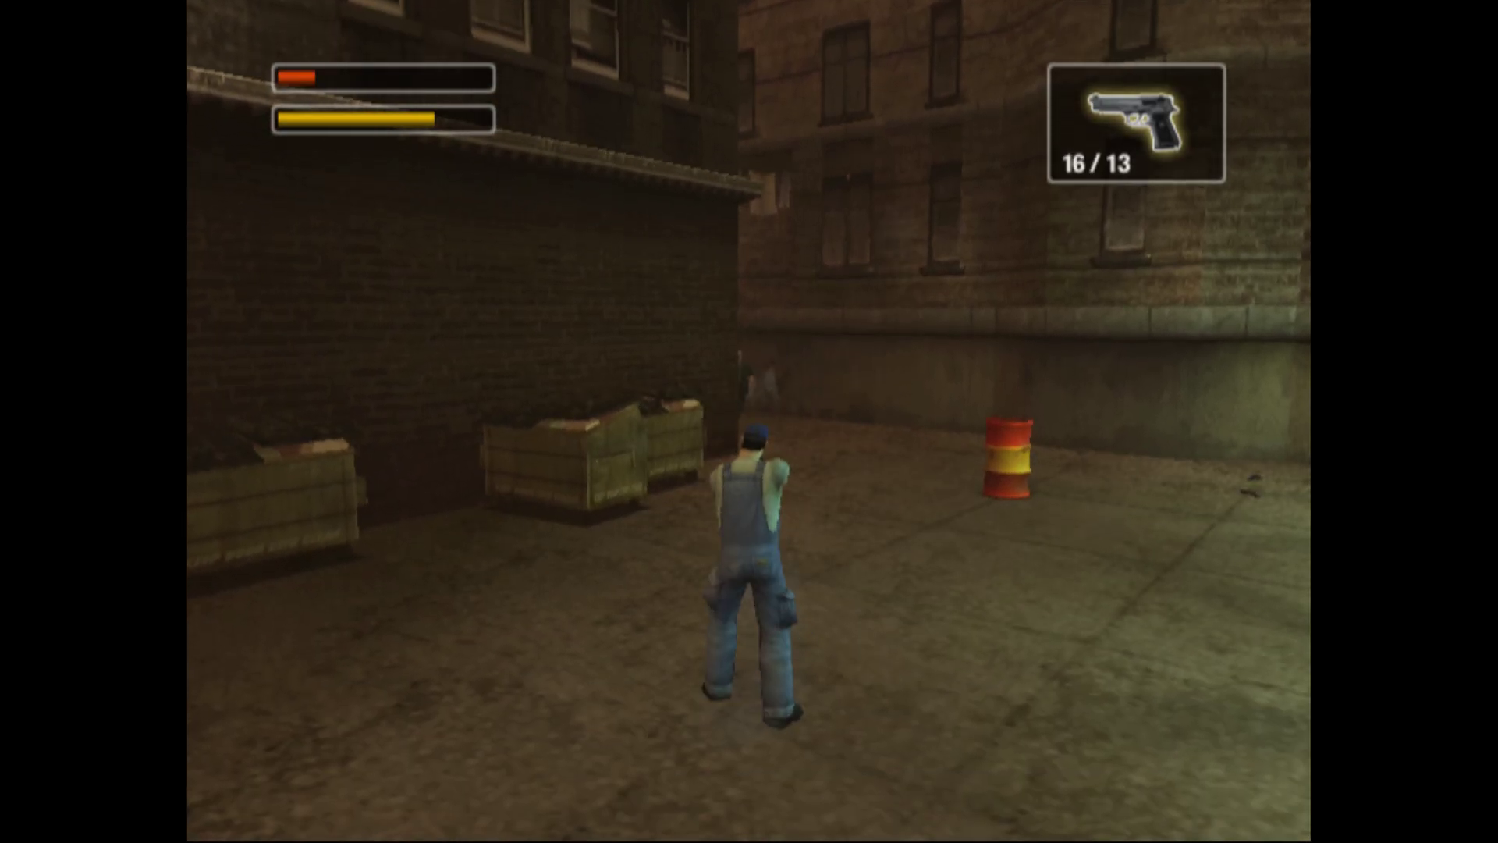
Step: Pause again and choose Exit Game to return to the start screen
{"action": "key", "text": "Escape"}
{"action": "key", "text": "Up"}
{"action": "key", "text": "Up"}
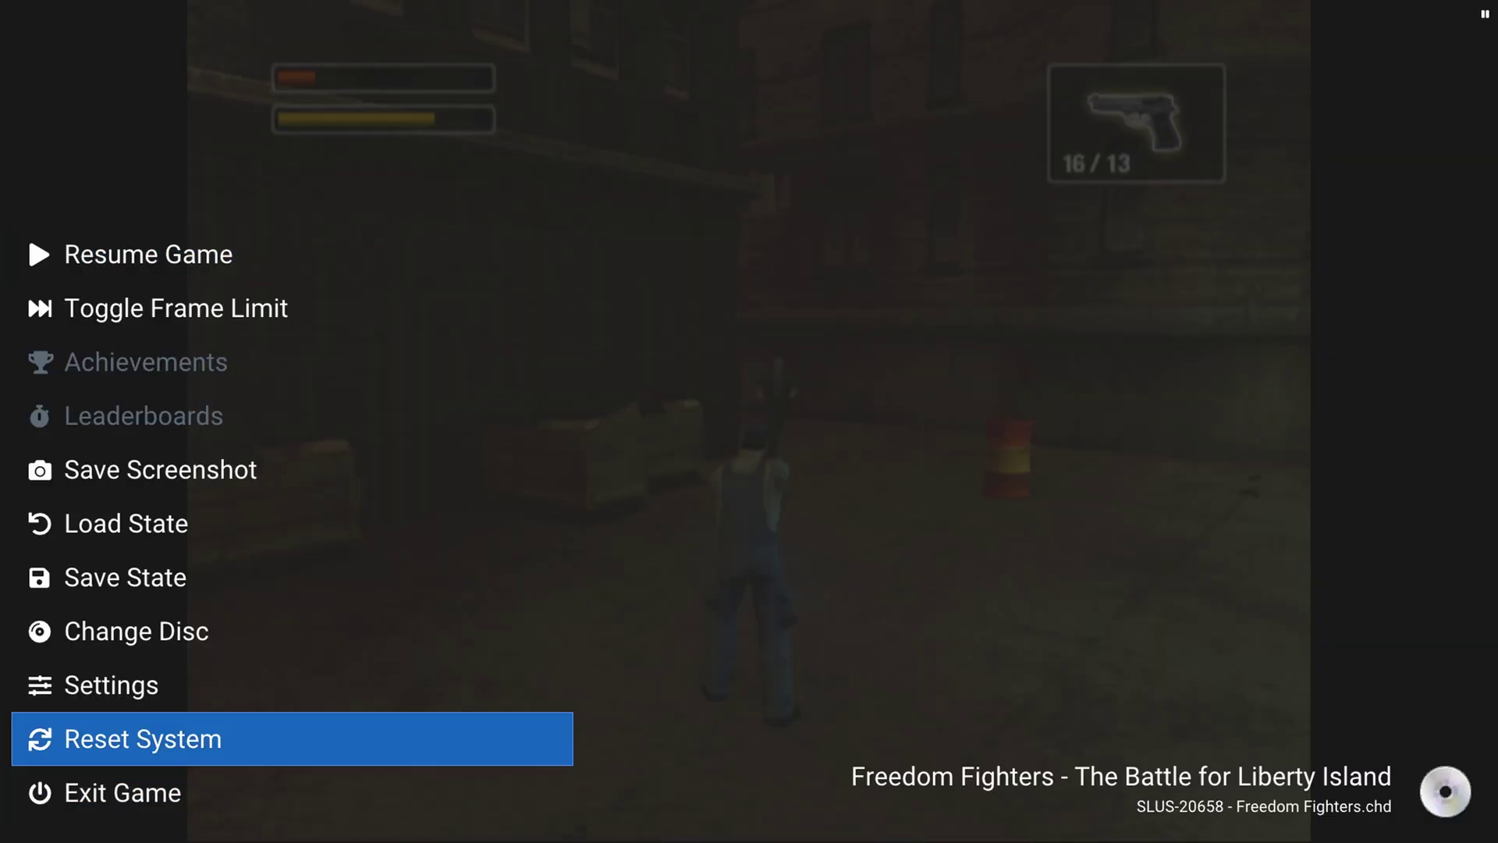
{"action": "key", "text": "Down"}
{"action": "key", "text": "Return"}
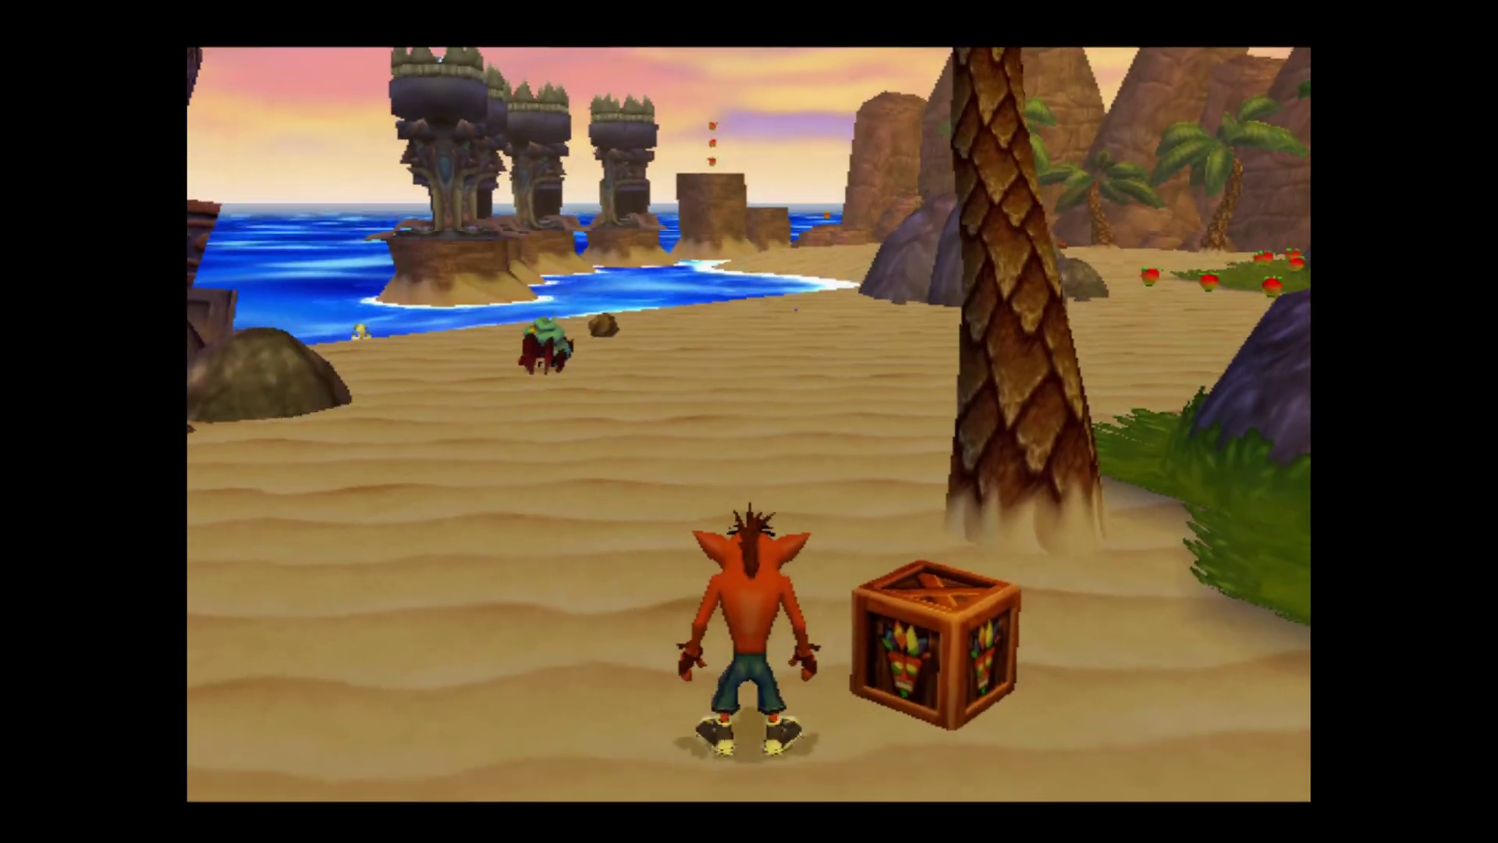
{"action": "key", "text": "Up"}
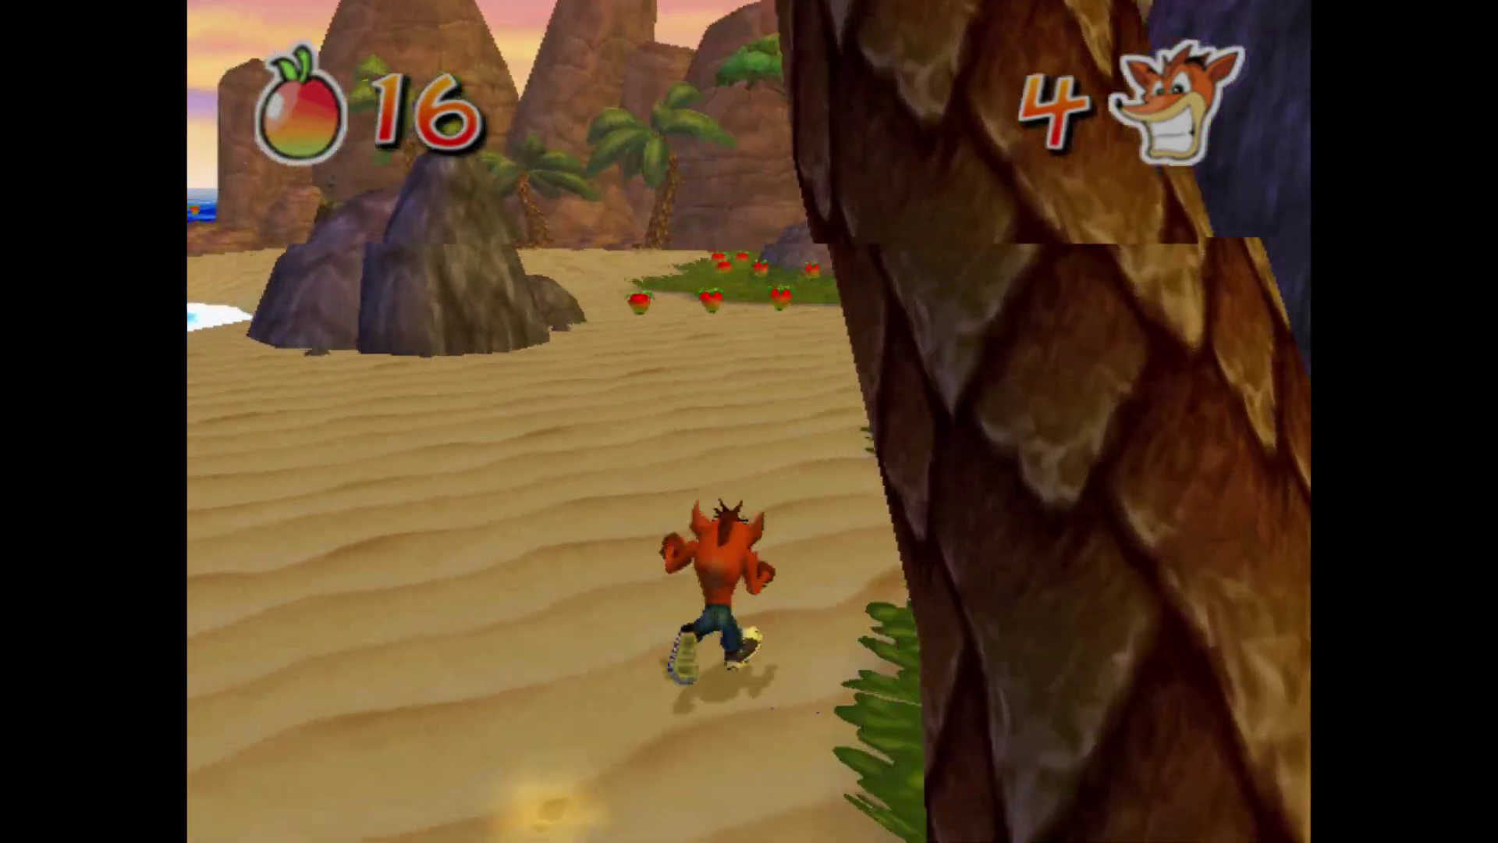
{"action": "key", "text": "Up"}
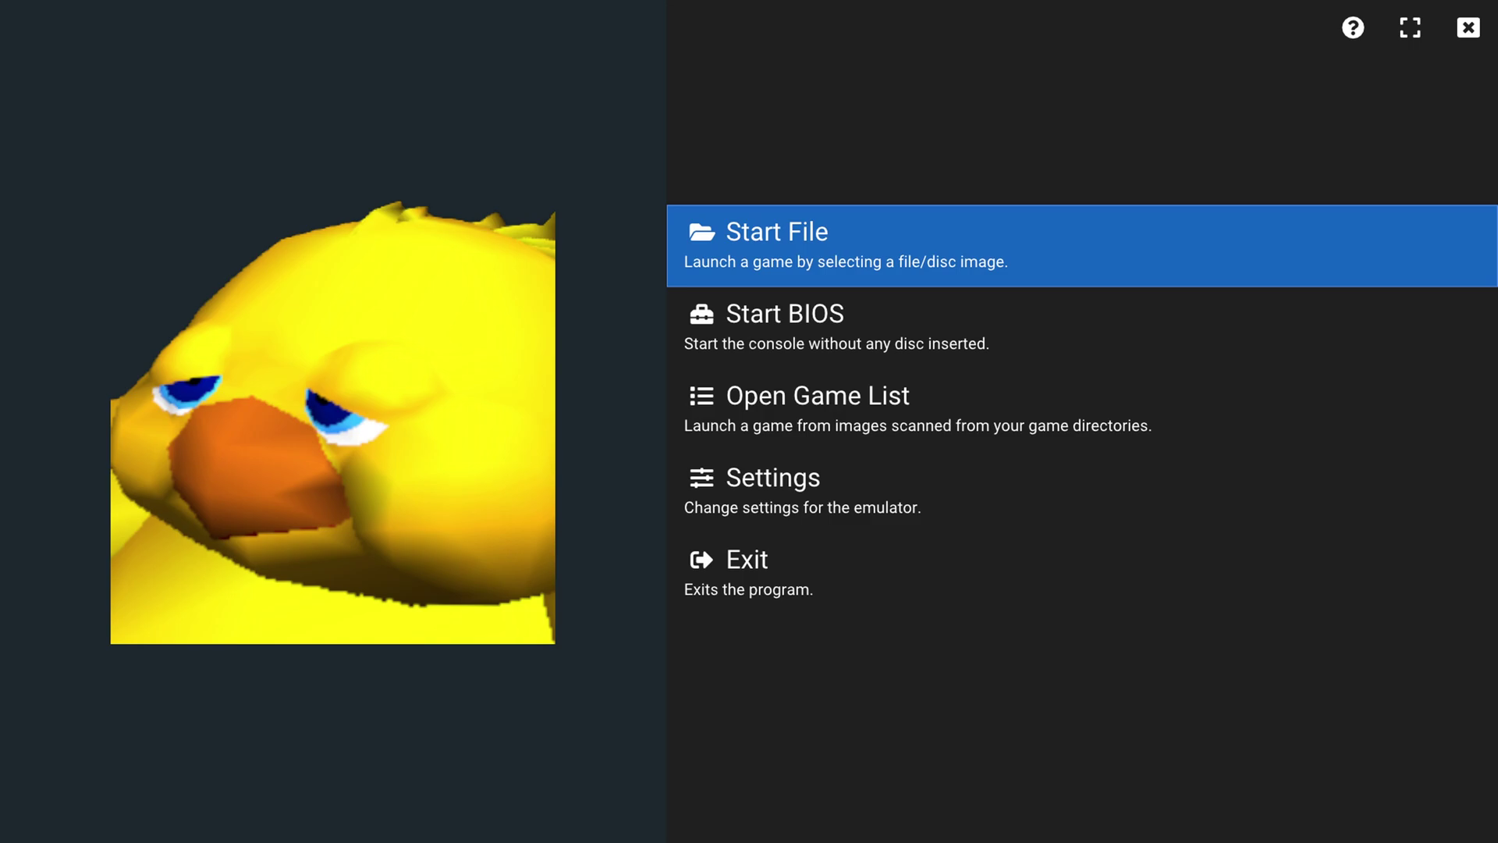
{"action": "key", "text": "Down"}
{"action": "key", "text": "Down"}
{"action": "key", "text": "Down"}
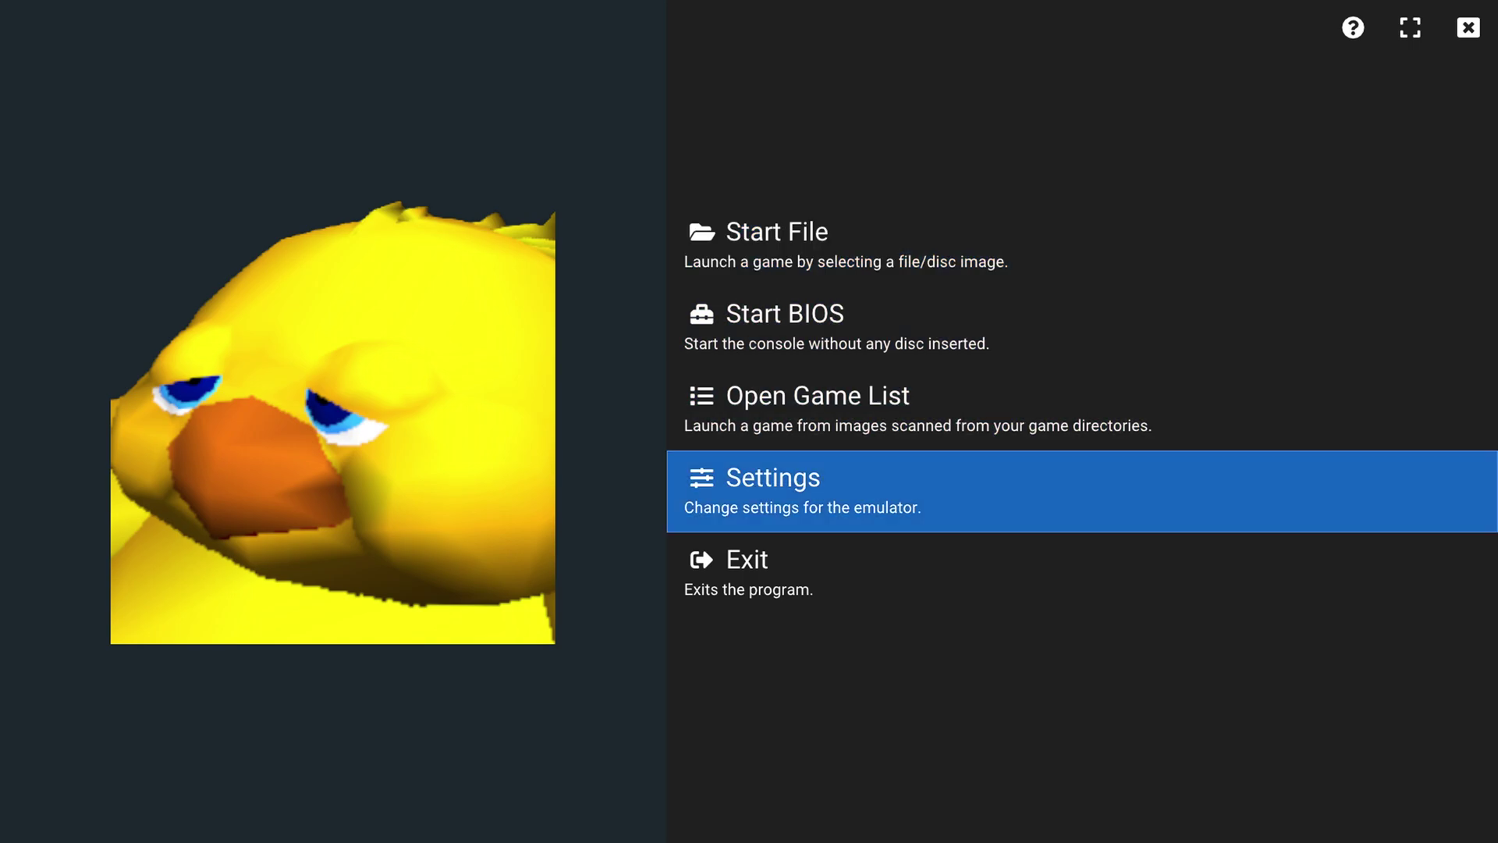
Step: Open Settings and cycle through the Interface, Game List and BIOS Settings pages
{"action": "key", "text": "Return"}
{"action": "key", "text": "Left"}
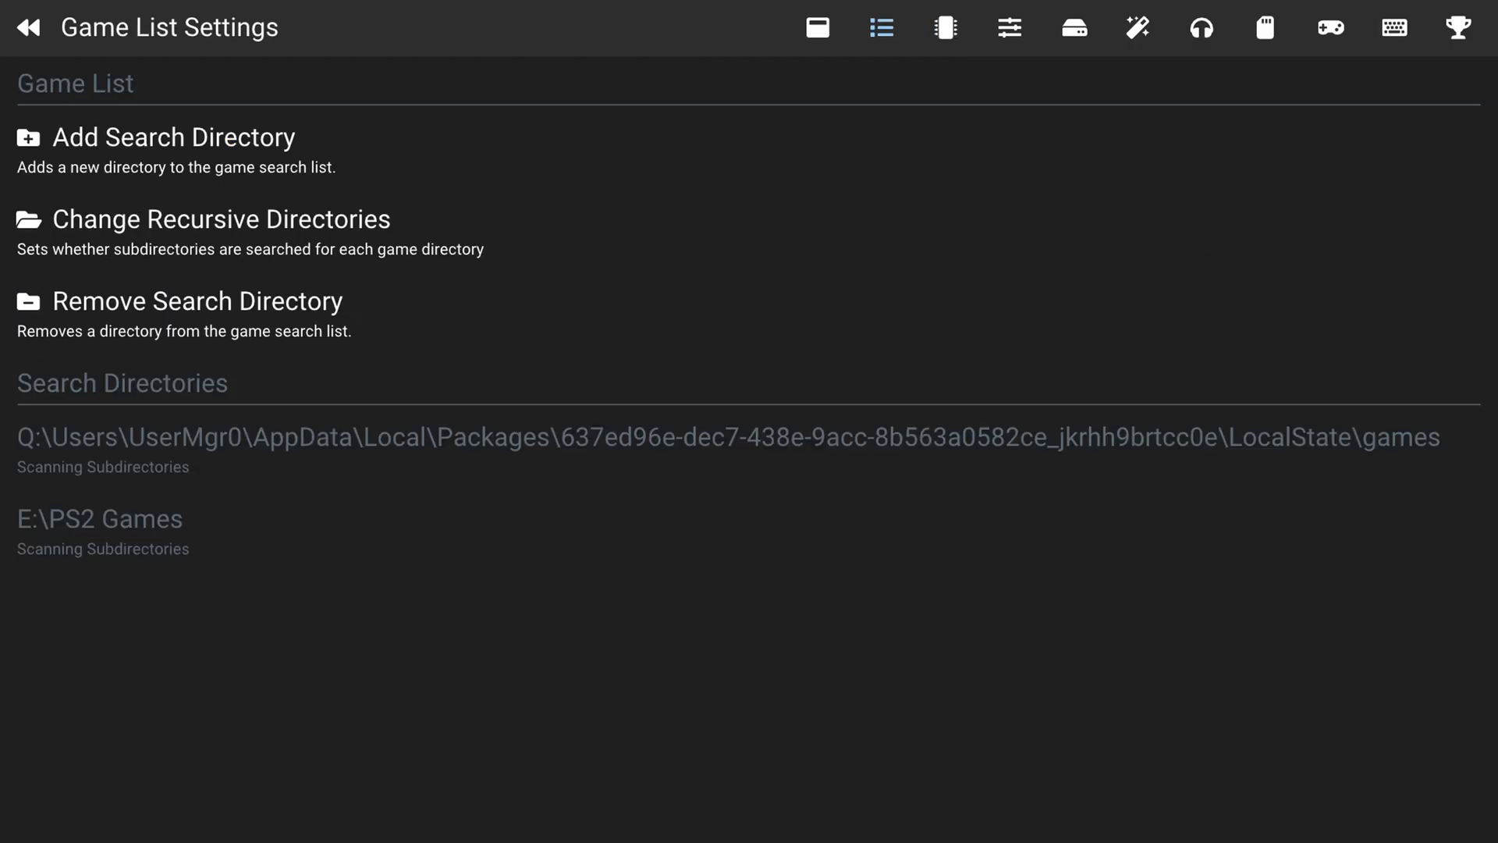
{"action": "key", "text": "Right"}
{"action": "key", "text": "Left"}
{"action": "key", "text": "Left"}
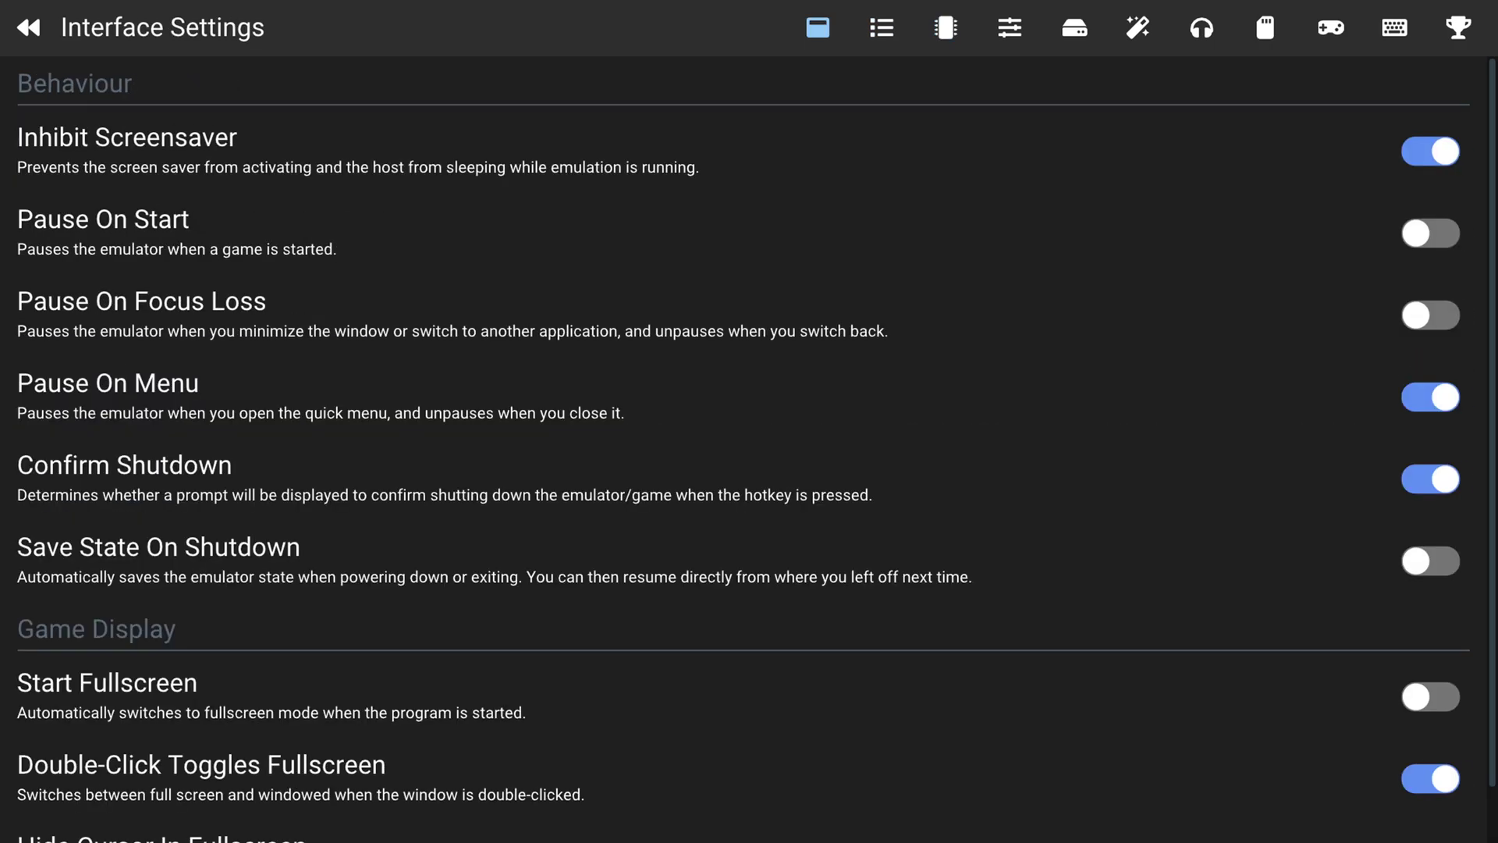
{"action": "key", "text": "Down"}
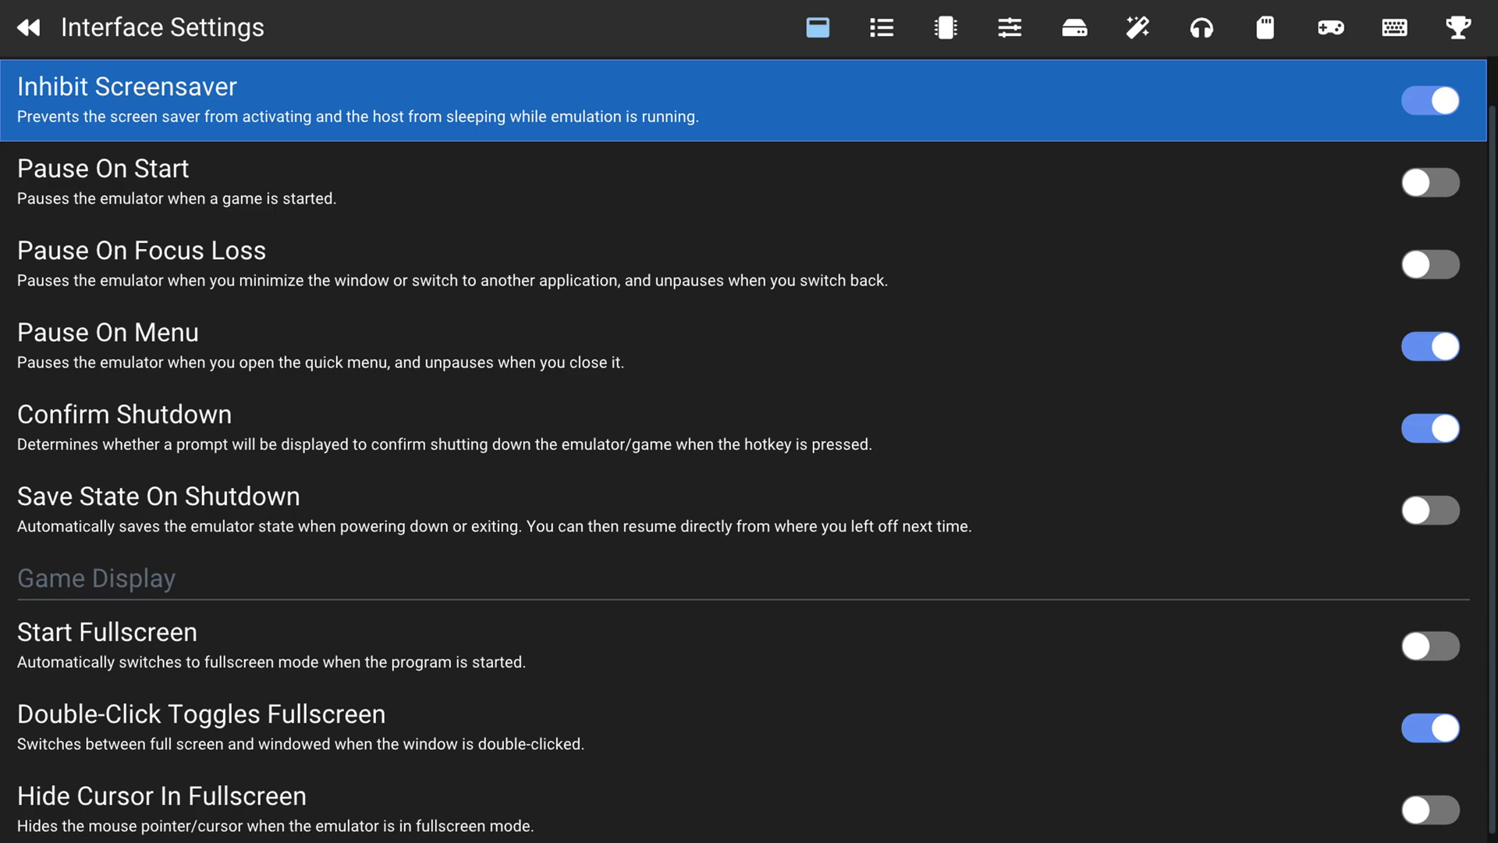
{"action": "key", "text": "Right"}
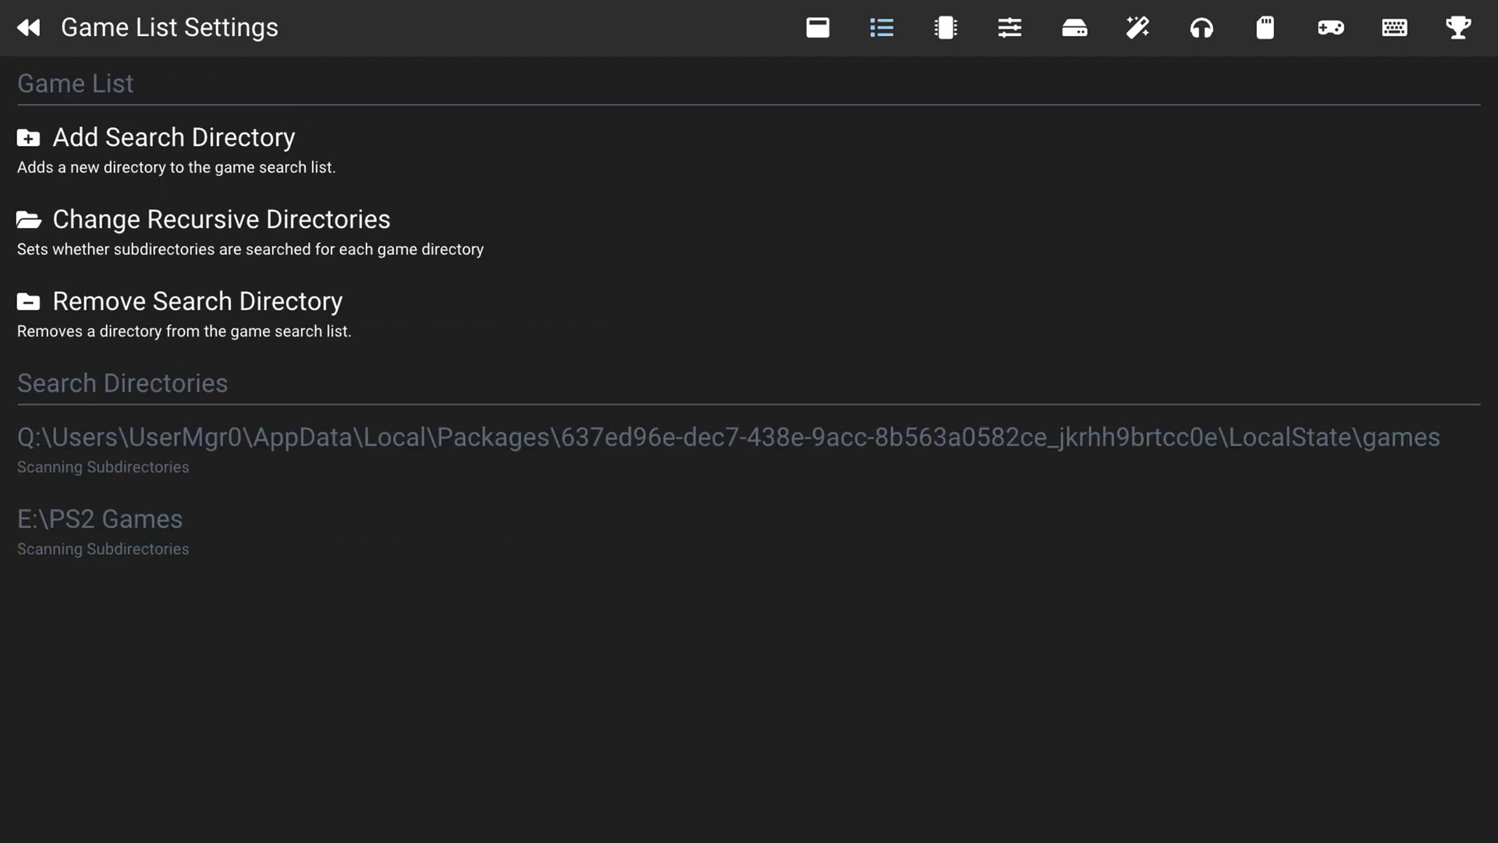
{"action": "key", "text": "Right"}
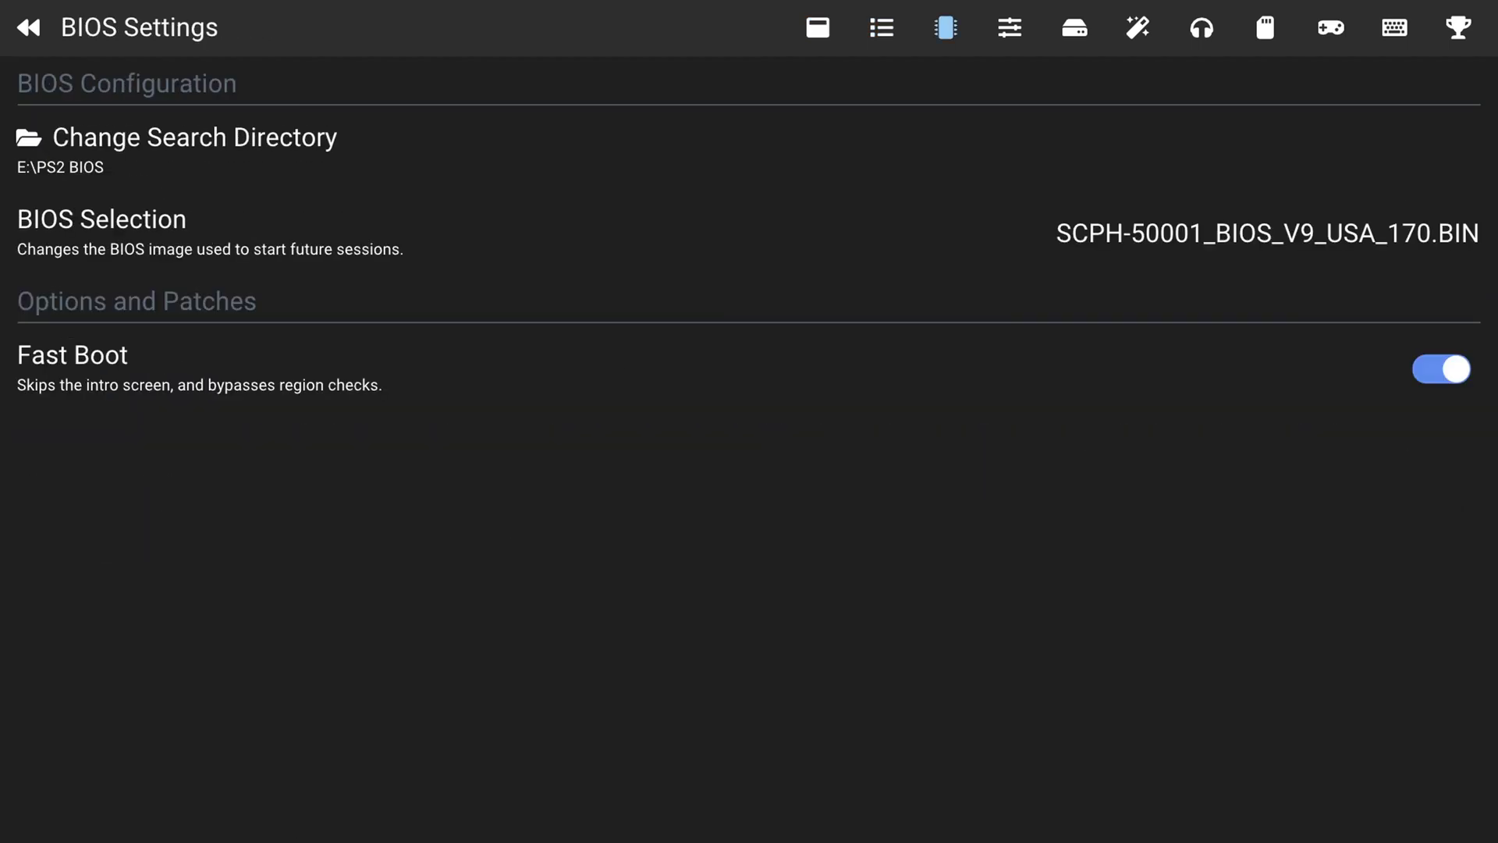
{"action": "key", "text": "Up"}
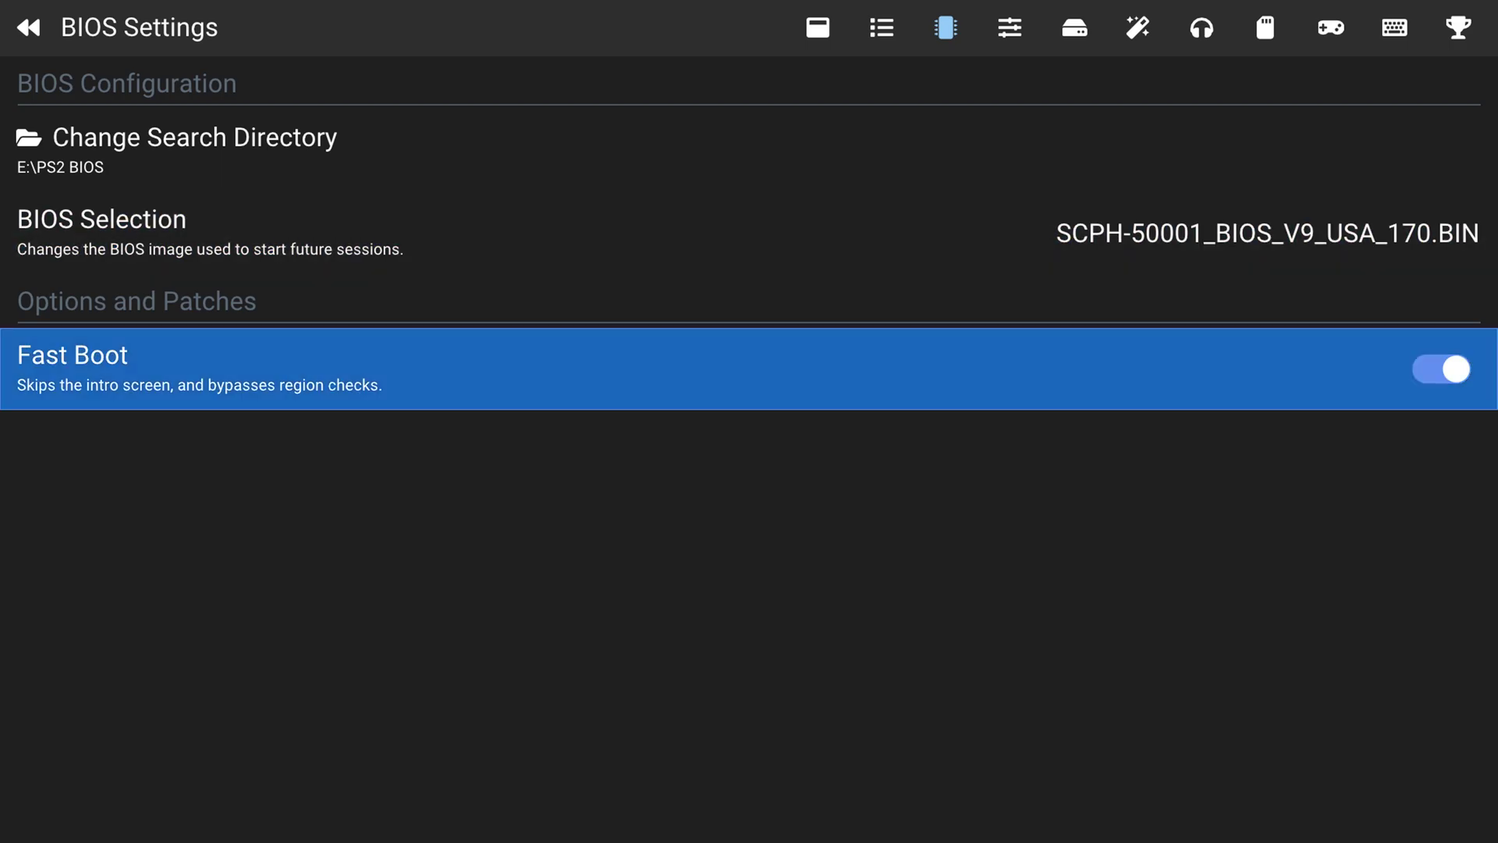
Step: Turn on Adjust To Host Refresh Rate in Emulation Settings, then move to System Settings
{"action": "key", "text": "Right"}
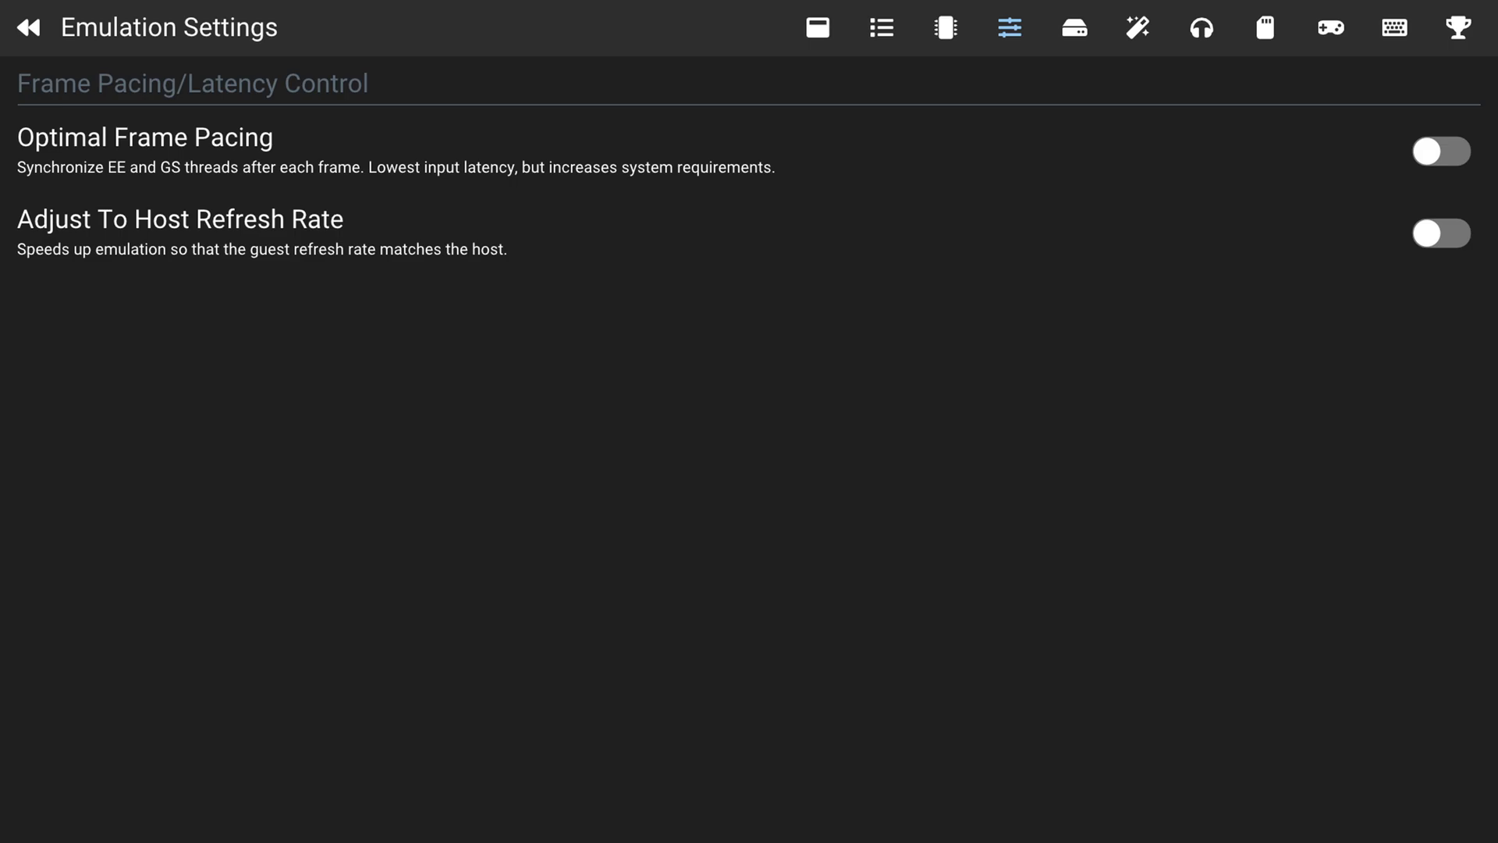
{"action": "key", "text": "Down"}
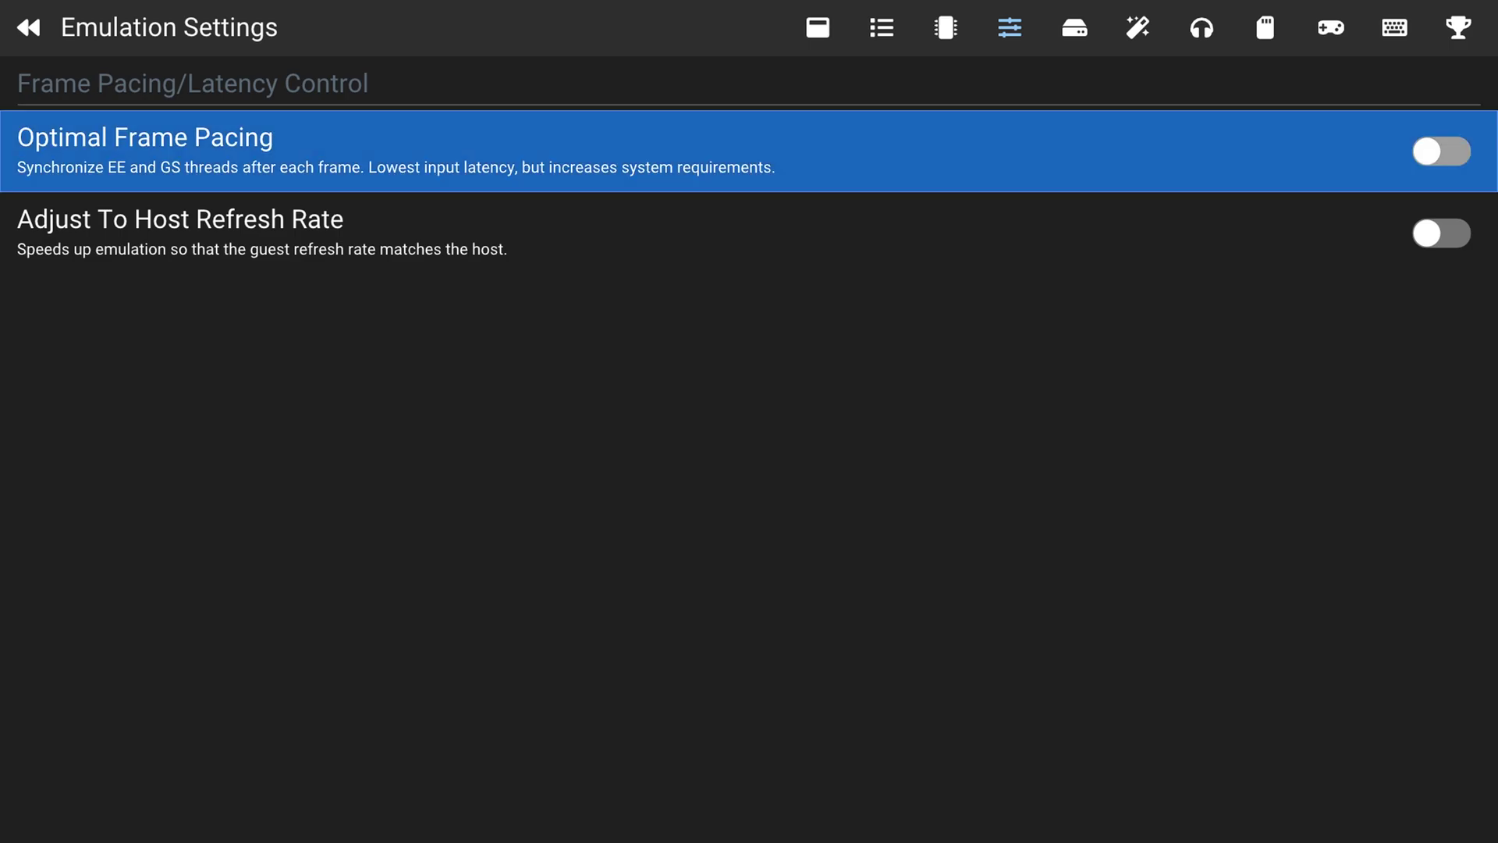
{"action": "key", "text": "Down"}
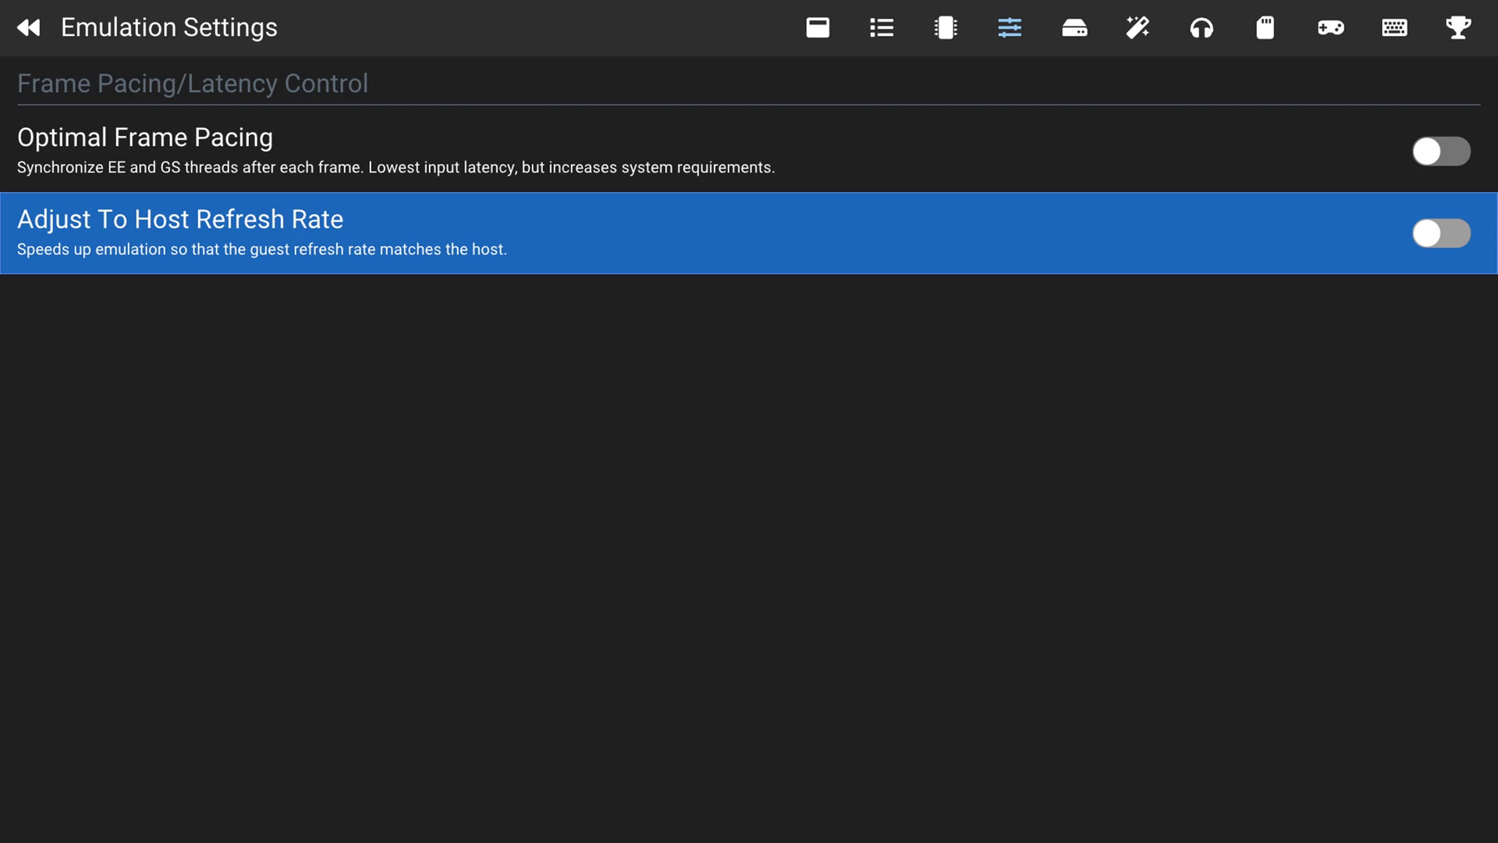
{"action": "key", "text": "Return"}
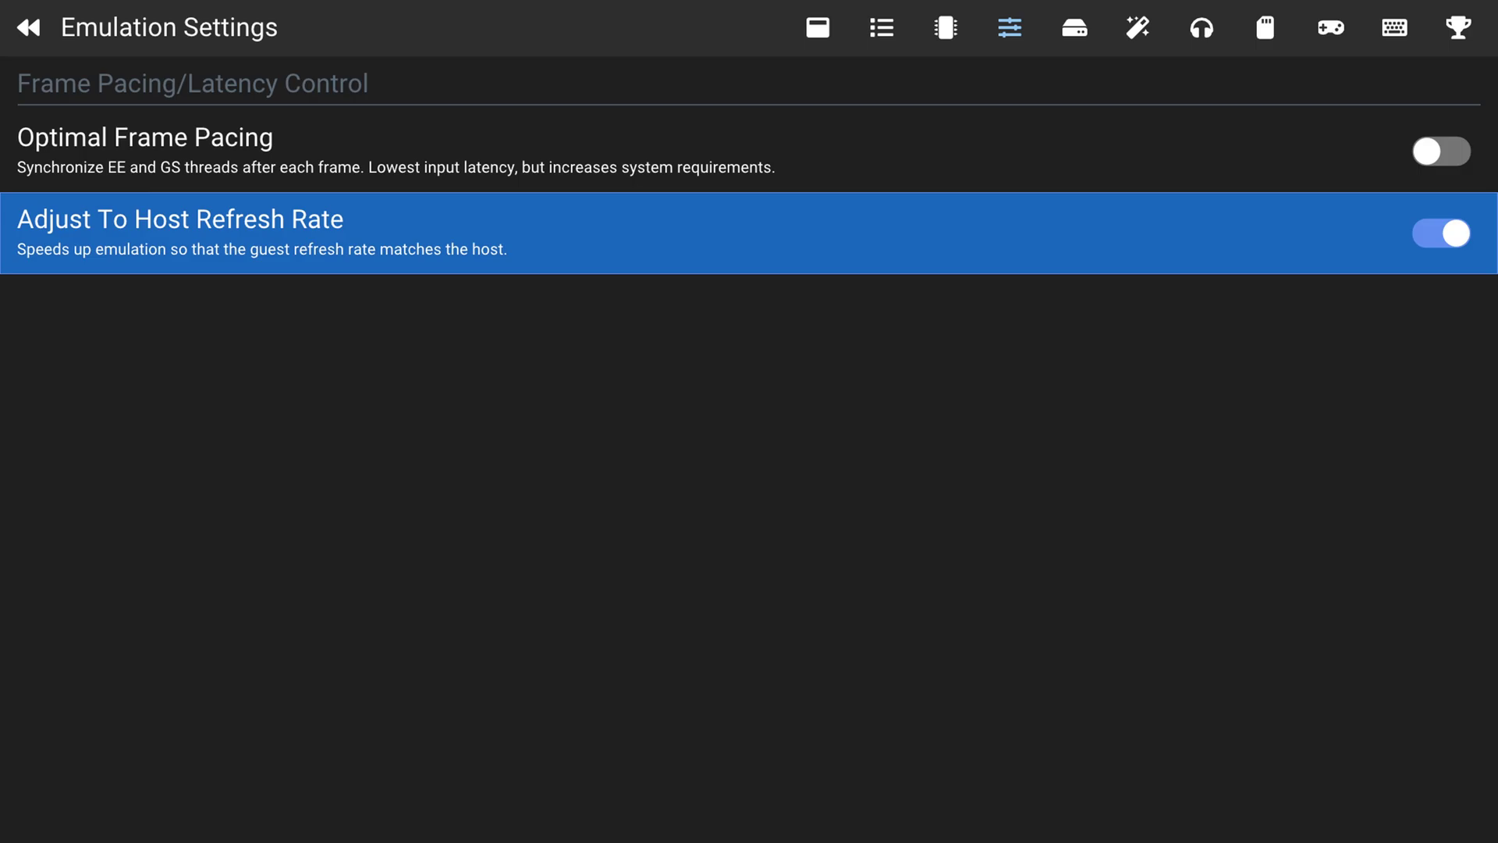
{"action": "key", "text": "Right"}
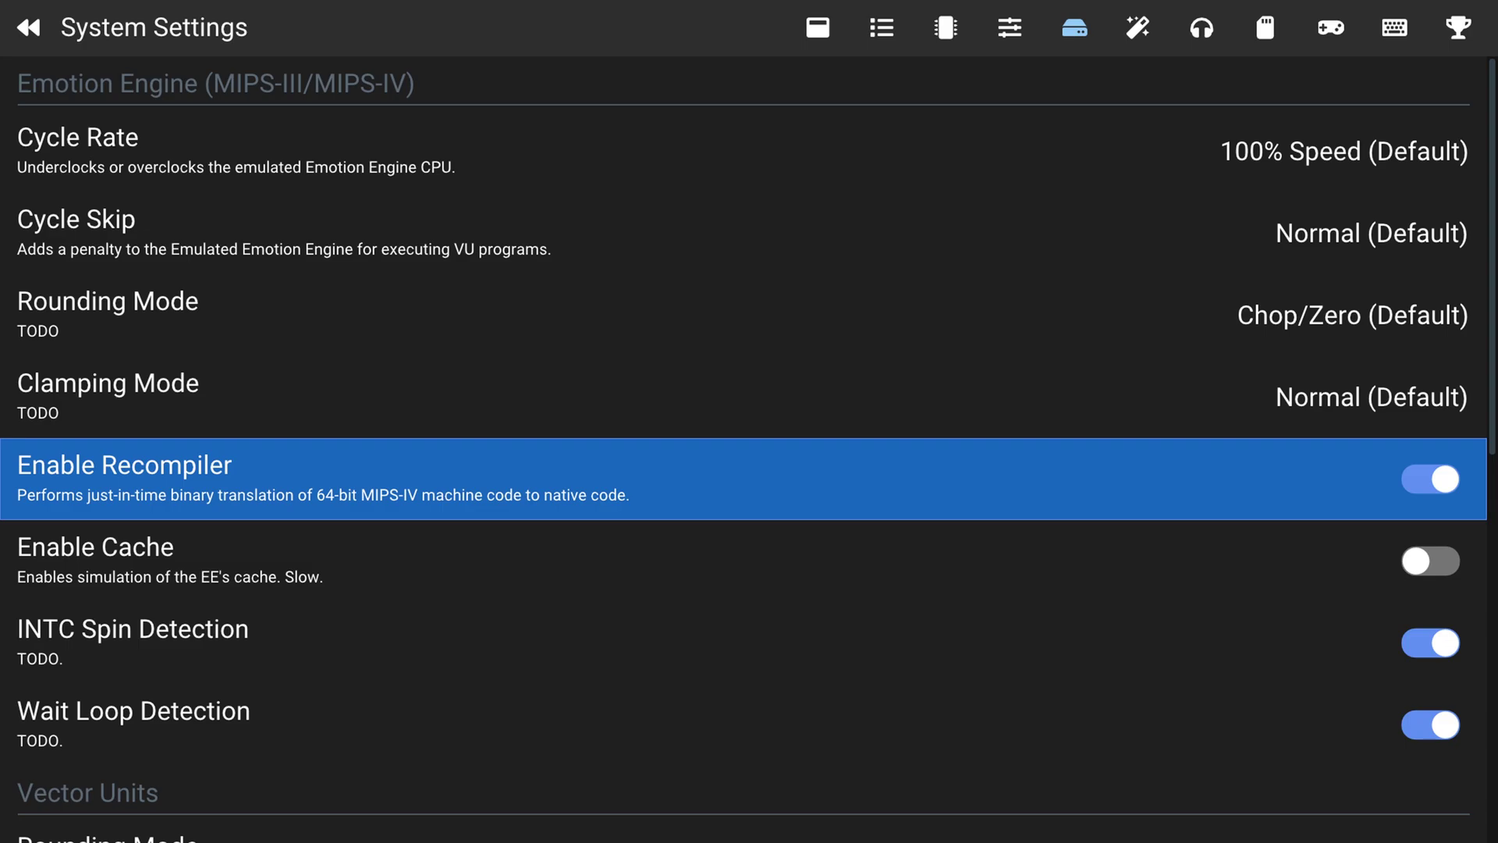
{"action": "key", "text": "Right"}
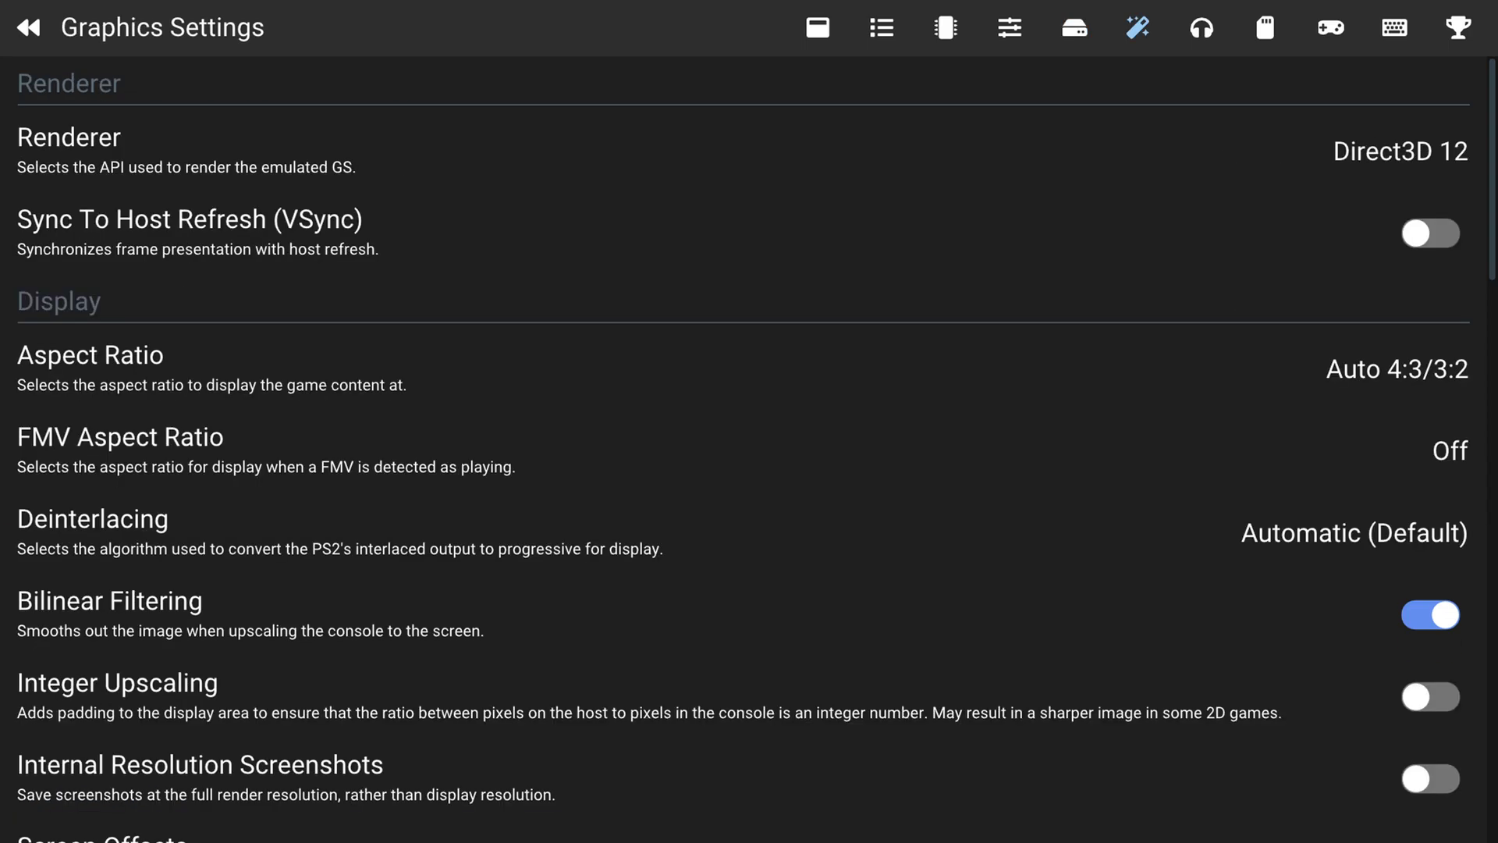
Step: Browse the Graphics Settings display options up and down around Integer Upscaling
{"action": "scroll", "coordinate": [749, 417], "scroll_direction": "down", "scroll_amount": 3}
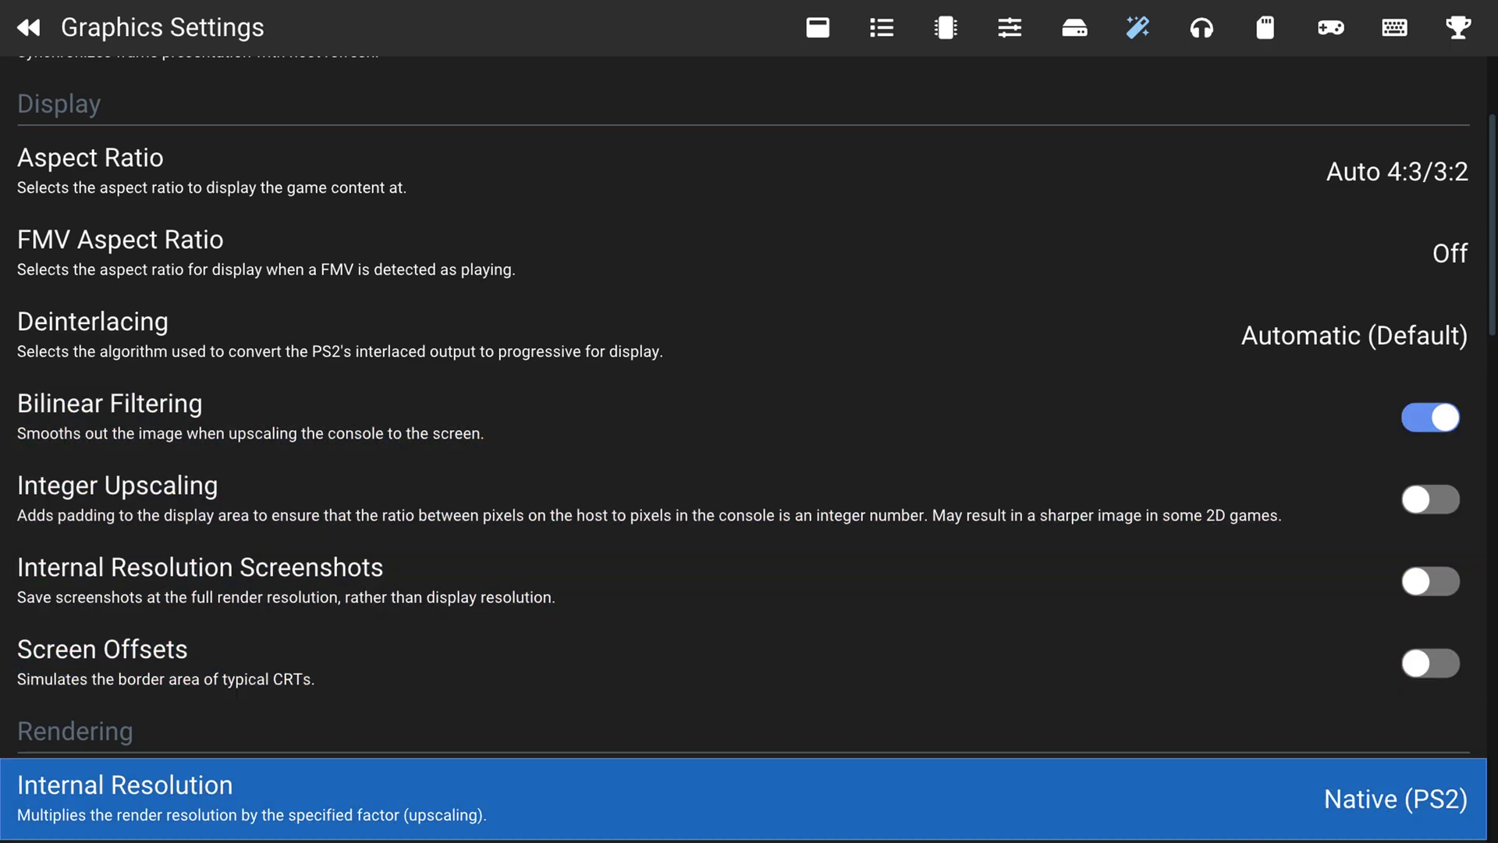
{"action": "key", "text": "Up"}
{"action": "key", "text": "Right"}
{"action": "key", "text": "Left"}
{"action": "key", "text": "Up"}
{"action": "key", "text": "Up"}
{"action": "key", "text": "Down"}
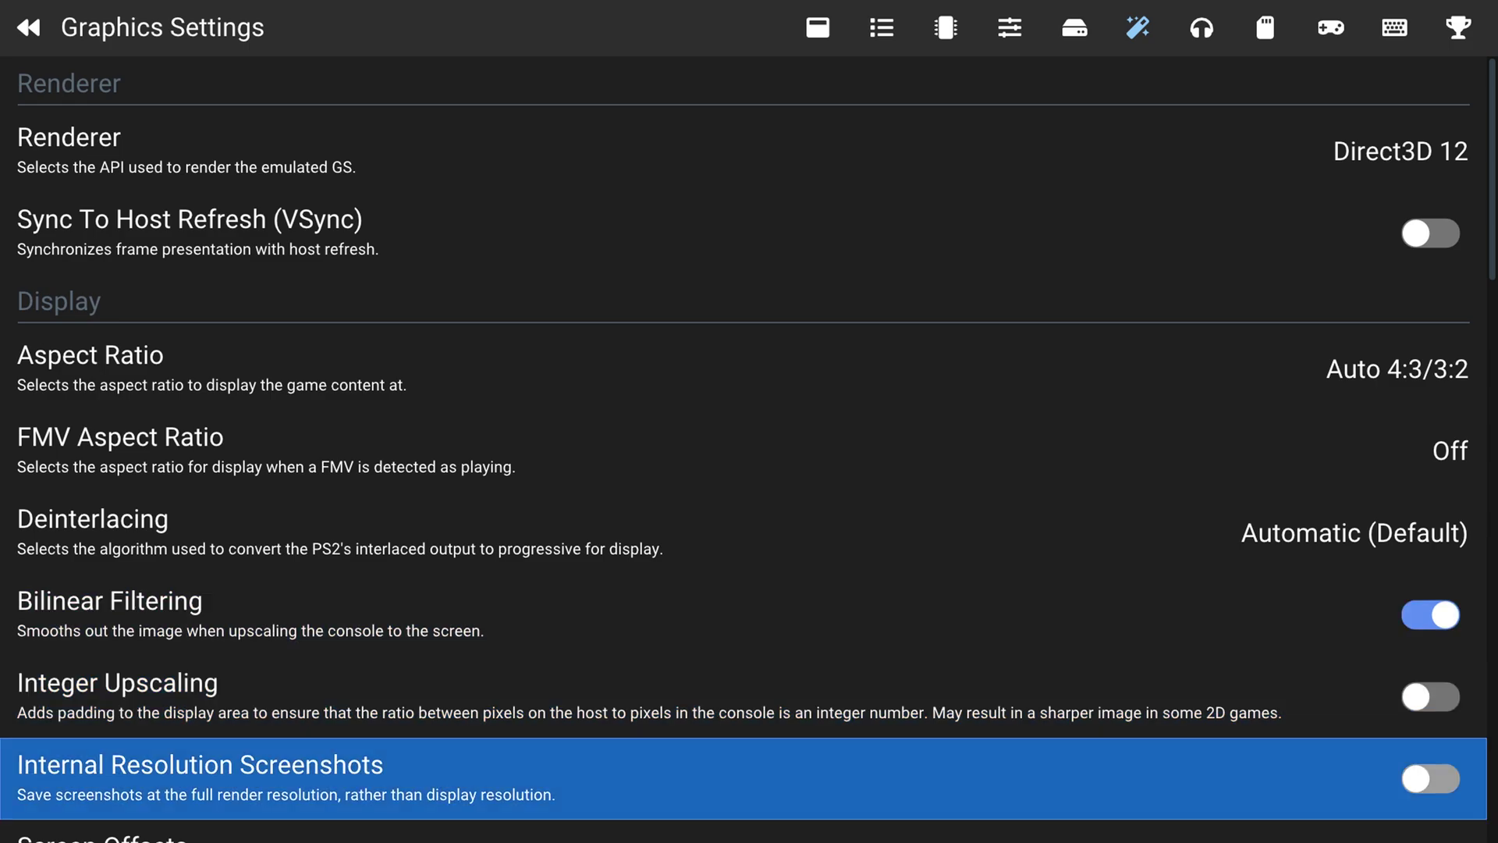
{"action": "key", "text": "Up"}
{"action": "key", "text": "Up"}
{"action": "key", "text": "Down"}
{"action": "key", "text": "Down"}
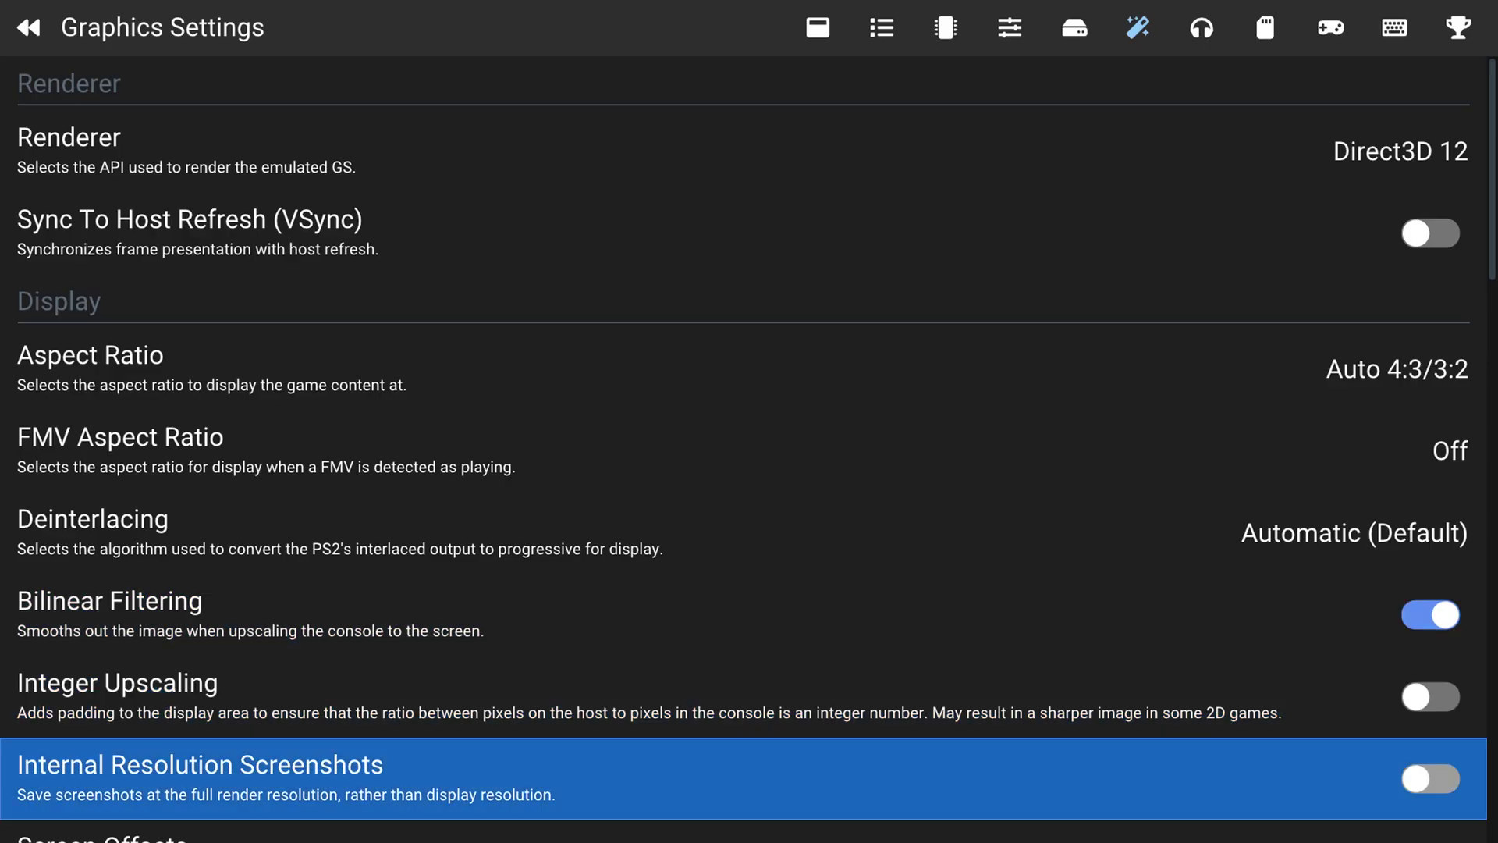
Step: Browse the display options and settle on the Integer Upscaling setting
{"action": "key", "text": "Up"}
{"action": "key", "text": "Up"}
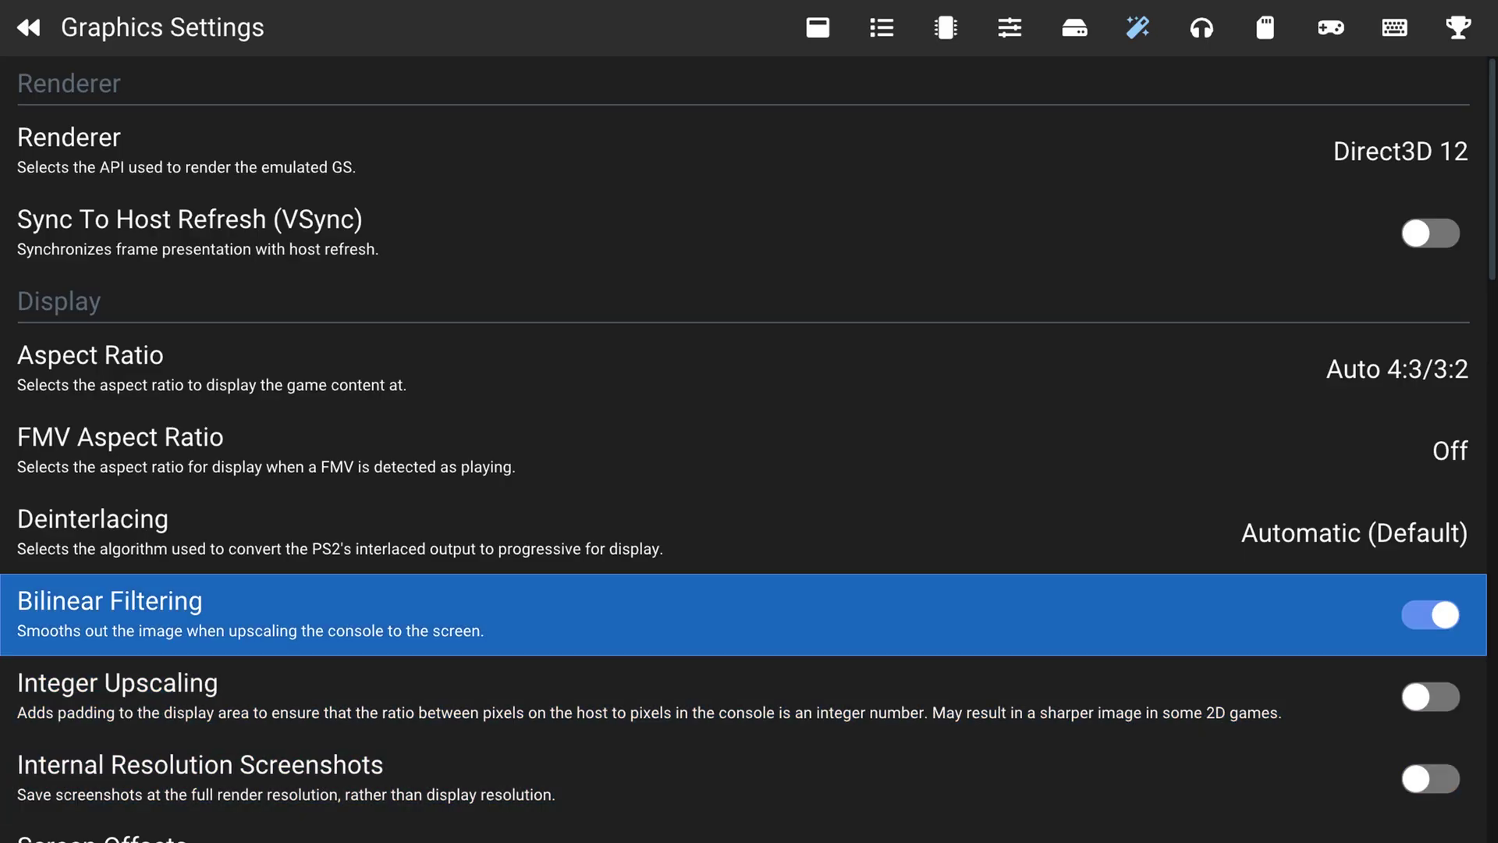
{"action": "key", "text": "Down"}
{"action": "key", "text": "Down"}
{"action": "key", "text": "Up"}
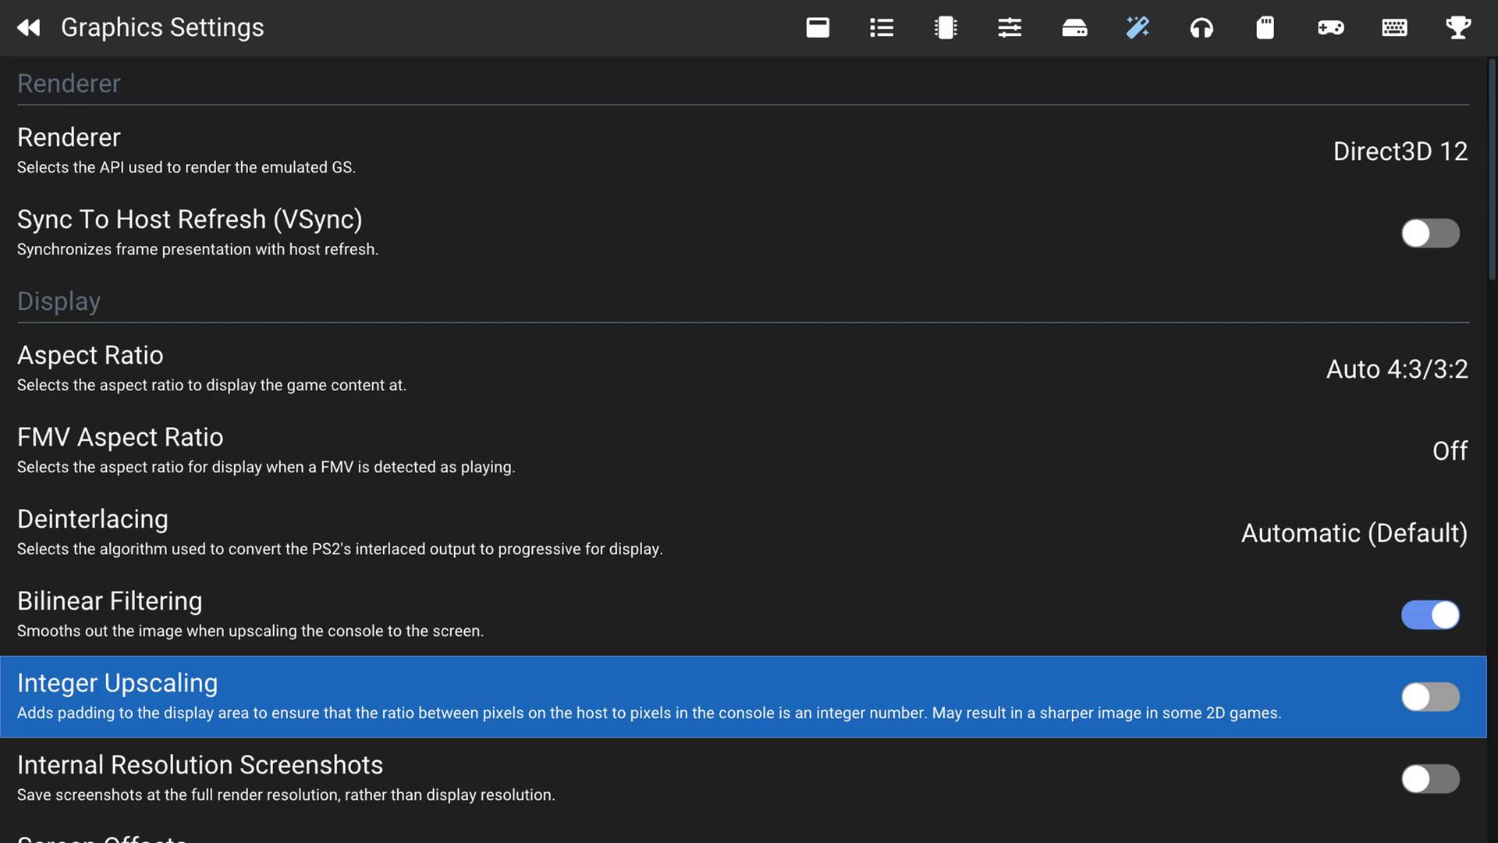
{"action": "key", "text": "Up"}
{"action": "key", "text": "Down"}
{"action": "key", "text": "Down"}
{"action": "key", "text": "Up"}
{"action": "key", "text": "Up"}
{"action": "key", "text": "Down"}
{"action": "key", "text": "Down"}
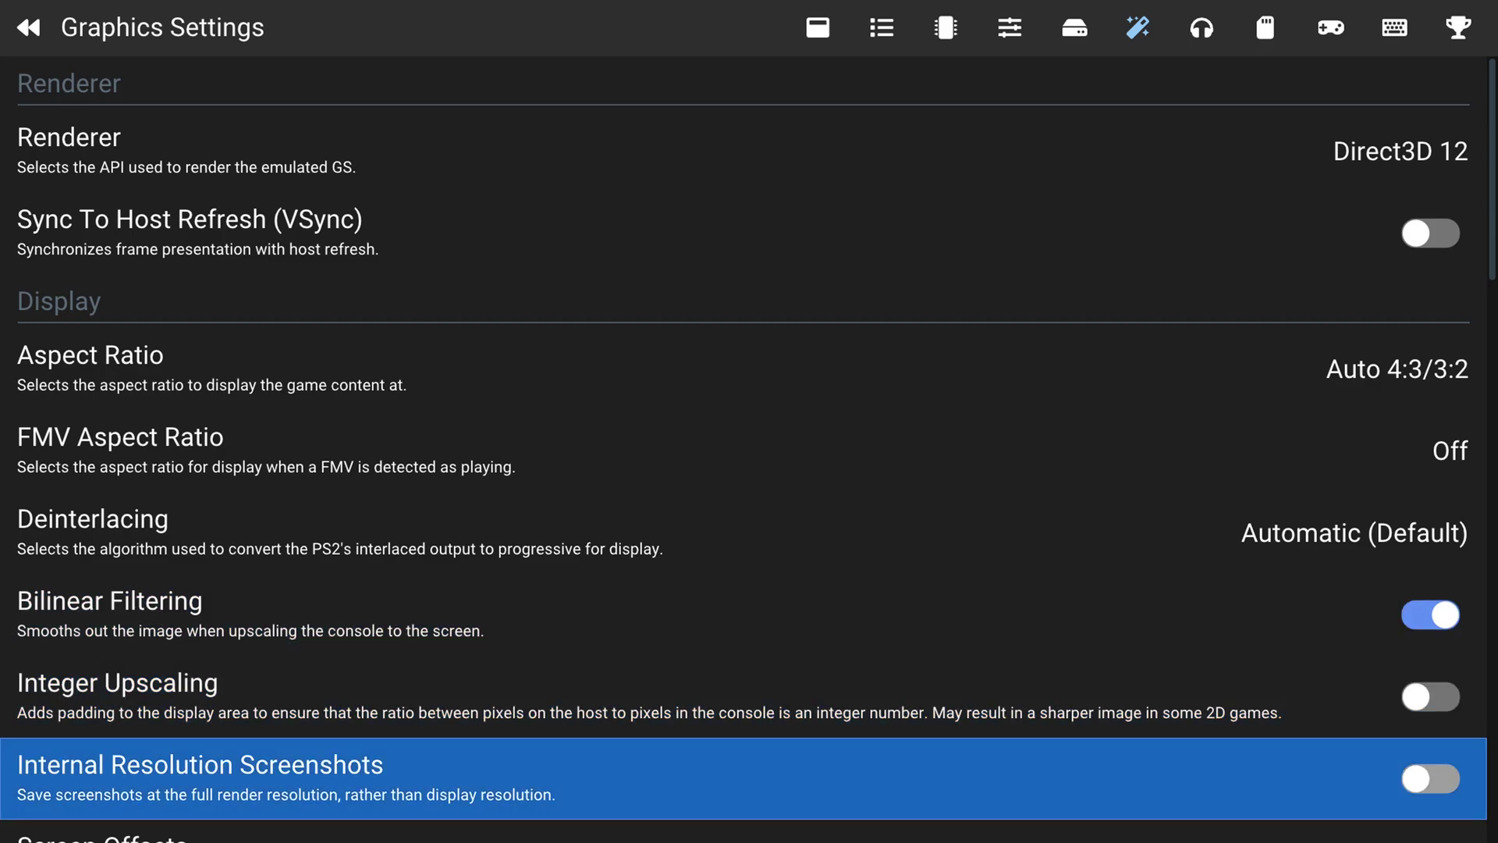
{"action": "key", "text": "Up"}
{"action": "key", "text": "Up"}
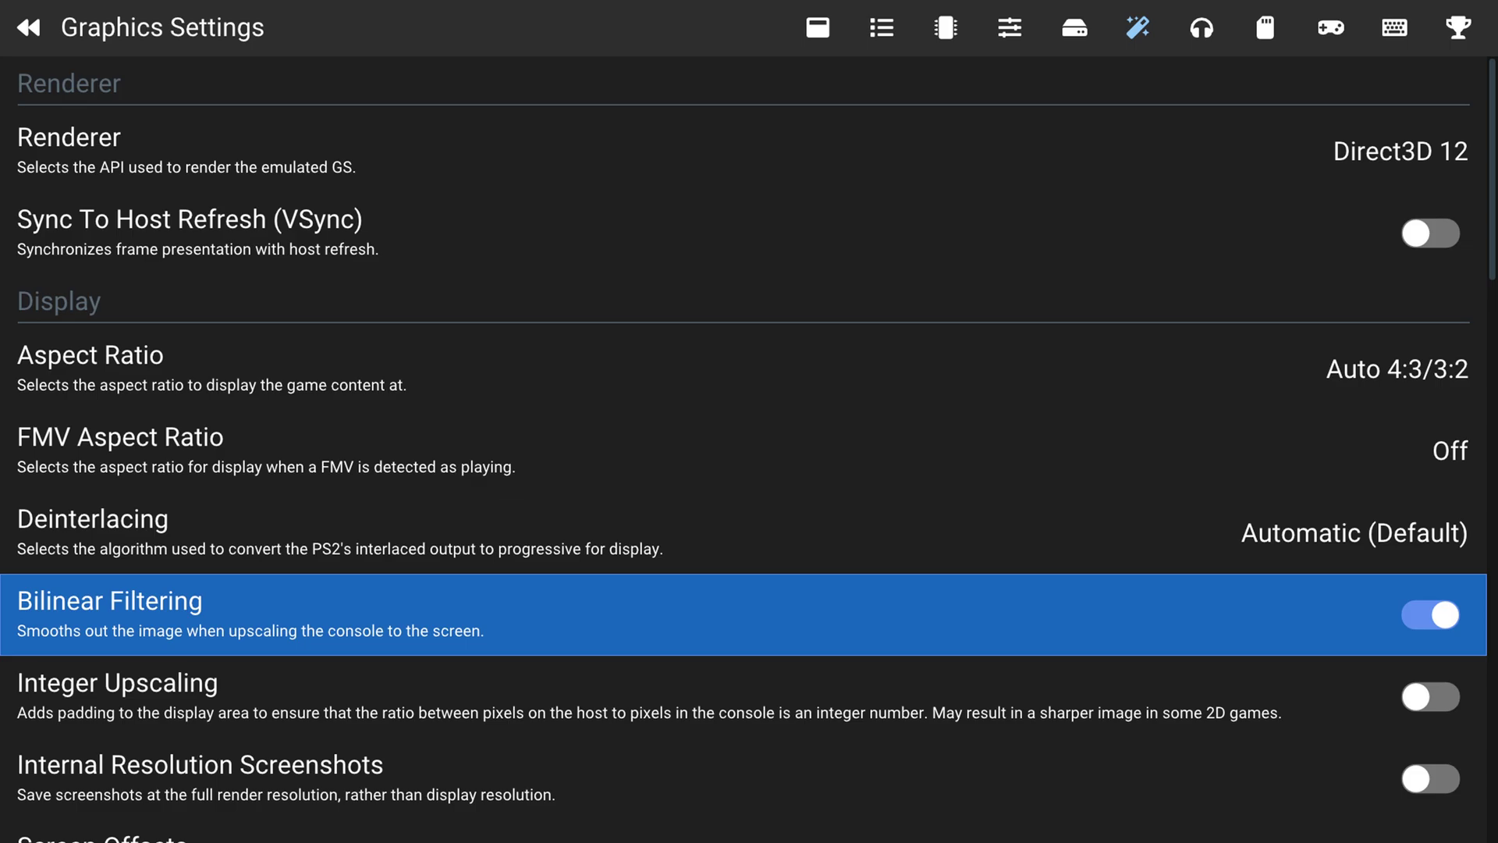
{"action": "key", "text": "Down"}
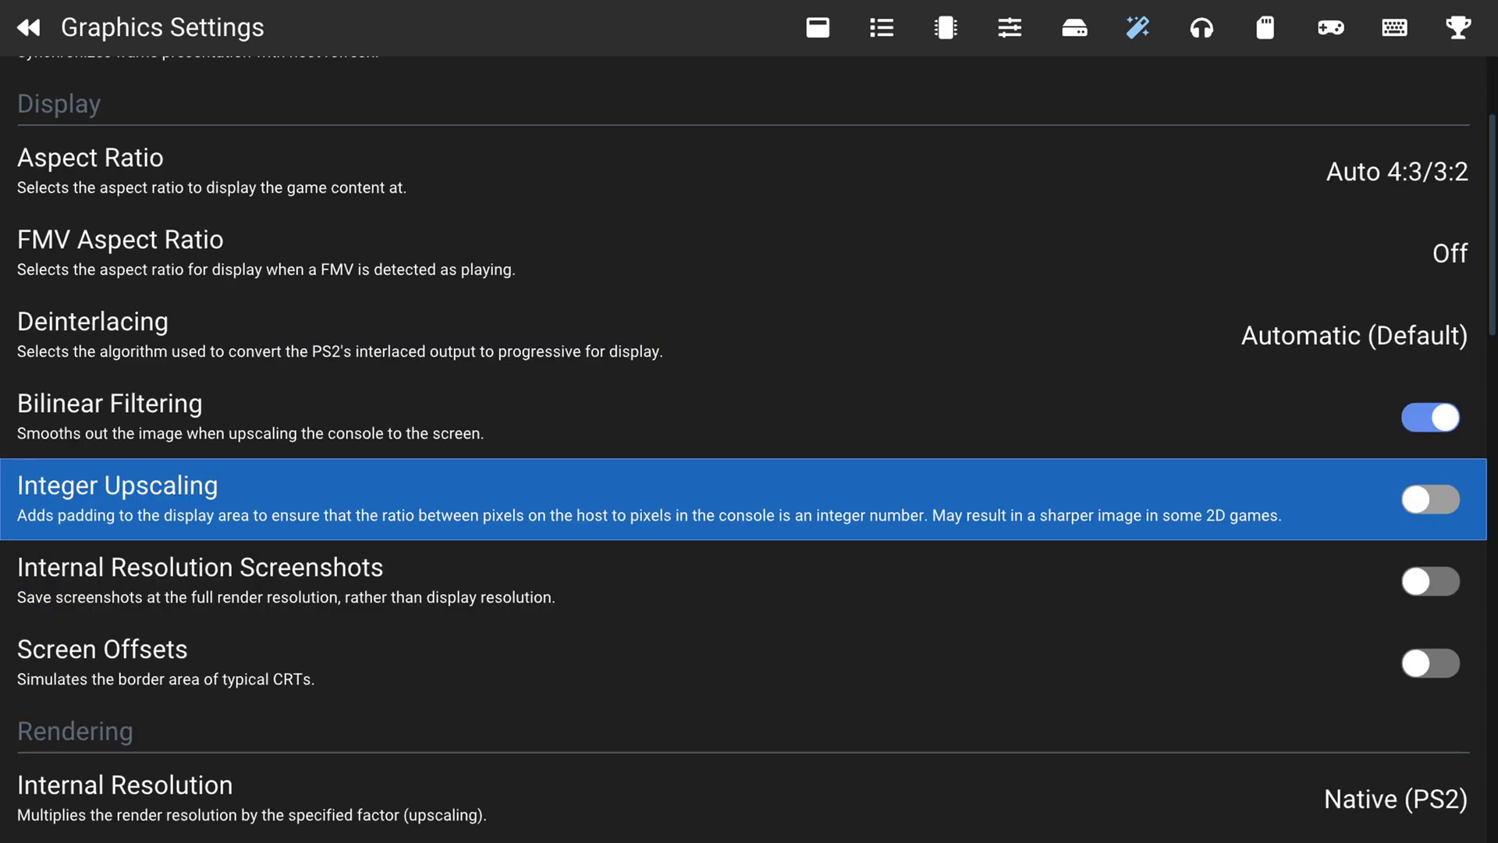
Step: Switch Integer Upscaling on and bring up the Internal Resolution choices
{"action": "key", "text": "Return"}
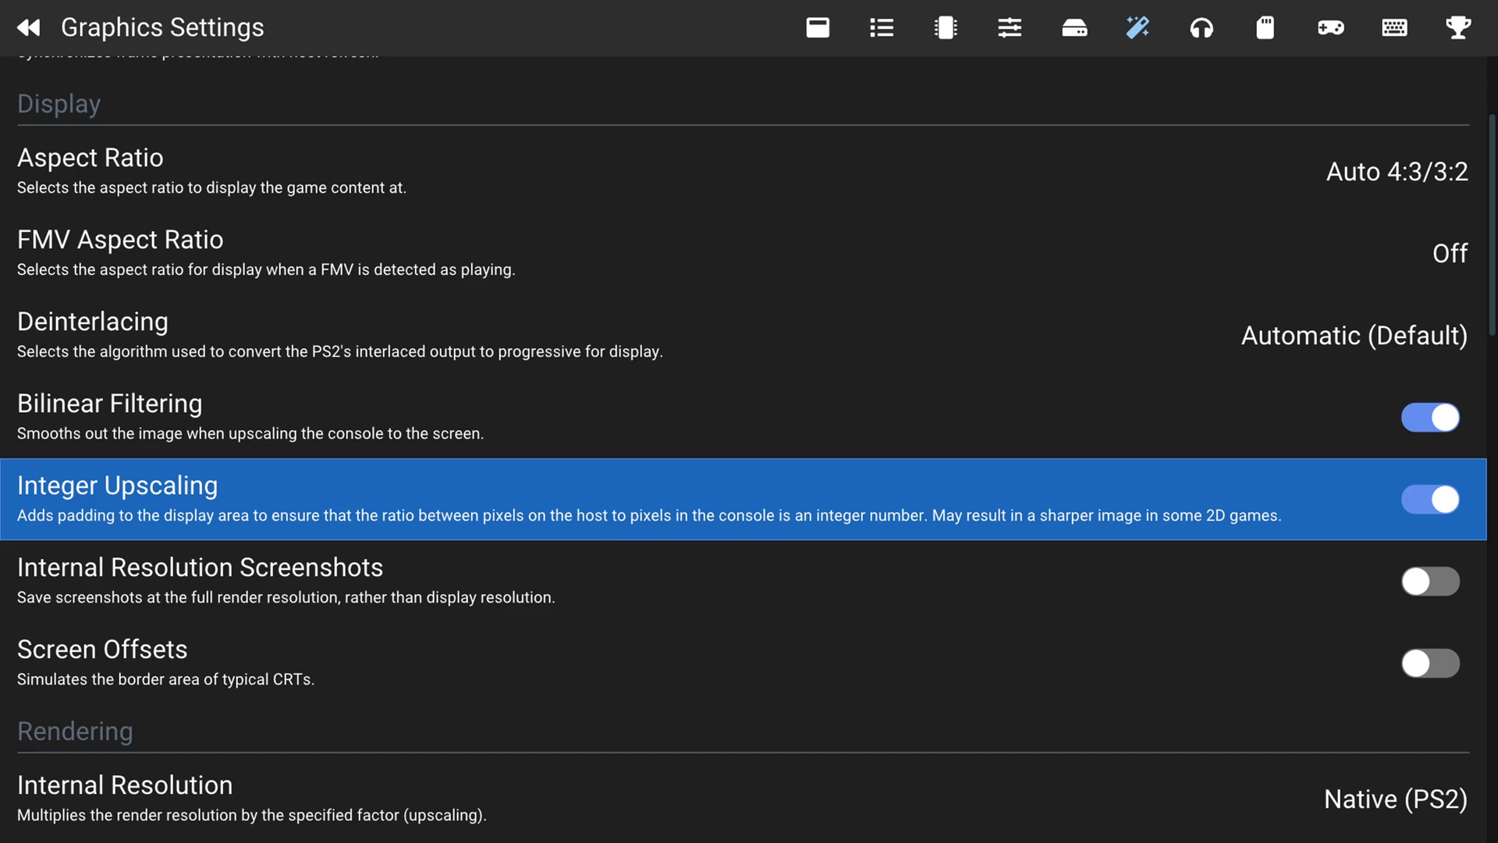
{"action": "key", "text": "Return"}
{"action": "key", "text": "Return"}
{"action": "key", "text": "Return"}
{"action": "key", "text": "Return"}
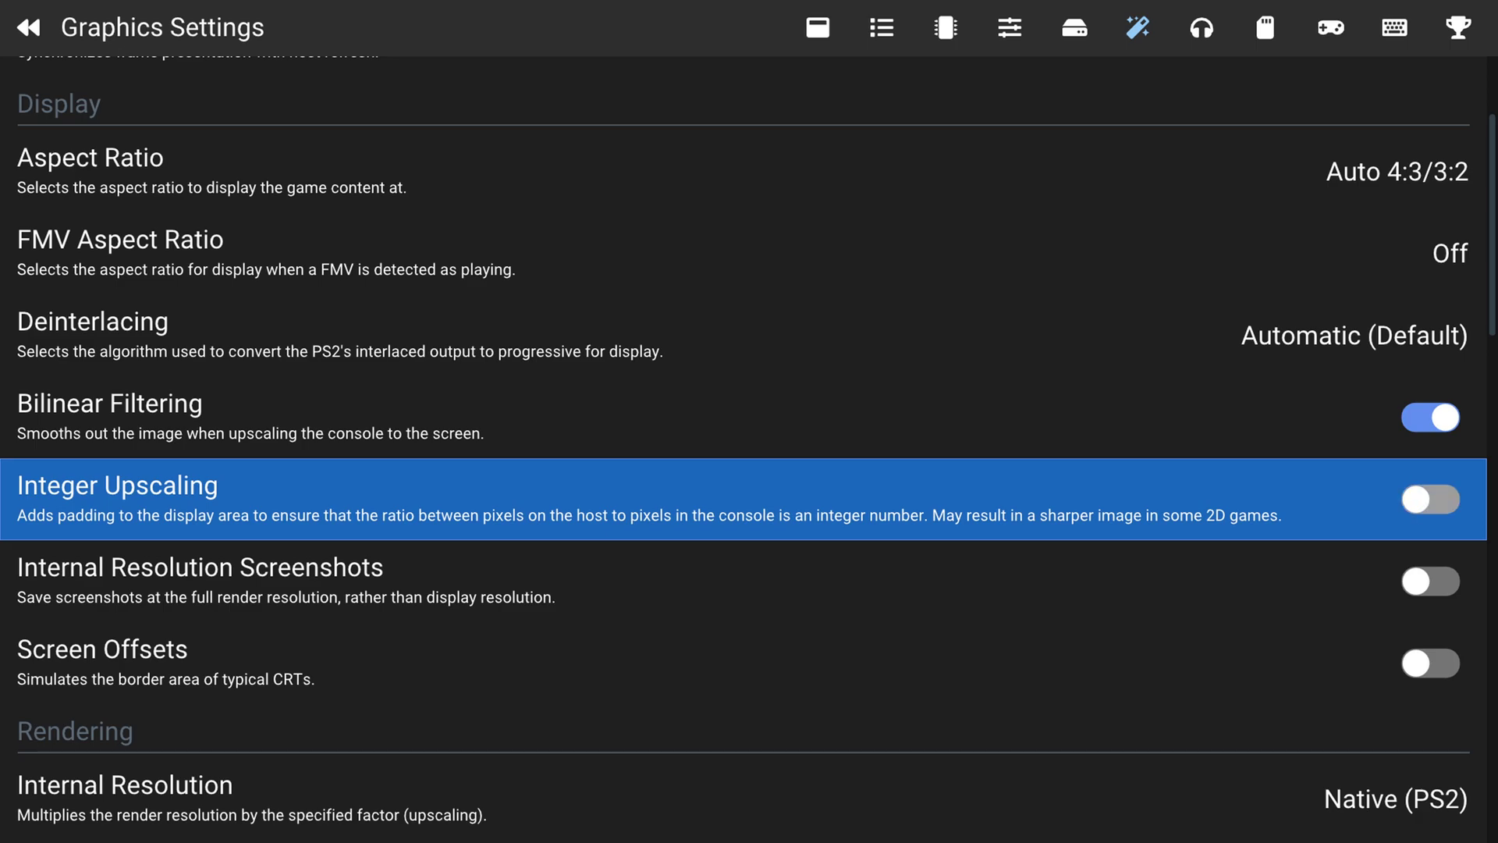
{"action": "key", "text": "Down"}
{"action": "key", "text": "Down"}
{"action": "key", "text": "Down"}
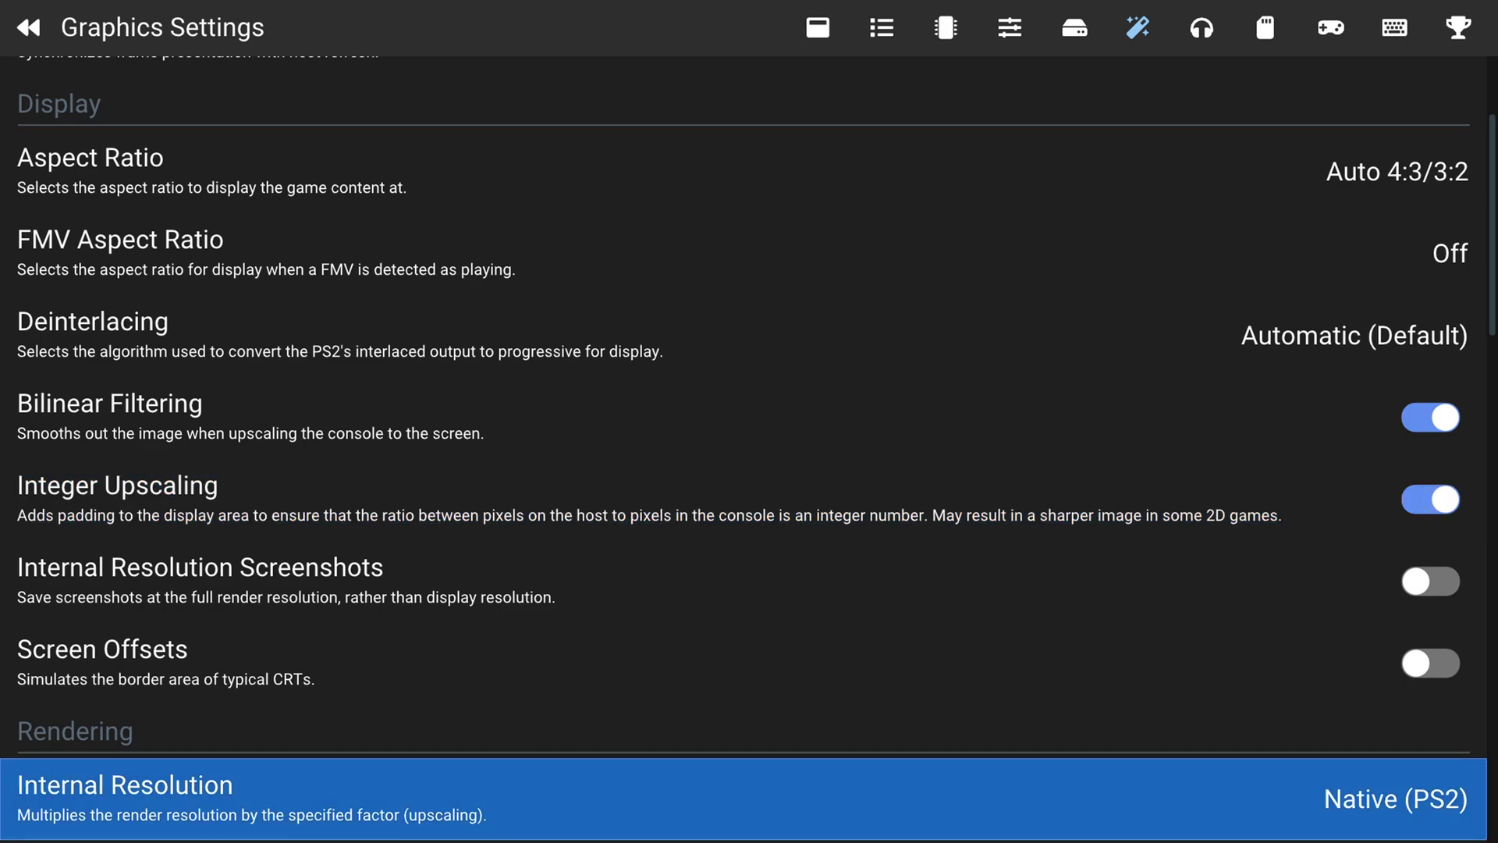
{"action": "key", "text": "Return"}
Step: Set Internal Resolution to 4x Native (~1440p/2K)
{"action": "key", "text": "Down"}
{"action": "key", "text": "Down"}
{"action": "key", "text": "Down"}
{"action": "key", "text": "Down"}
{"action": "key", "text": "Down"}
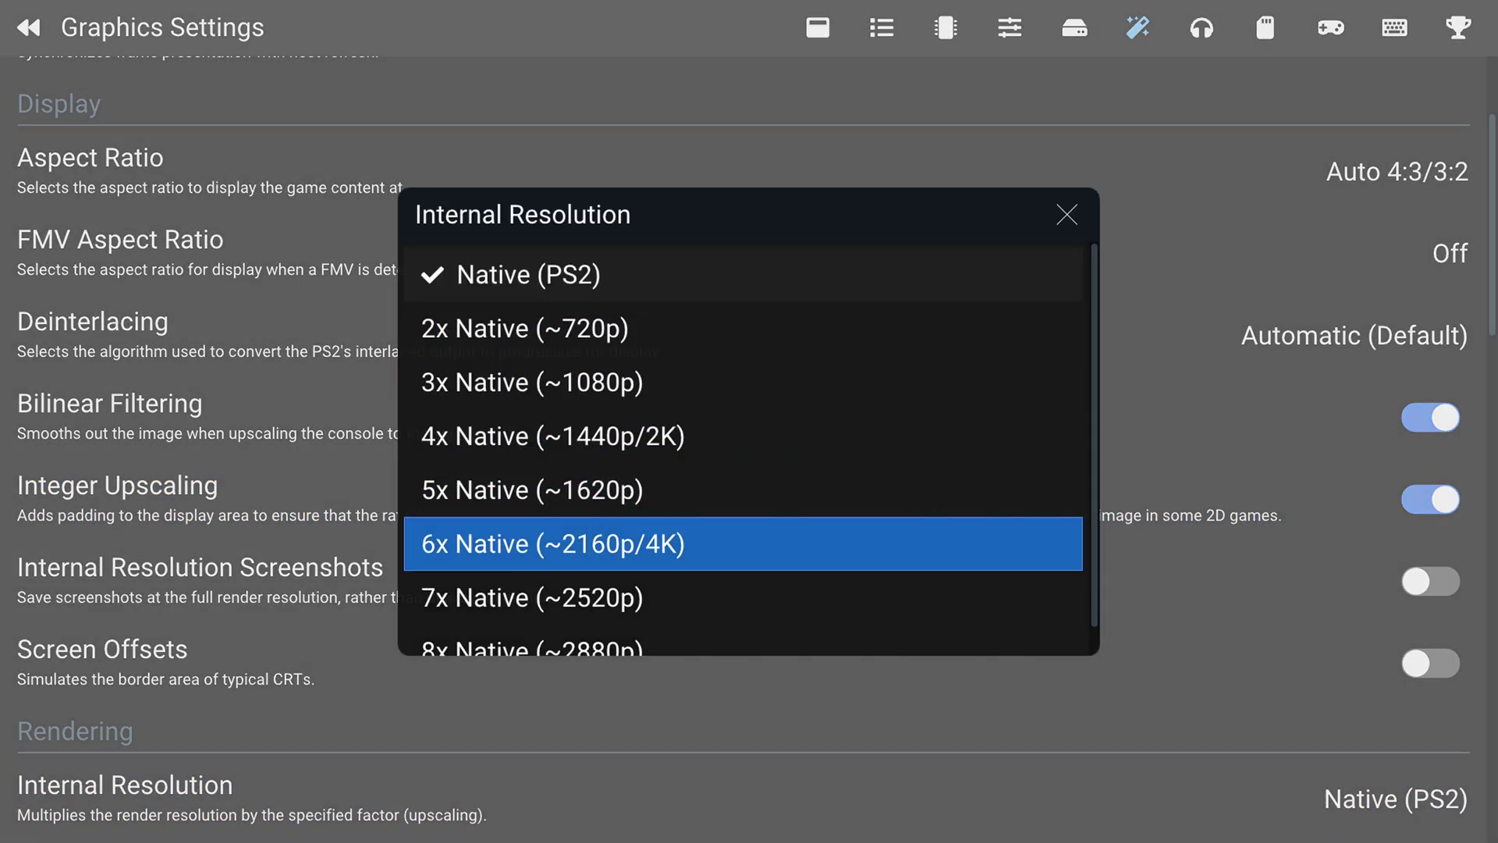
{"action": "key", "text": "Down"}
{"action": "key", "text": "Down"}
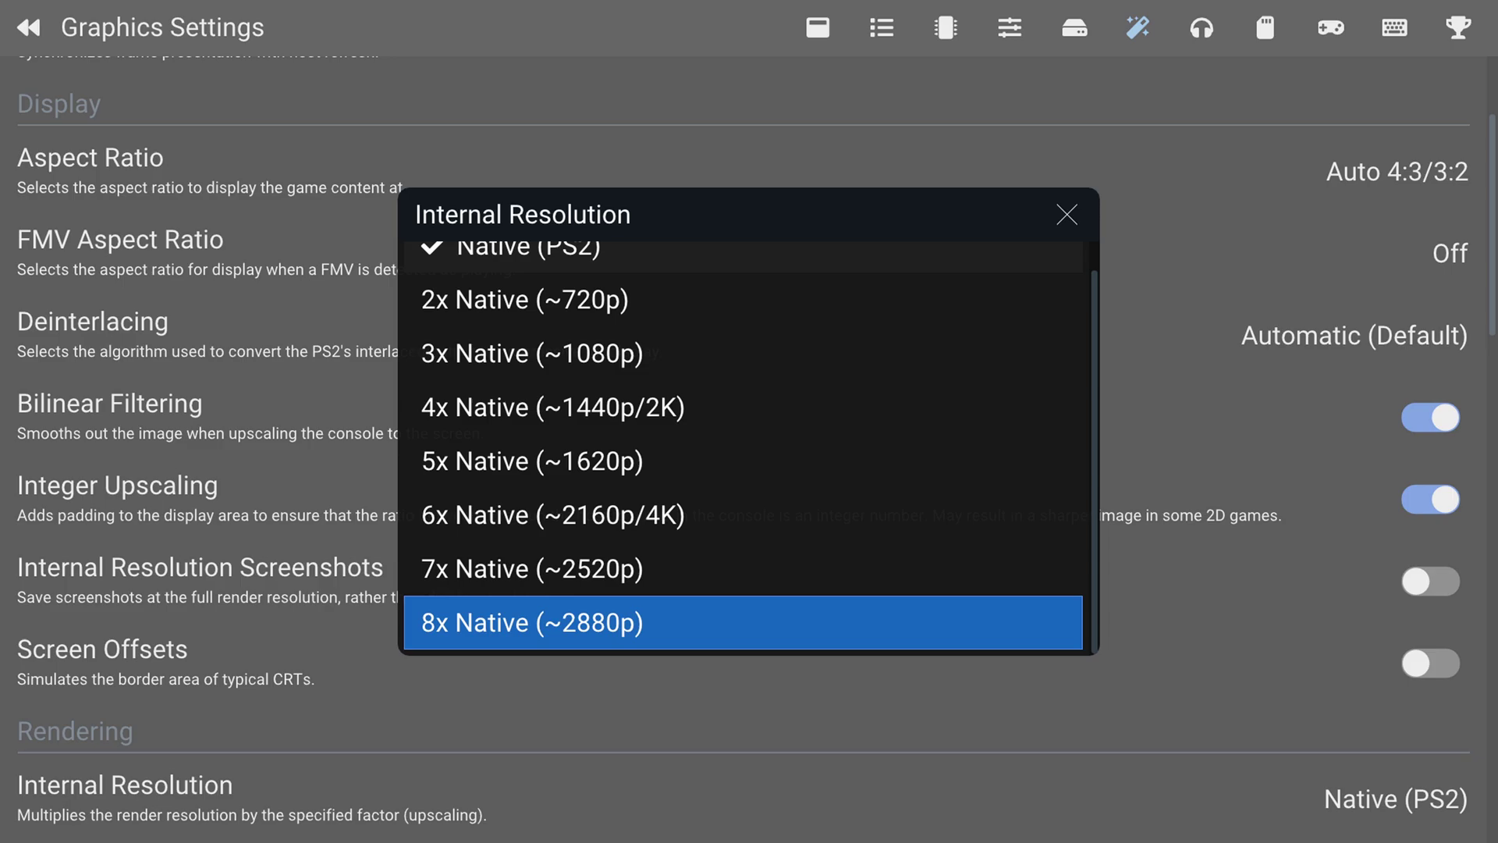
{"action": "key", "text": "Up"}
{"action": "key", "text": "Up"}
{"action": "key", "text": "Up"}
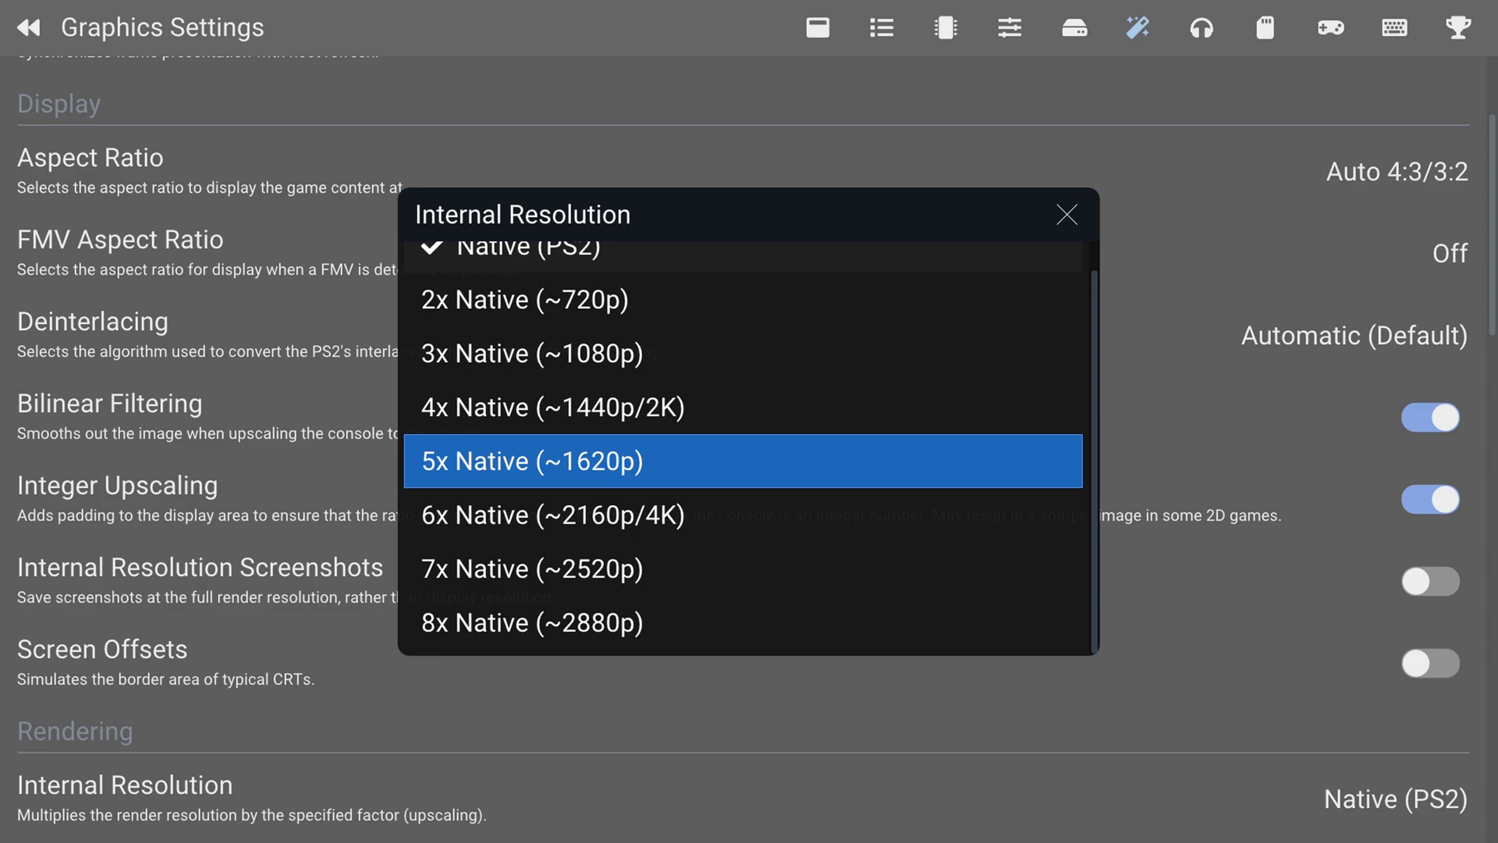
{"action": "key", "text": "Up"}
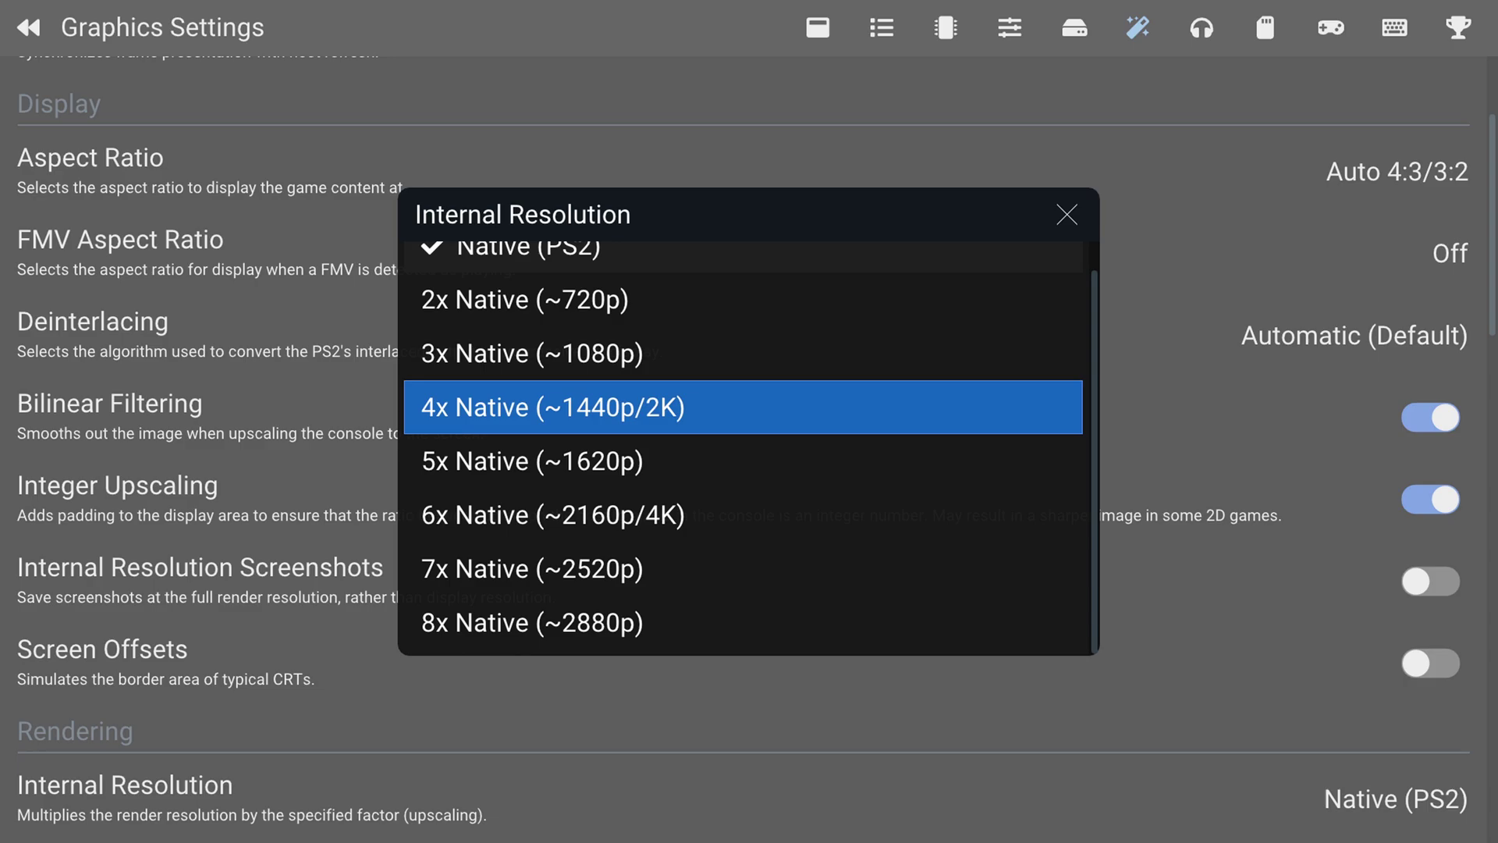
{"action": "key", "text": "Return"}
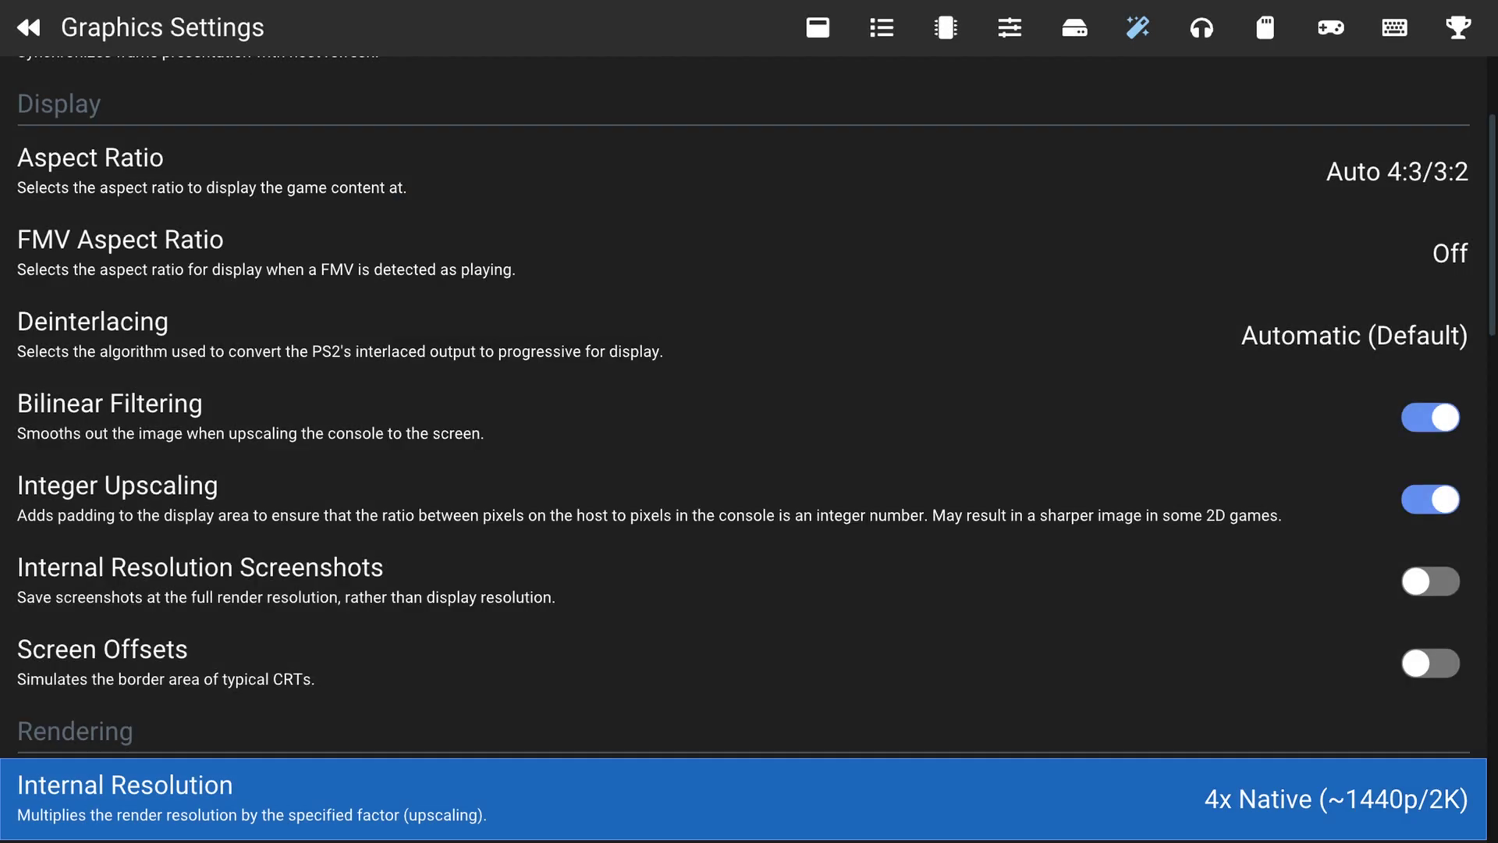
Step: Leave Mipmapping at Automatic (Default) and move past the texture filtering options
{"action": "key", "text": "Down"}
{"action": "key", "text": "Return"}
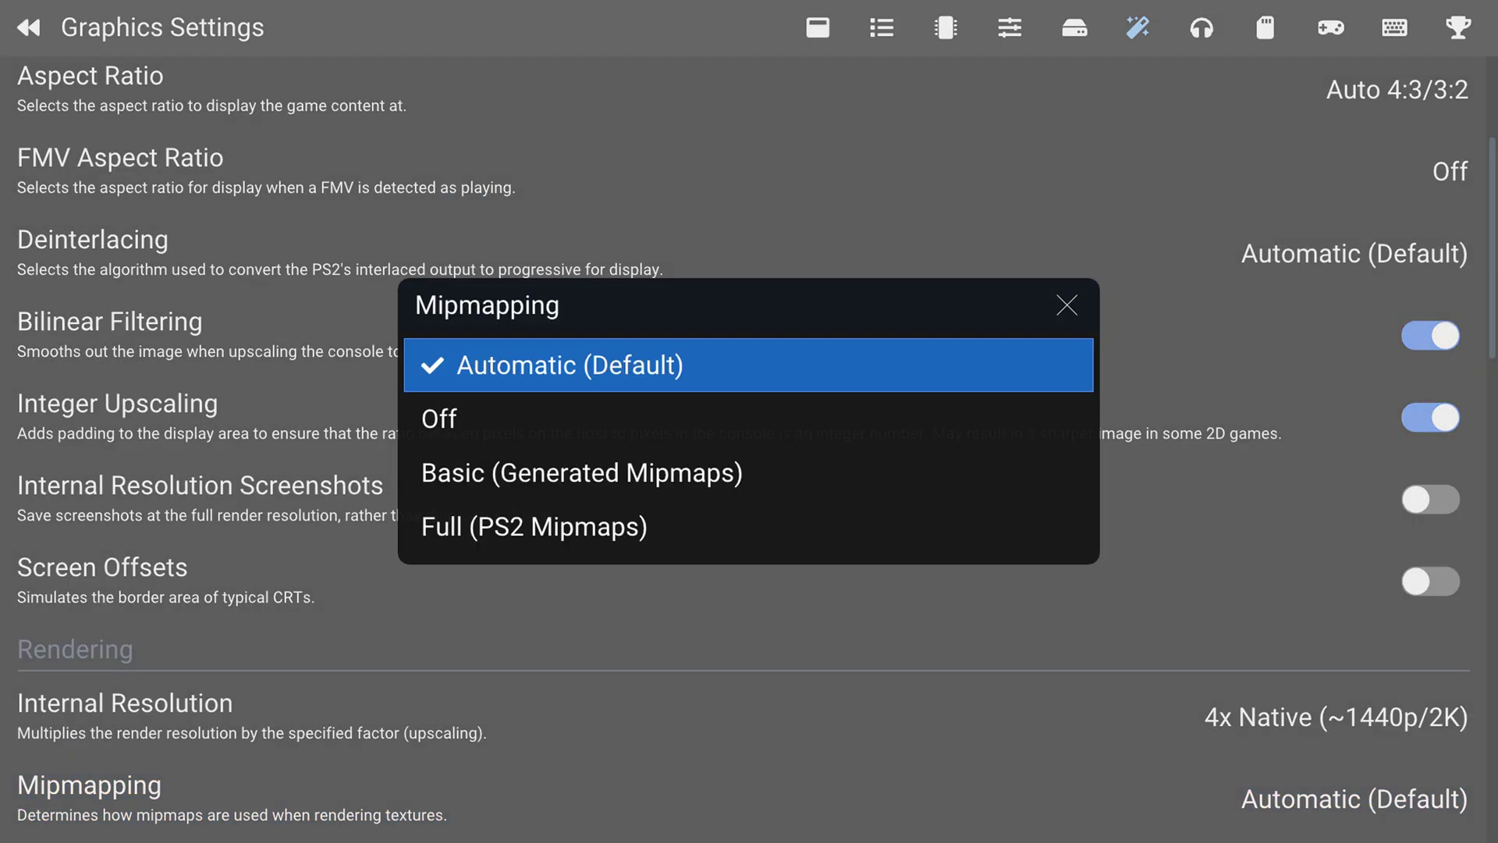
{"action": "key", "text": "Escape"}
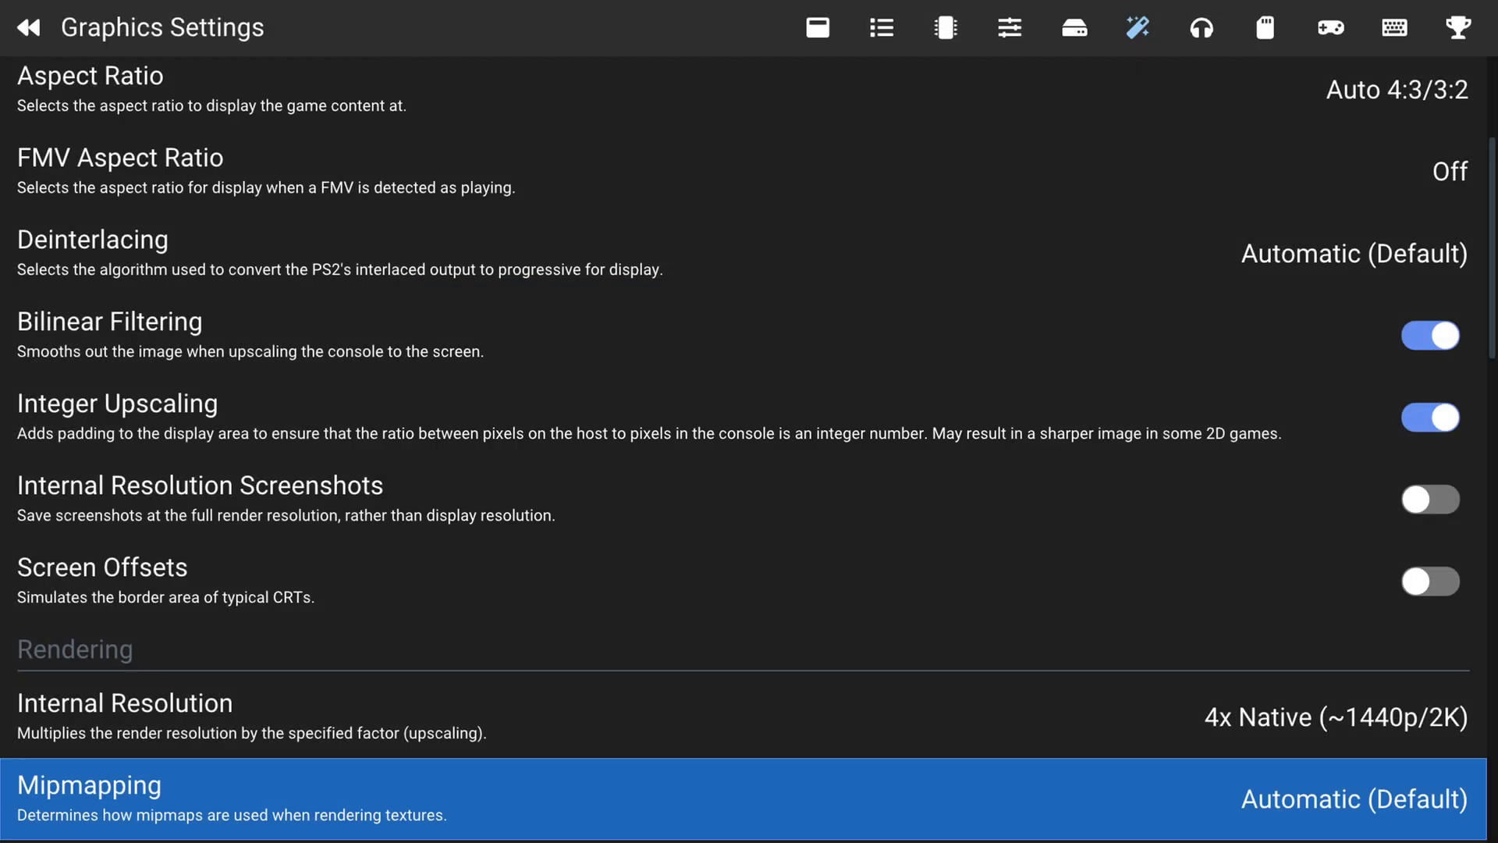
{"action": "key", "text": "Down"}
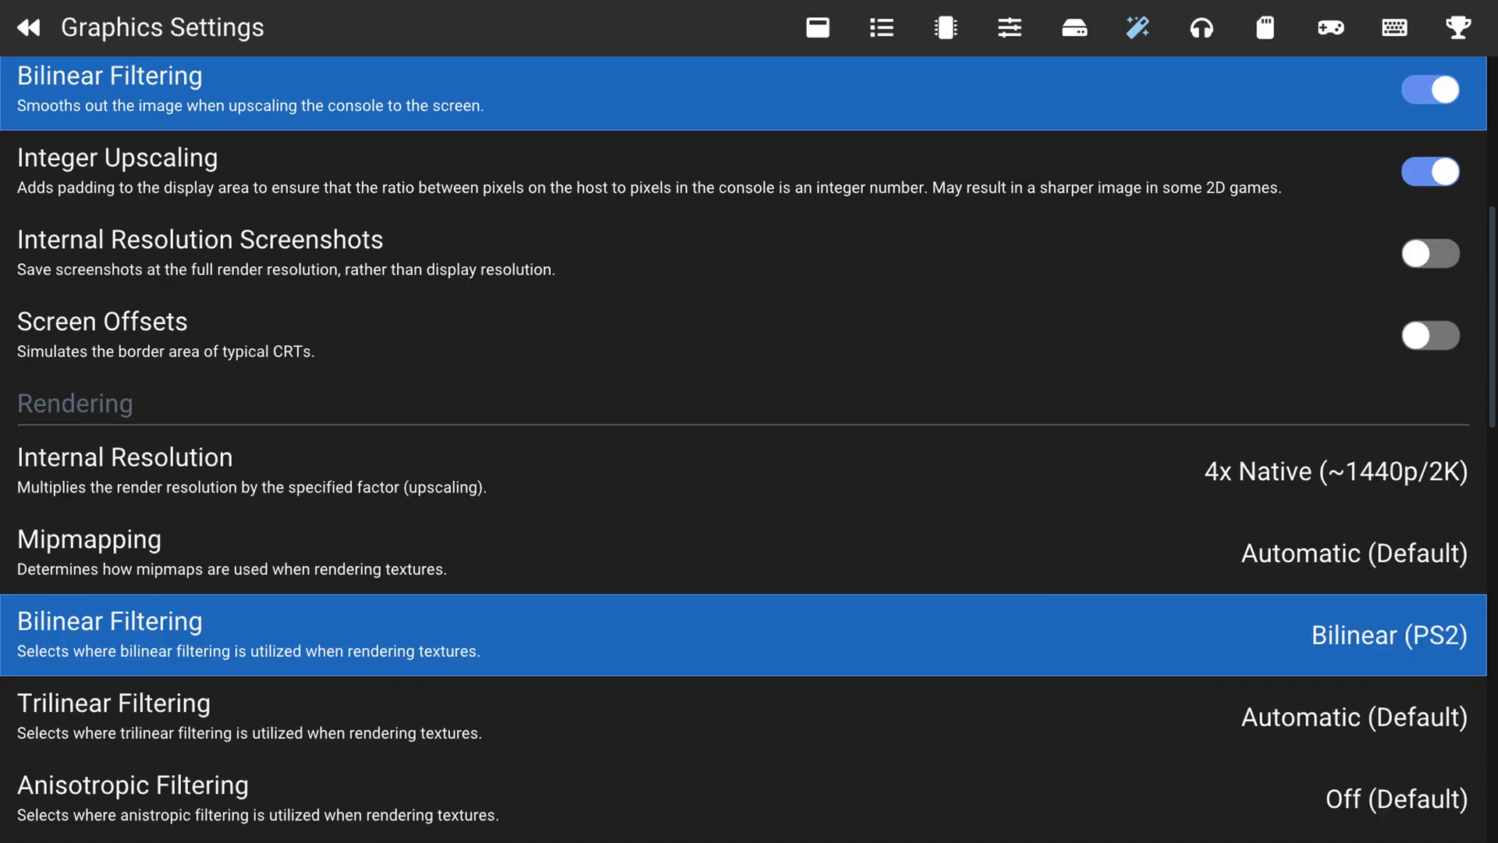
{"action": "key", "text": "Down"}
{"action": "key", "text": "Down"}
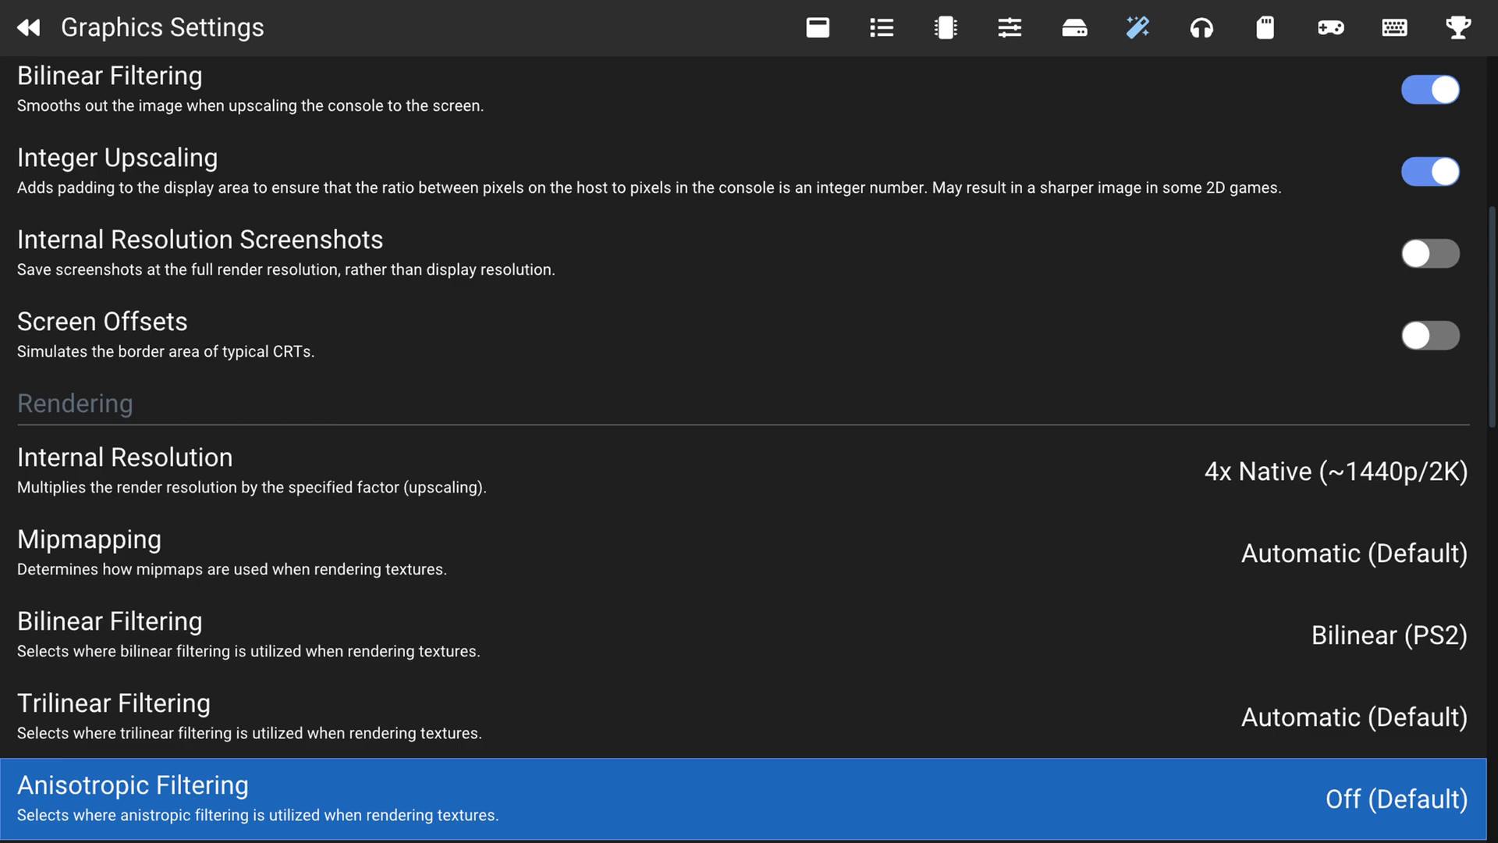
Step: Check the Dithering choices and leave it at Unscaled (Default)
{"action": "key", "text": "Down"}
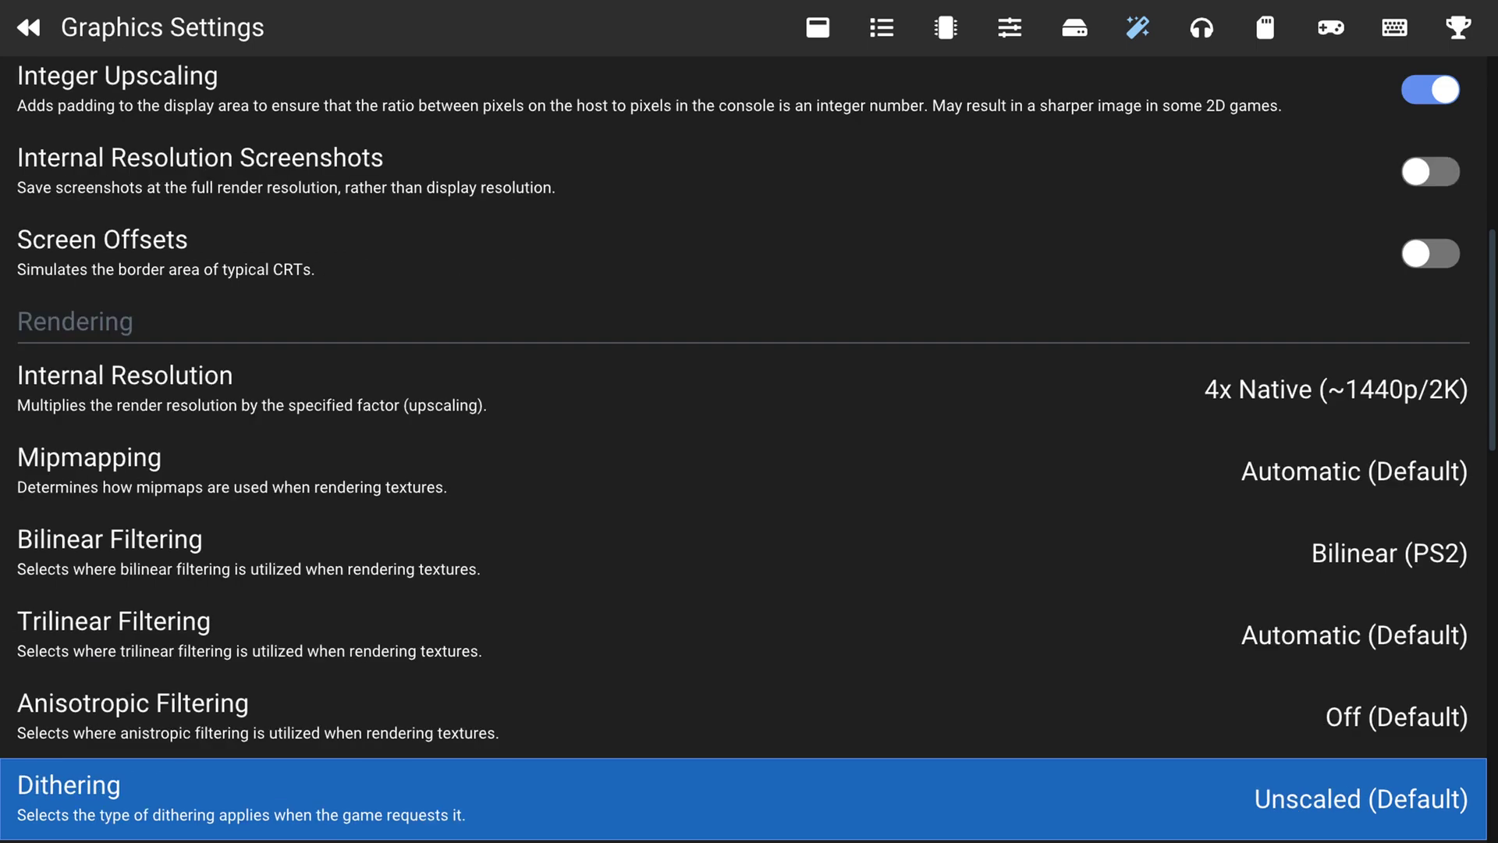
{"action": "key", "text": "Return"}
{"action": "key", "text": "Down"}
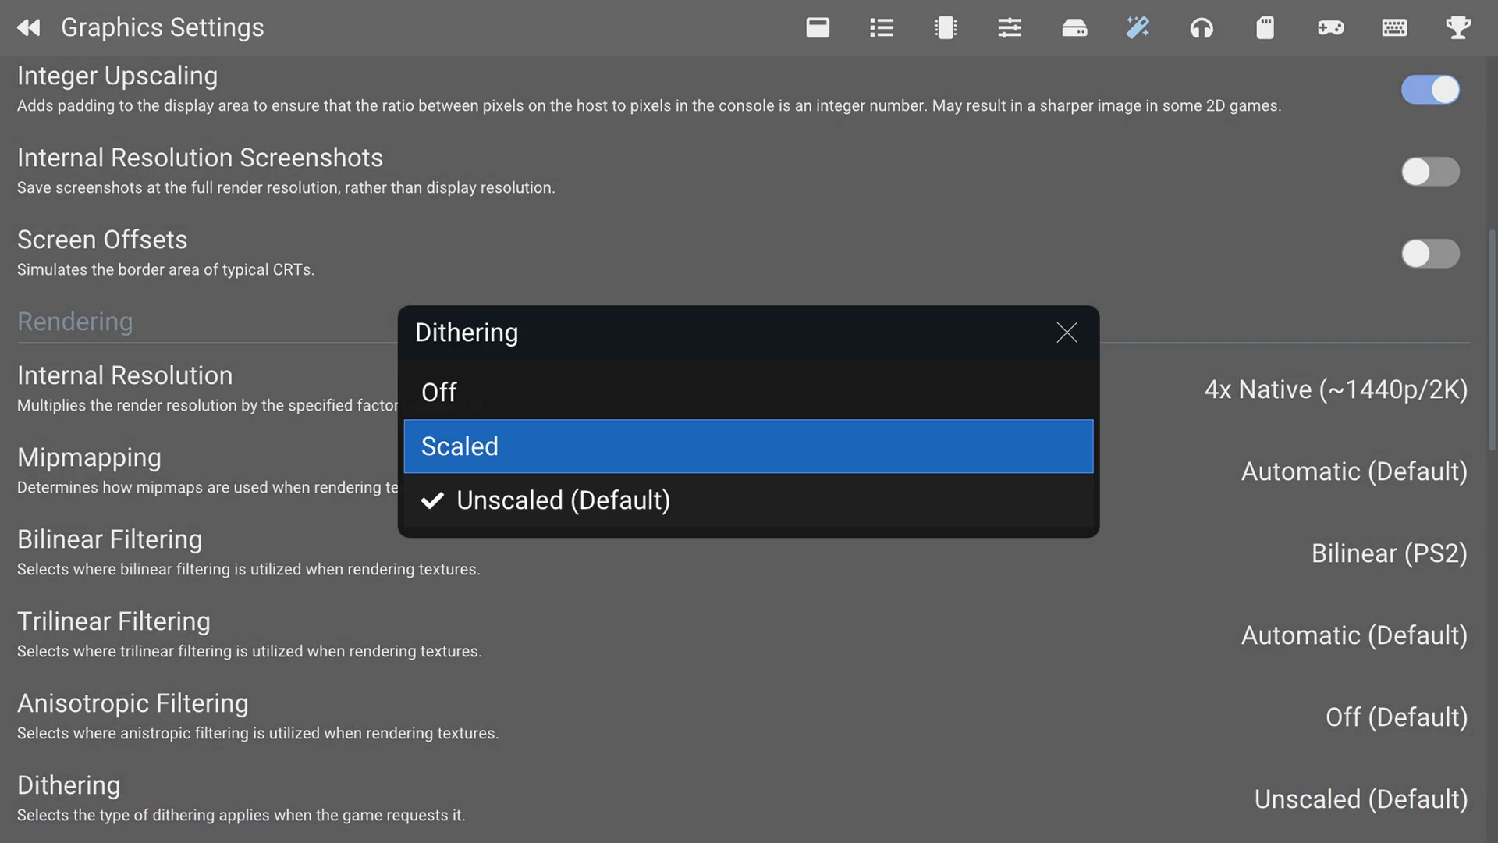
{"action": "key", "text": "Up"}
{"action": "key", "text": "Escape"}
Step: Check the Blending Accuracy choices and keep it at Basic
{"action": "key", "text": "Down"}
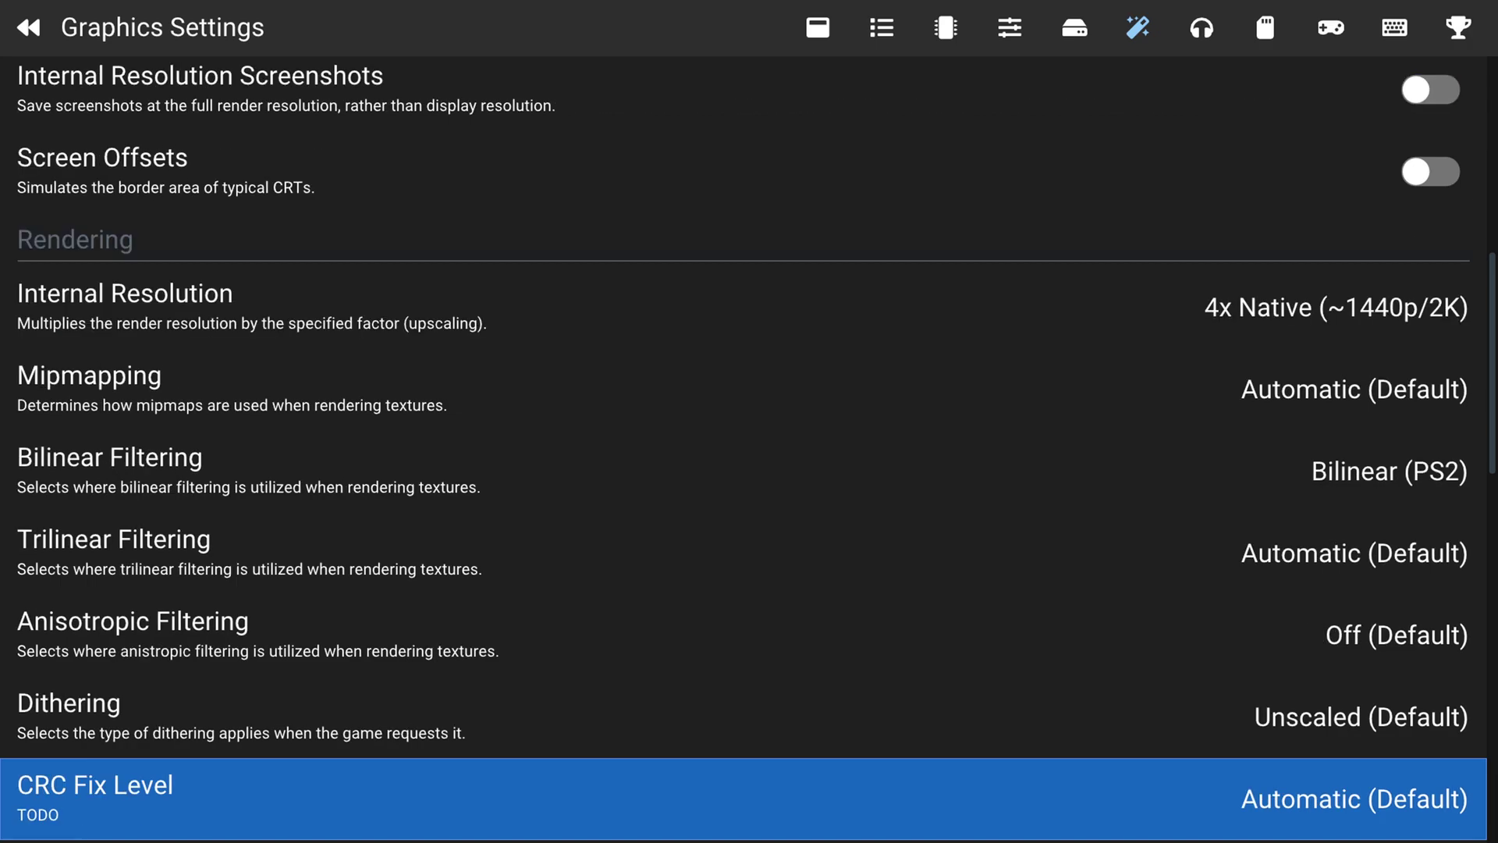
{"action": "key", "text": "Down"}
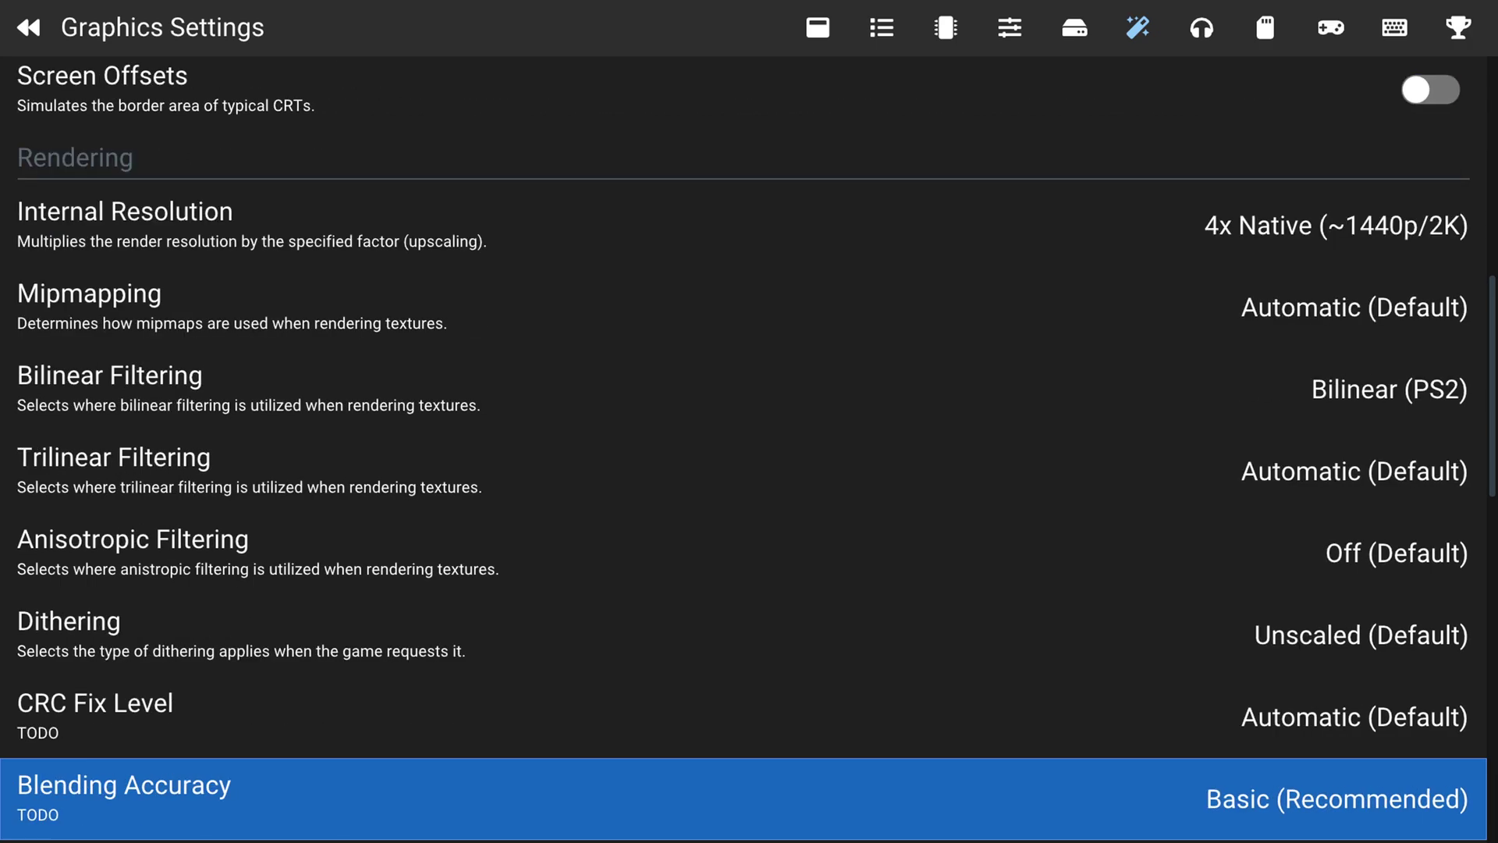
{"action": "key", "text": "Return"}
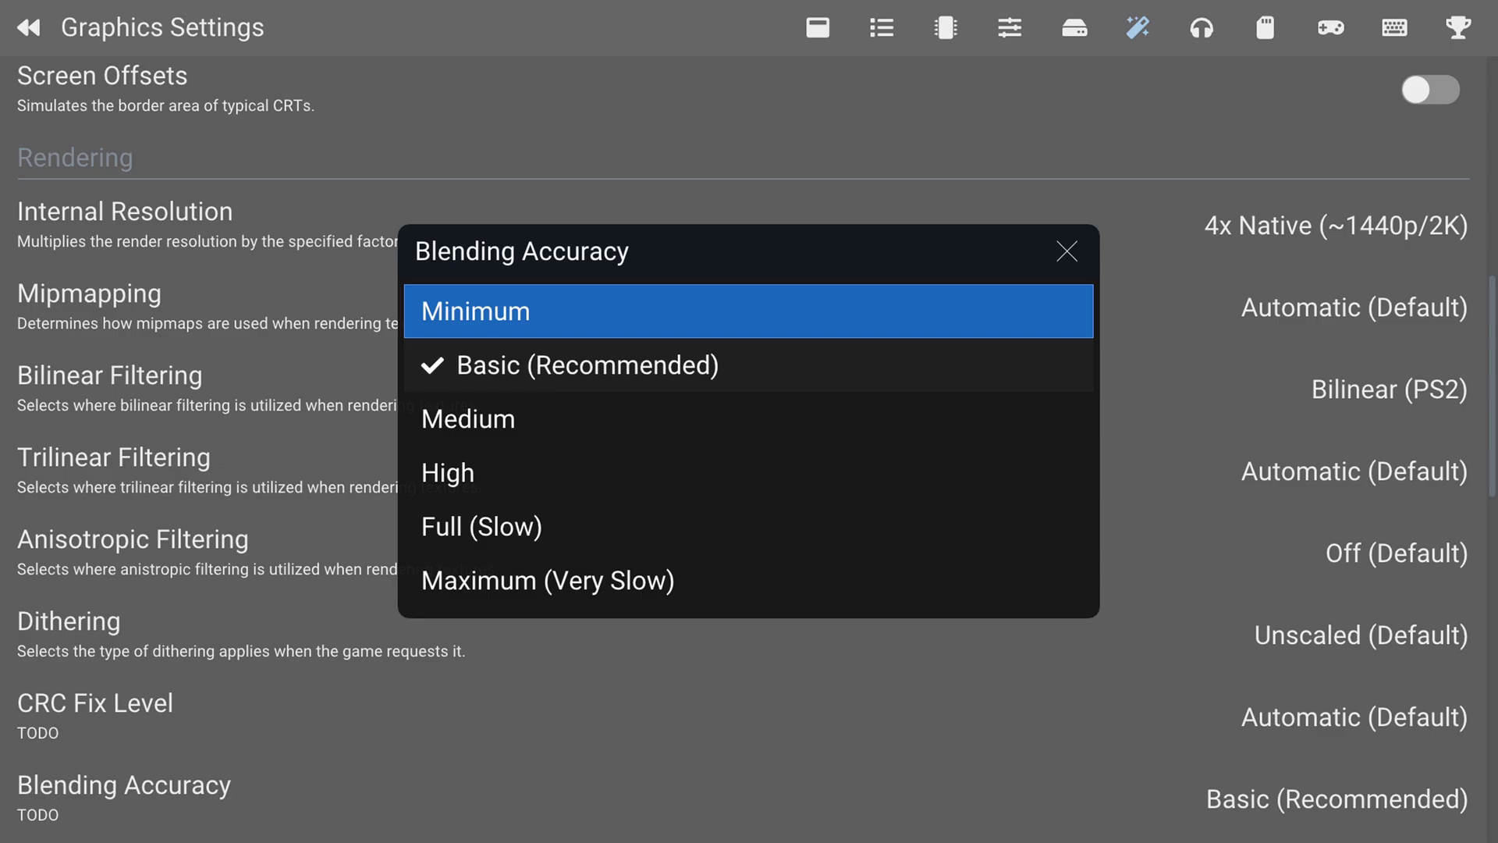
{"action": "key", "text": "Escape"}
{"action": "key", "text": "Down"}
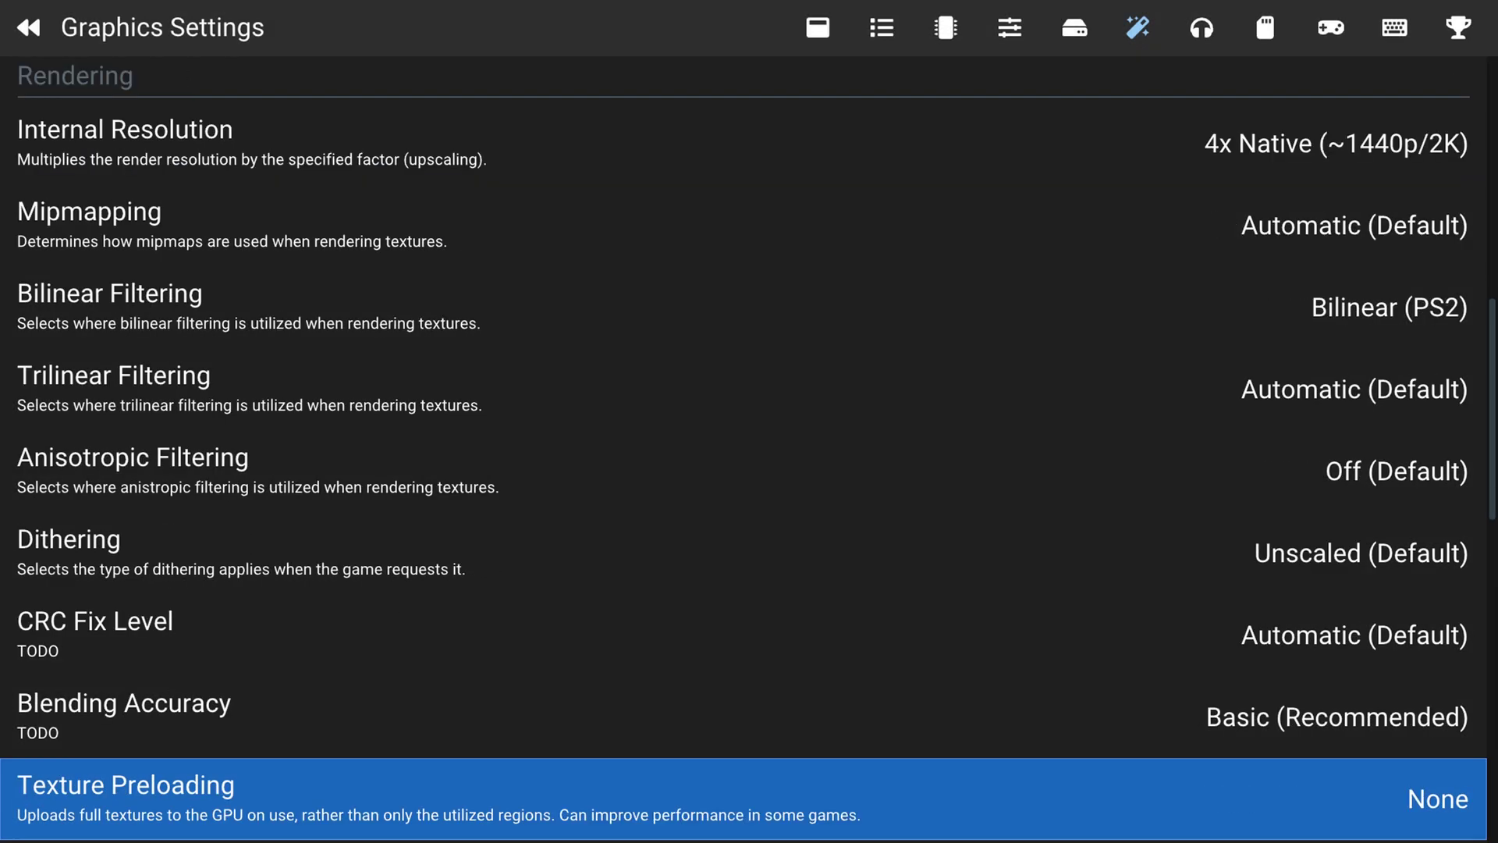
{"action": "key", "text": "Return"}
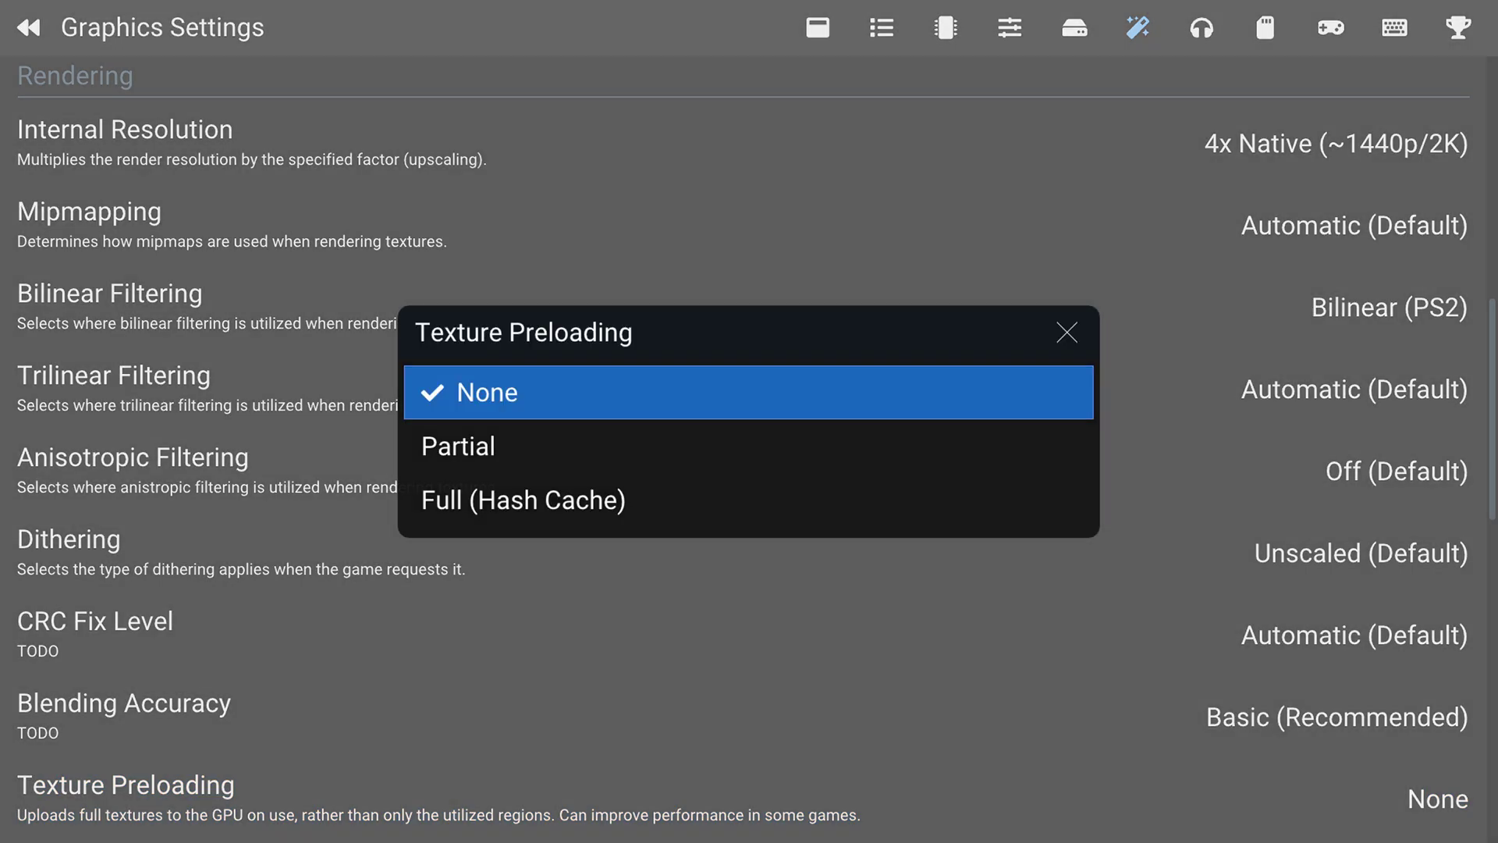
{"action": "key", "text": "Down"}
{"action": "key", "text": "Down"}
{"action": "key", "text": "Up"}
{"action": "key", "text": "Down"}
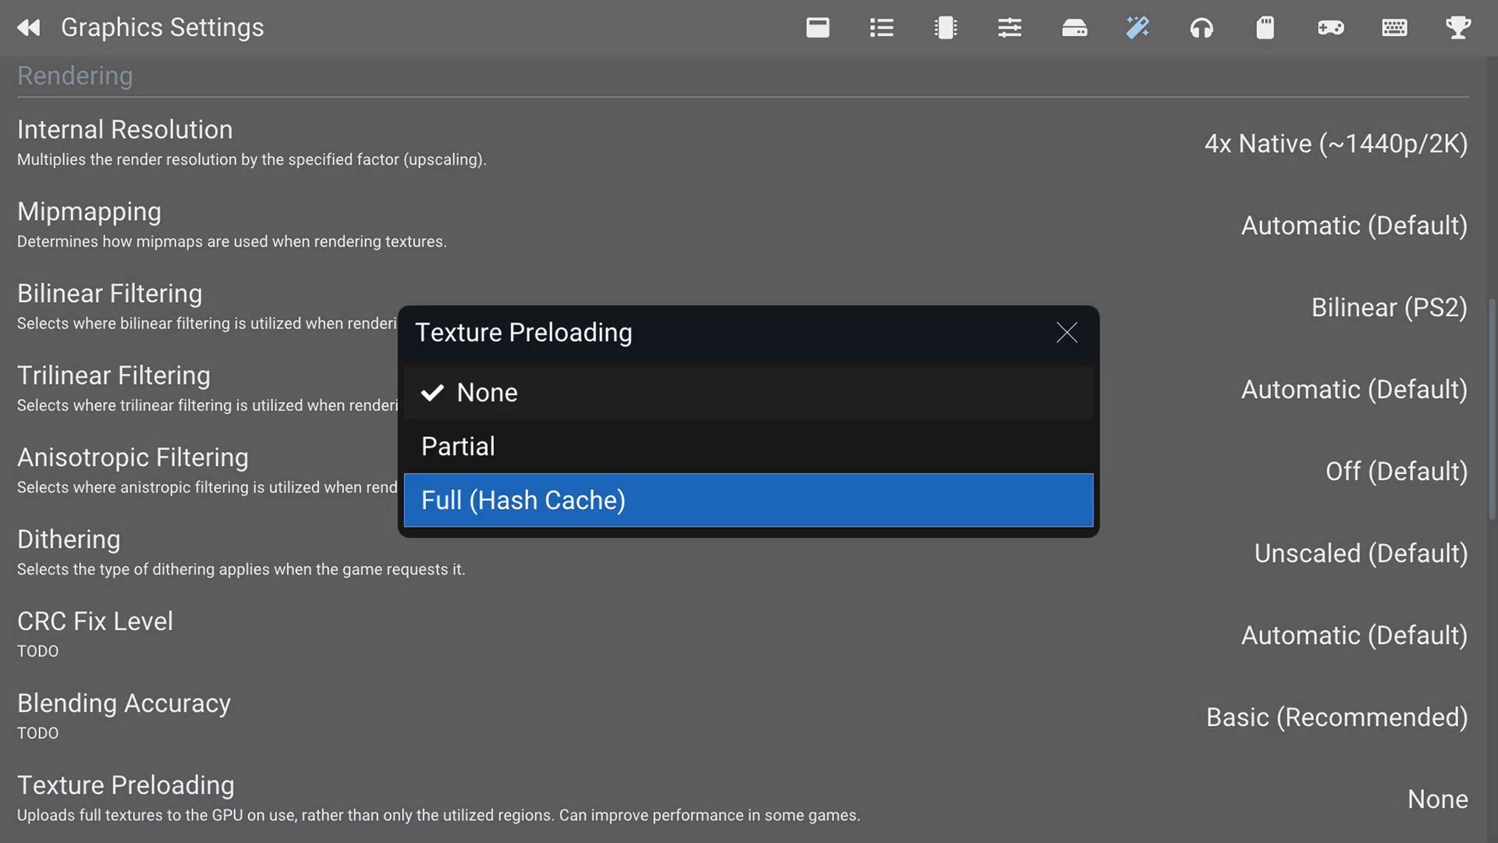
{"action": "key", "text": "Up"}
{"action": "key", "text": "Up"}
{"action": "key", "text": "Return"}
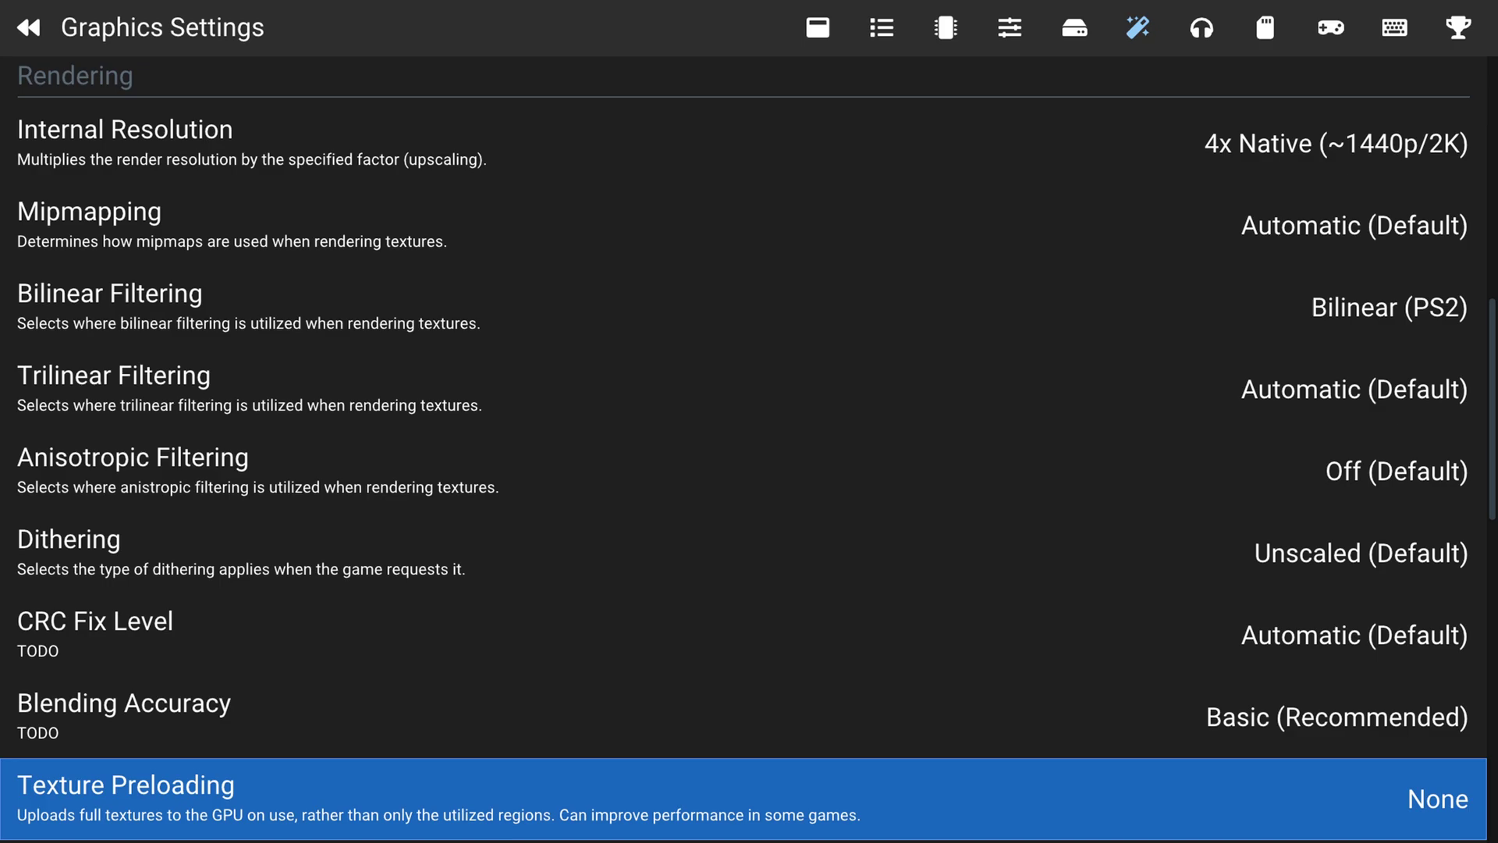
{"action": "key", "text": "Down"}
{"action": "key", "text": "Down"}
{"action": "key", "text": "Down"}
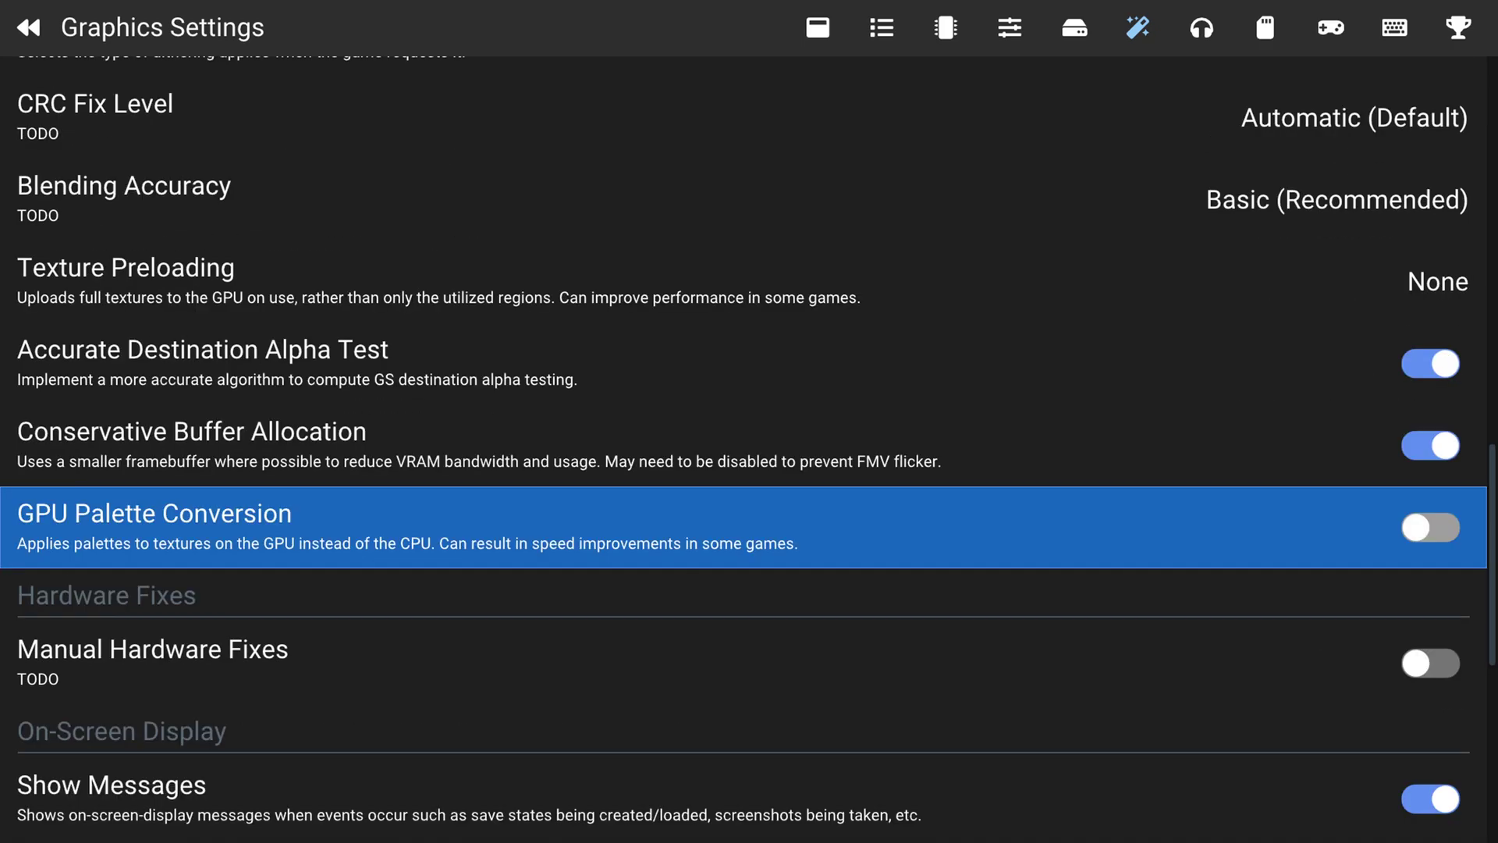
{"action": "key", "text": "Return"}
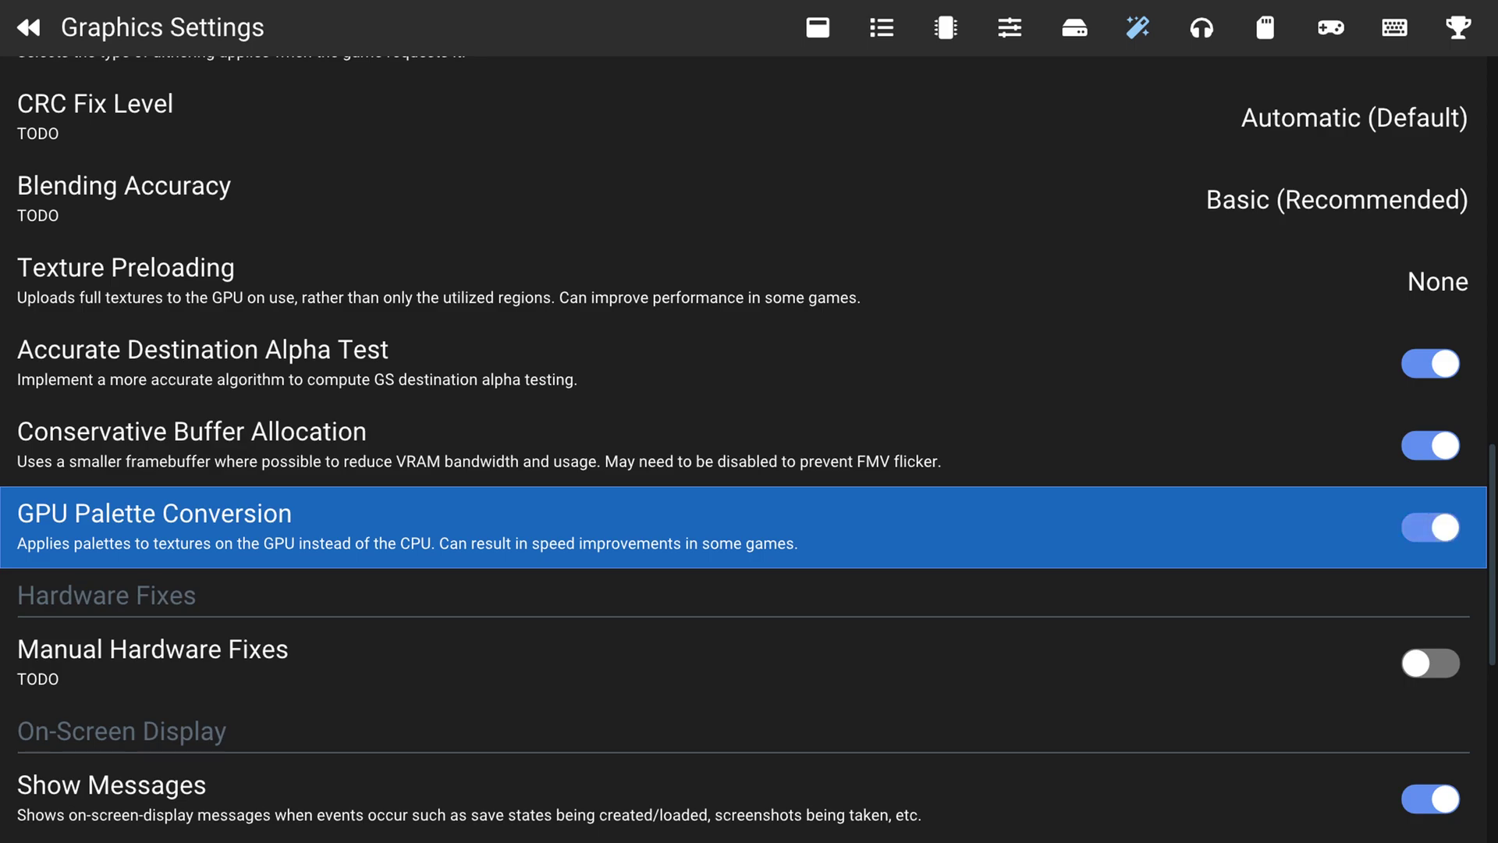
{"action": "key", "text": "Return"}
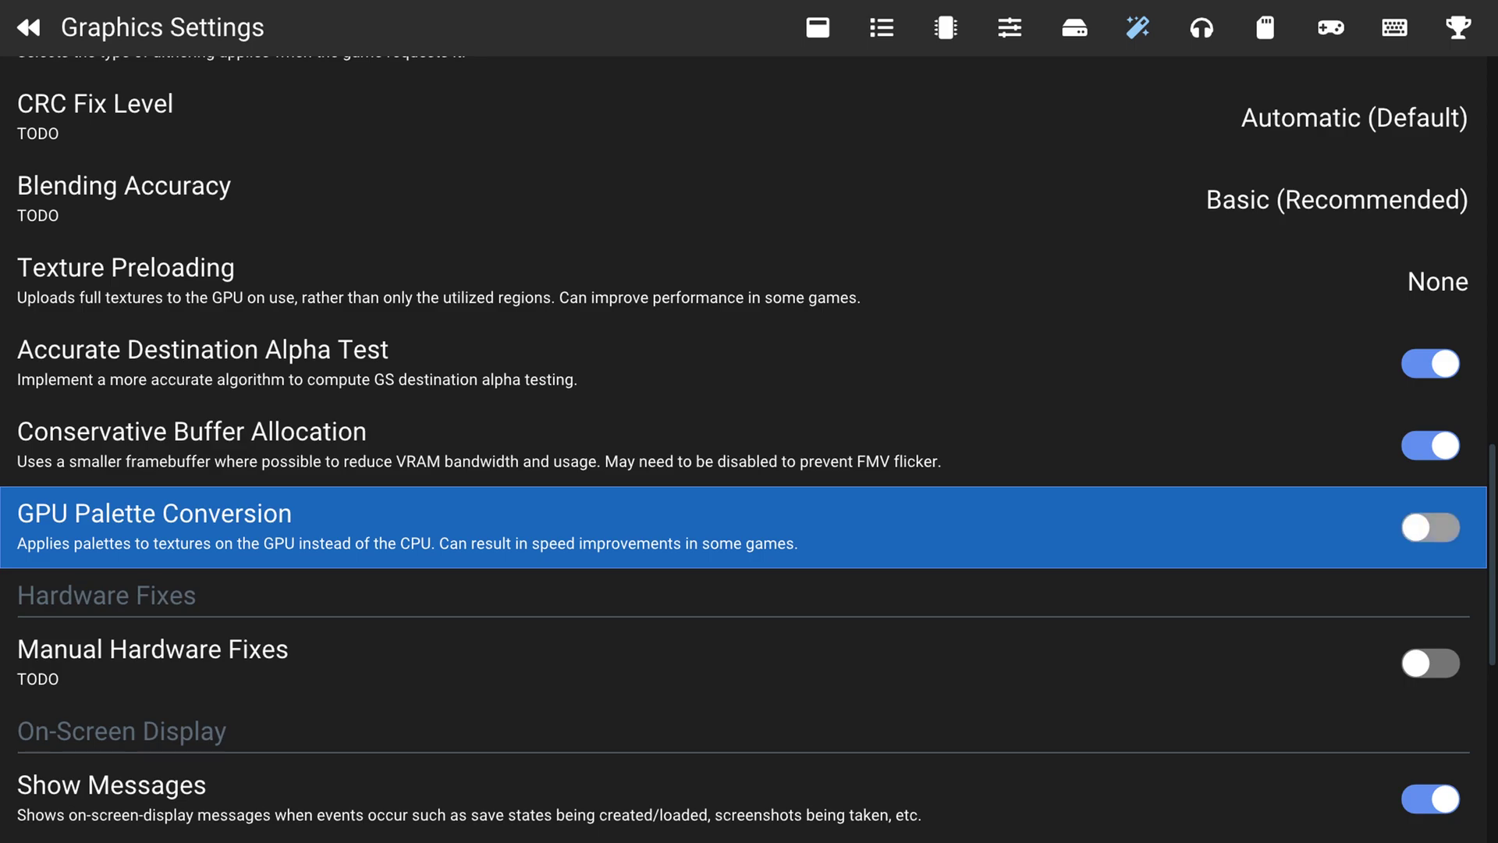
{"action": "key", "text": "Down"}
{"action": "key", "text": "Return"}
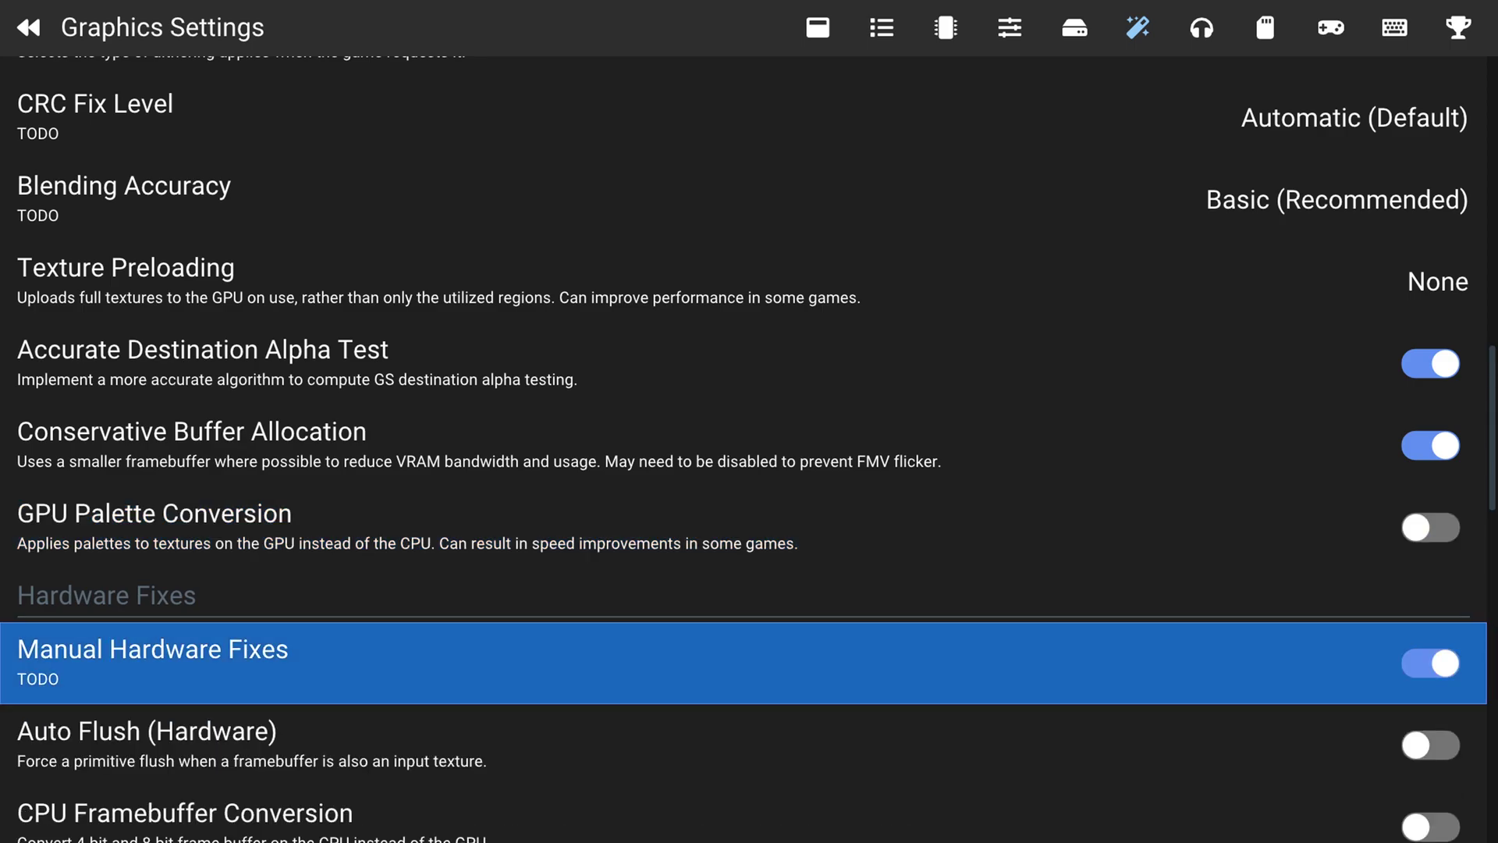
{"action": "key", "text": "Down"}
{"action": "key", "text": "Down"}
{"action": "key", "text": "Down"}
{"action": "key", "text": "Down"}
{"action": "key", "text": "Down"}
{"action": "key", "text": "Down"}
{"action": "key", "text": "Down"}
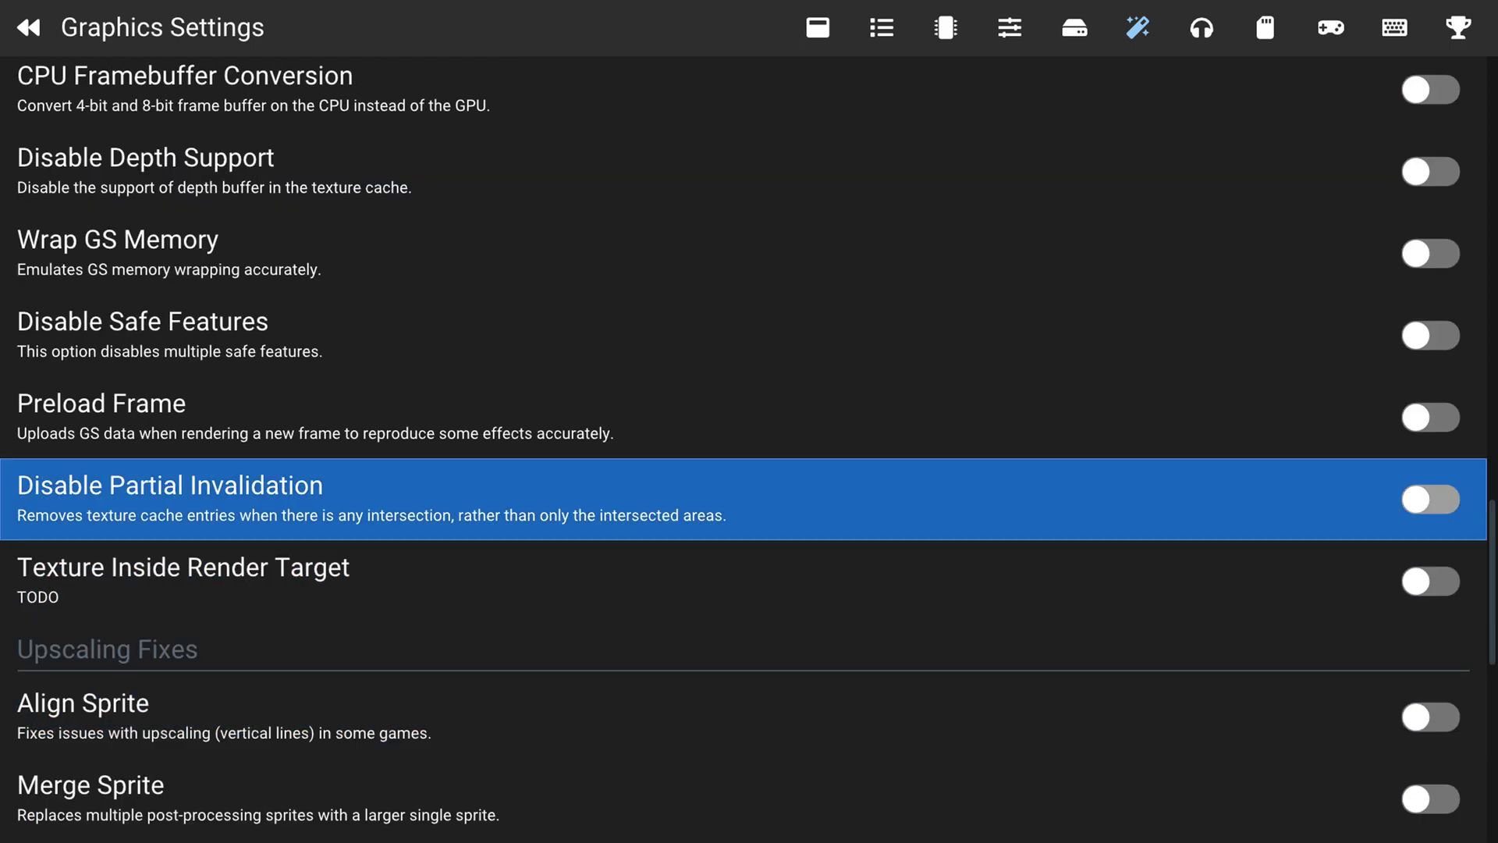
{"action": "key", "text": "Up"}
{"action": "key", "text": "Up"}
{"action": "key", "text": "Up"}
{"action": "key", "text": "Up"}
{"action": "key", "text": "Up"}
{"action": "key", "text": "Up"}
{"action": "key", "text": "Up"}
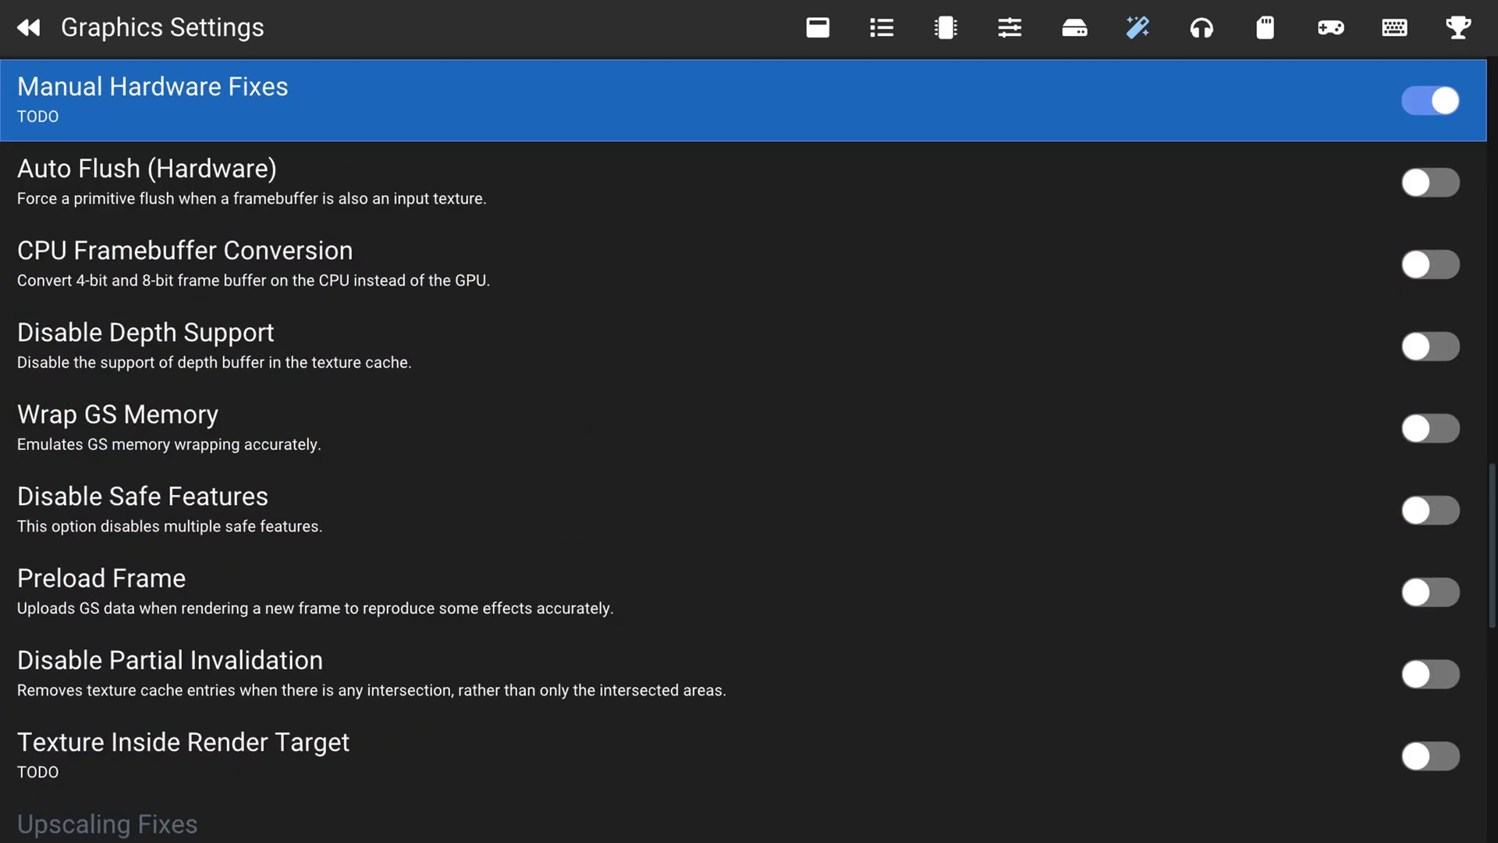
{"action": "key", "text": "Up"}
{"action": "key", "text": "Down"}
{"action": "key", "text": "Down"}
{"action": "key", "text": "Down"}
{"action": "key", "text": "Down"}
{"action": "key", "text": "Down"}
{"action": "key", "text": "Down"}
{"action": "key", "text": "Down"}
{"action": "key", "text": "Down"}
{"action": "key", "text": "Down"}
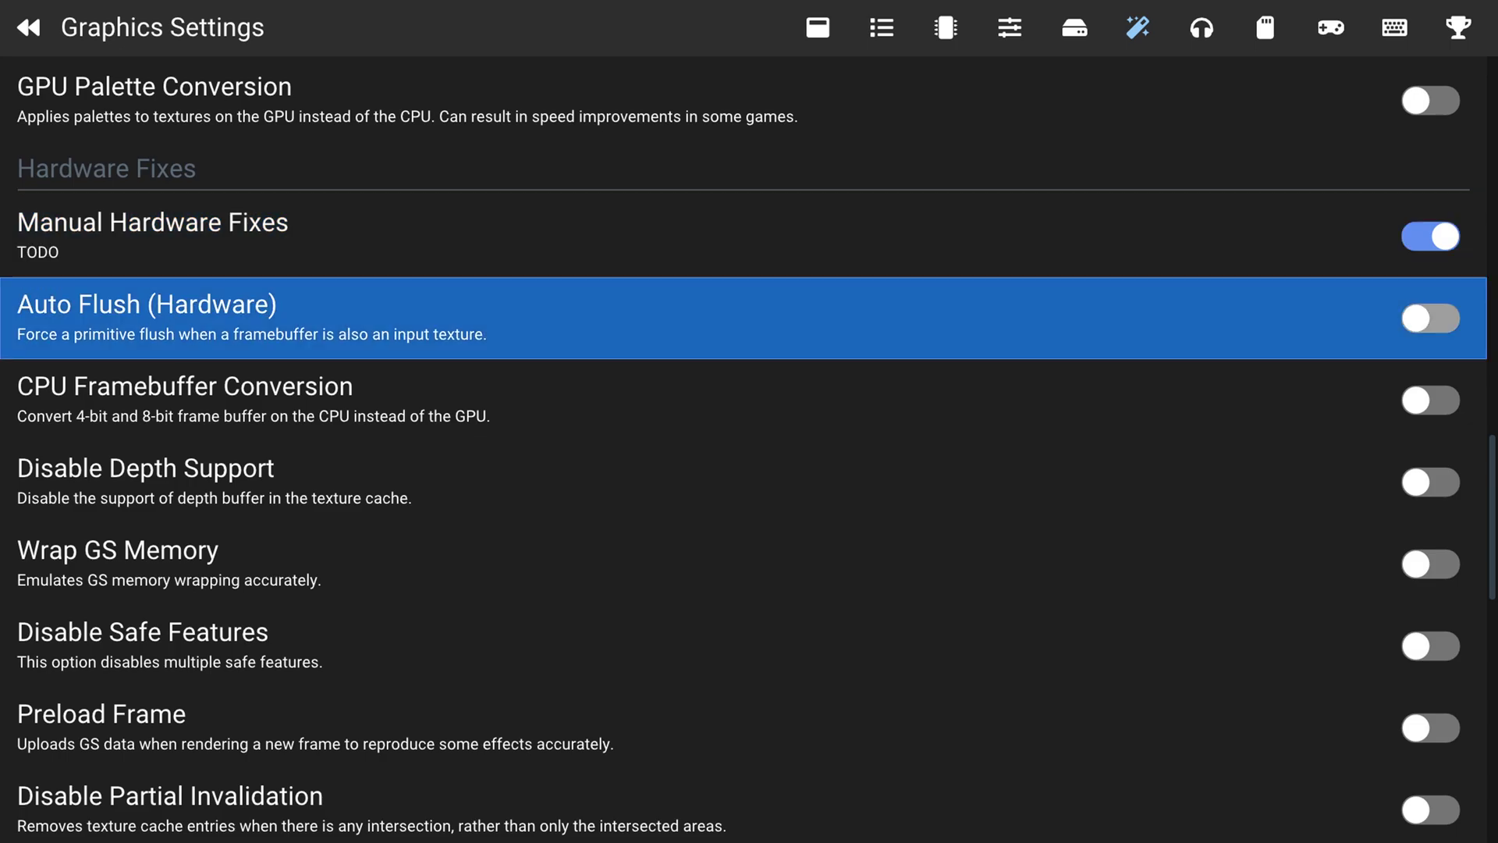
{"action": "key", "text": "Up"}
{"action": "key", "text": "Up"}
{"action": "key", "text": "Up"}
{"action": "key", "text": "Up"}
{"action": "key", "text": "Up"}
{"action": "key", "text": "Up"}
{"action": "key", "text": "Up"}
{"action": "key", "text": "Up"}
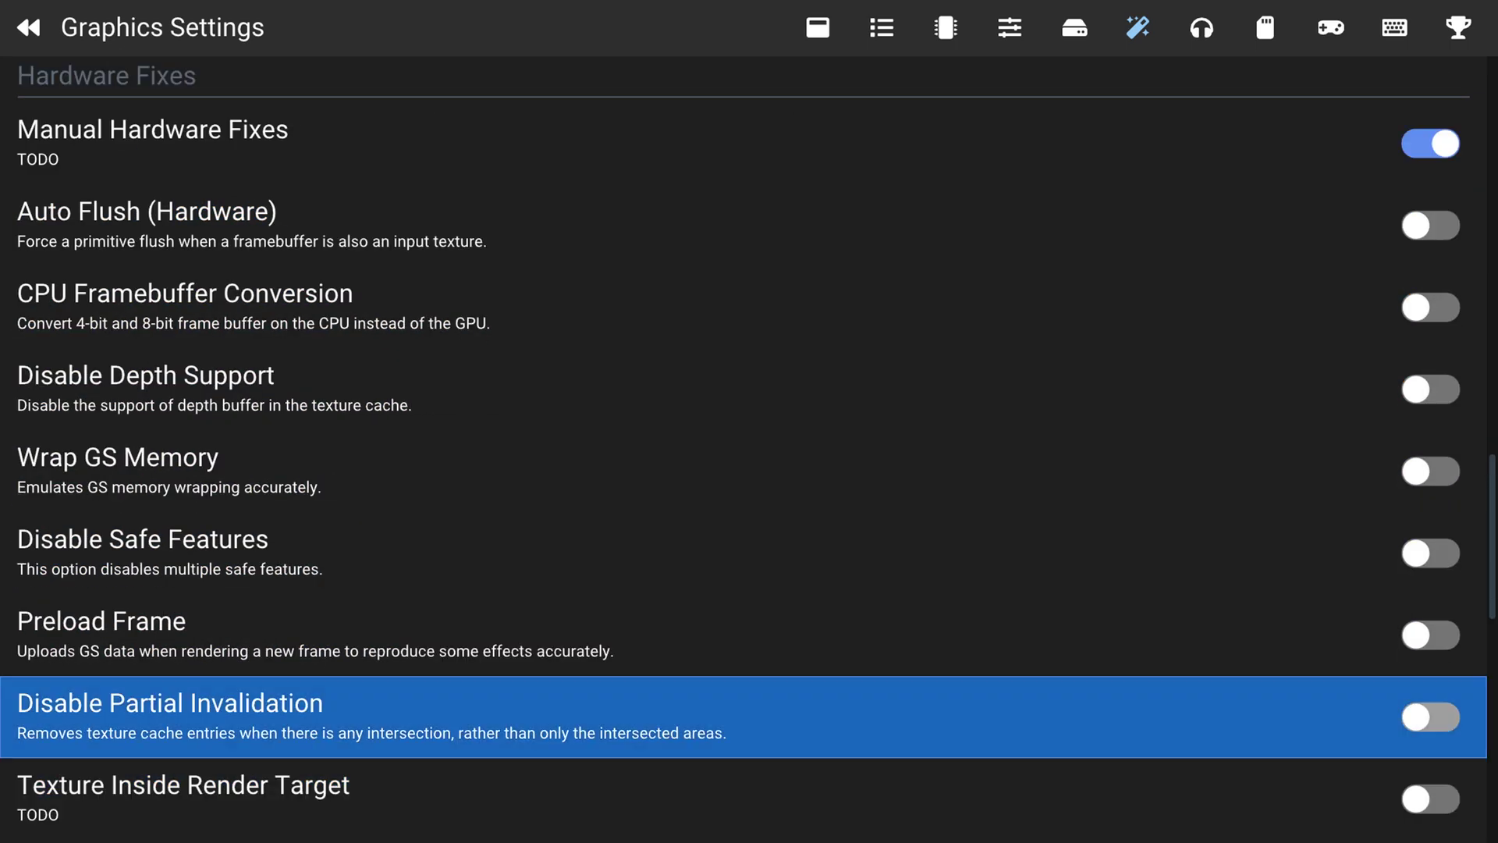
{"action": "key", "text": "Return"}
{"action": "key", "text": "Down"}
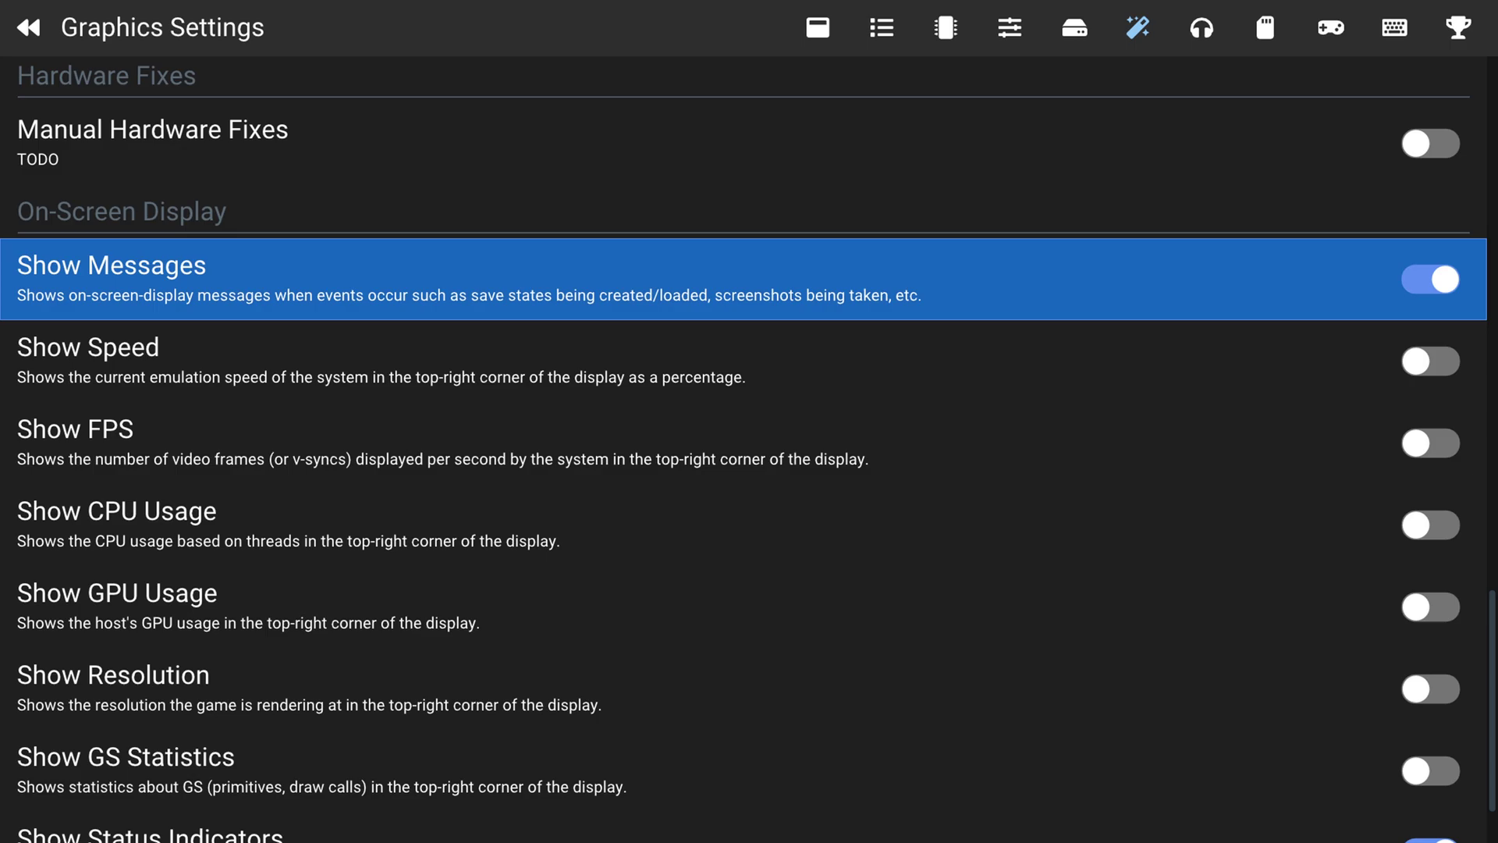
{"action": "key", "text": "Return"}
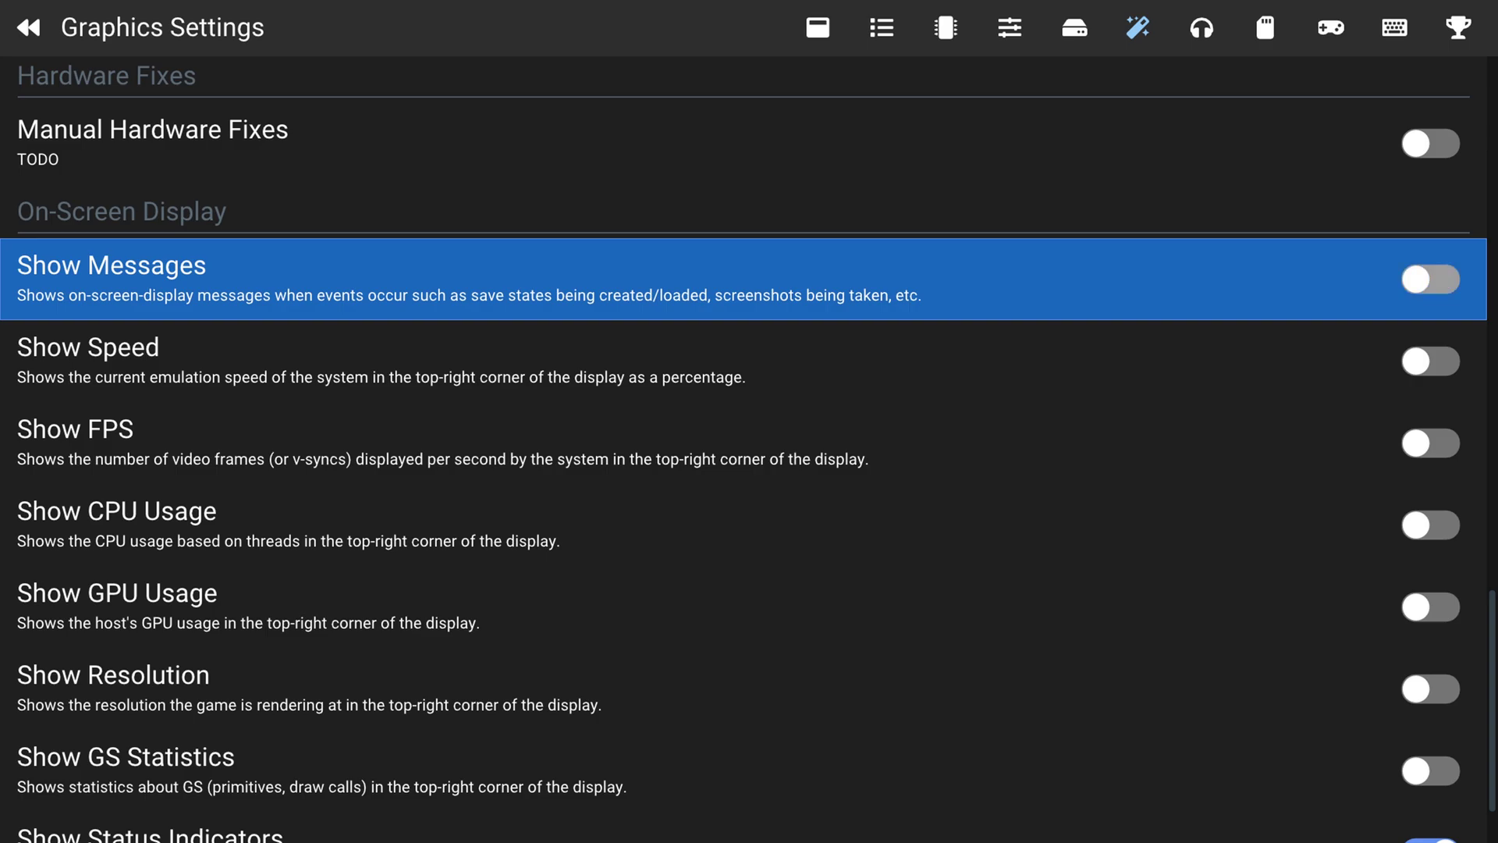
{"action": "key", "text": "Return"}
{"action": "key", "text": "Down"}
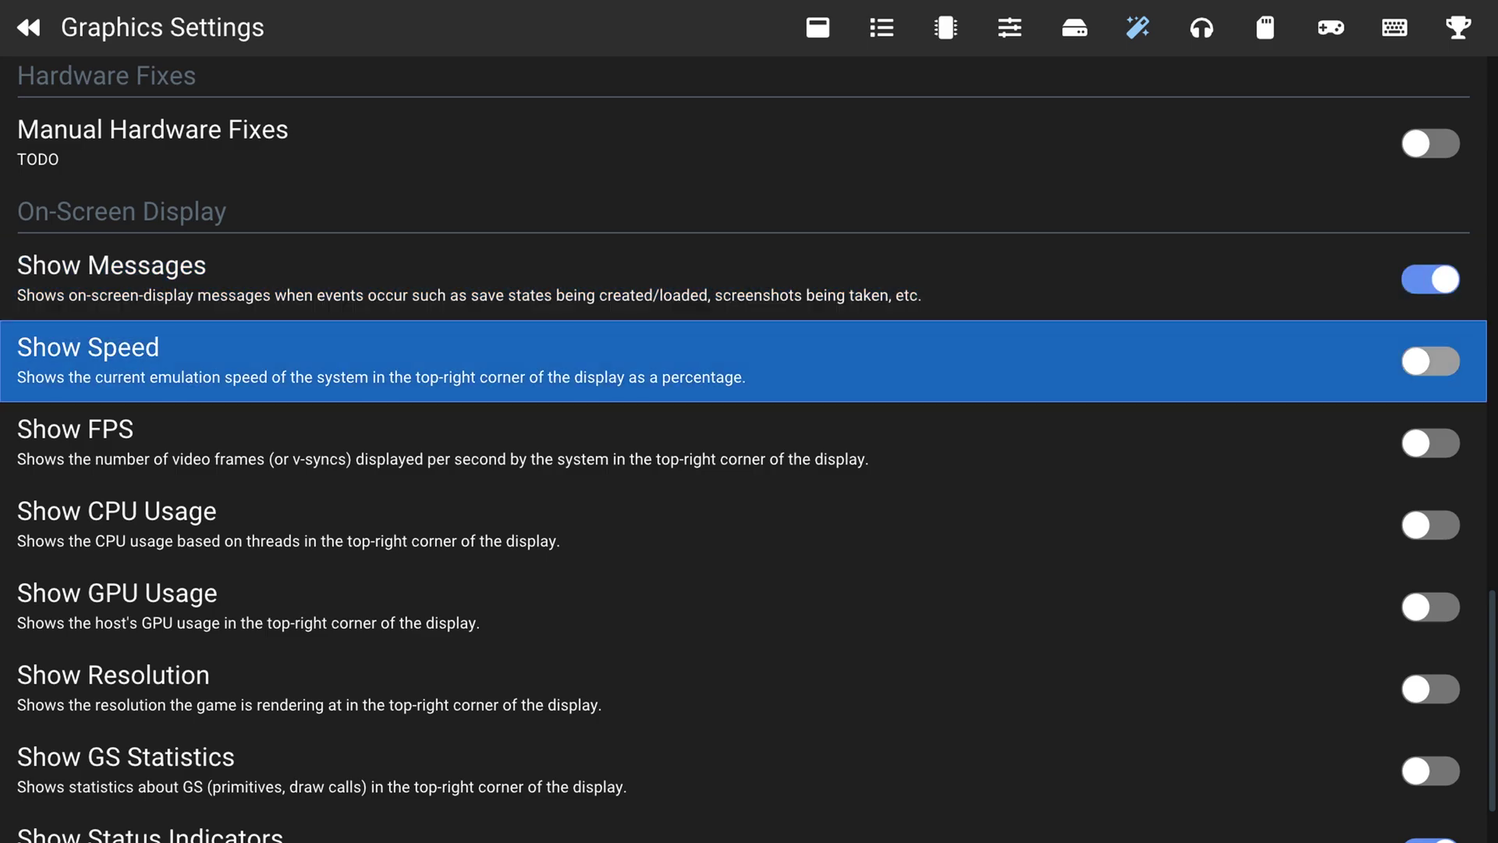
{"action": "key", "text": "Return"}
{"action": "key", "text": "Return"}
{"action": "key", "text": "Down"}
{"action": "key", "text": "Down"}
{"action": "key", "text": "Down"}
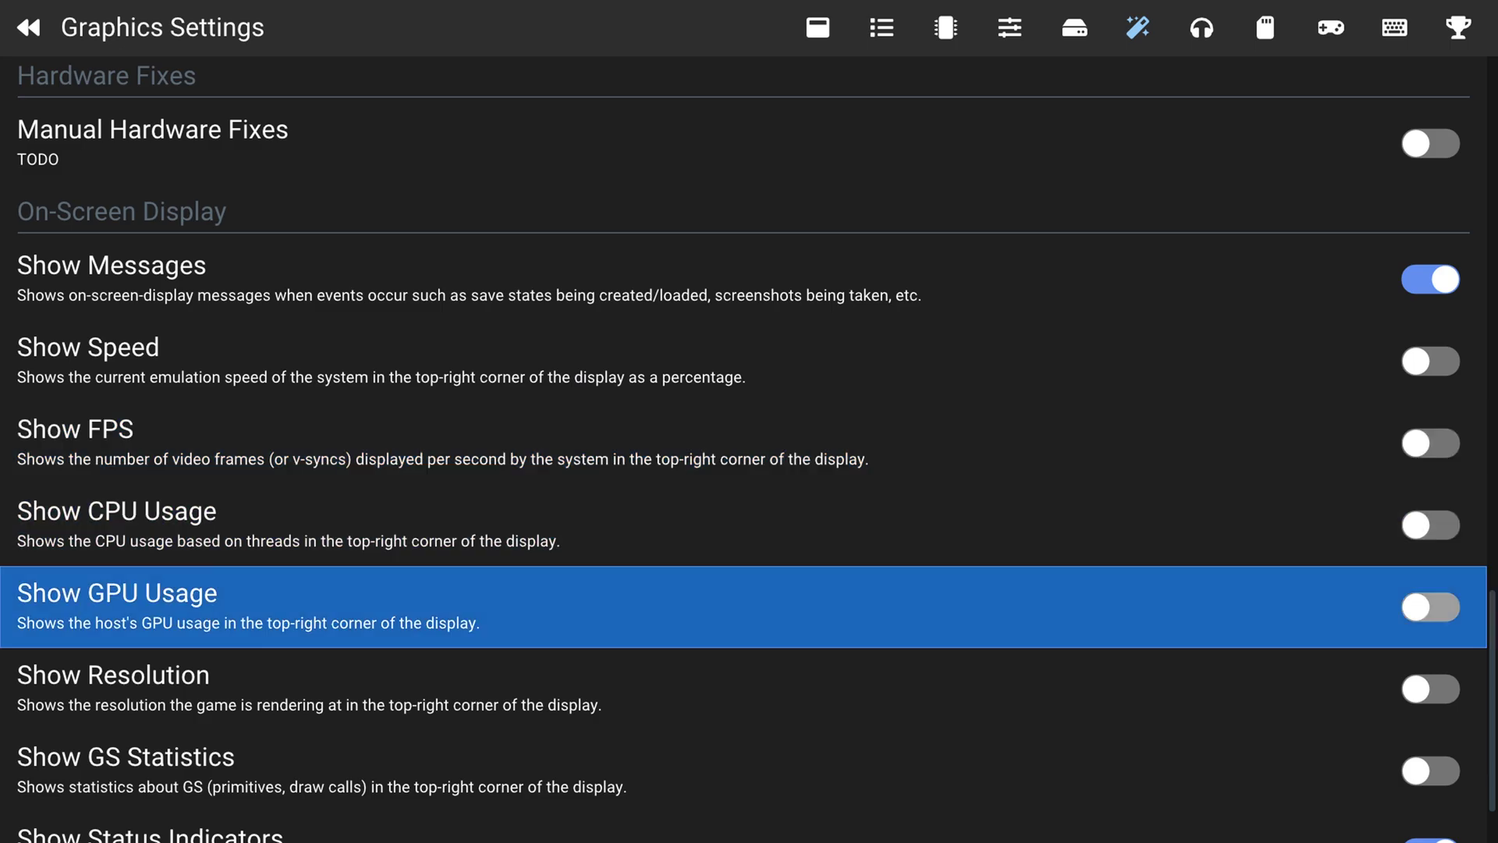
{"action": "key", "text": "Down"}
{"action": "key", "text": "Down"}
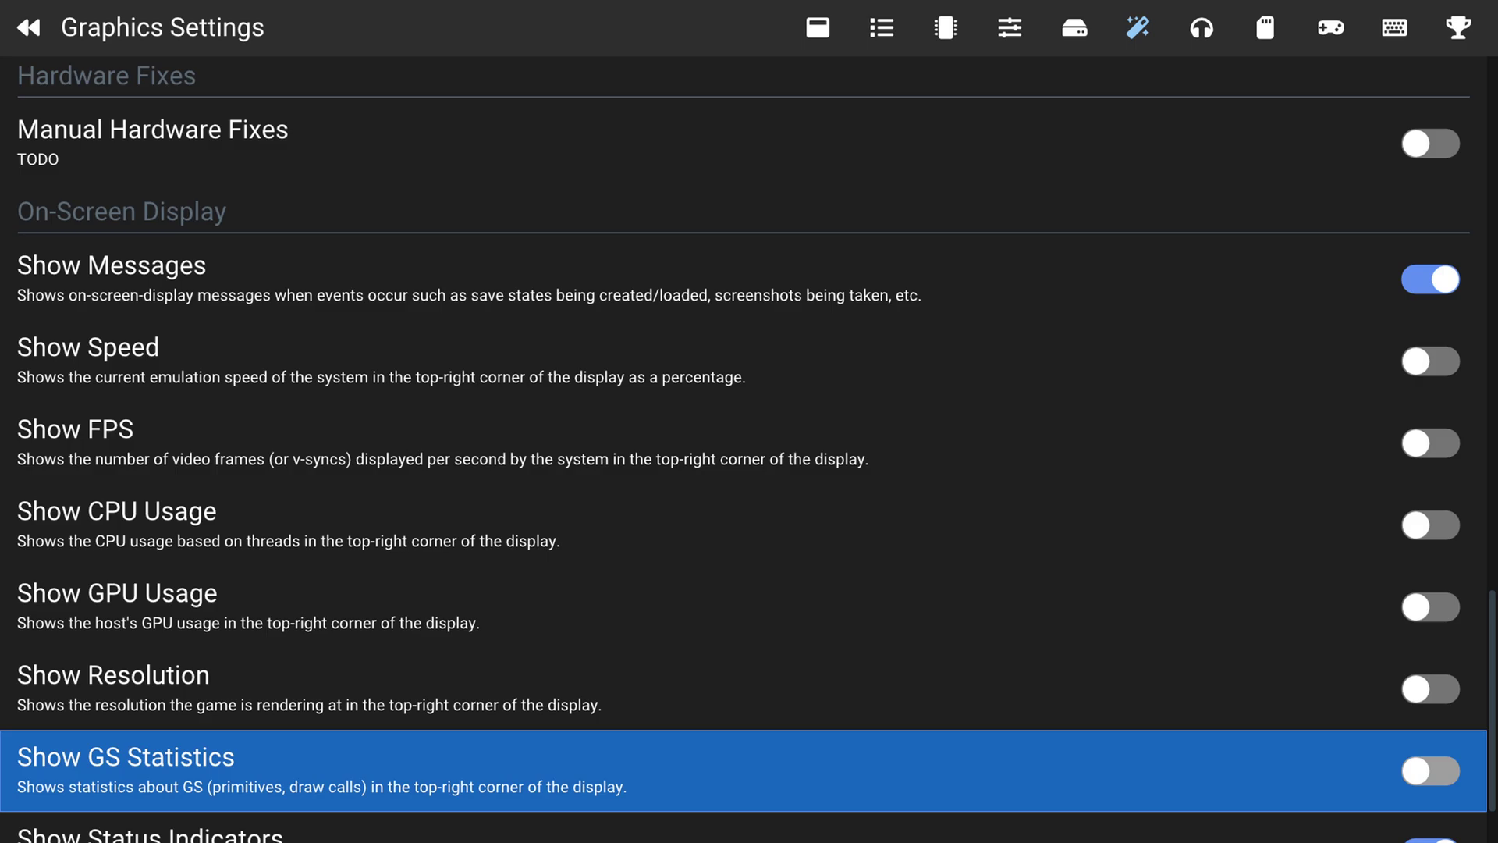
{"action": "key", "text": "Down"}
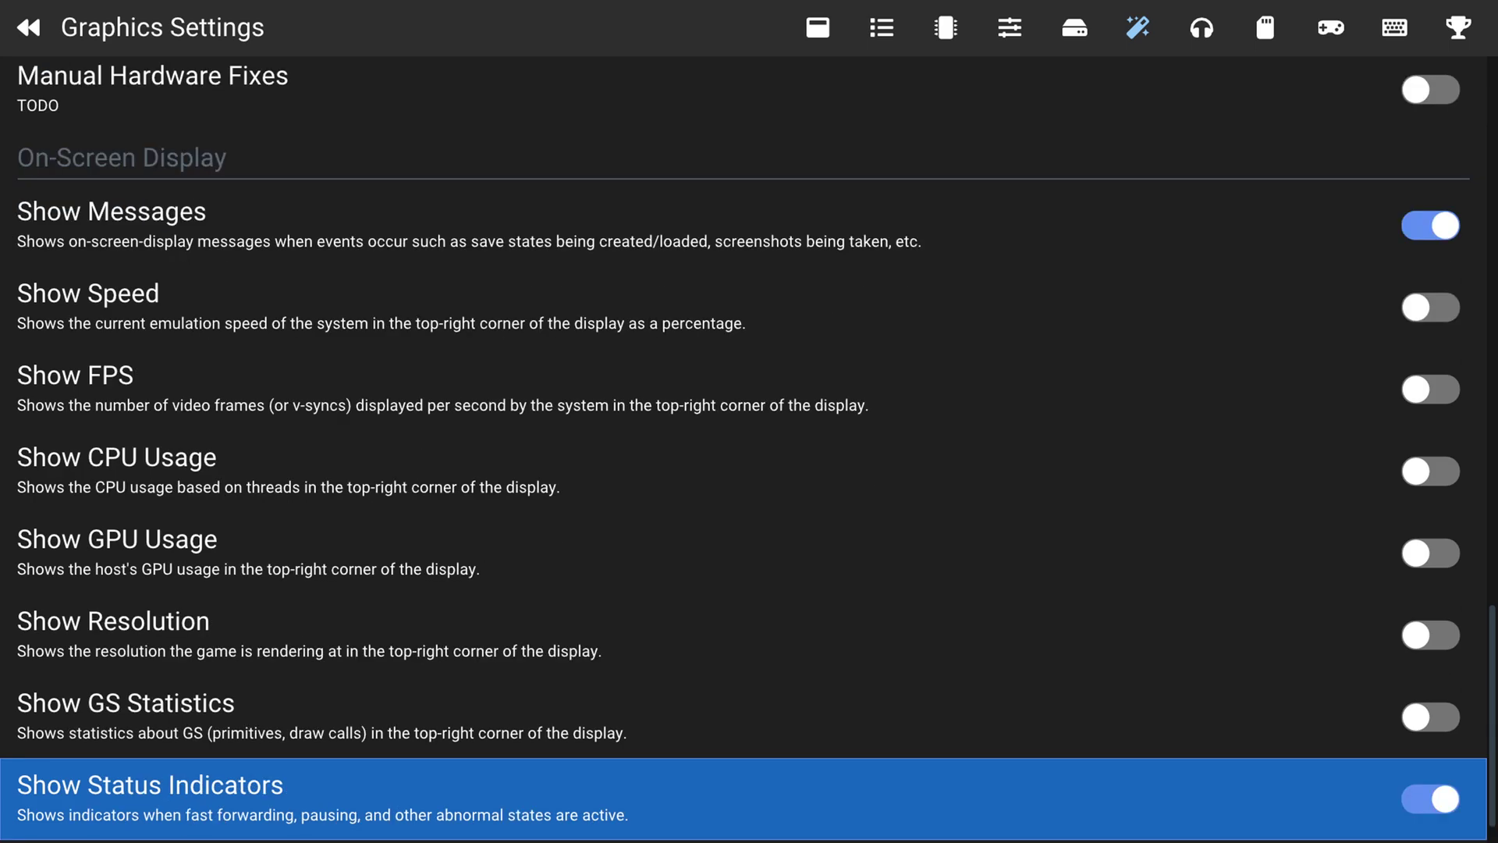
{"action": "key", "text": "Page_Down"}
Step: Page through the Memory Card, Controller, Achievements and Interface settings tabs
{"action": "key", "text": "Page_Down"}
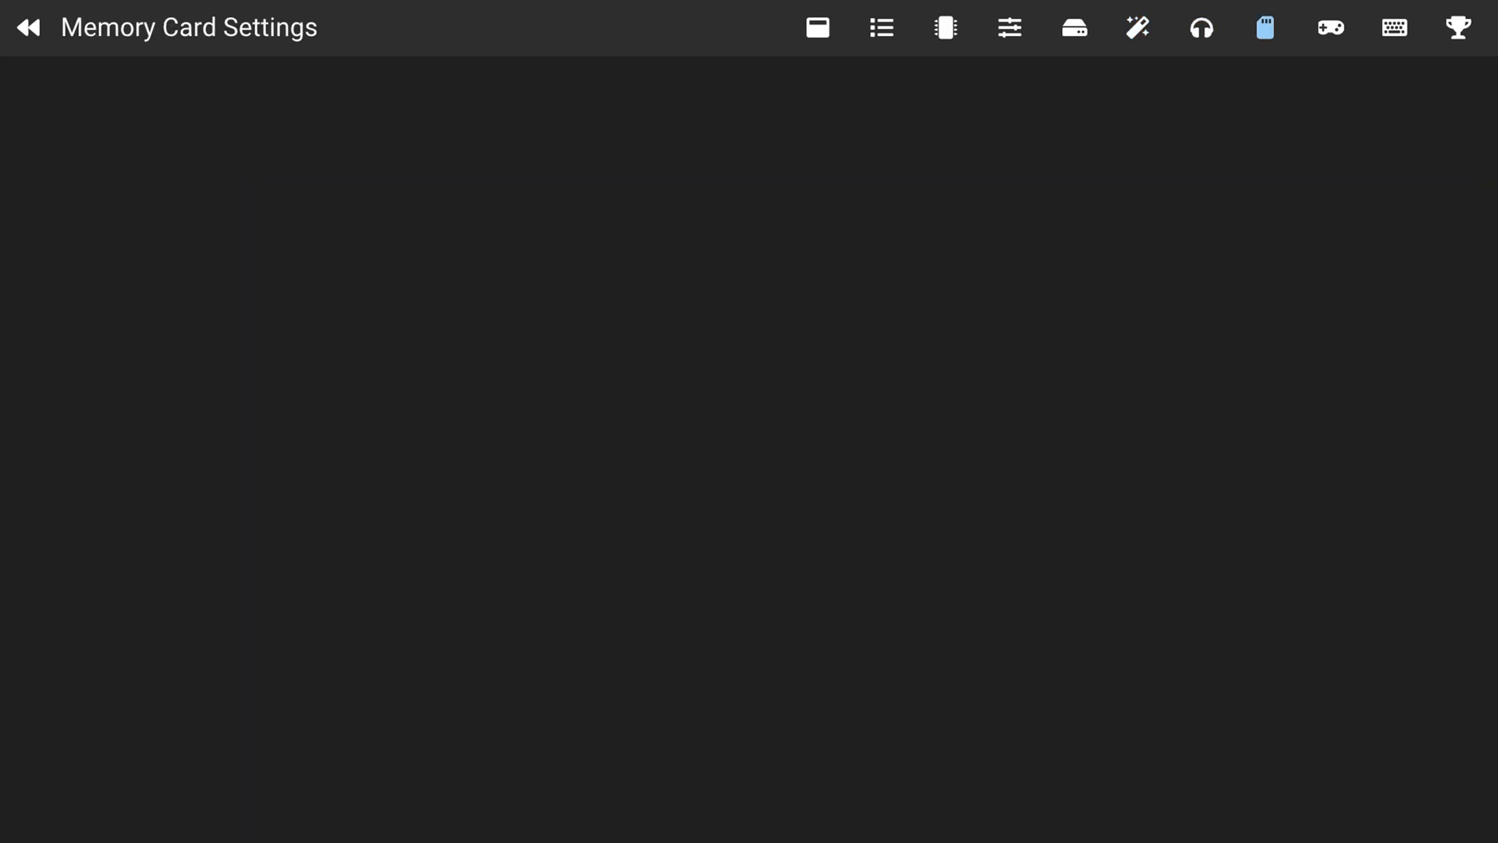
{"action": "key", "text": "Page_Down"}
{"action": "key", "text": "Page_Down"}
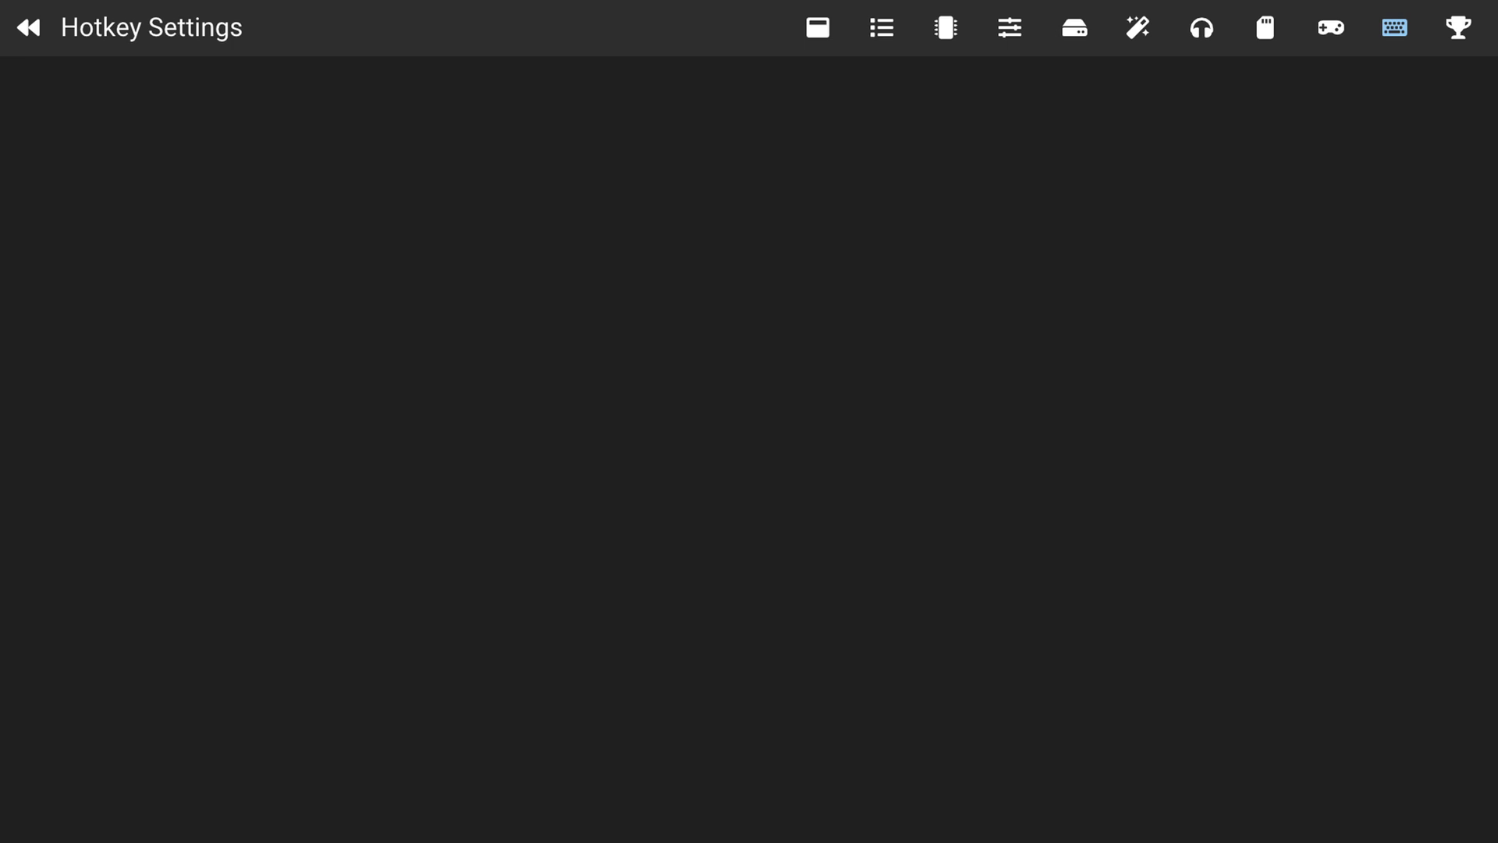
{"action": "key", "text": "Page_Down"}
{"action": "key", "text": "Page_Down"}
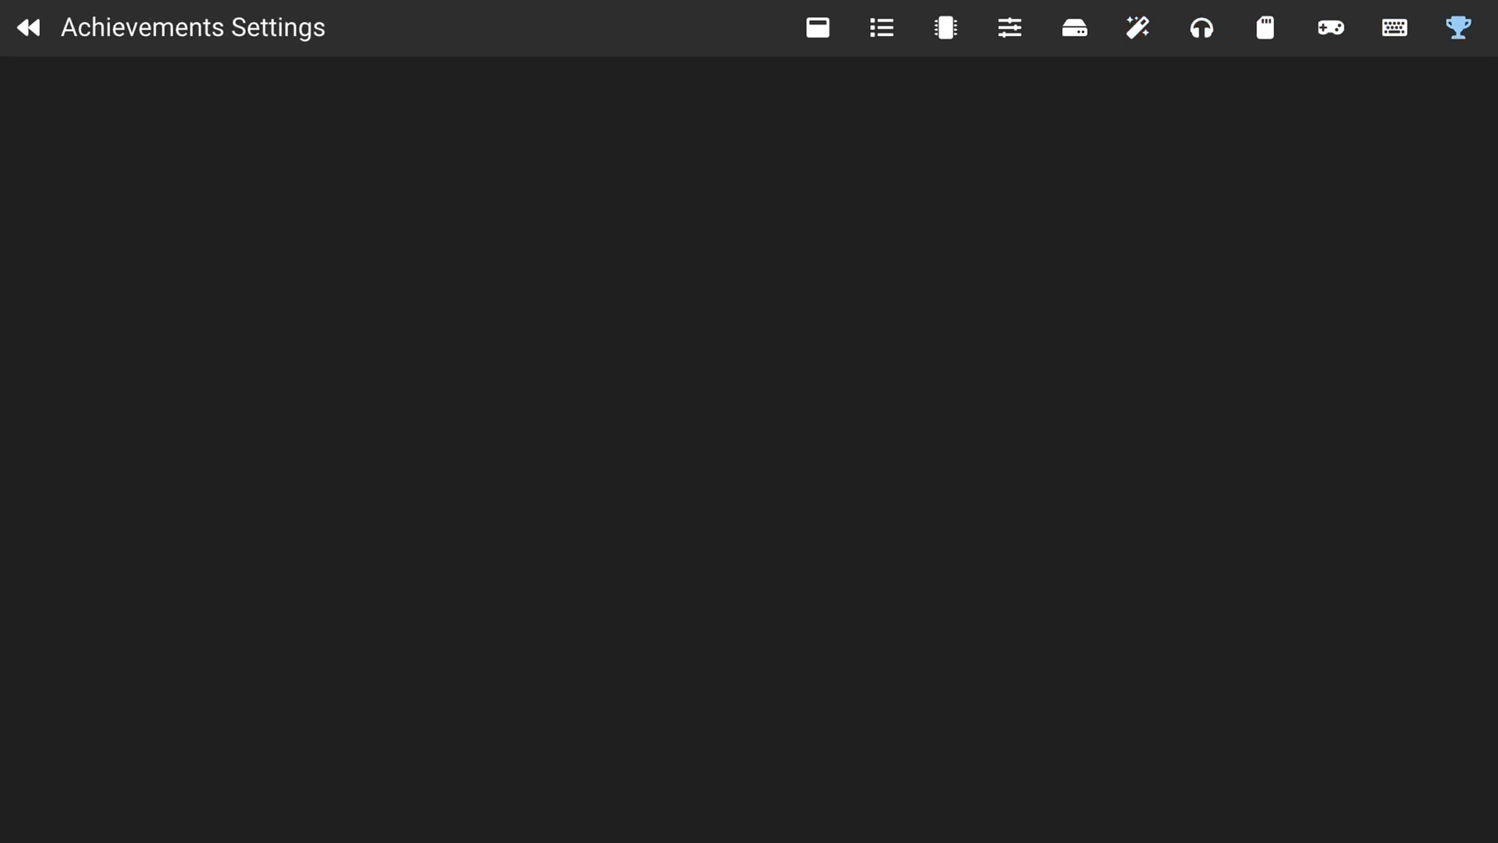
{"action": "key", "text": "Page_Down"}
{"action": "key", "text": "Page_Up"}
{"action": "key", "text": "Page_Up"}
{"action": "key", "text": "Page_Up"}
{"action": "key", "text": "Page_Up"}
{"action": "key", "text": "Page_Up"}
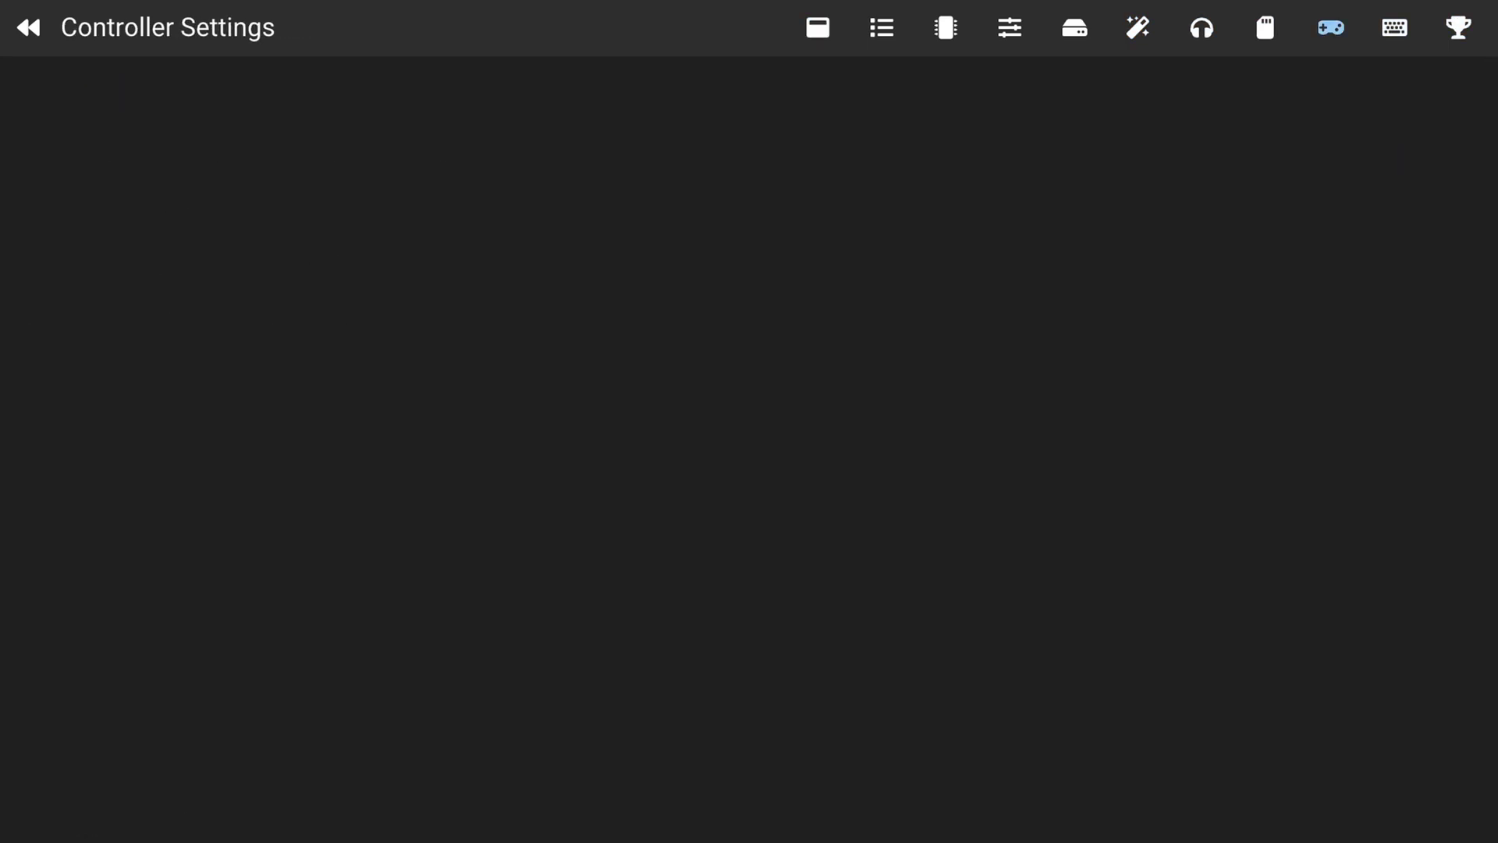
{"action": "key", "text": "Page_Down"}
{"action": "key", "text": "Page_Down"}
{"action": "key", "text": "Page_Down"}
{"action": "key", "text": "Page_Down"}
{"action": "key", "text": "Page_Down"}
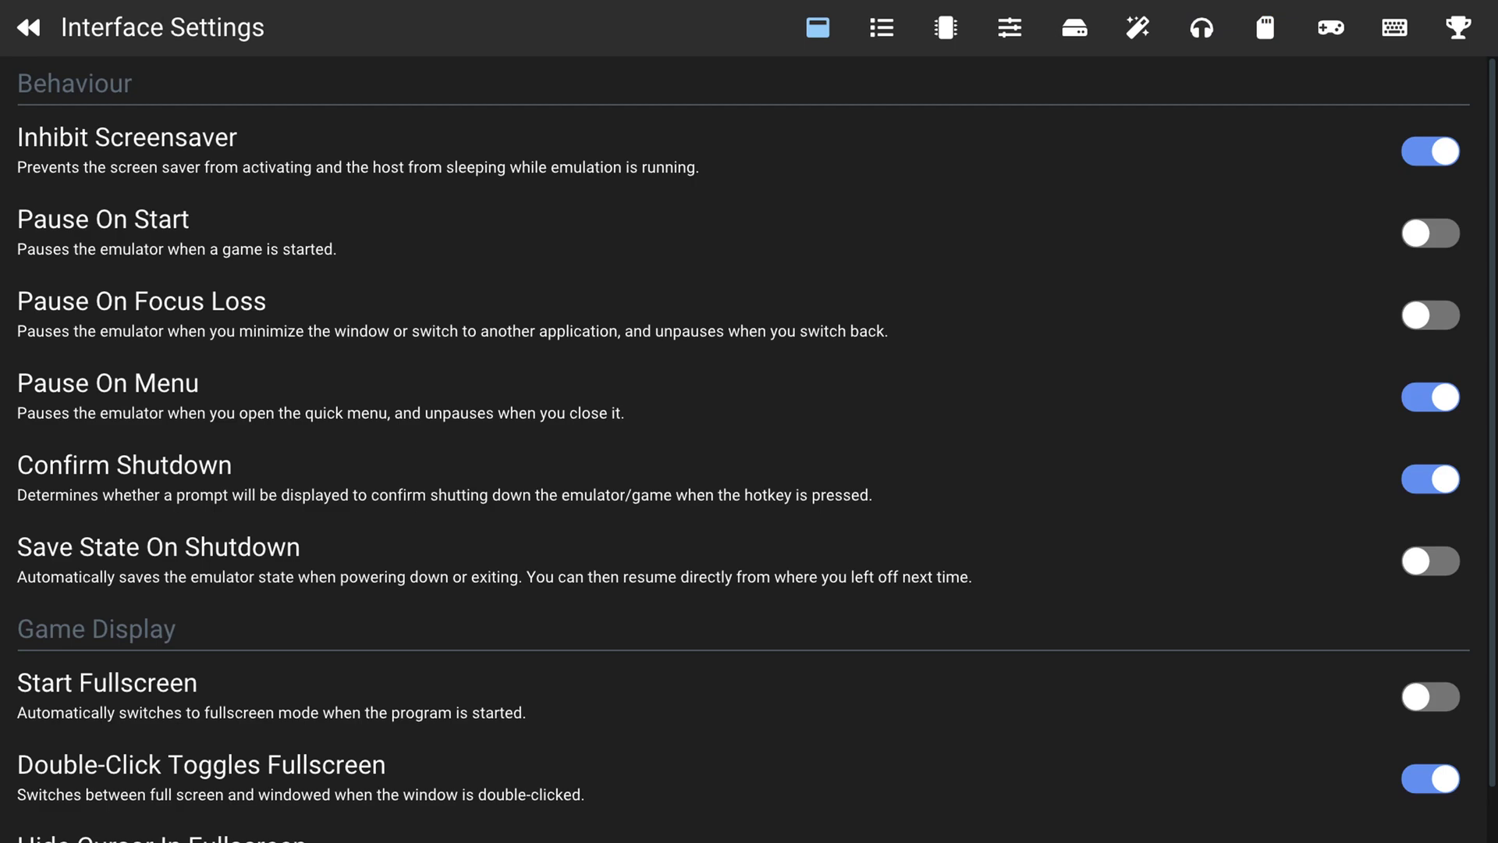
{"action": "key", "text": "Escape"}
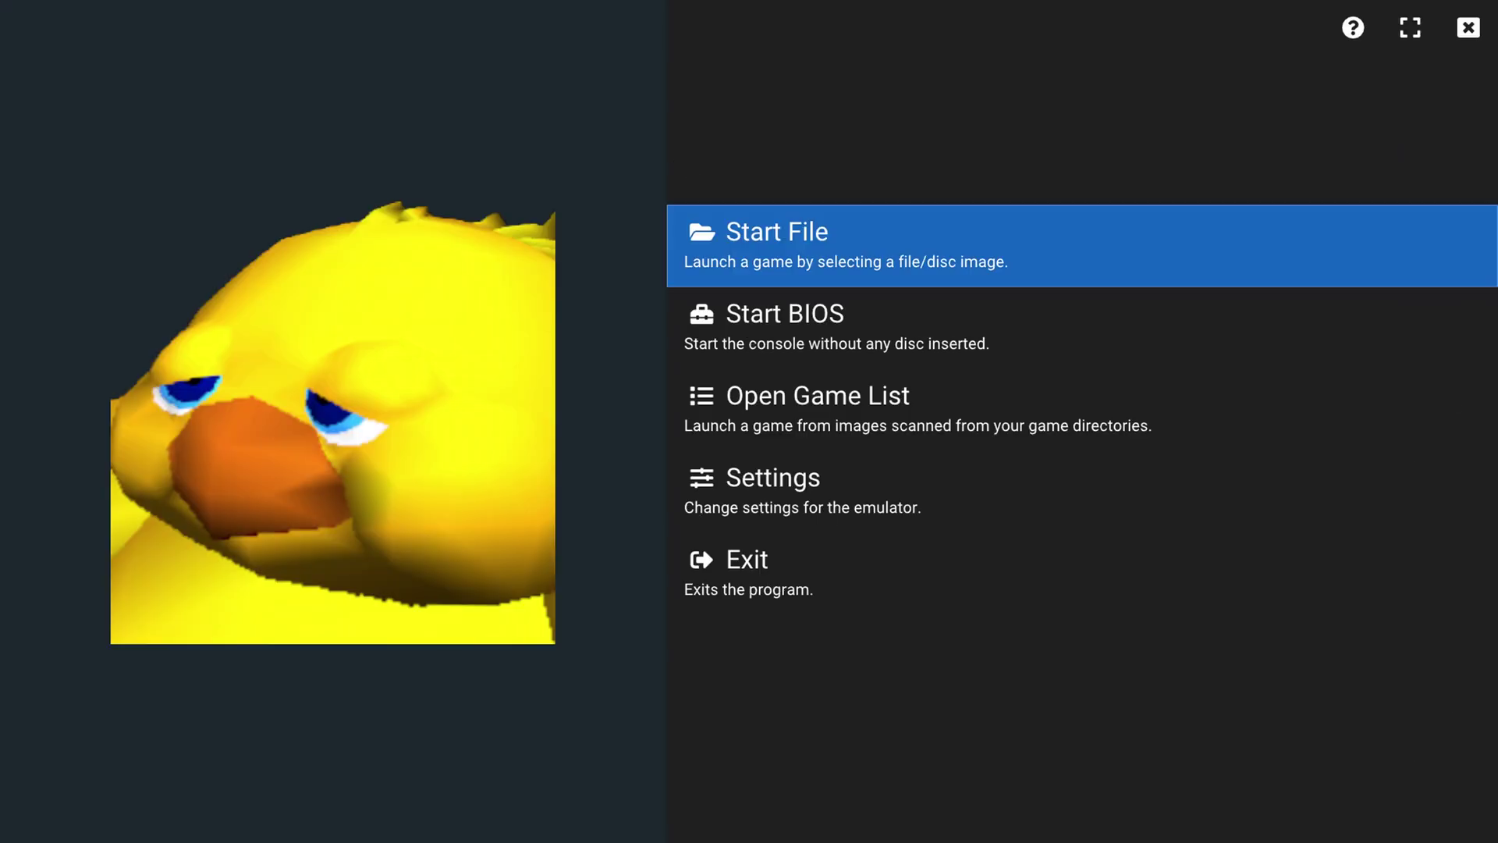